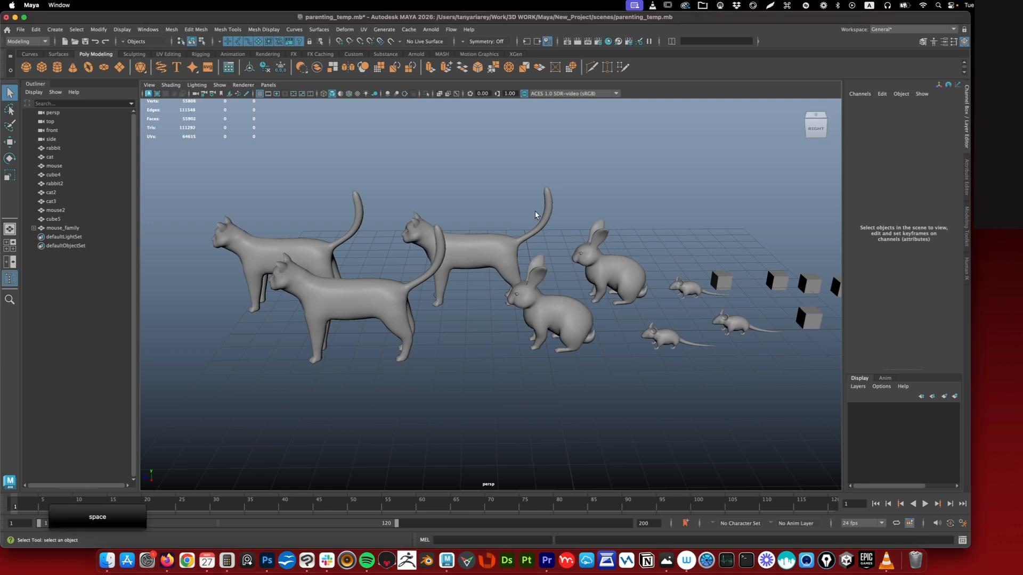
- Hide cat3, rabbit and rabbit2, make them visible again, and clear the selection
{"action": "left_click", "coordinate": [488, 250]}
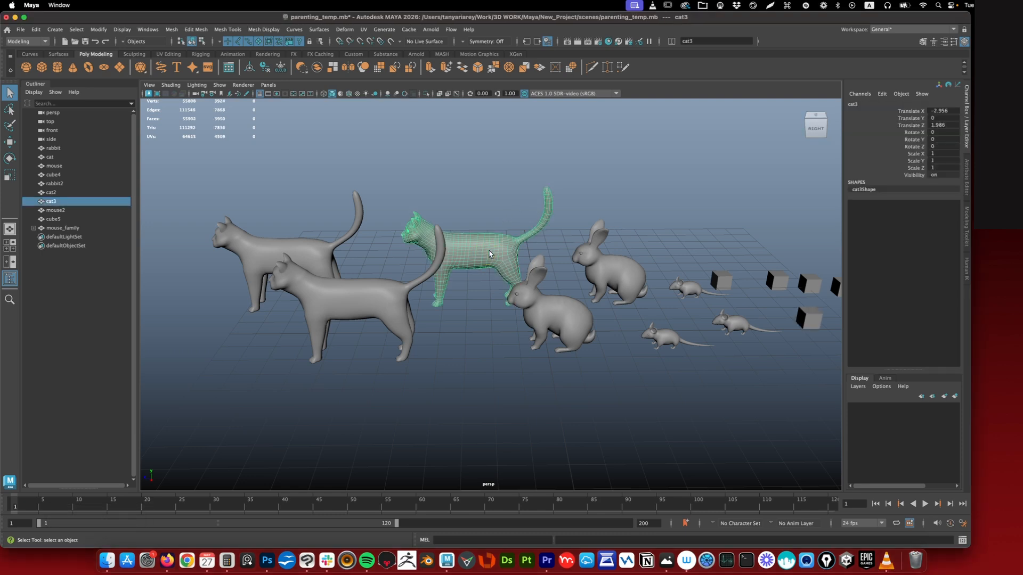
{"action": "key", "text": "h"}
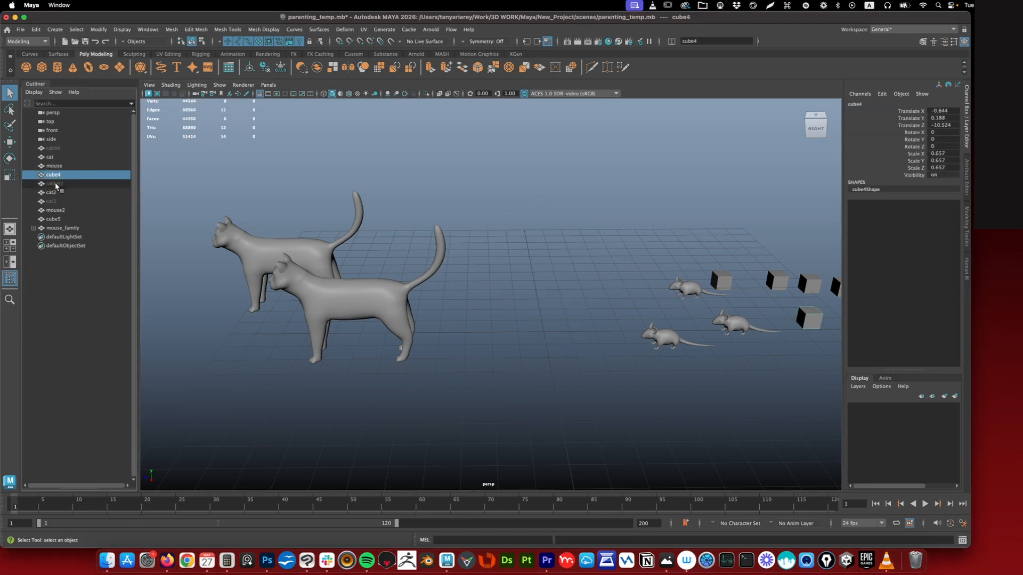
{"action": "left_click", "coordinate": [56, 184]}
{"action": "left_click", "coordinate": [56, 201], "text": "ctrl"}
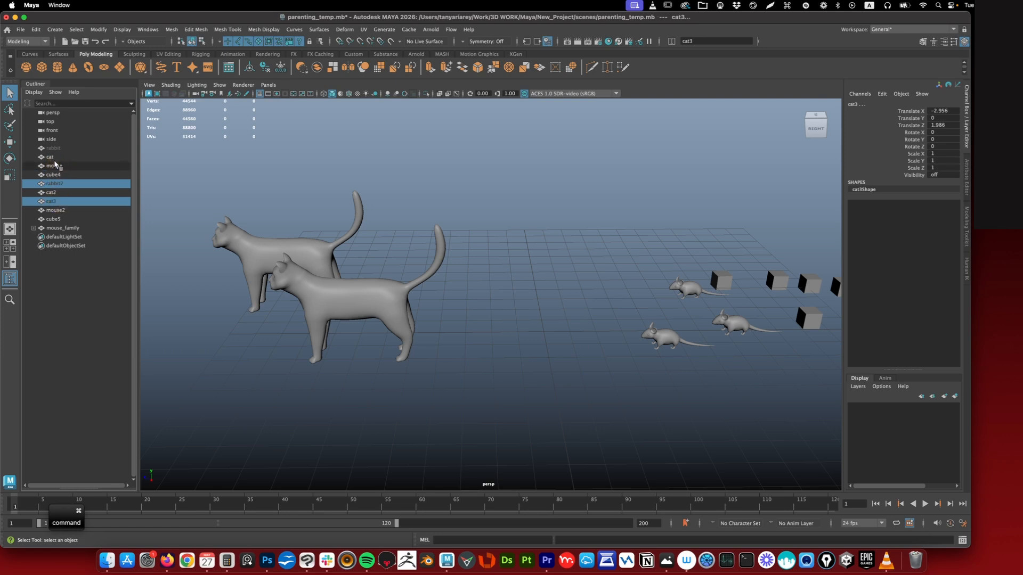
{"action": "left_click", "coordinate": [50, 148], "text": "ctrl"}
{"action": "key", "text": "h"}
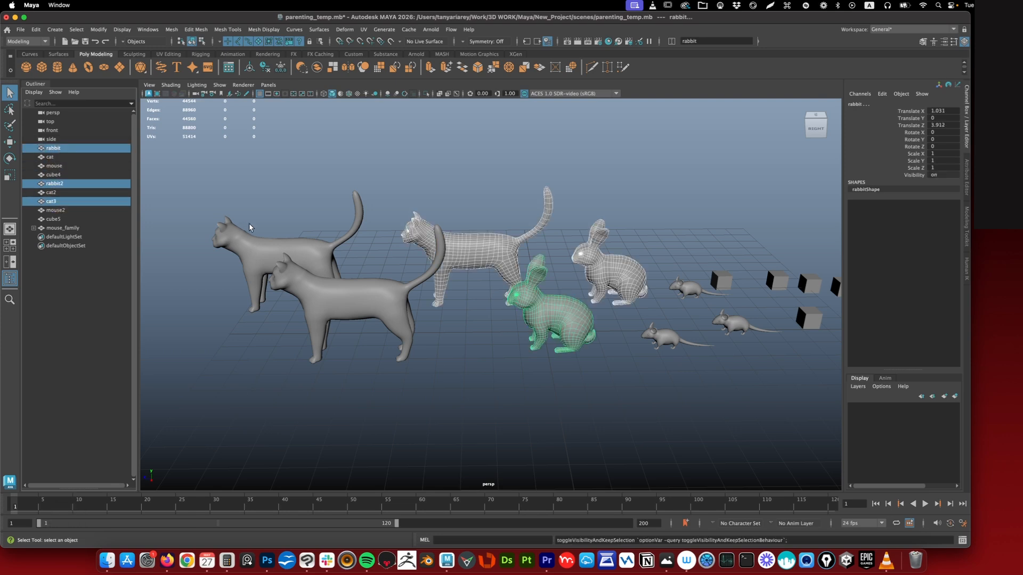
{"action": "left_click", "coordinate": [406, 243]}
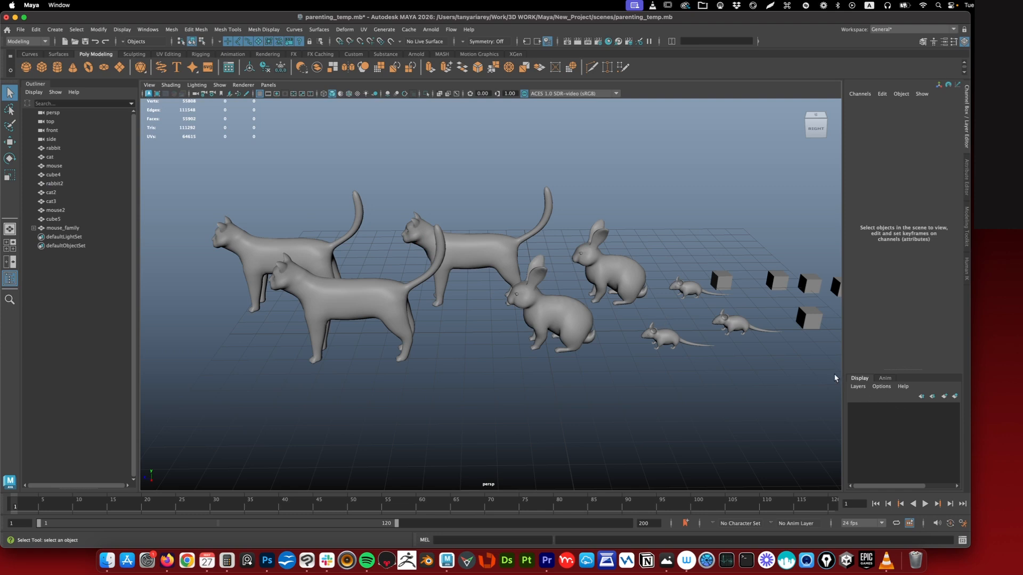
- Duplicate the front rabbit with its transform repeated, making four evenly spaced copies along Z with the last at about Z 16.37
{"action": "left_click", "coordinate": [872, 406]}
{"action": "scroll", "coordinate": [739, 356], "scroll_direction": "down", "scroll_amount": 3}
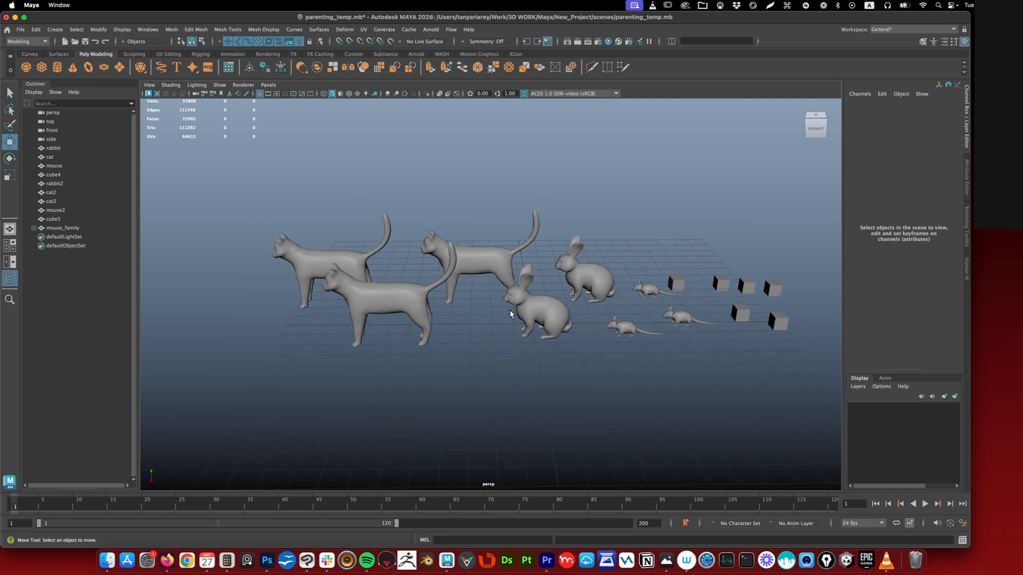
{"action": "left_click", "coordinate": [574, 319]}
{"action": "key", "text": "w"}
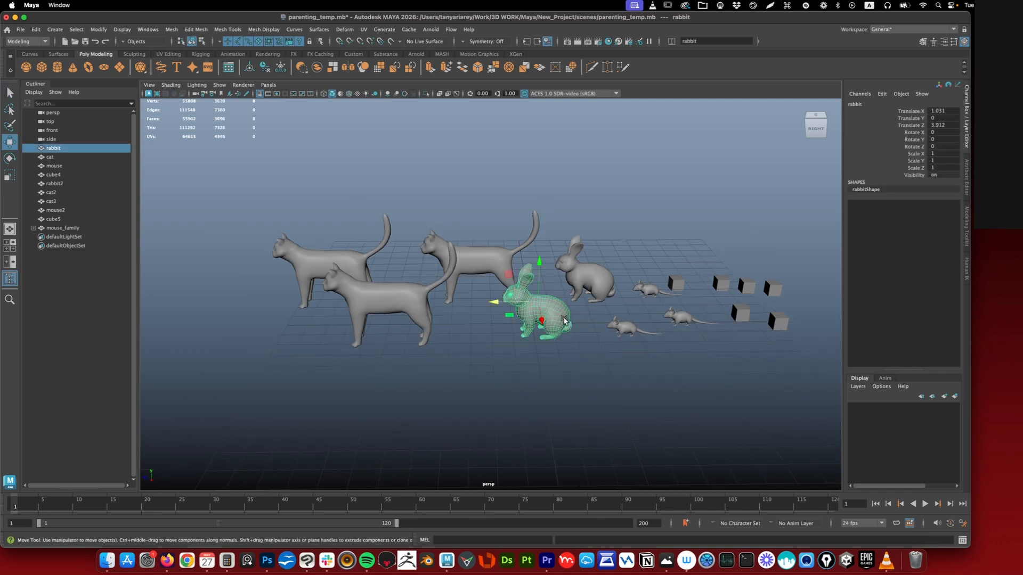
{"action": "key", "text": "shift+d"}
{"action": "left_click_drag", "start_coordinate": [495, 302], "coordinate": [438, 304]}
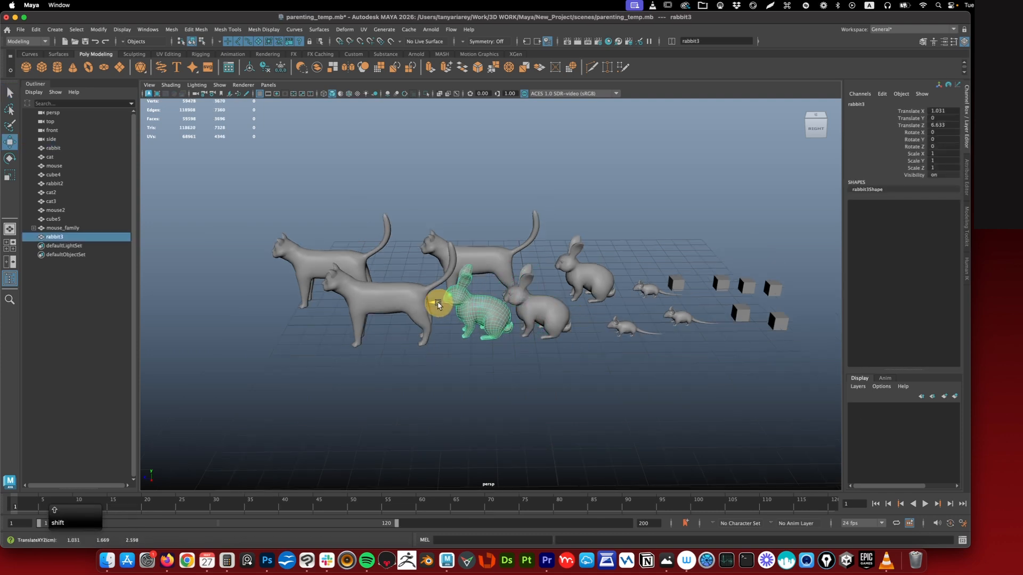
{"action": "key", "text": "shift+d"}
{"action": "key", "text": "shift+d"}
{"action": "key", "text": "shift+d"}
{"action": "left_click", "coordinate": [36, 29]}
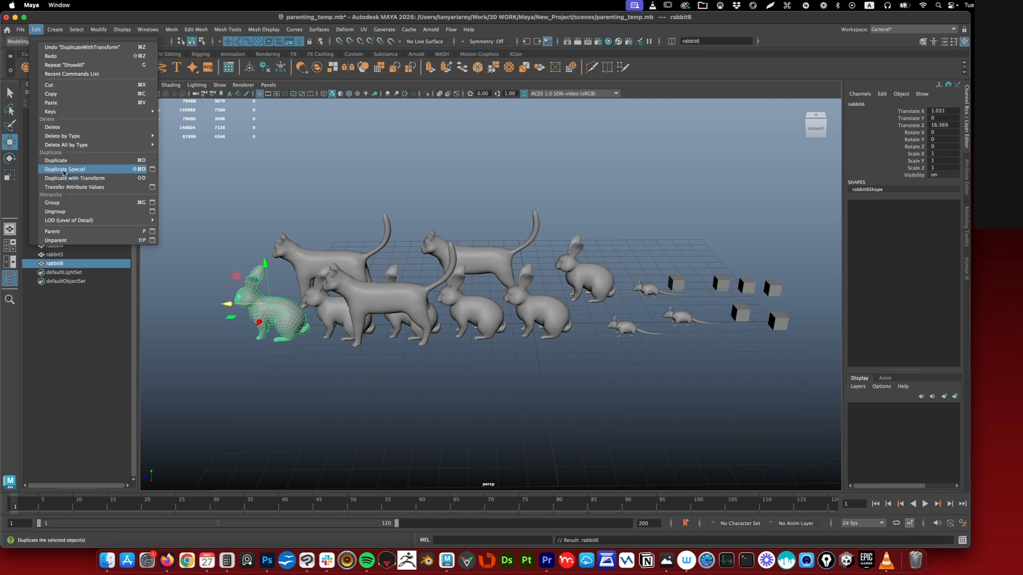
{"action": "mouse_move", "coordinate": [99, 30]}
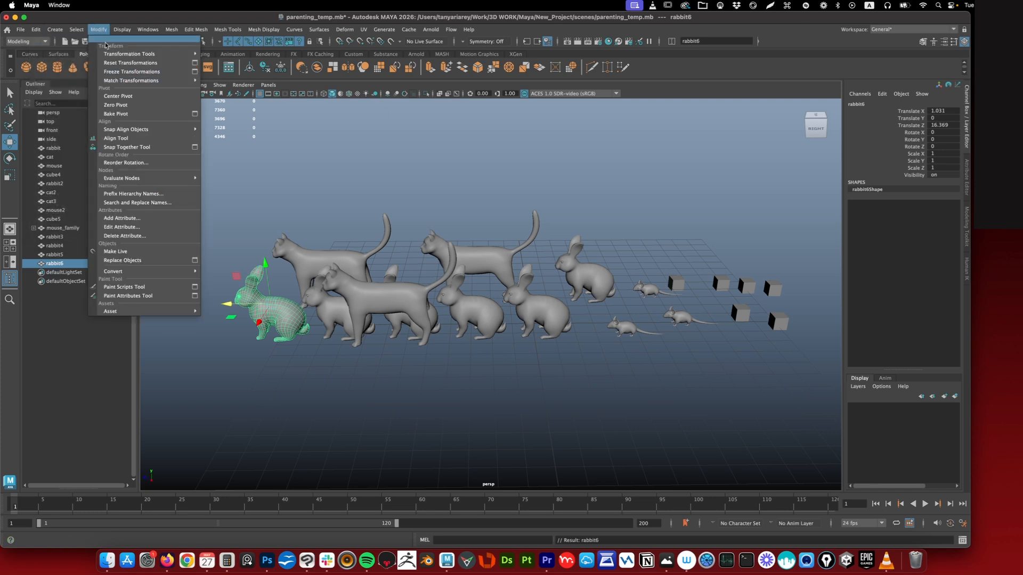
{"action": "mouse_move", "coordinate": [133, 131]}
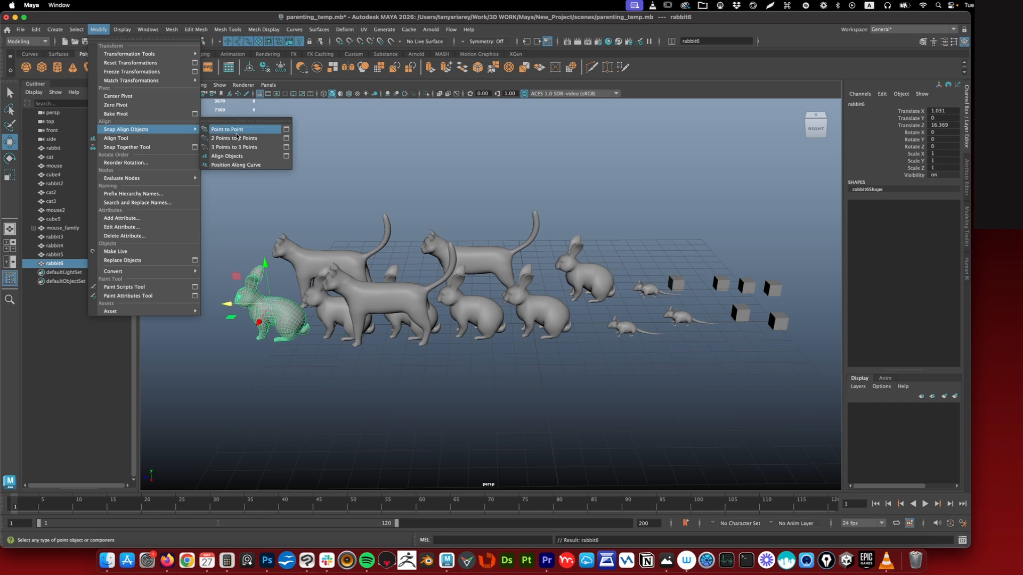
{"action": "left_click", "coordinate": [235, 164]}
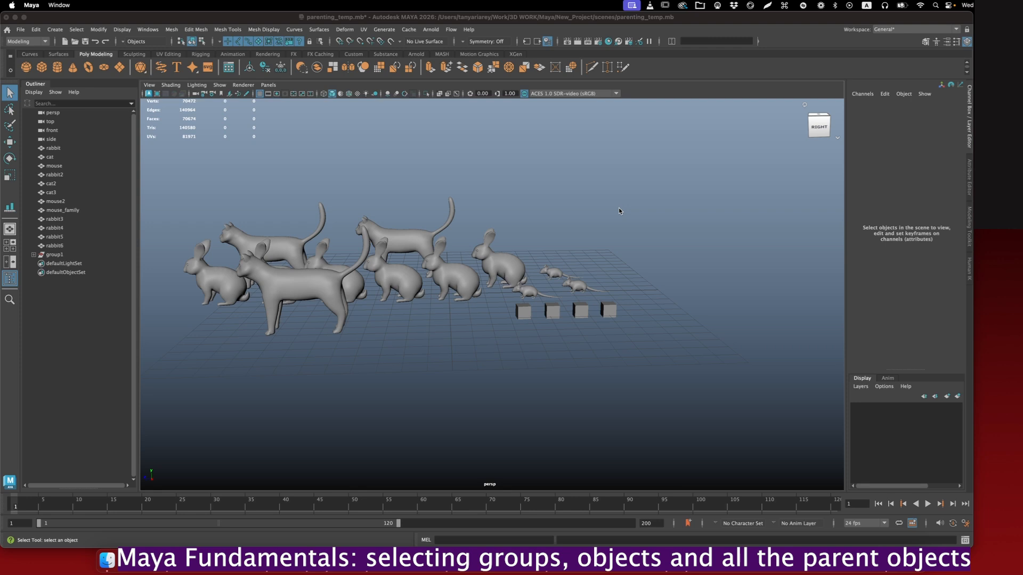
- Select all four cubes in the scene and check in the Outliner which objects group1 contains
{"action": "left_click_drag", "start_coordinate": [618, 206], "coordinate": [615, 212], "text": "alt"}
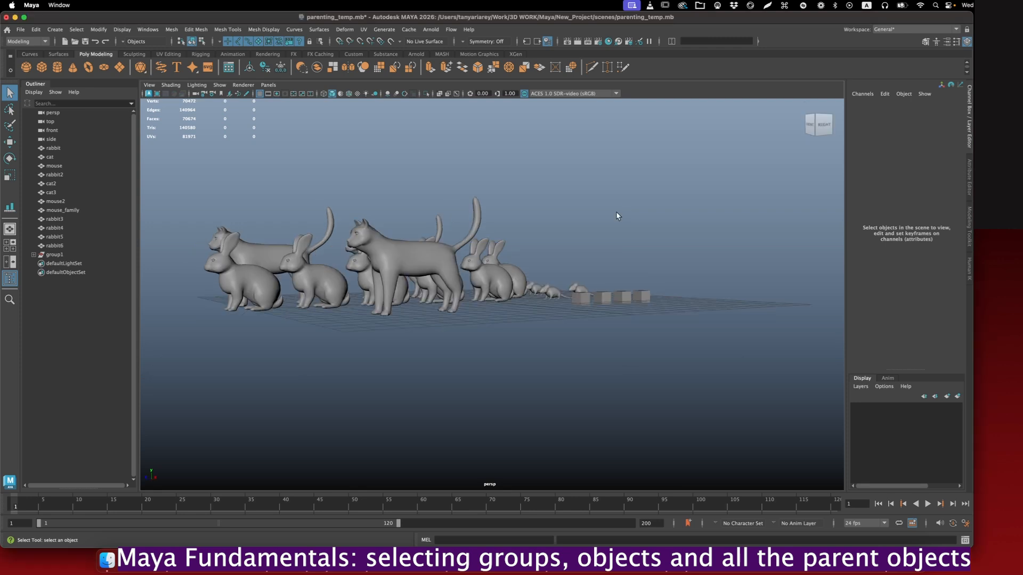
{"action": "left_click_drag", "start_coordinate": [616, 212], "coordinate": [606, 220], "text": "alt"}
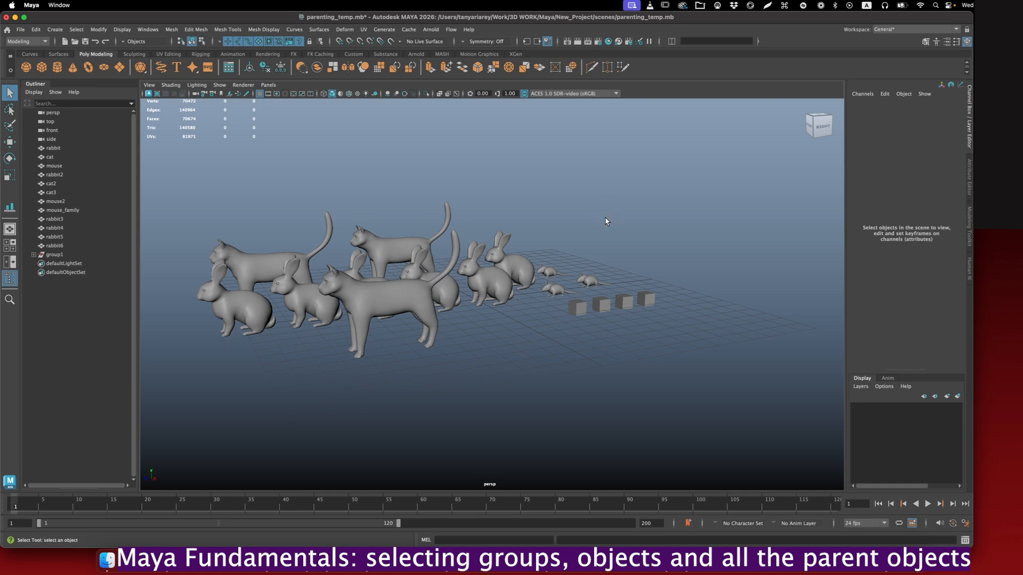
{"action": "left_click_drag", "start_coordinate": [607, 223], "coordinate": [652, 296], "text": "alt"}
{"action": "key", "text": "e"}
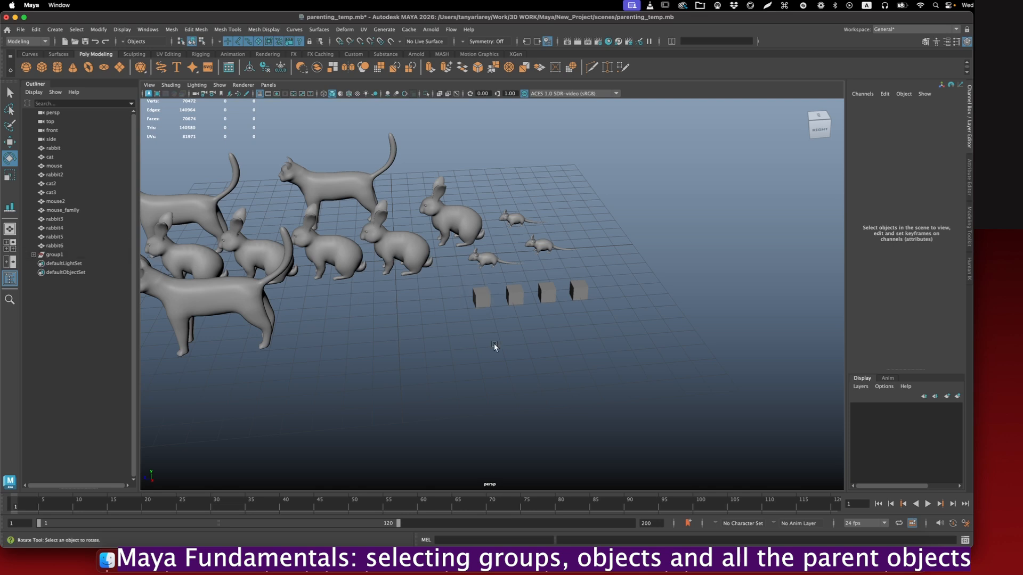
{"action": "key", "text": "alt"}
{"action": "left_click_drag", "start_coordinate": [527, 336], "coordinate": [527, 335], "text": "alt"}
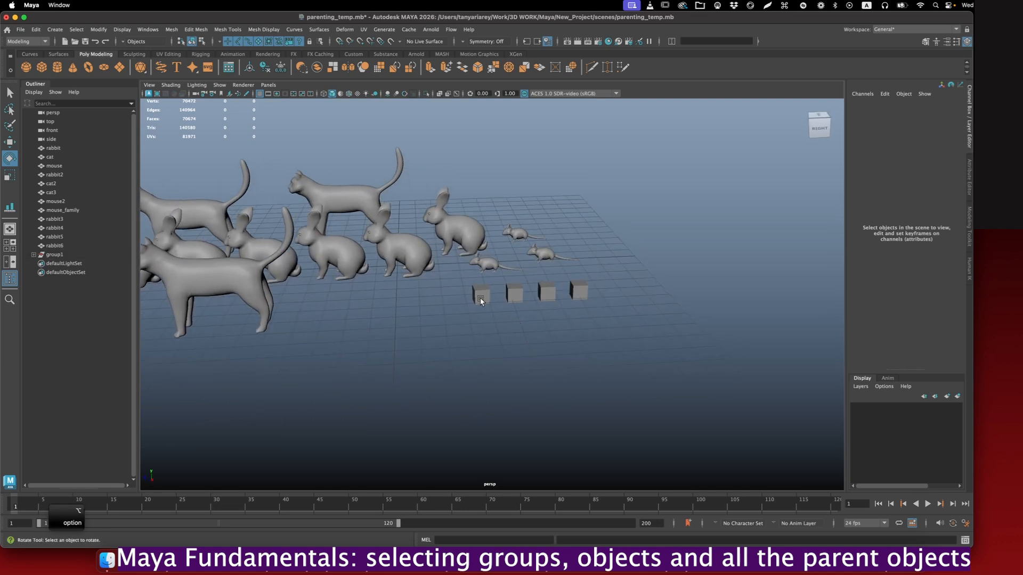
{"action": "left_click_drag", "start_coordinate": [580, 297], "coordinate": [441, 321], "text": "alt"}
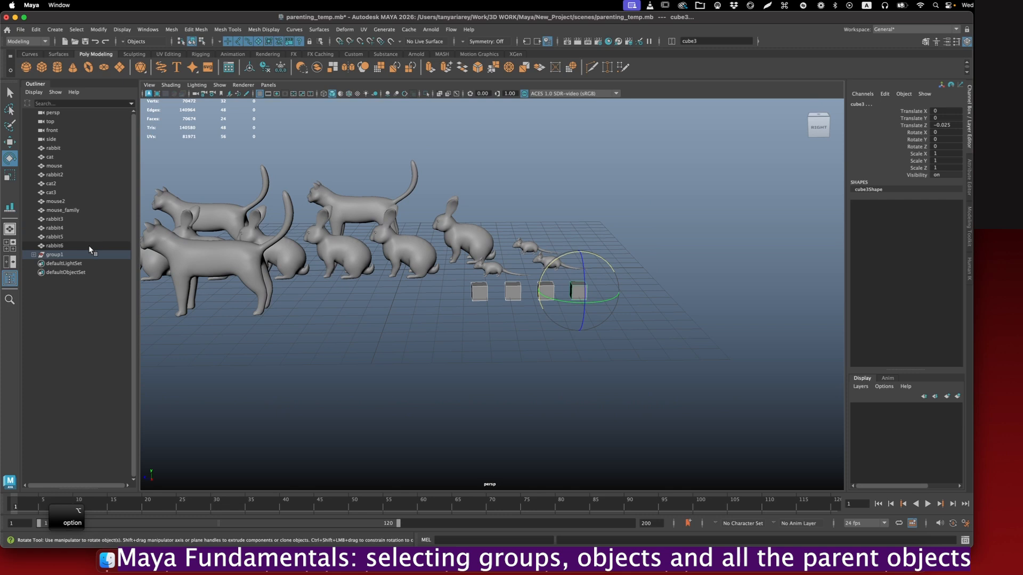
{"action": "left_click", "coordinate": [33, 255]}
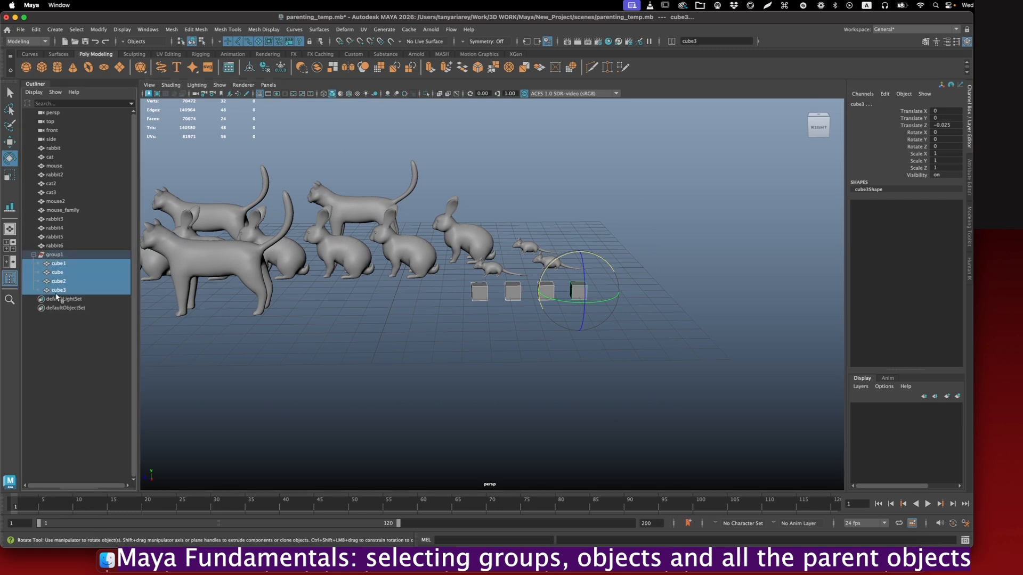
{"action": "left_click", "coordinate": [33, 255]}
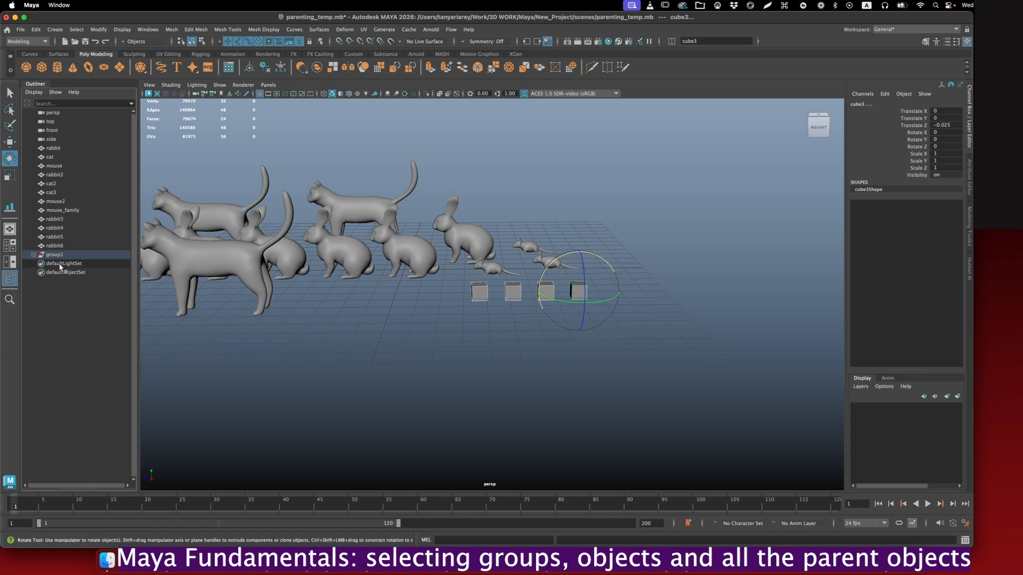
- Select group1 as a whole, try rotating it about its own pivot, and clear the selection
{"action": "left_click", "coordinate": [55, 255]}
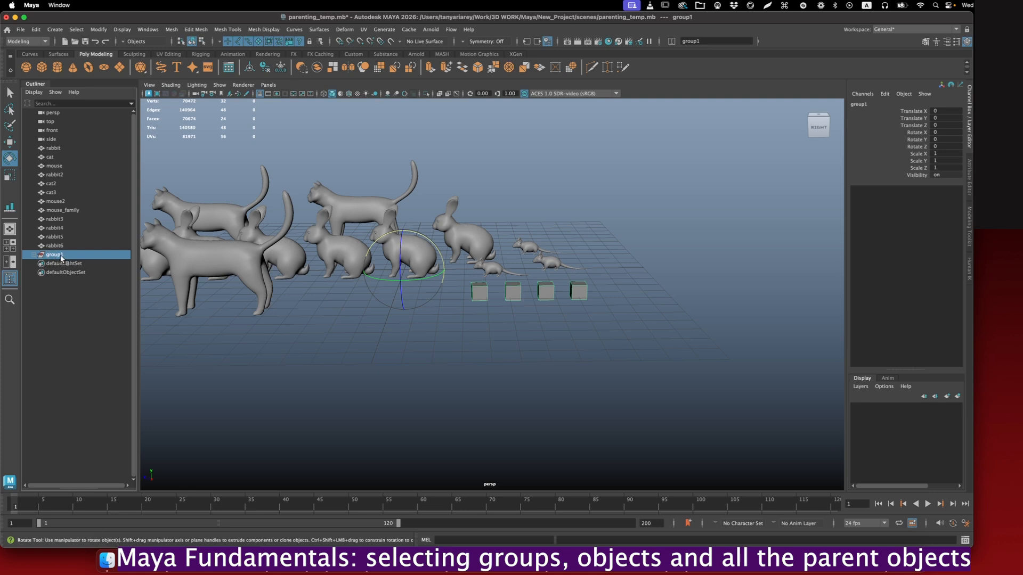
{"action": "left_click_drag", "start_coordinate": [416, 273], "coordinate": [424, 287], "text": "alt"}
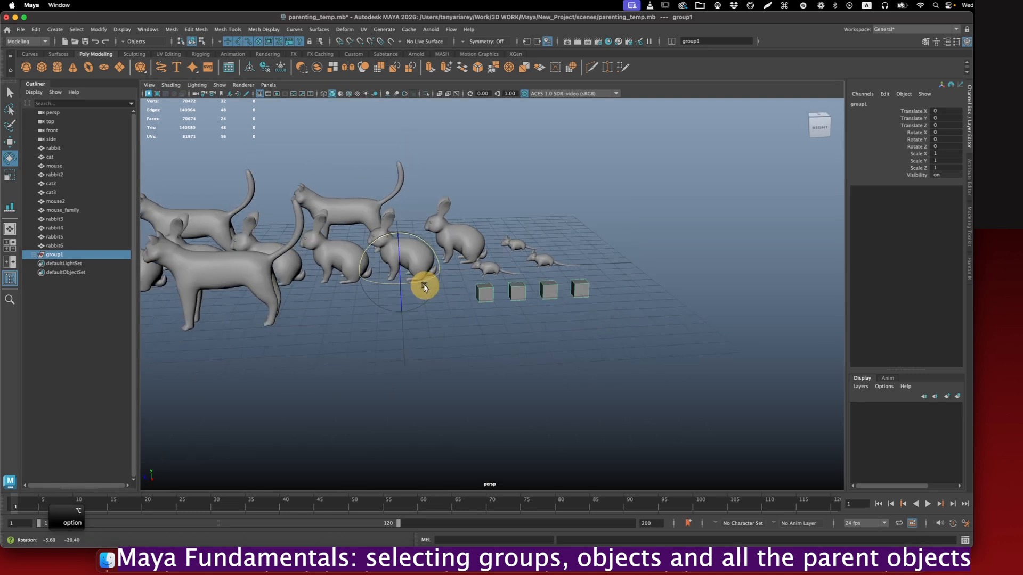
{"action": "left_click_drag", "start_coordinate": [375, 240], "coordinate": [395, 290]}
{"action": "left_click", "coordinate": [423, 321]}
{"action": "mouse_move", "coordinate": [461, 332]}
{"action": "left_mouse_down", "text": "alt"}
{"action": "mouse_move", "coordinate": [480, 338]}
{"action": "mouse_move", "coordinate": [452, 328]}
{"action": "left_mouse_up", "text": "alt"}
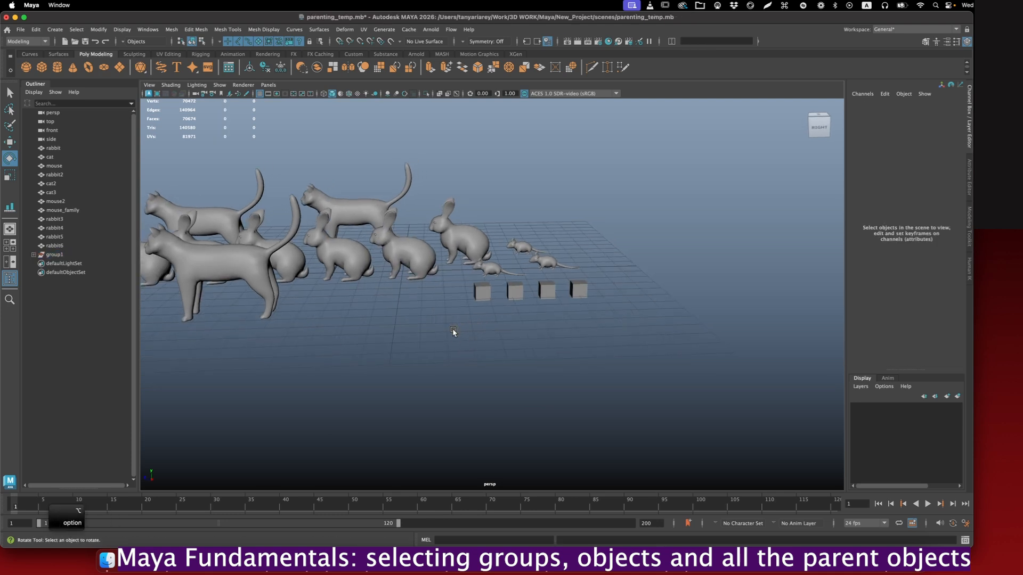
- Rotate the four selected cubes individually to about 448.56° around X, and tilt their parent group about 3.28° around X
{"action": "left_click", "coordinate": [603, 274]}
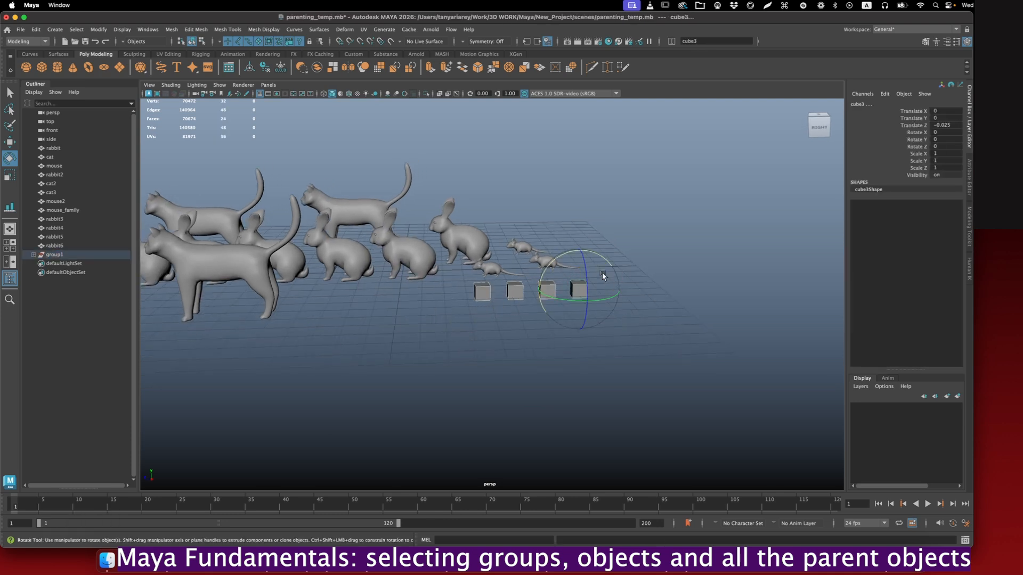
{"action": "left_click_drag", "start_coordinate": [570, 257], "coordinate": [530, 298]}
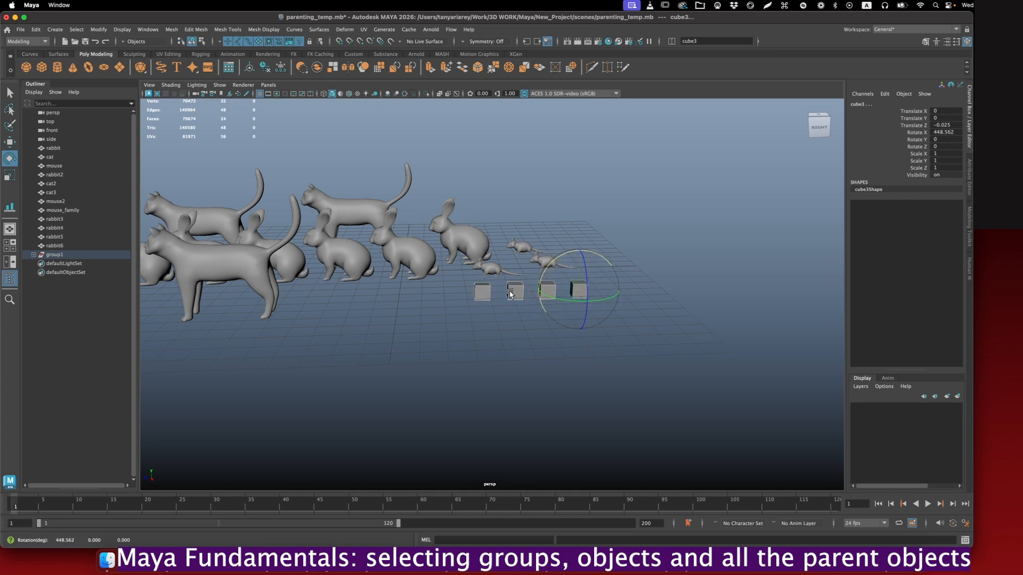
{"action": "left_click_drag", "start_coordinate": [677, 271], "coordinate": [664, 311], "text": "alt"}
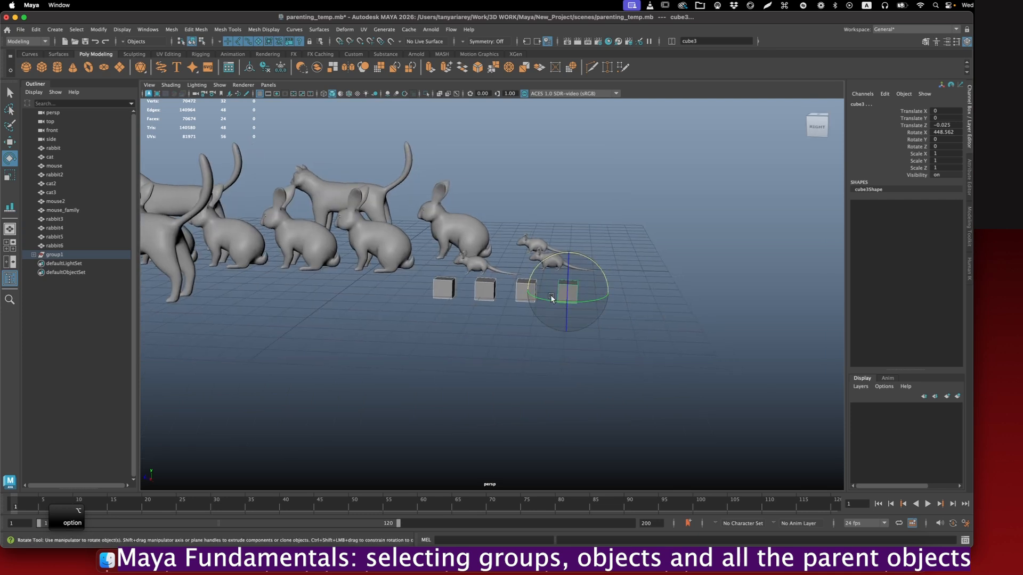
{"action": "left_click_drag", "start_coordinate": [551, 298], "coordinate": [536, 315], "text": "alt"}
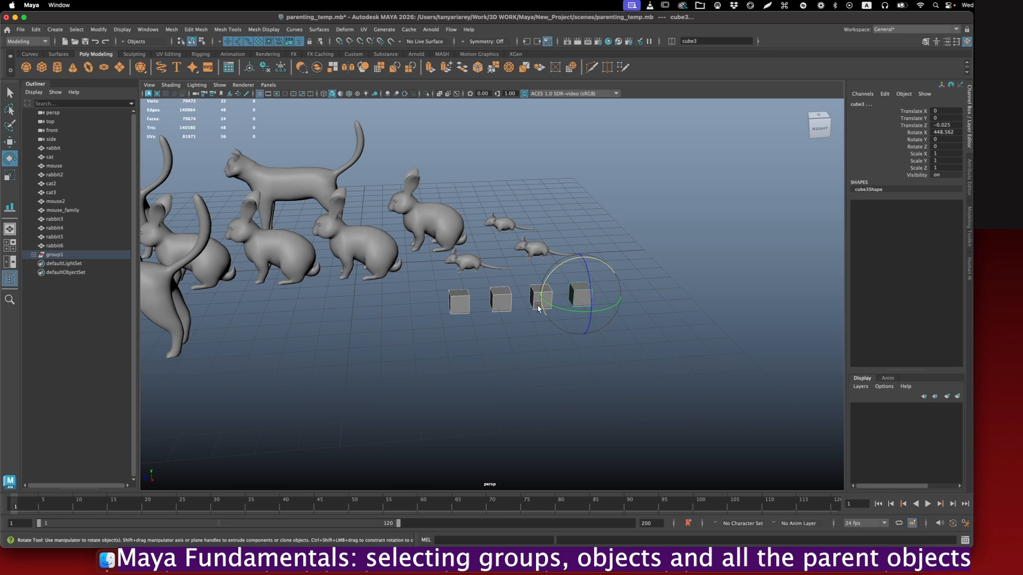
{"action": "key", "text": "Up"}
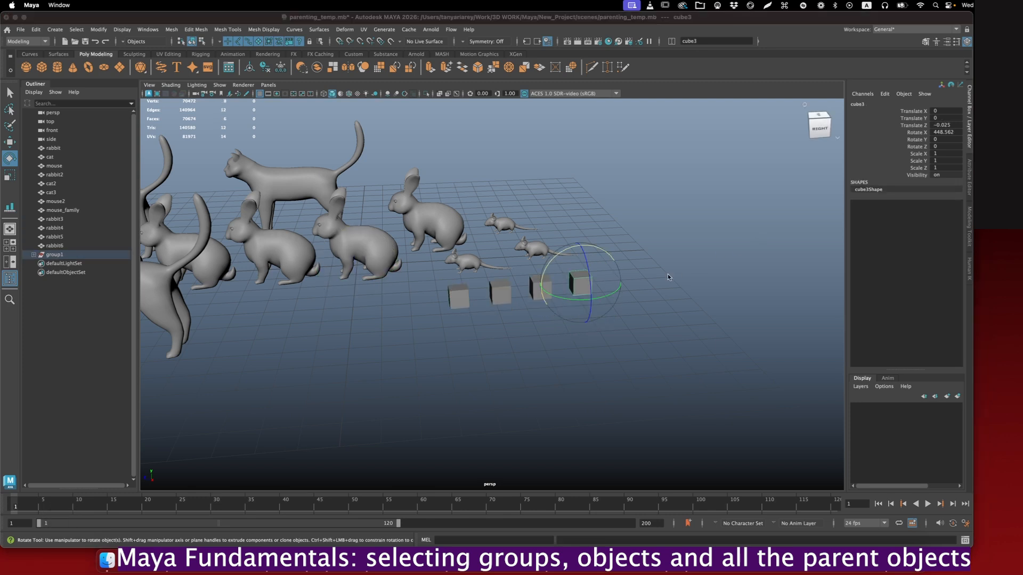
- Parent cube3, the end cube of the row, to the neighbouring cube2 with the Parent command
{"action": "left_click", "coordinate": [9, 95]}
{"action": "left_click", "coordinate": [588, 286], "text": "super"}
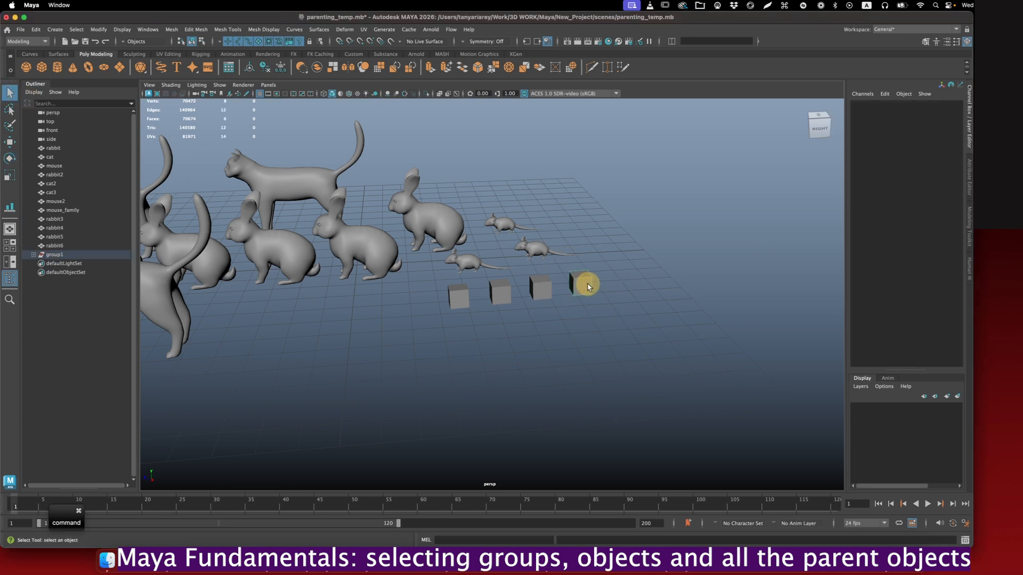
{"action": "left_click", "coordinate": [588, 287]}
{"action": "left_click", "coordinate": [539, 291], "text": "shift"}
{"action": "key", "text": "p"}
{"action": "left_click", "coordinate": [554, 313]}
- Continue the parenting chain by parenting cube2 to cube, and cube to cube1 at the other end of the row
{"action": "left_click", "coordinate": [537, 294]}
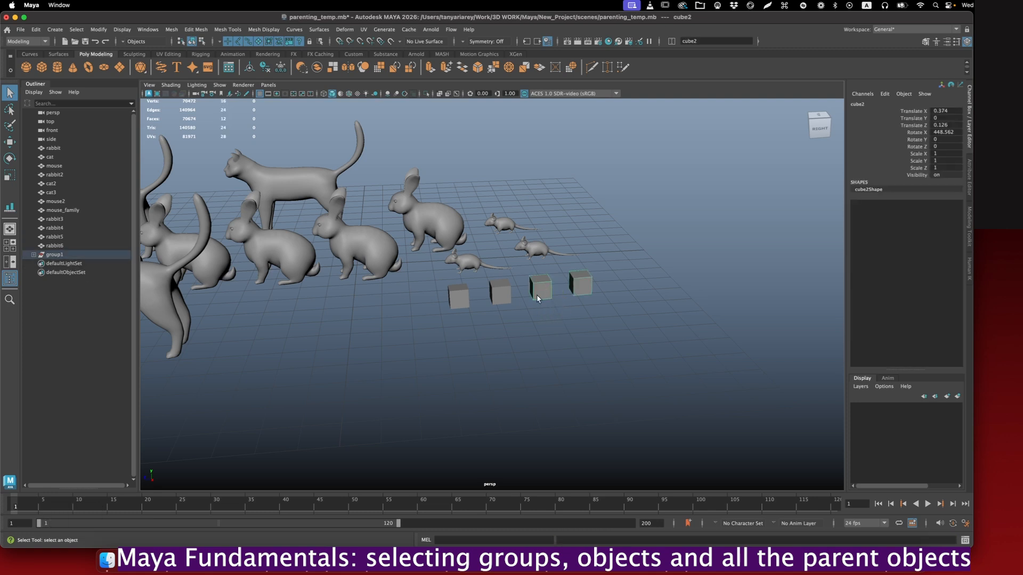
{"action": "left_click", "coordinate": [501, 296], "text": "shift"}
{"action": "key", "text": "p"}
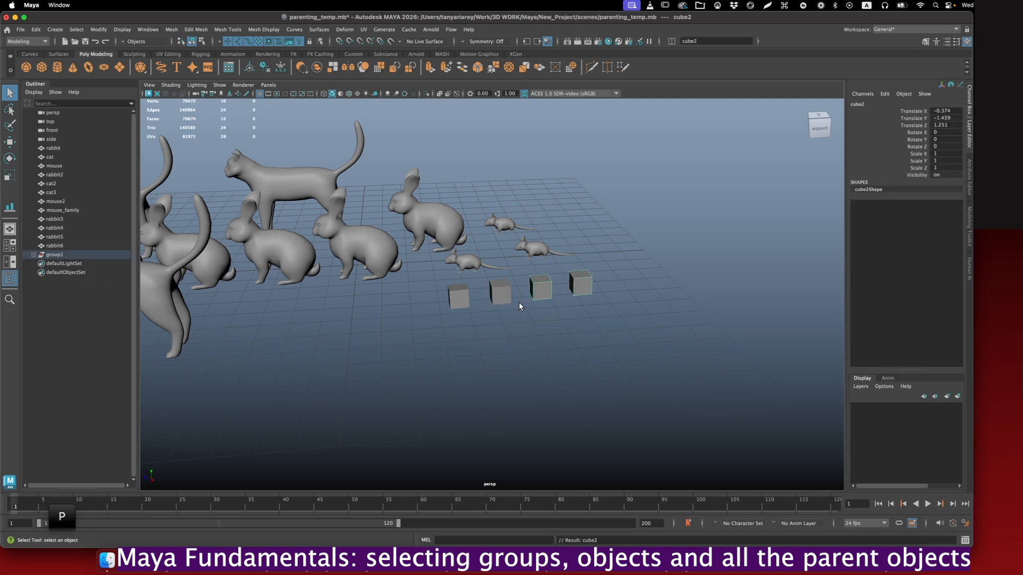
{"action": "left_click", "coordinate": [455, 293], "text": "shift"}
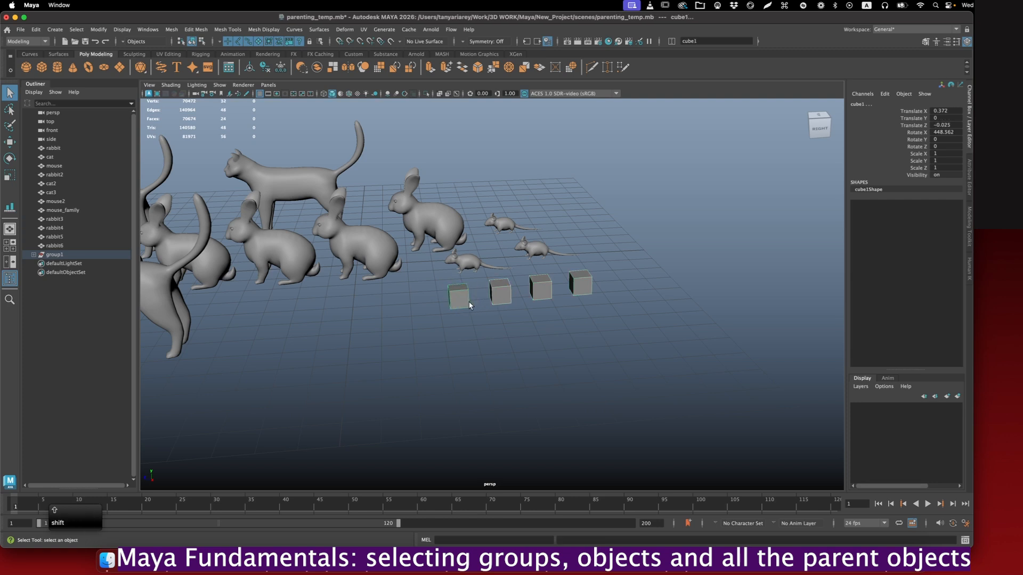
{"action": "key", "text": "p"}
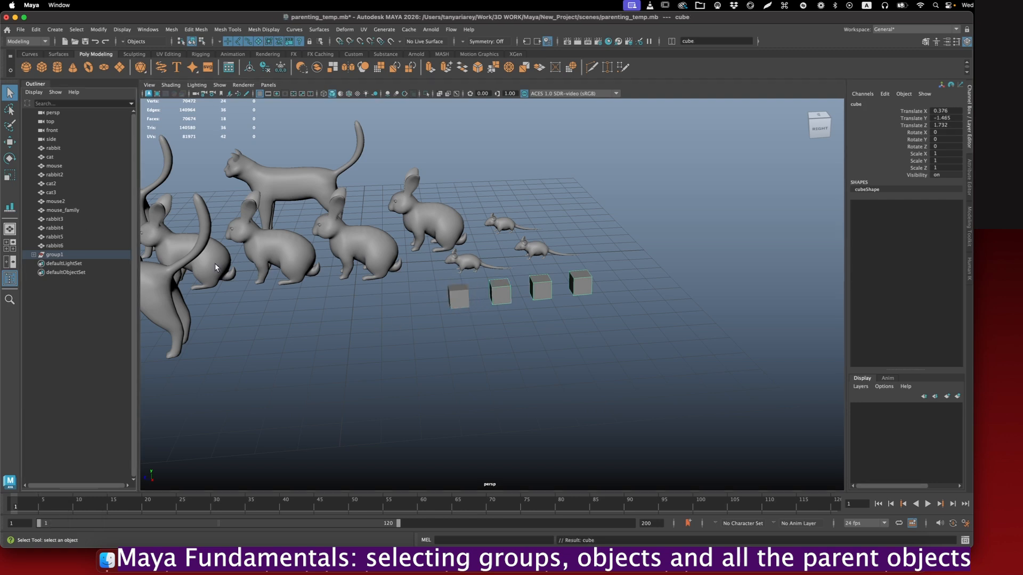
- Expand group1 and each nested cube level by level in the Outliner down to cube3
{"action": "left_click", "coordinate": [33, 255]}
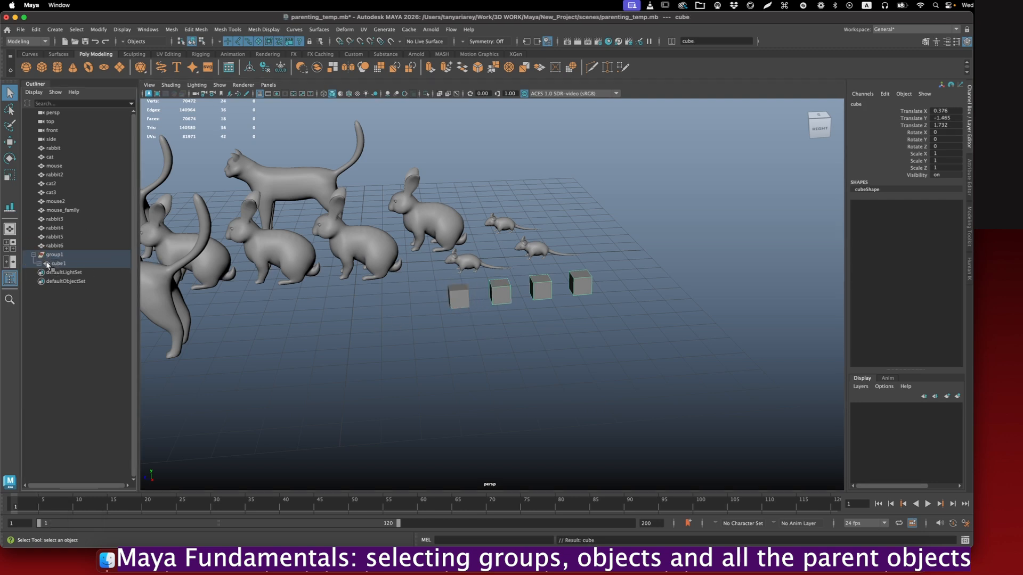
{"action": "left_click", "coordinate": [38, 263]}
{"action": "left_click", "coordinate": [45, 272]}
{"action": "left_click", "coordinate": [50, 281]}
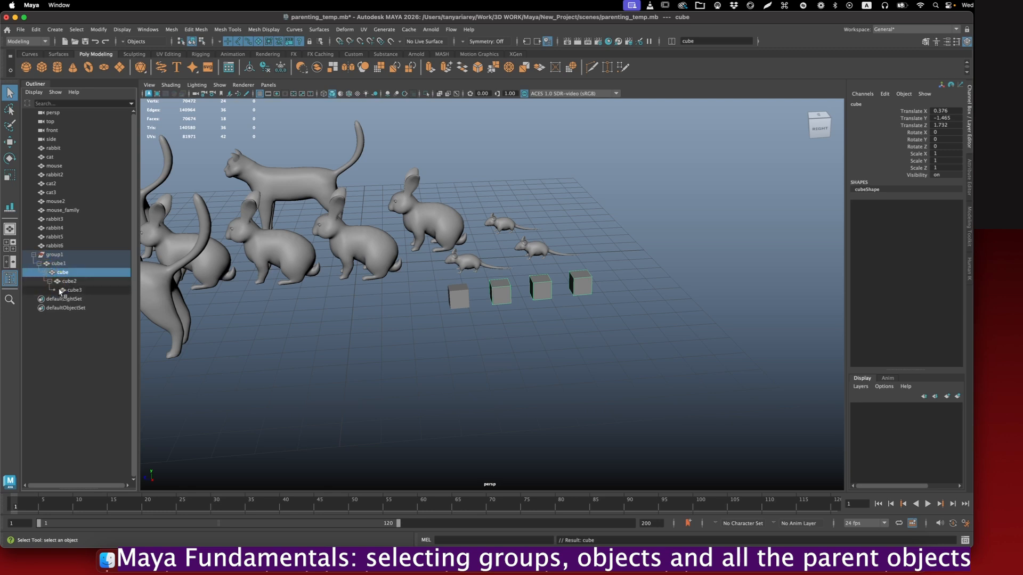
- Collapse group1, select it, and expand its entire nested hierarchy at once in the Outliner
{"action": "left_click", "coordinate": [33, 254]}
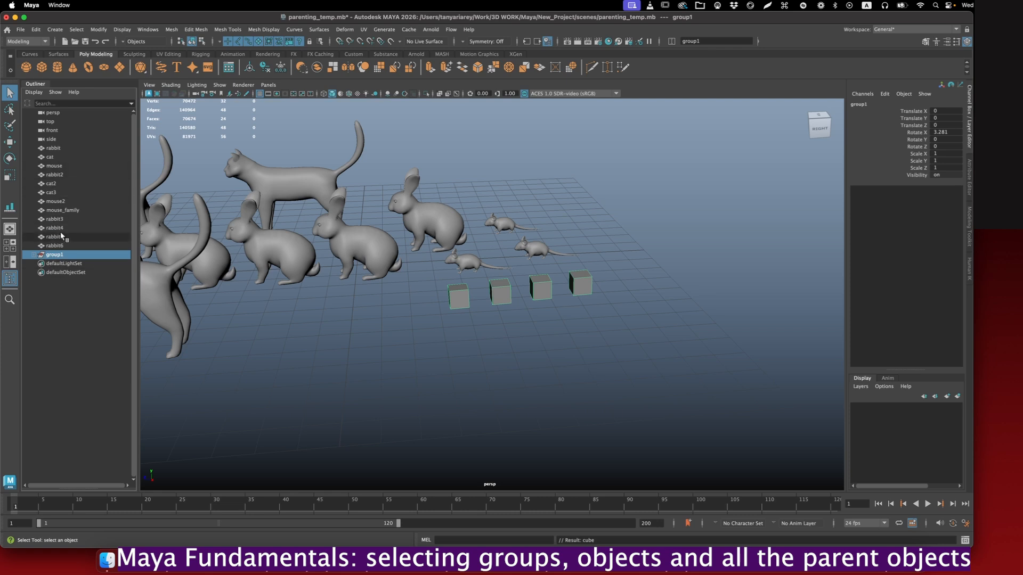
{"action": "key", "text": "shift"}
{"action": "left_click", "coordinate": [33, 256], "text": "shift"}
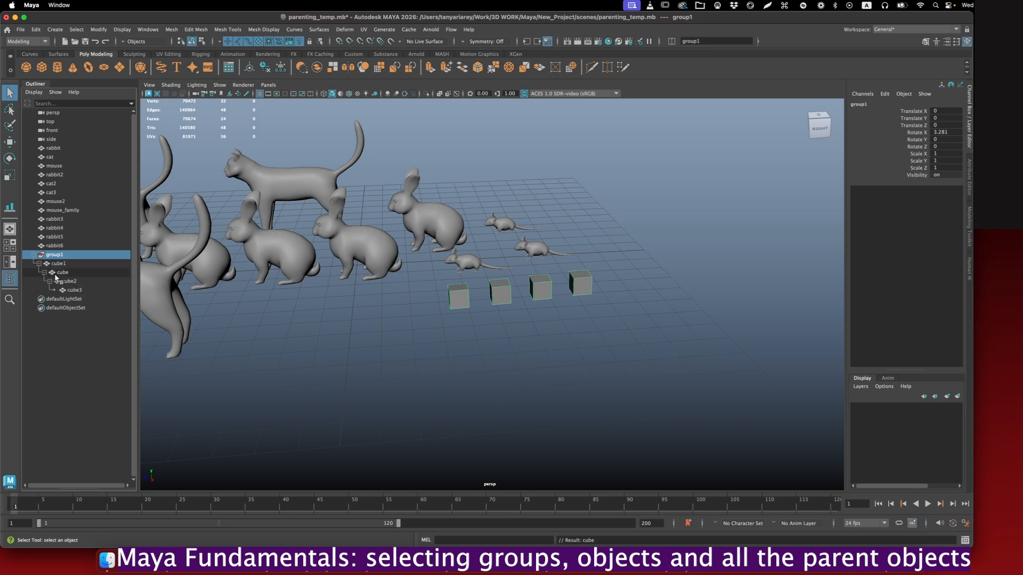
- Unparent the four cubes from group1 and from one another, and select only cube2
{"action": "left_click", "coordinate": [510, 312]}
{"action": "left_click_drag", "start_coordinate": [429, 321], "coordinate": [599, 283]}
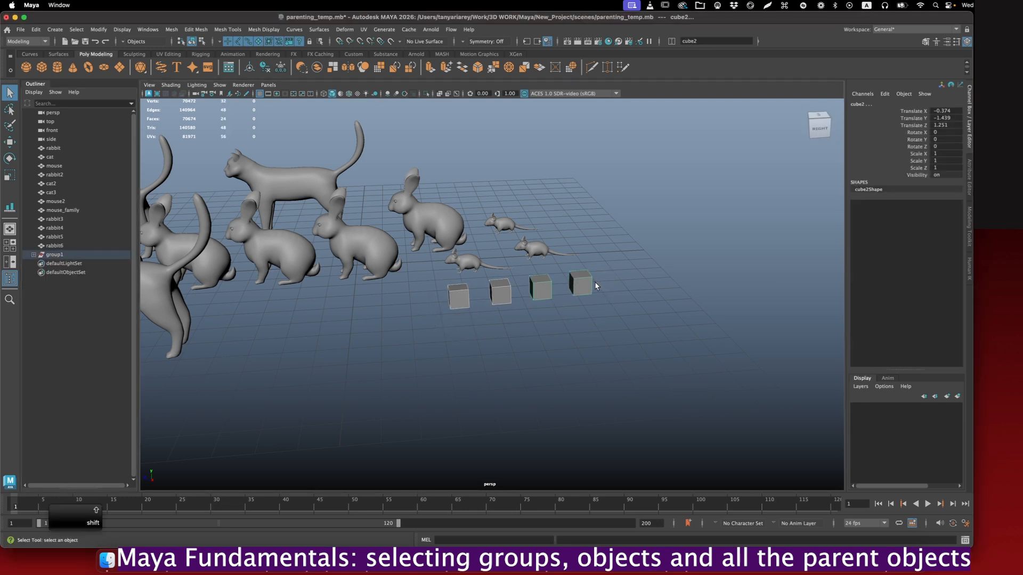
{"action": "key", "text": "shift+p"}
{"action": "left_click", "coordinate": [587, 298]}
{"action": "left_click", "coordinate": [542, 288]}
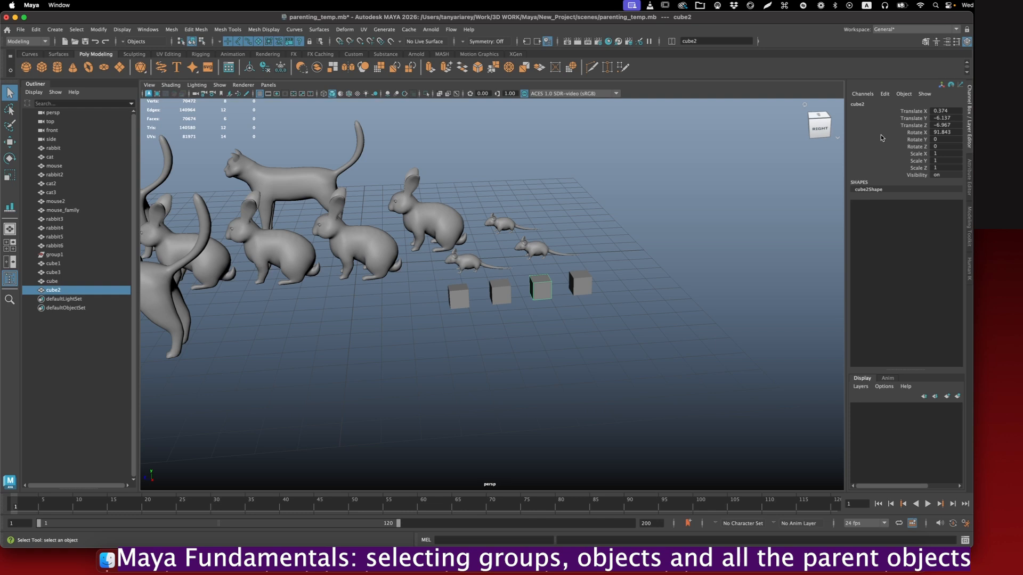
- Try shifting cube2 along Translate X and Translate Y one channel at a time, and undo both moves
{"action": "key", "text": "w"}
{"action": "left_click", "coordinate": [915, 111]}
{"action": "middle_click_drag", "start_coordinate": [660, 231], "coordinate": [870, 162]}
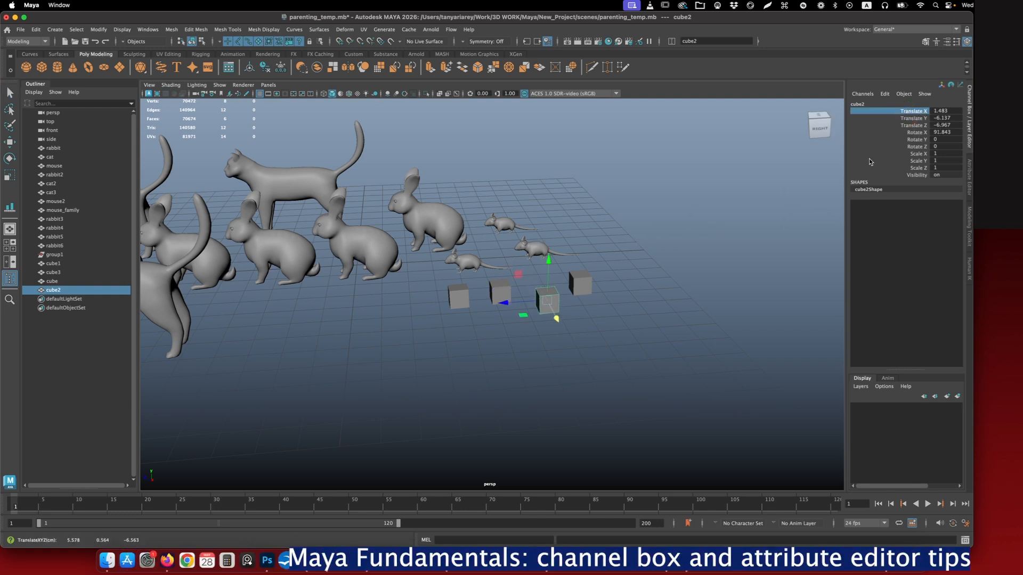
{"action": "left_click", "coordinate": [913, 119]}
{"action": "middle_click_drag", "start_coordinate": [618, 288], "coordinate": [778, 265]}
{"action": "key", "text": "super+z"}
{"action": "key", "text": "super+z"}
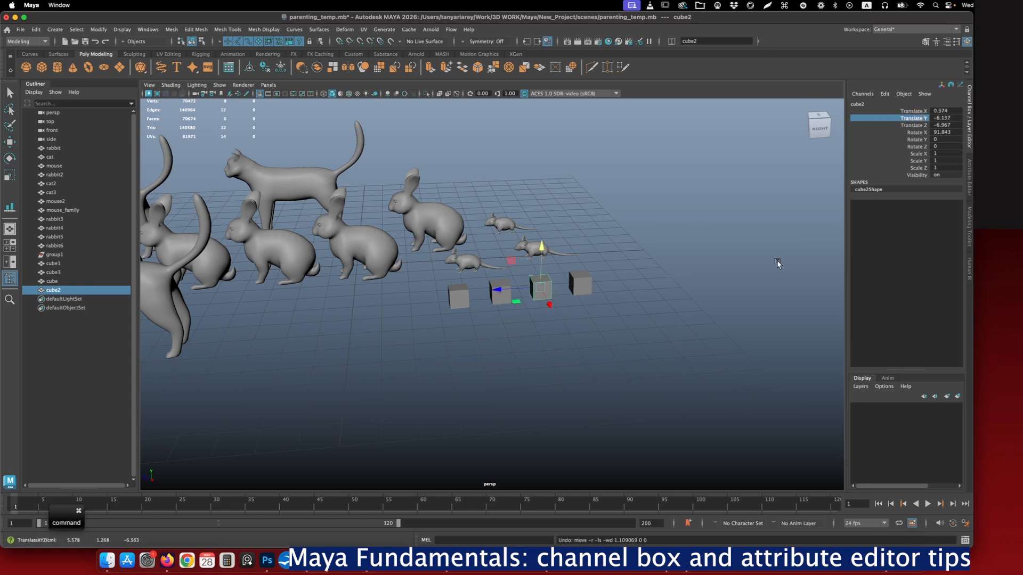
- Shift cube2 along both Translate X and Translate Y together, to 0.974 and -5.537
{"action": "left_click", "coordinate": [912, 111]}
{"action": "left_click", "coordinate": [908, 118], "text": "shift"}
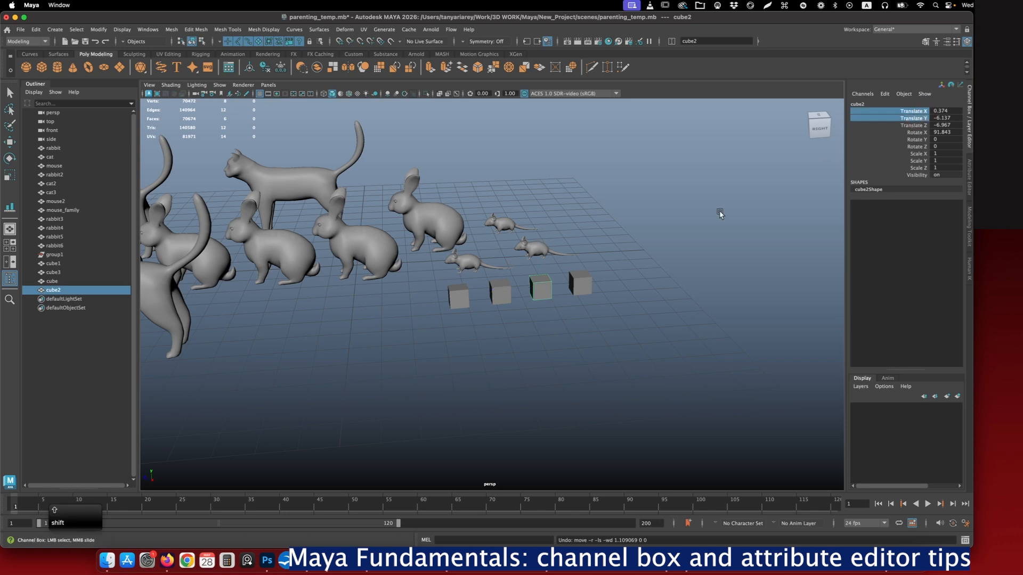
{"action": "mouse_move", "coordinate": [622, 270]}
{"action": "middle_mouse_down"}
{"action": "mouse_move", "coordinate": [634, 271]}
{"action": "mouse_move", "coordinate": [615, 272]}
{"action": "middle_mouse_up"}
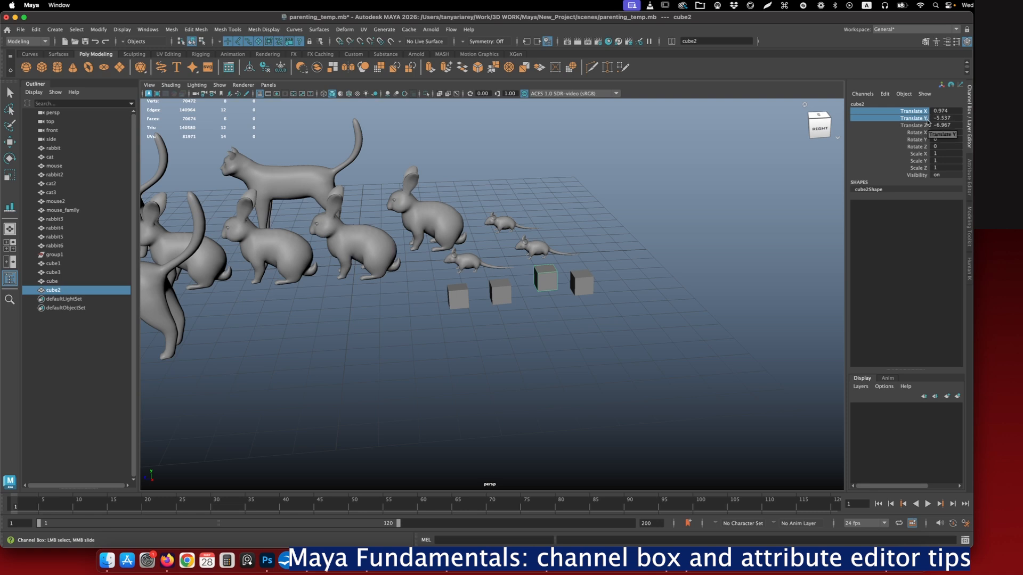
- Scale cube3, the end cube of the row, uniformly to 2.8 on Scale X, Y and Z together
{"action": "left_click", "coordinate": [582, 282]}
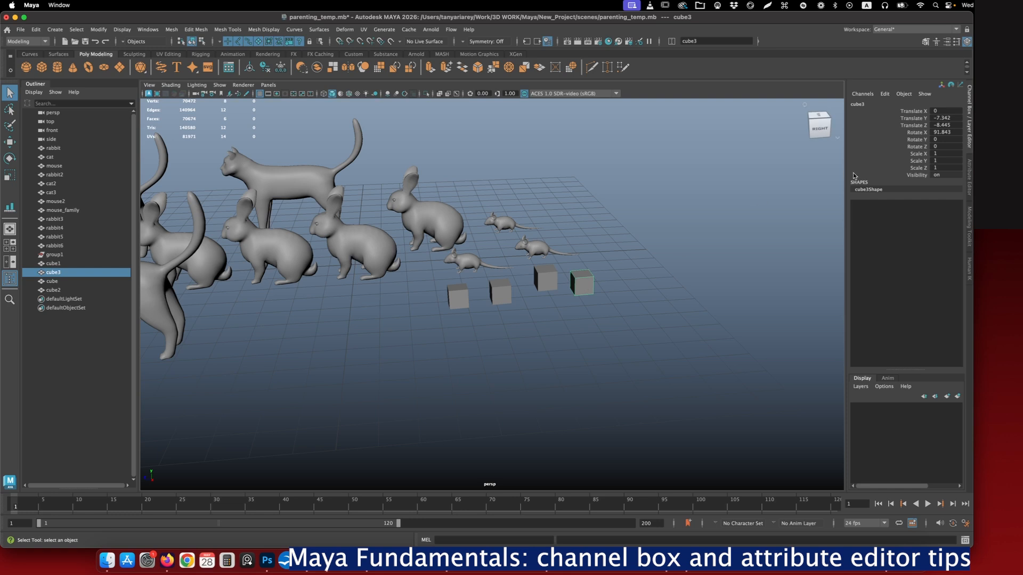
{"action": "left_click", "coordinate": [917, 154]}
{"action": "left_click", "coordinate": [917, 161], "text": "shift"}
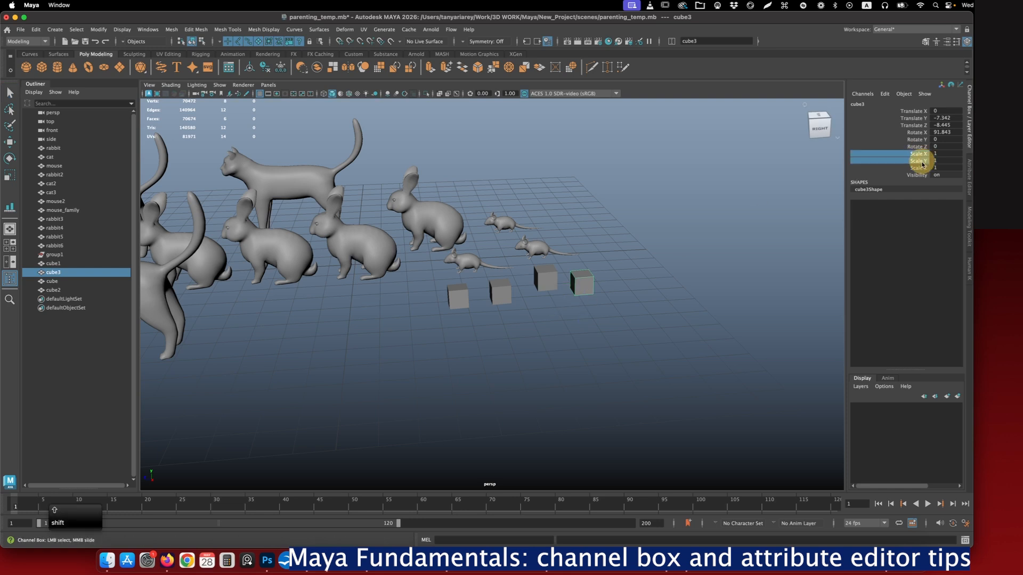
{"action": "left_click", "coordinate": [920, 168], "text": "shift"}
{"action": "middle_click_drag", "start_coordinate": [637, 242], "coordinate": [643, 237]}
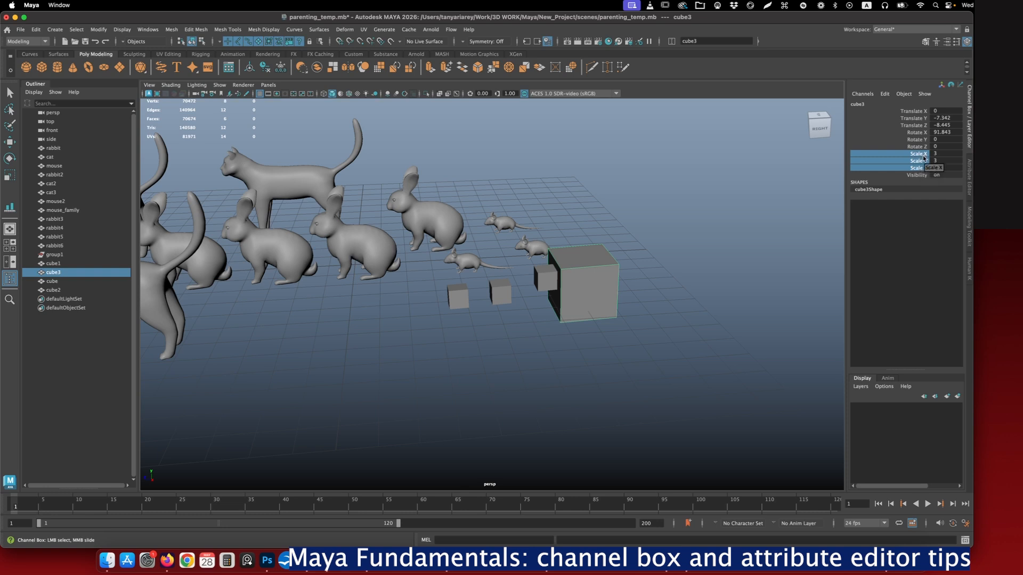
{"action": "middle_click_drag", "start_coordinate": [689, 240], "coordinate": [692, 238]}
{"action": "left_click", "coordinate": [905, 162]}
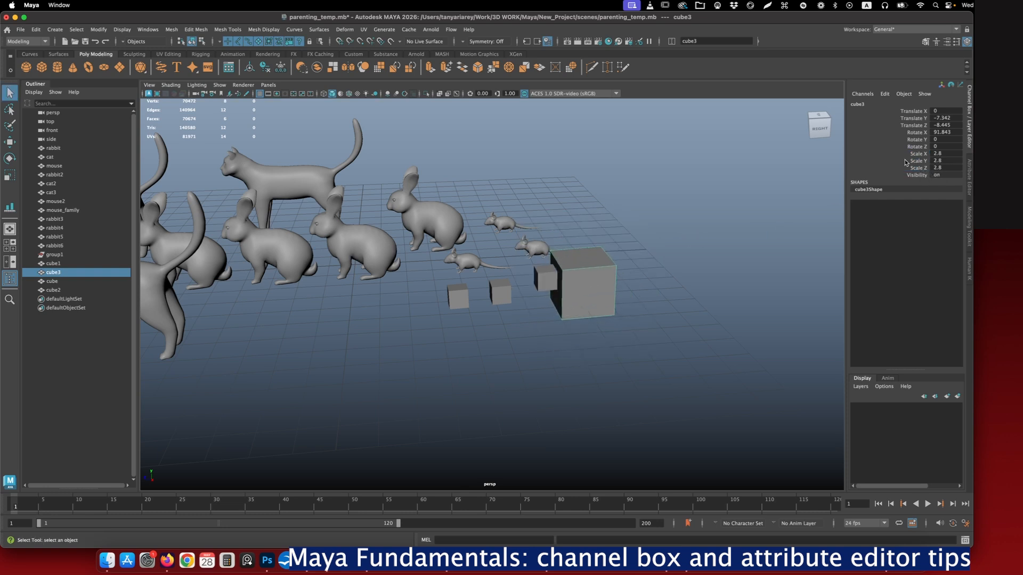
- Hide cube3 by setting its Visibility to 0, and show it again with the value 1
{"action": "left_click", "coordinate": [936, 174]}
{"action": "type", "text": "0"}
{"action": "key", "text": "Return"}
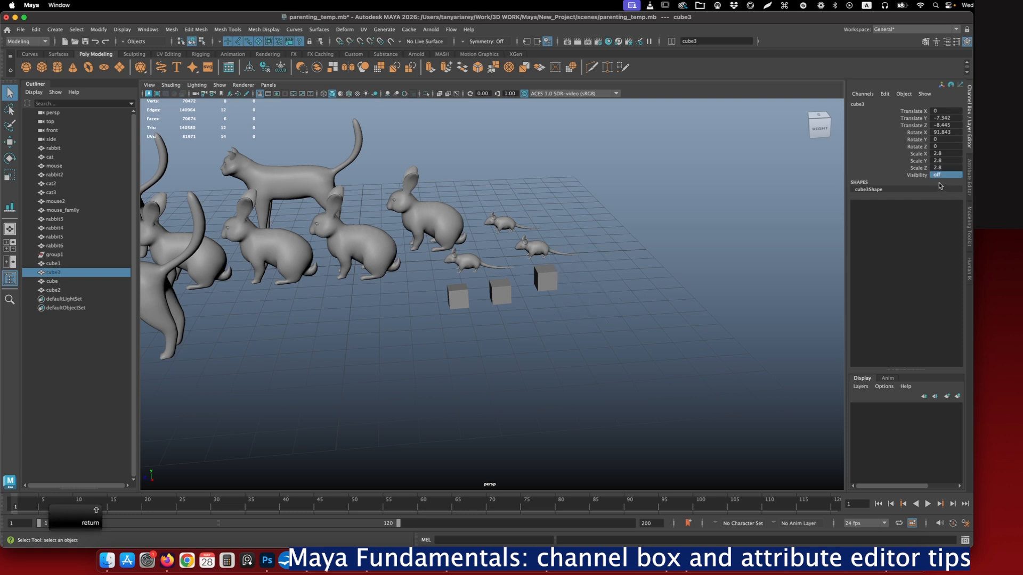
{"action": "type", "text": "1"}
{"action": "key", "text": "Return"}
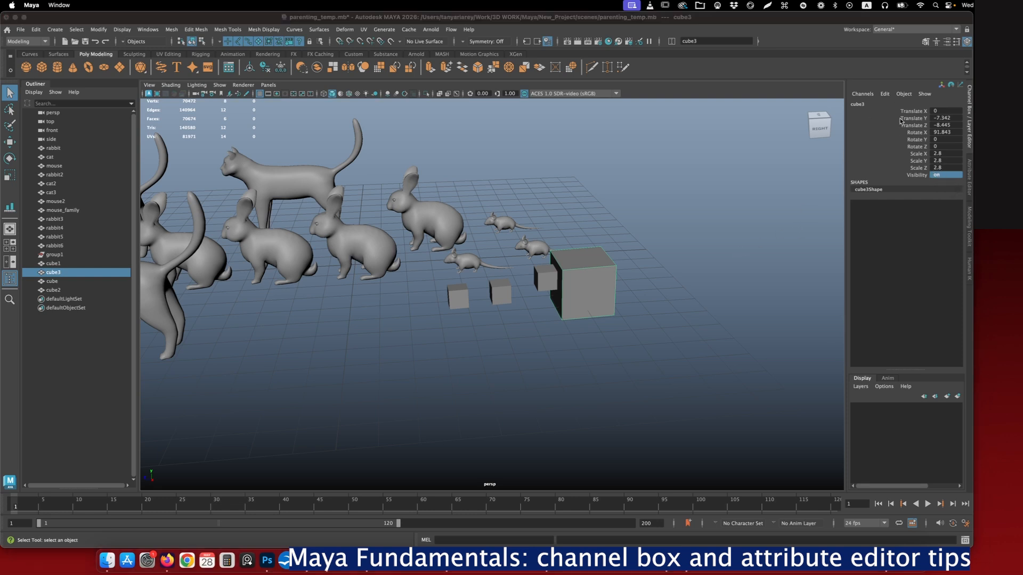
- Look at cube3 in the Attribute Editor, return to the Channel Box and open its Translate Y value
{"action": "left_click", "coordinate": [969, 184]}
{"action": "left_click", "coordinate": [969, 114]}
{"action": "double_click", "coordinate": [940, 118]}
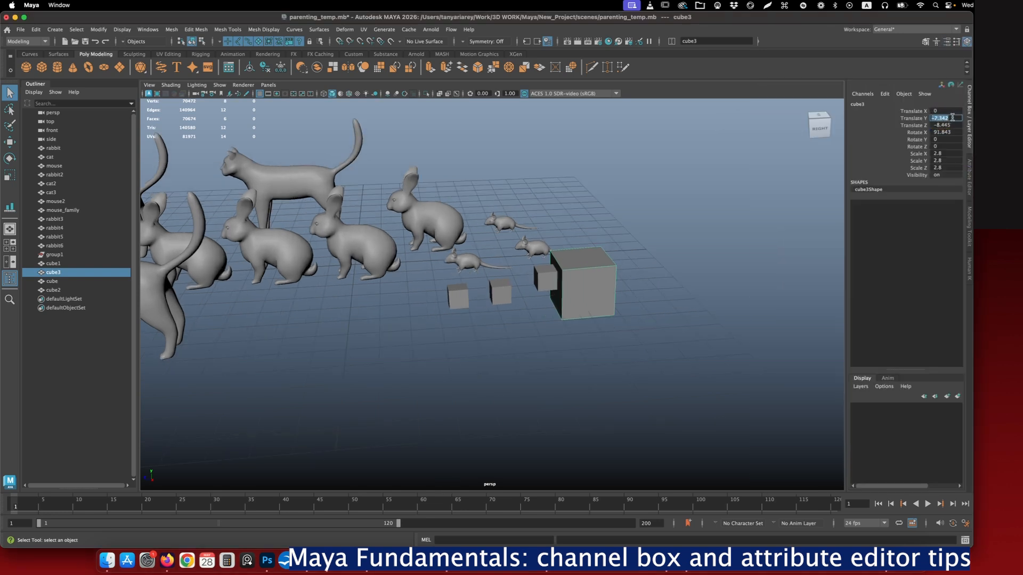
- Create a new polygon cube at the origin, isolate it in the viewport and frame it
{"action": "left_click", "coordinate": [660, 264]}
{"action": "right_click", "coordinate": [646, 247], "text": "shift"}
{"action": "right_click_drag", "start_coordinate": [648, 249], "coordinate": [646, 269], "text": "shift"}
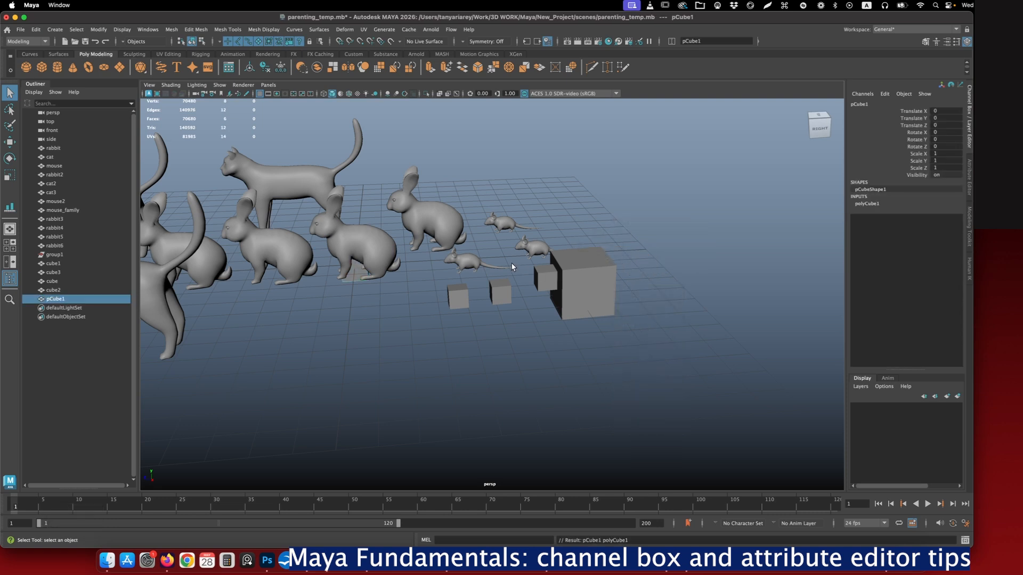
{"action": "key", "text": "ctrl+1"}
{"action": "key", "text": "f"}
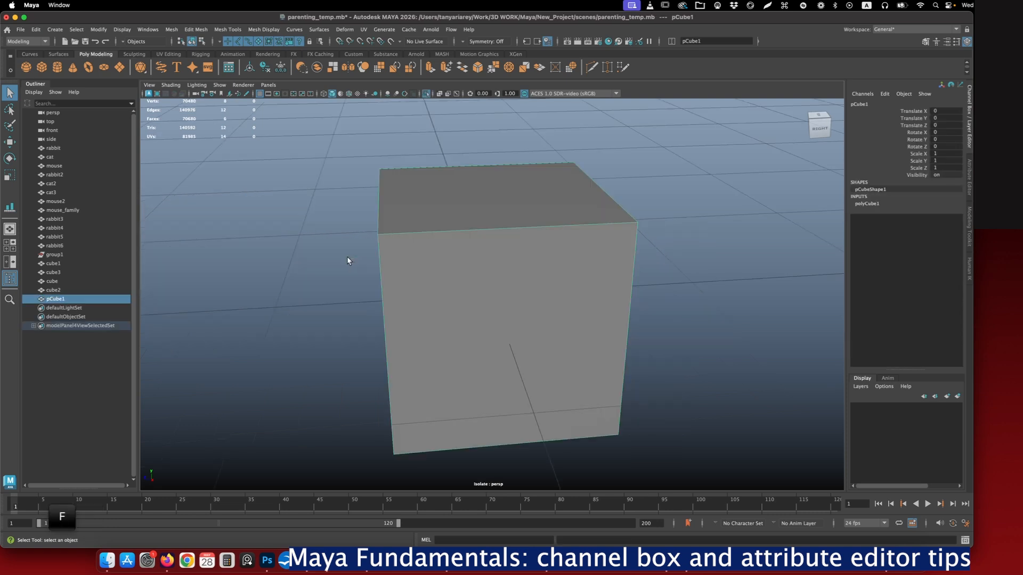
{"action": "mouse_move", "coordinate": [552, 267]}
{"action": "left_mouse_down", "text": "alt"}
{"action": "mouse_move", "coordinate": [580, 265]}
{"action": "mouse_move", "coordinate": [555, 262]}
{"action": "left_mouse_up", "text": "alt"}
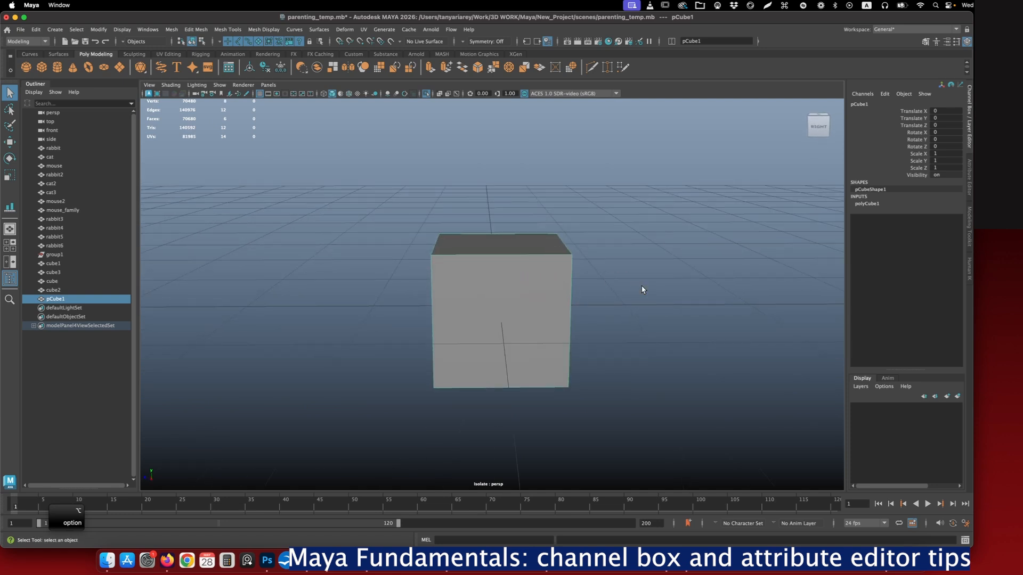
- Open the new cube's polyCube1 node in the Attribute Editor and raise Subdivisions Width to 50
{"action": "left_click", "coordinate": [970, 174]}
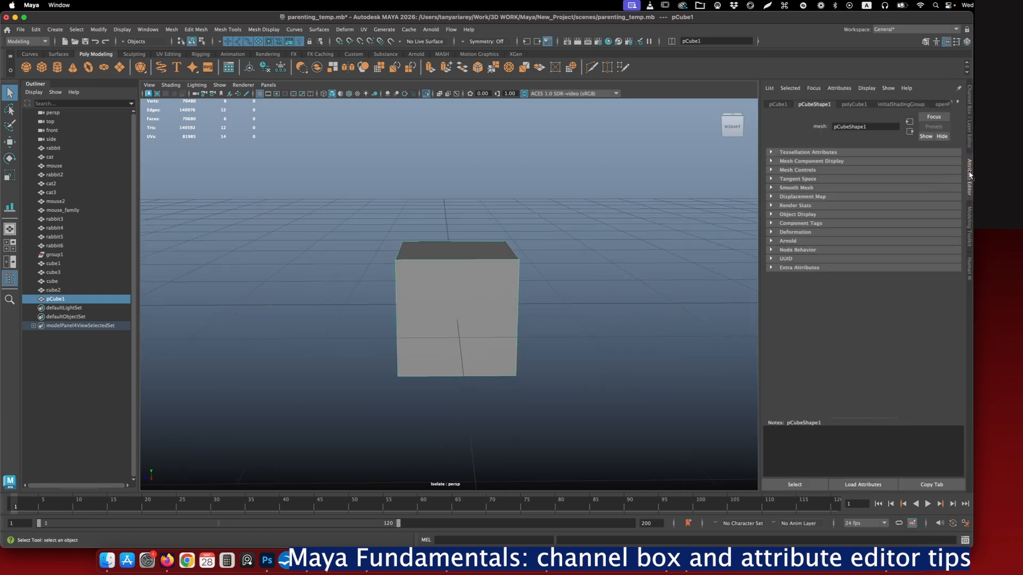
{"action": "left_click", "coordinate": [853, 105]}
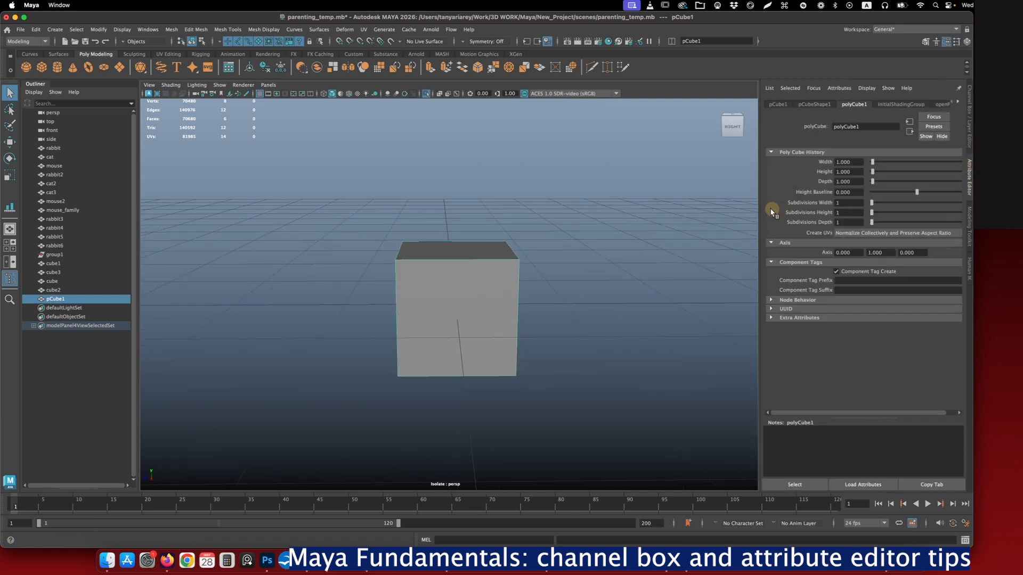
{"action": "left_click", "coordinate": [872, 203]}
{"action": "left_click_drag", "start_coordinate": [871, 203], "coordinate": [961, 203]}
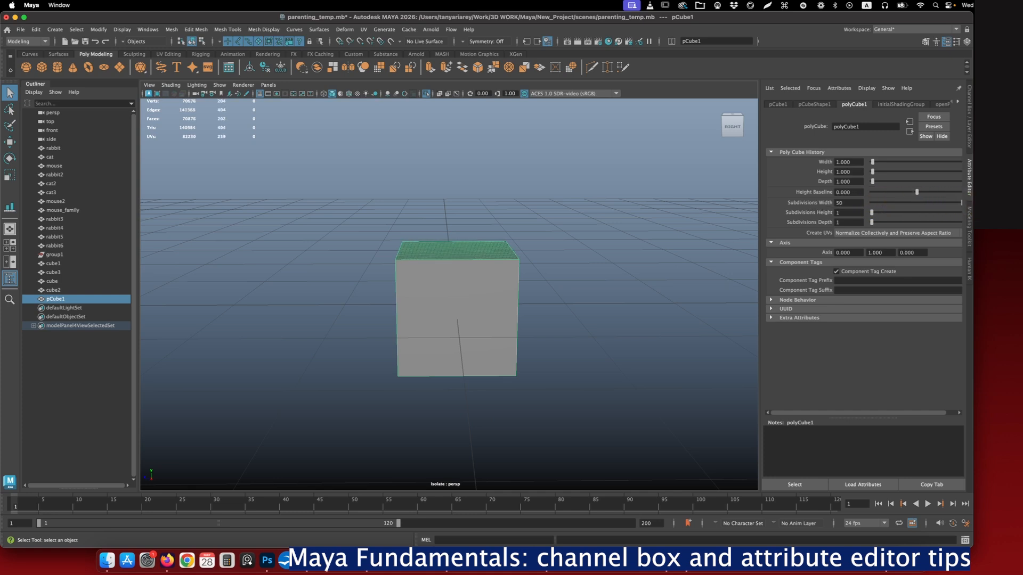
{"action": "left_click", "coordinate": [836, 202]}
{"action": "left_click_drag", "start_coordinate": [564, 211], "coordinate": [609, 234], "text": "alt"}
- Set the cube's Subdivisions Width to 100 and inspect the denser mesh from above
{"action": "left_click", "coordinate": [842, 203]}
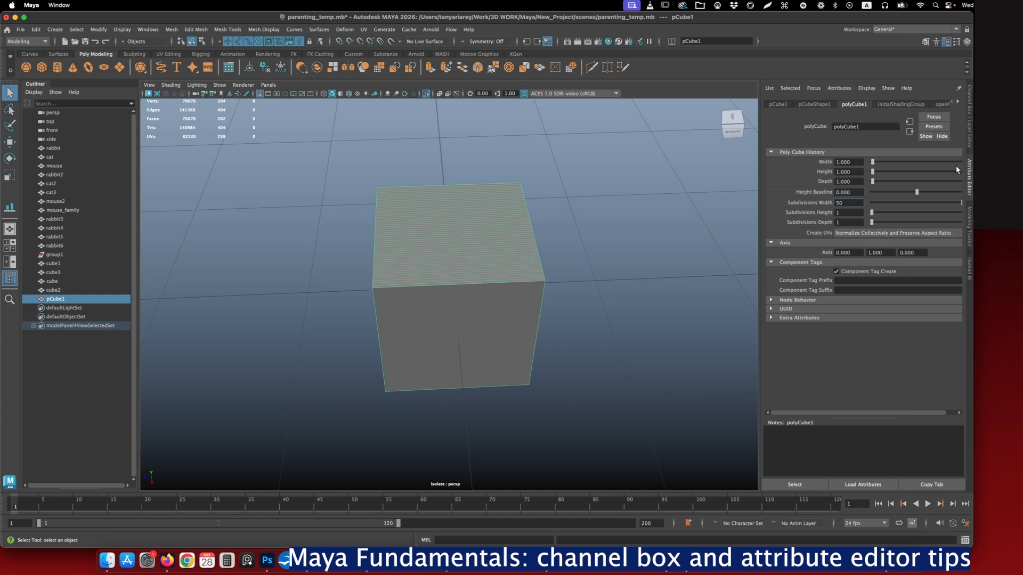
{"action": "double_click", "coordinate": [834, 202]}
{"action": "type", "text": "10"}
{"action": "key", "text": "Return"}
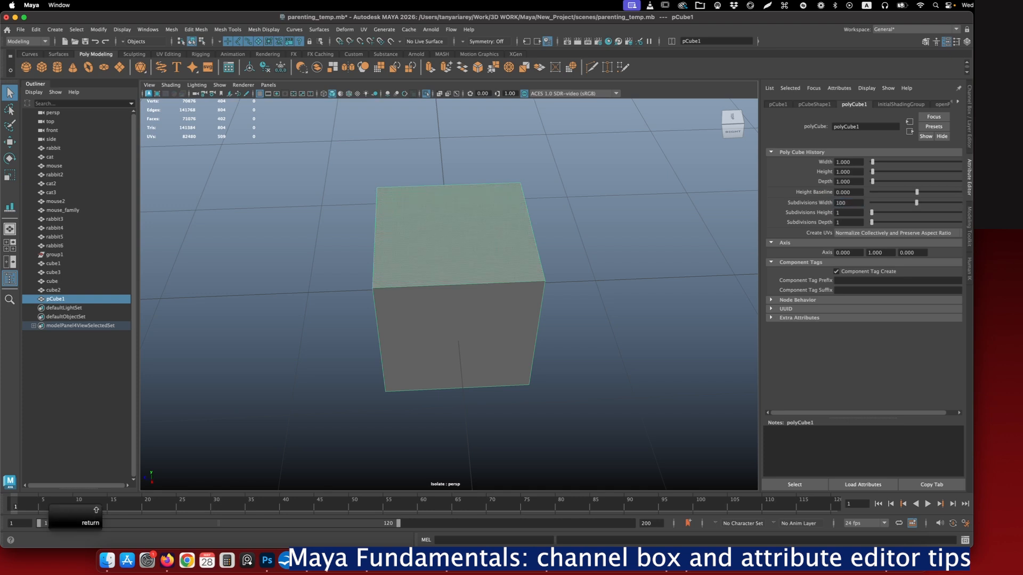
{"action": "right_click_drag", "start_coordinate": [503, 221], "coordinate": [549, 304], "text": "alt"}
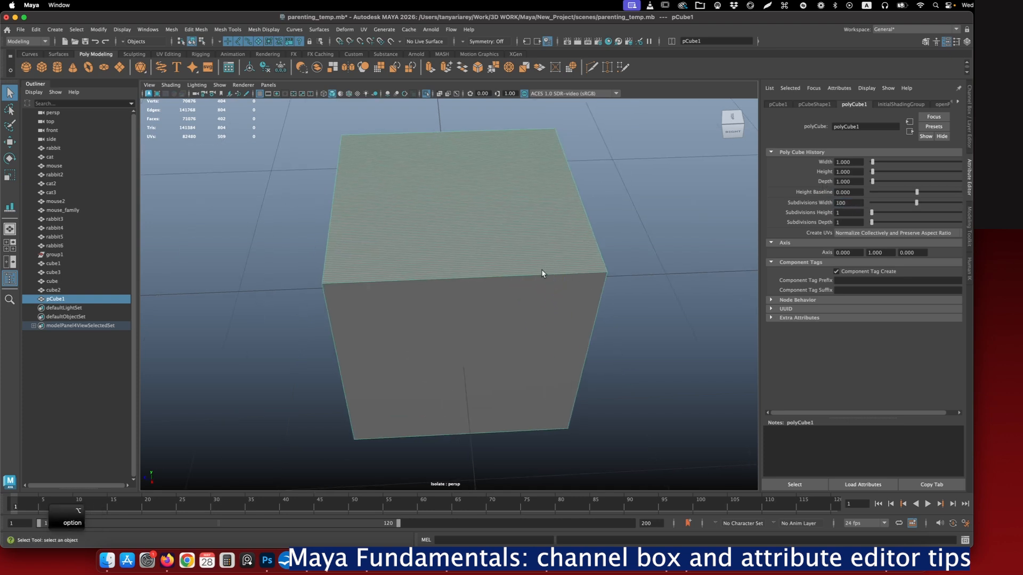
{"action": "left_click_drag", "start_coordinate": [541, 269], "coordinate": [473, 208], "text": "alt"}
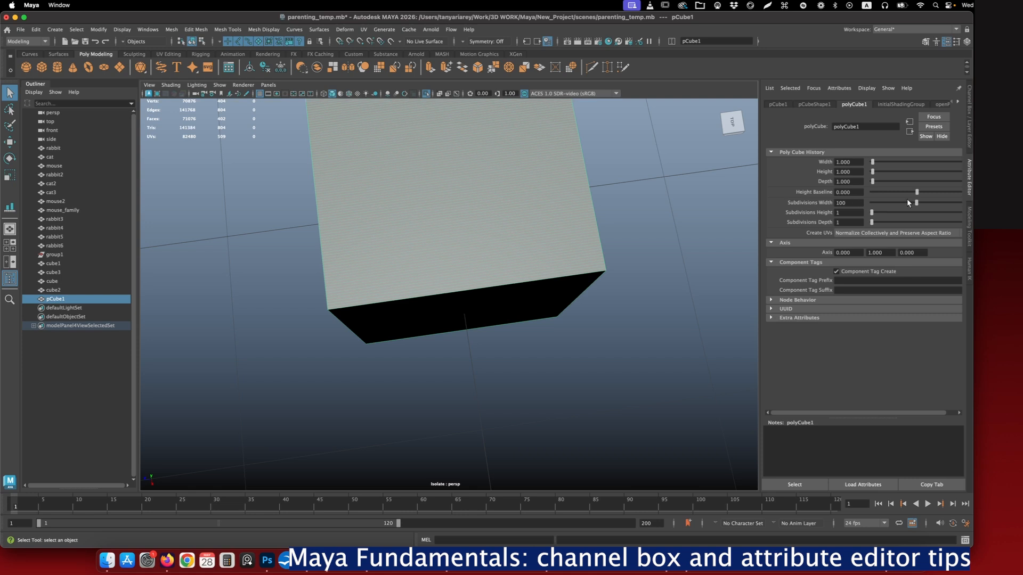
- Raise the cube's Subdivisions Width to the slider's maximum, and set it to 500
{"action": "left_click_drag", "start_coordinate": [917, 205], "coordinate": [971, 202]}
{"action": "double_click", "coordinate": [842, 202]}
{"action": "type", "text": "500"}
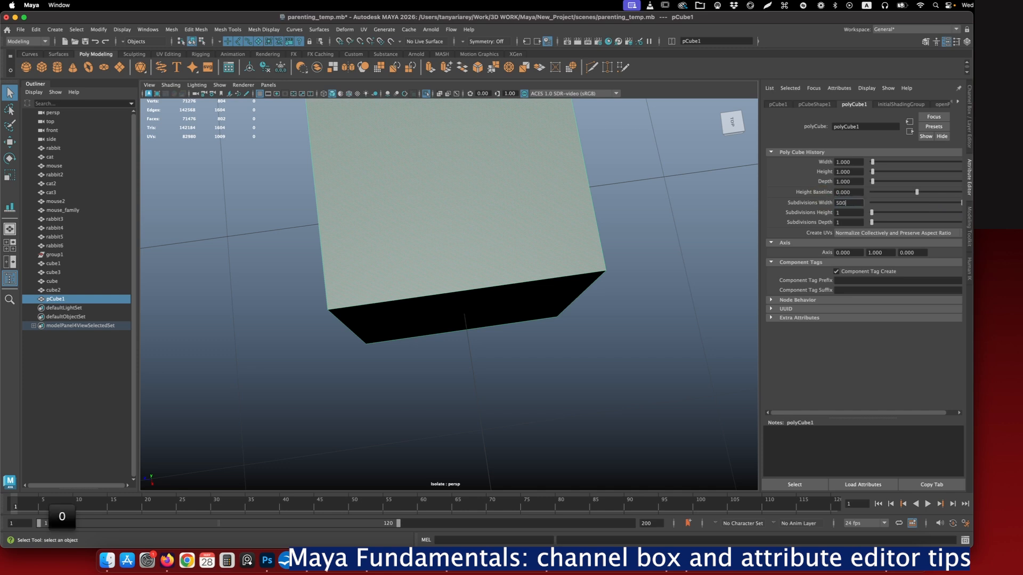
{"action": "key", "text": "Return"}
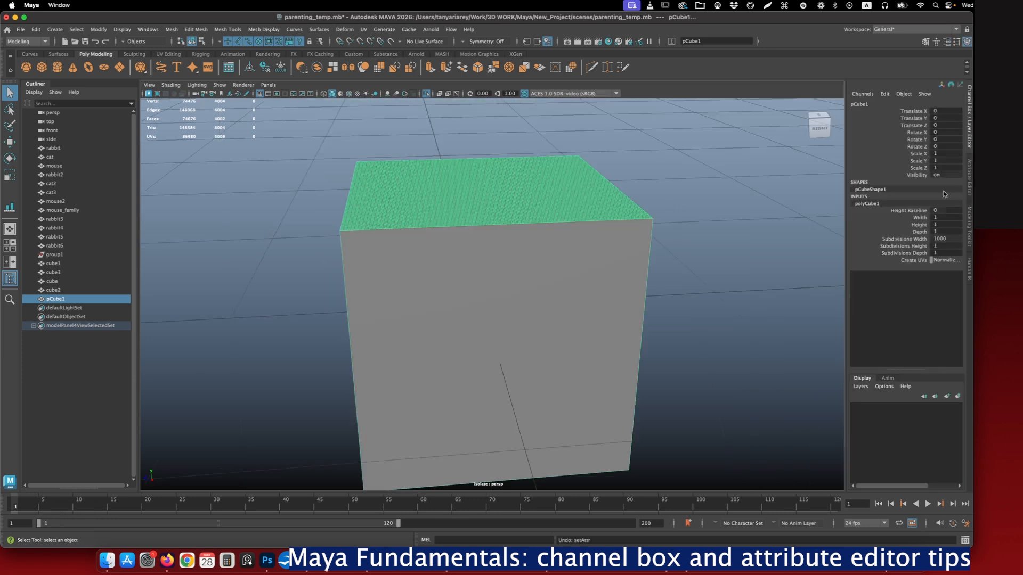
- Raise the cube's Subdivisions Height to 50 from the Channel Box, and set it to 100
{"action": "left_click", "coordinate": [904, 246]}
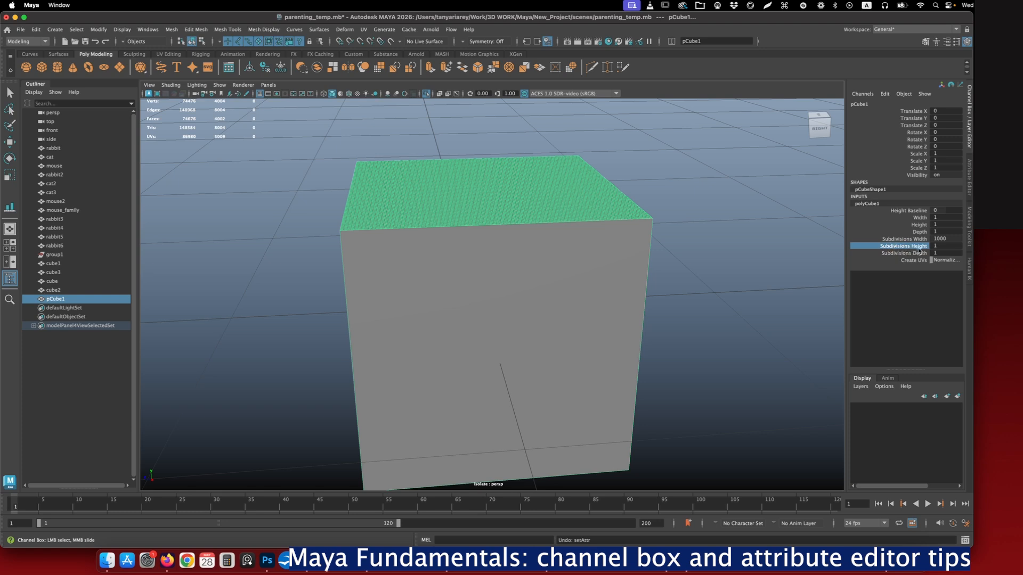
{"action": "middle_click_drag", "start_coordinate": [685, 273], "coordinate": [928, 250]}
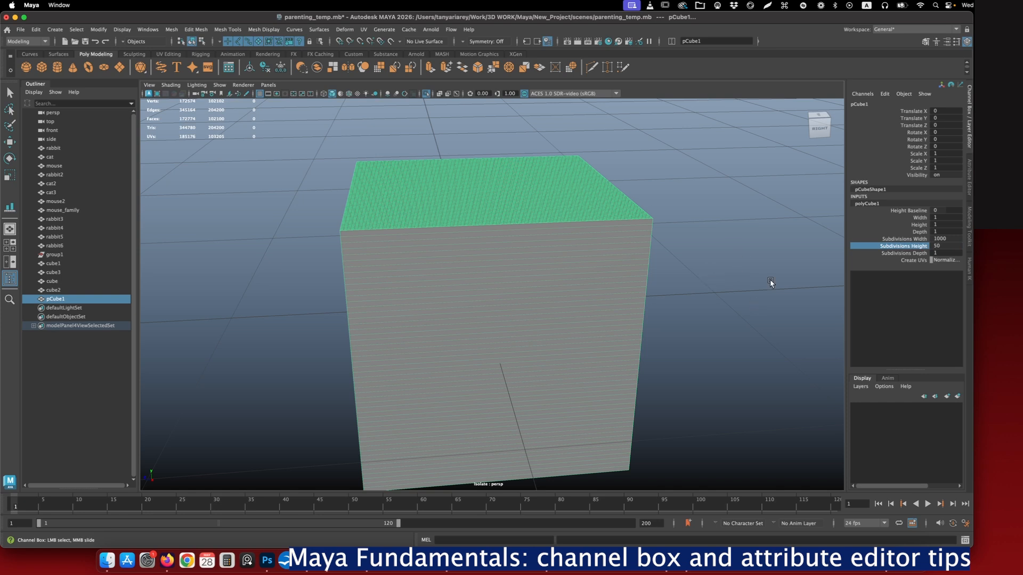
{"action": "left_click", "coordinate": [937, 245]}
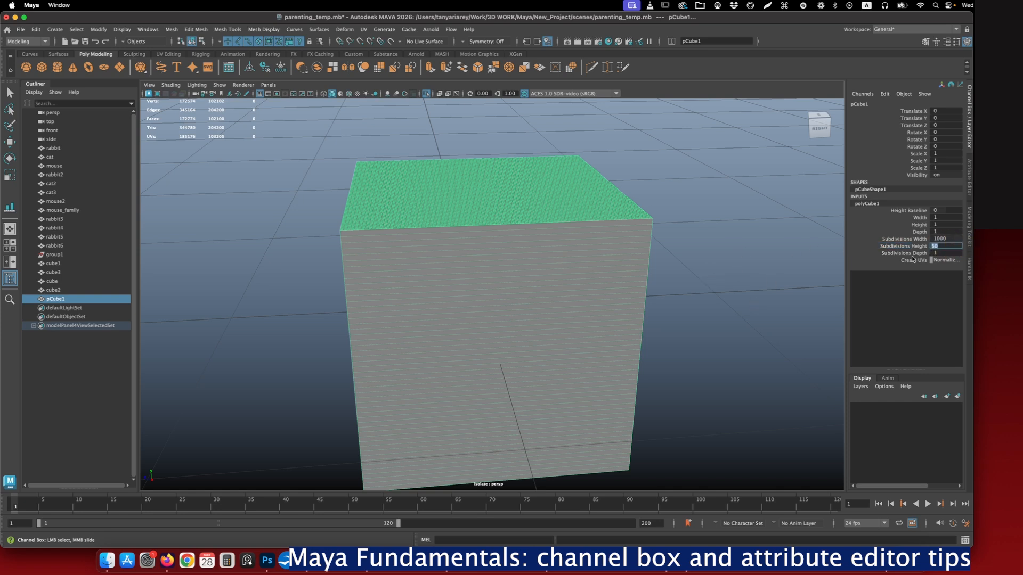
{"action": "type", "text": "100"}
{"action": "key", "text": "Return"}
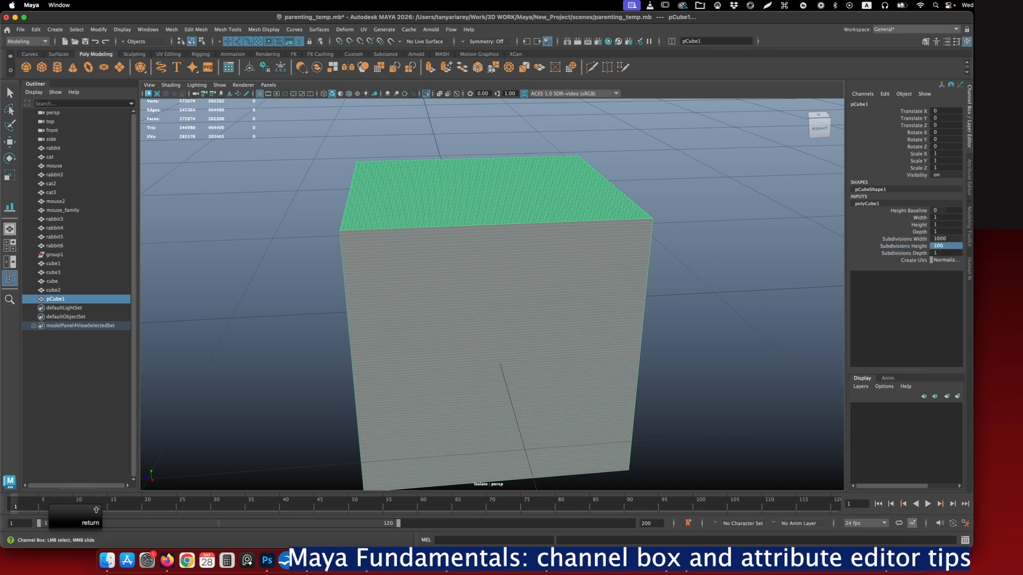
{"action": "left_click_drag", "start_coordinate": [683, 270], "coordinate": [676, 287], "text": "alt"}
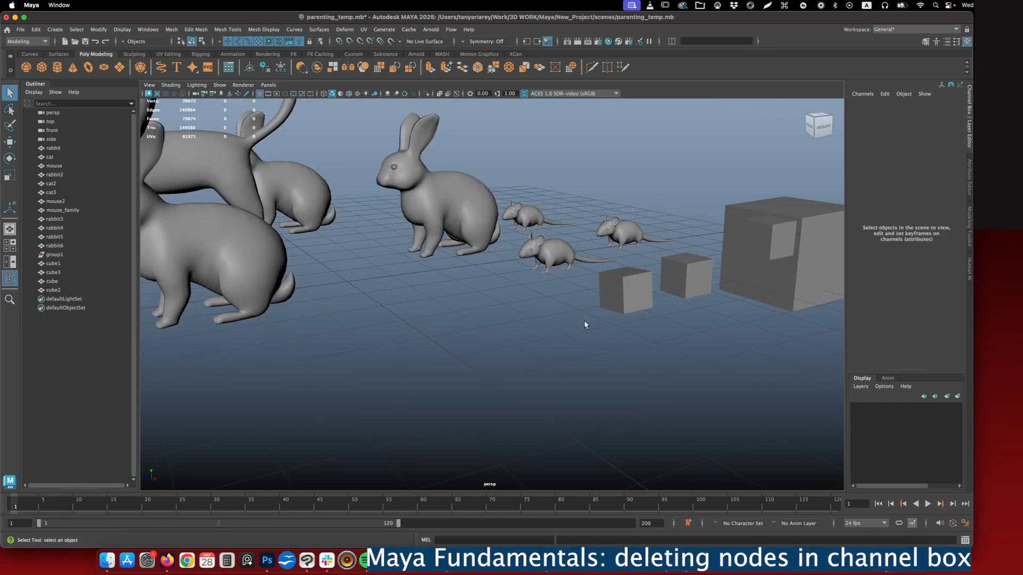
- Create a polygon cylinder and move it into the open area in front of the rabbit, just above the grid
{"action": "left_click", "coordinate": [575, 270]}
{"action": "left_click", "coordinate": [476, 322]}
{"action": "right_click", "coordinate": [479, 303], "text": "shift"}
{"action": "right_click_drag", "start_coordinate": [480, 303], "coordinate": [432, 302], "text": "shift"}
{"action": "key", "text": "w"}
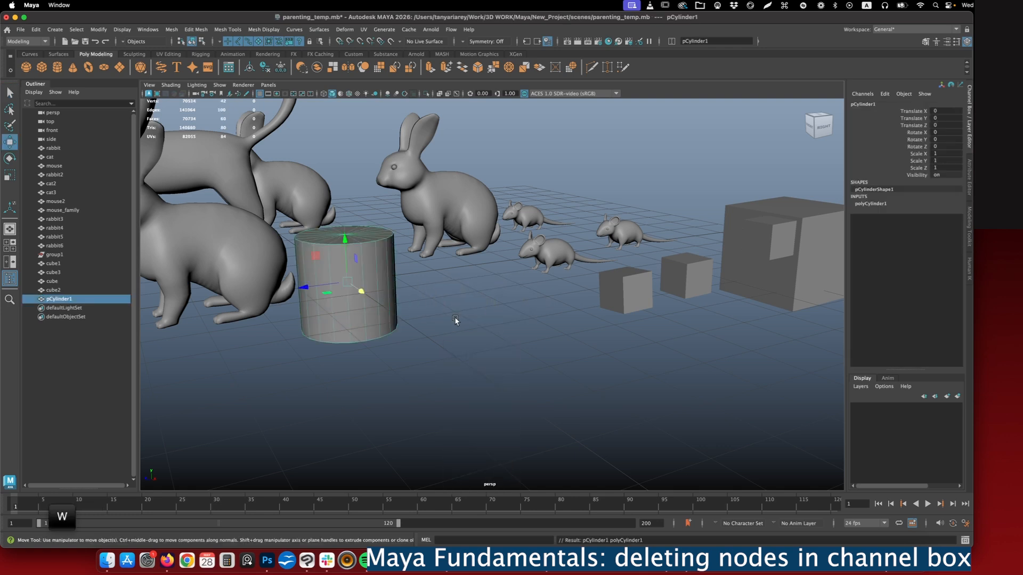
{"action": "left_click_drag", "start_coordinate": [367, 304], "coordinate": [464, 350]}
{"action": "left_click_drag", "start_coordinate": [398, 354], "coordinate": [437, 347]}
{"action": "right_click_drag", "start_coordinate": [489, 264], "coordinate": [490, 242]}
- Select the cylinder's top rim edge loop and bevel it into a rounded shoulder
{"action": "double_click", "coordinate": [482, 297]}
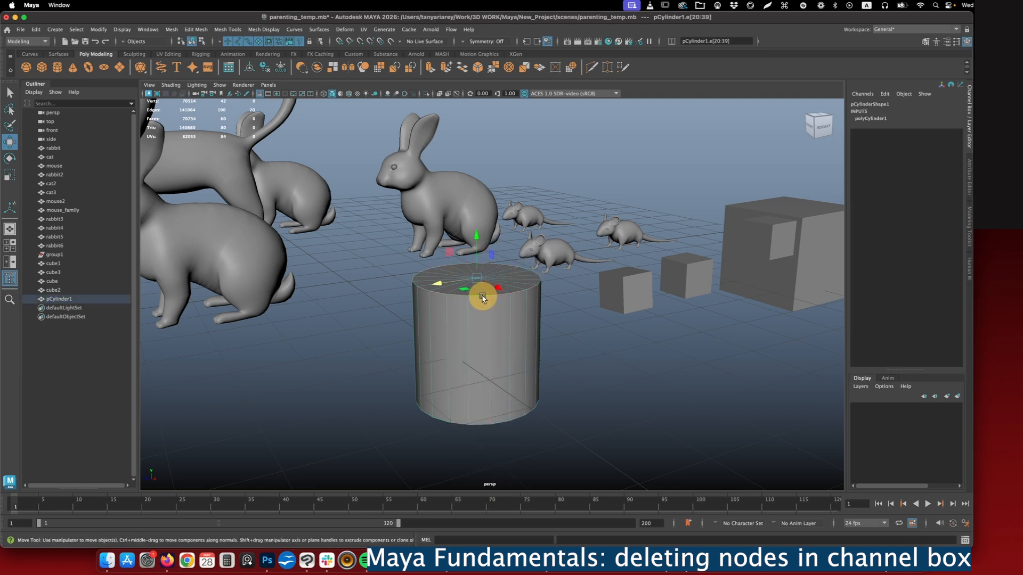
{"action": "right_click_drag", "start_coordinate": [515, 289], "coordinate": [559, 288], "text": "shift"}
{"action": "left_click_drag", "start_coordinate": [678, 311], "coordinate": [689, 310]}
- Bevel the cylinder's bottom rim edge loop with fraction 0.5, 5 segments and depth -1 for an inward curve
{"action": "double_click", "coordinate": [492, 421]}
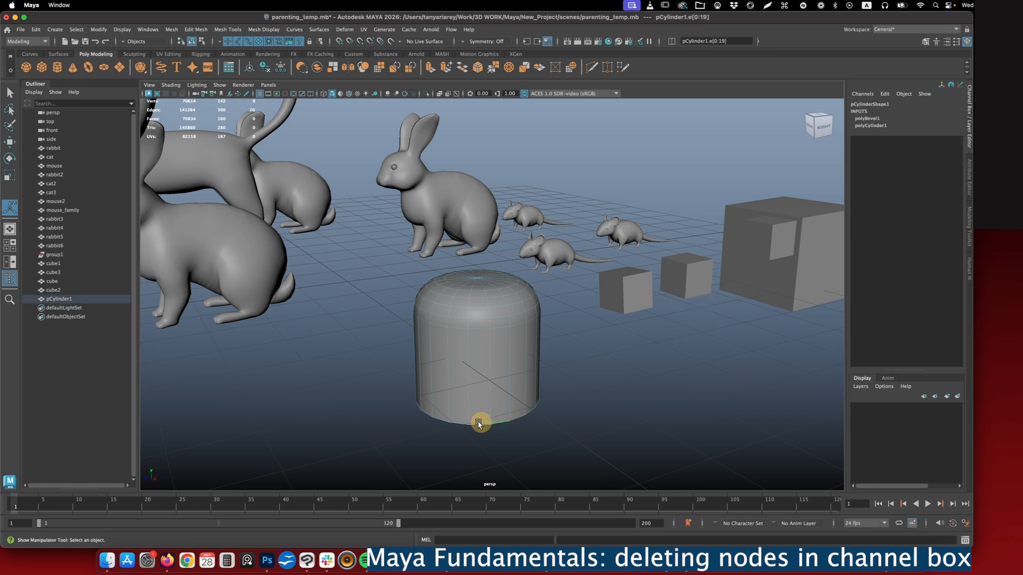
{"action": "right_click_drag", "start_coordinate": [522, 363], "coordinate": [573, 365], "text": "shift"}
{"action": "left_click_drag", "start_coordinate": [682, 311], "coordinate": [554, 340]}
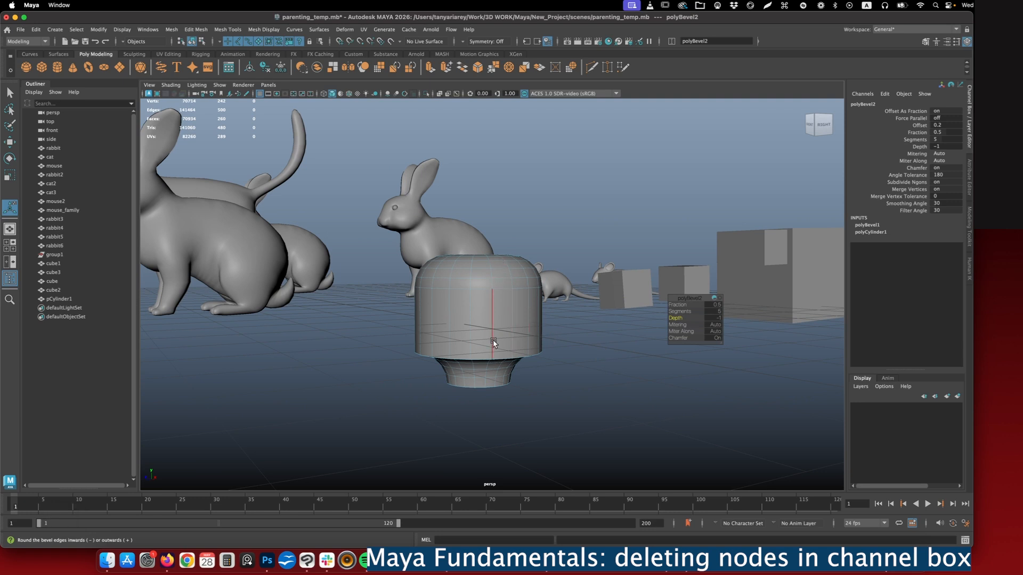
{"action": "left_click_drag", "start_coordinate": [490, 341], "coordinate": [496, 301], "text": "alt"}
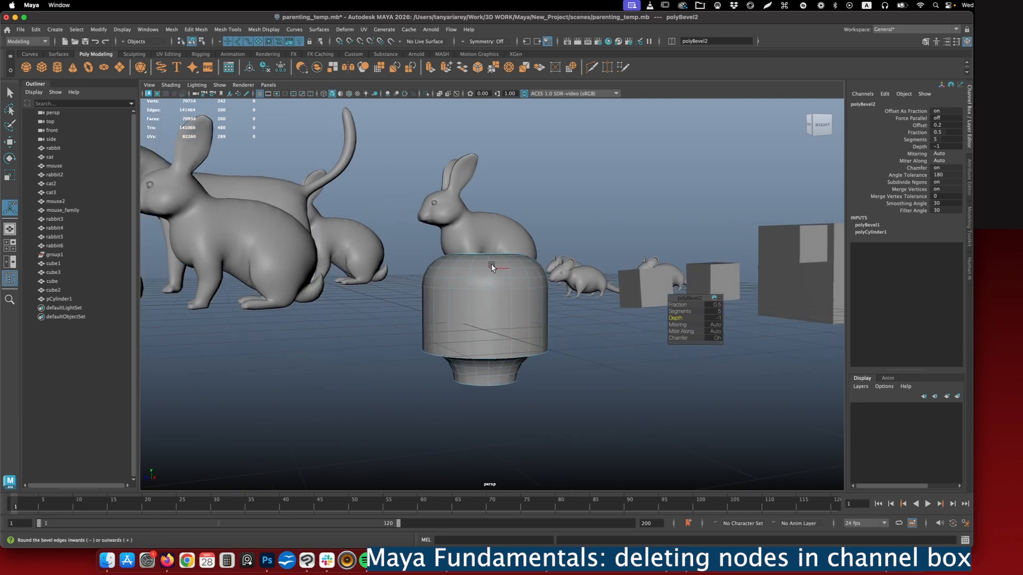
- Select the cylinder and delete only its polyBevel1 node, removing the rounded top shoulder from its construction history
{"action": "left_click_drag", "start_coordinate": [482, 267], "coordinate": [487, 266], "text": "alt"}
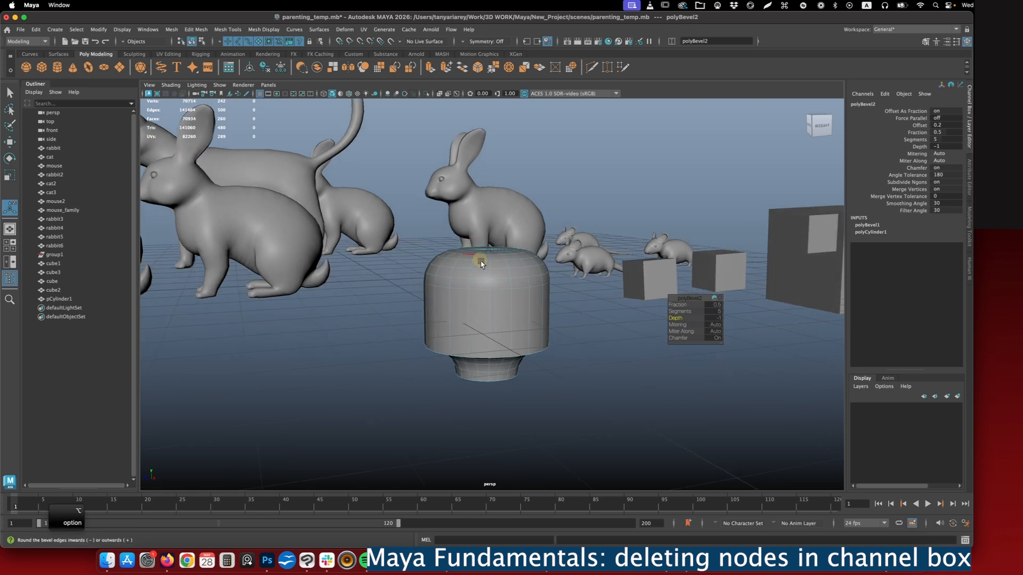
{"action": "right_click_drag", "start_coordinate": [514, 259], "coordinate": [536, 247]}
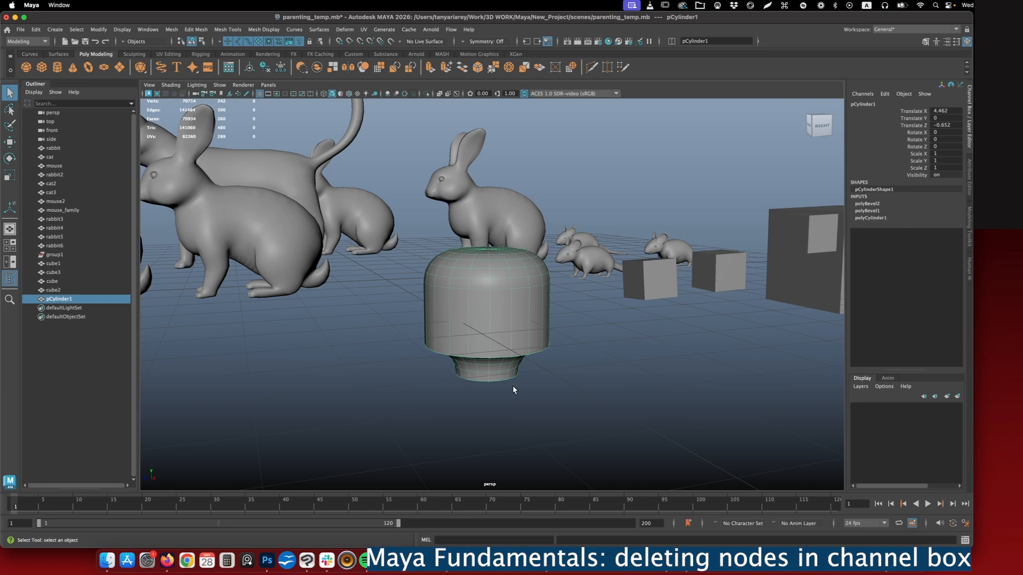
{"action": "left_click", "coordinate": [867, 211]}
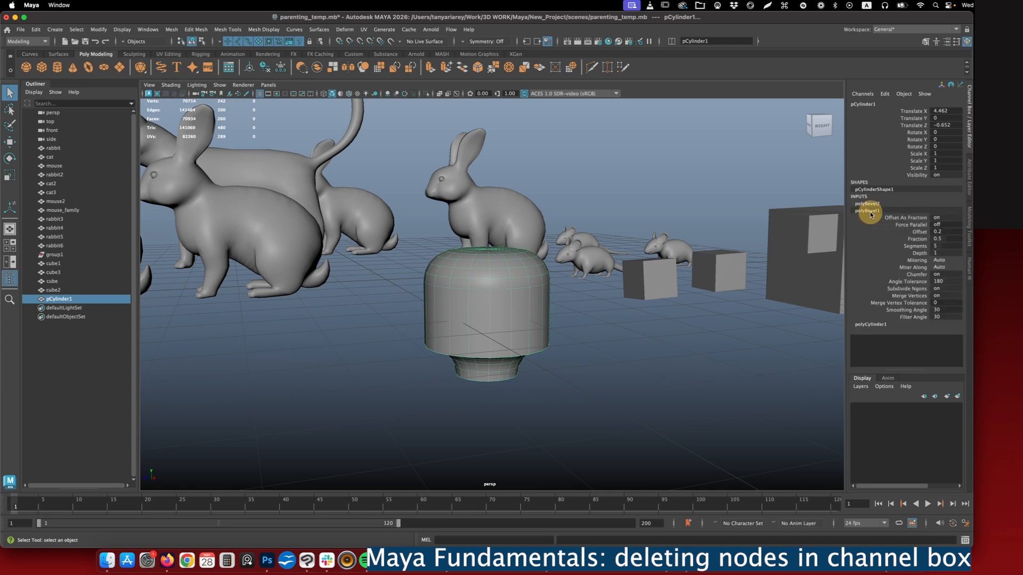
{"action": "left_click", "coordinate": [887, 95]}
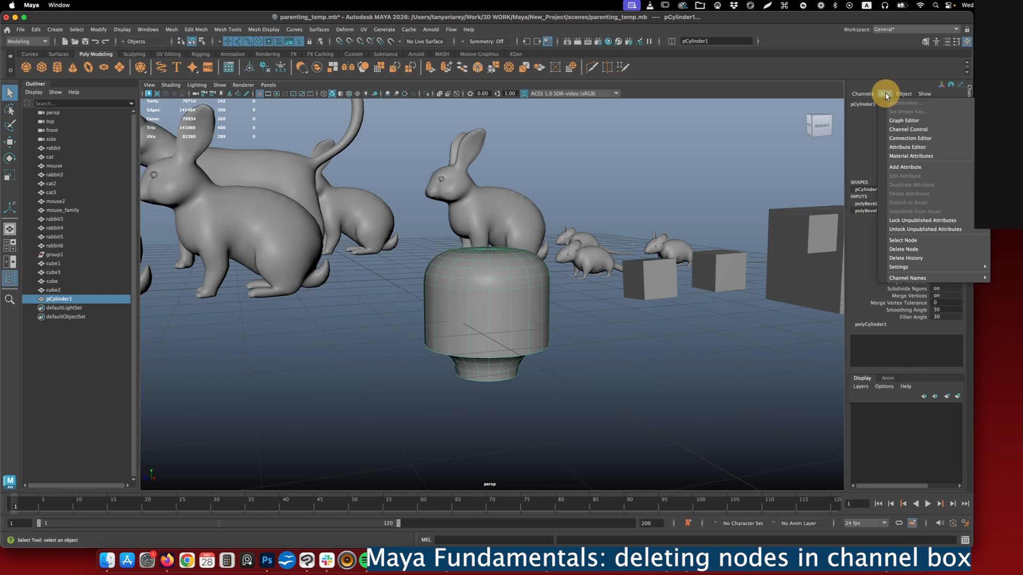
{"action": "left_click", "coordinate": [898, 250]}
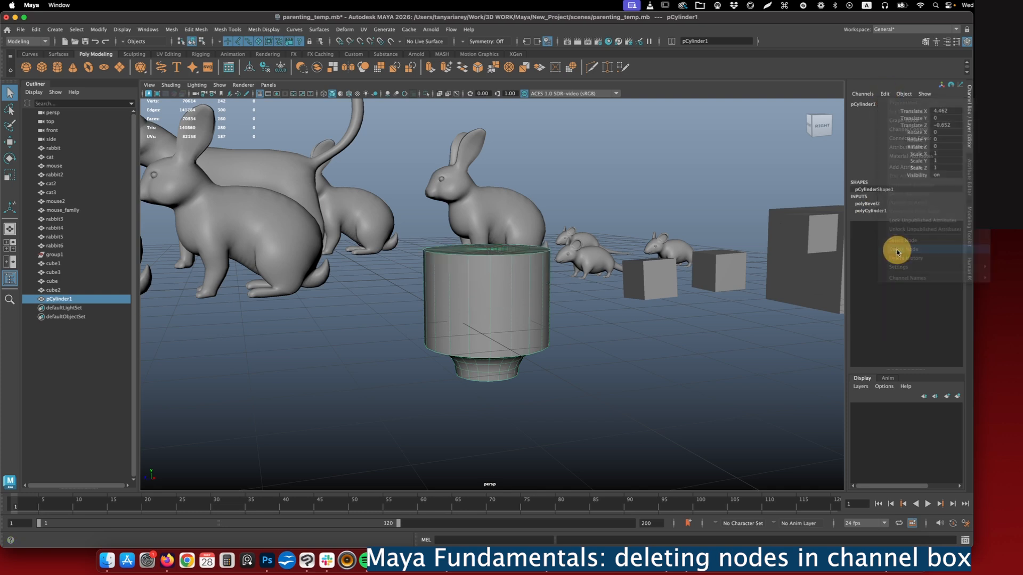
- Examine the cylinder's top rim and its inward-curved base from above, from the side and from below
{"action": "mouse_move", "coordinate": [621, 334]}
{"action": "left_mouse_down", "text": "alt"}
{"action": "mouse_move", "coordinate": [621, 322]}
{"action": "mouse_move", "coordinate": [625, 341]}
{"action": "mouse_move", "coordinate": [618, 335]}
{"action": "left_mouse_up", "text": "alt"}
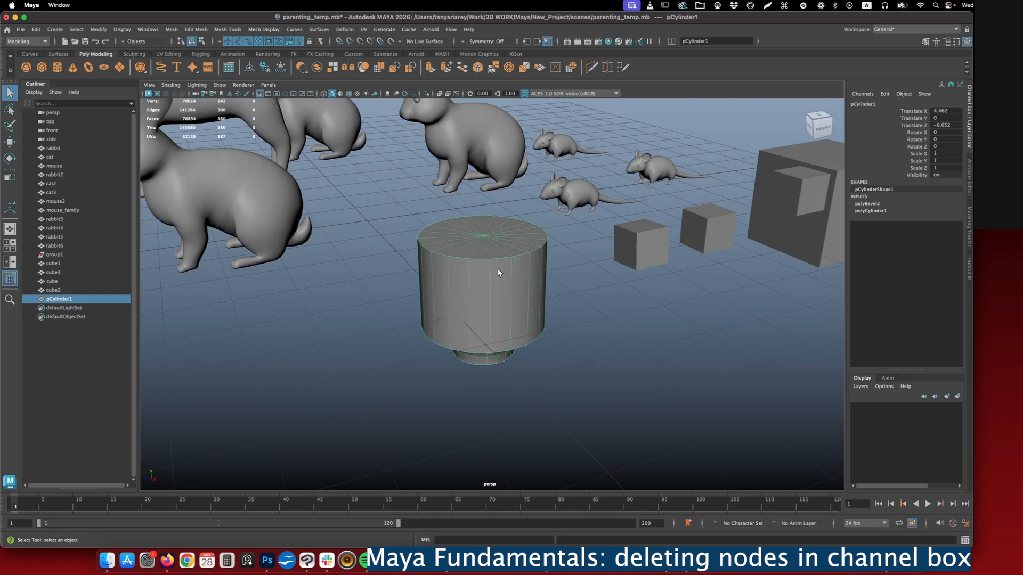
{"action": "left_click_drag", "start_coordinate": [507, 309], "coordinate": [506, 289], "text": "alt"}
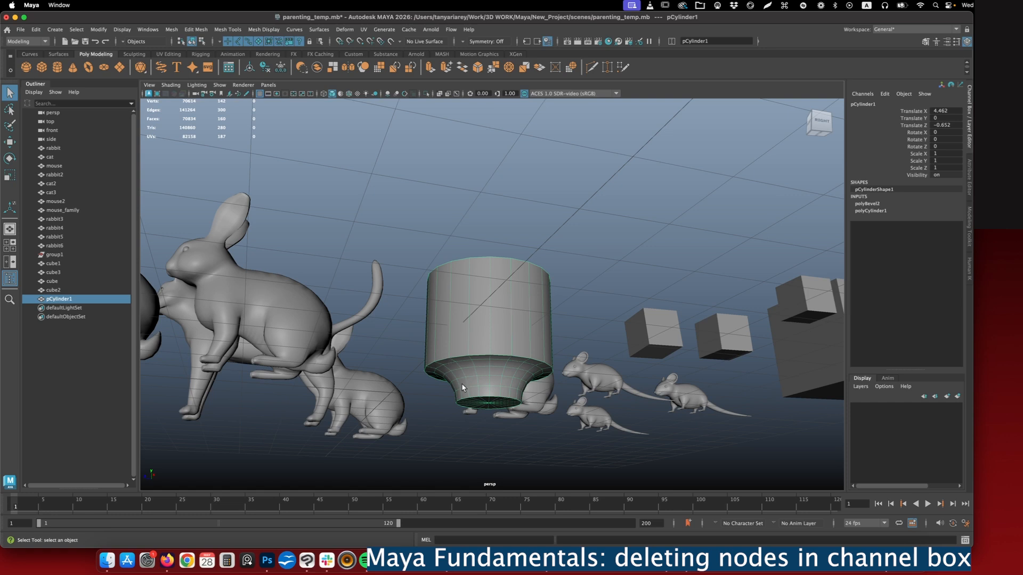
{"action": "left_click_drag", "start_coordinate": [509, 304], "coordinate": [534, 318], "text": "alt"}
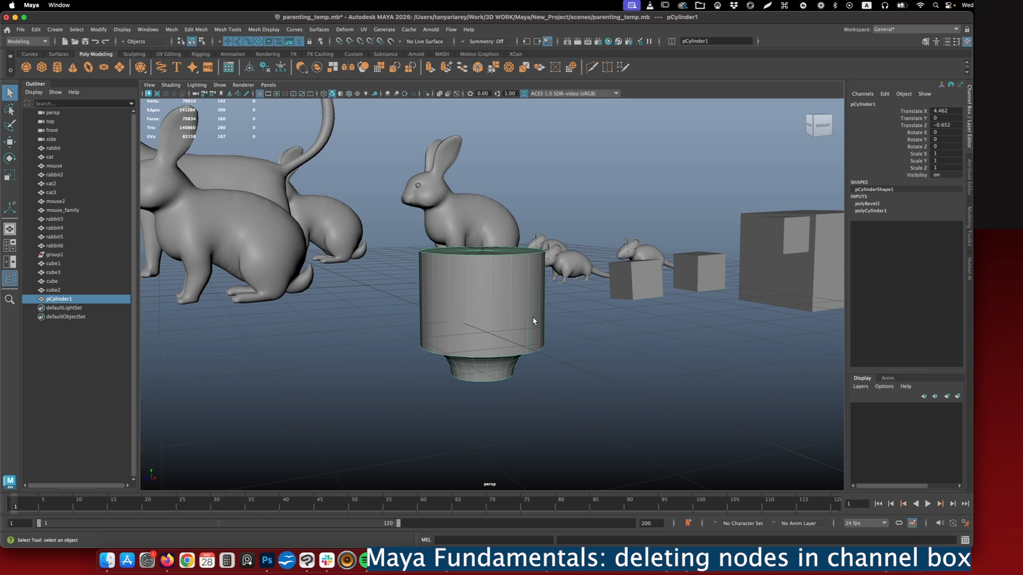
{"action": "left_click_drag", "start_coordinate": [532, 316], "coordinate": [547, 345], "text": "alt"}
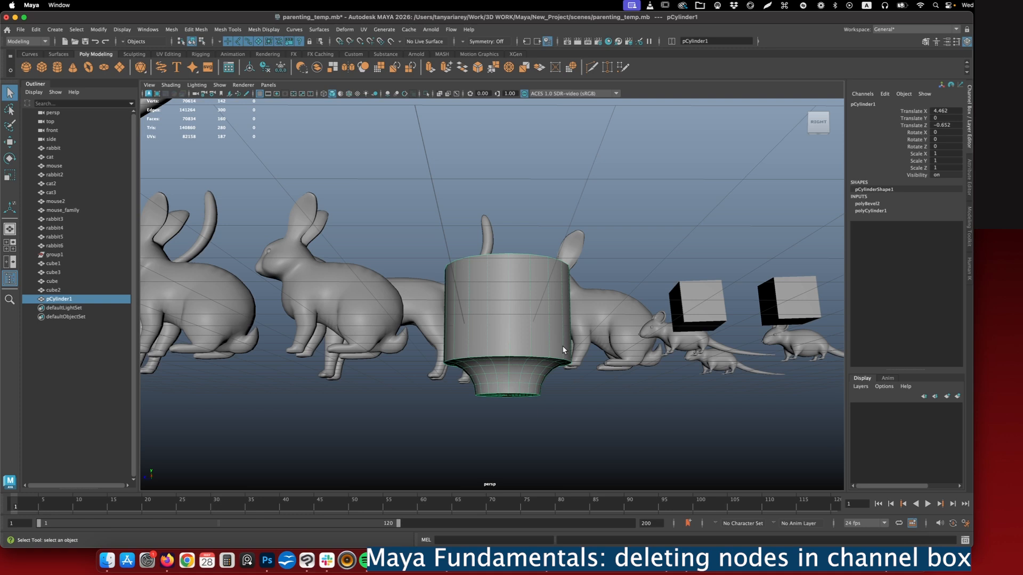
{"action": "left_click_drag", "start_coordinate": [562, 345], "coordinate": [520, 260], "text": "alt"}
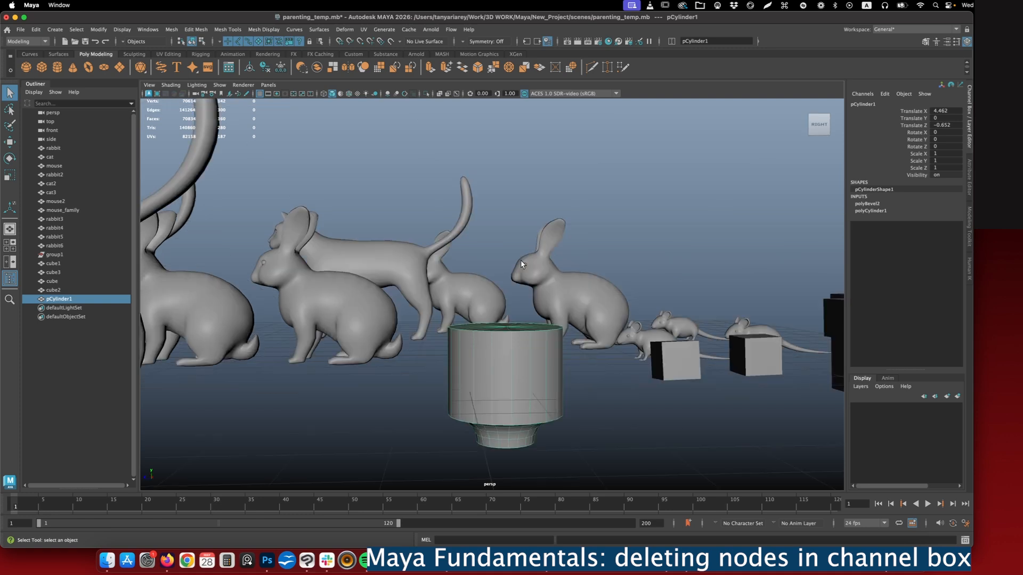
{"action": "left_click_drag", "start_coordinate": [580, 350], "coordinate": [554, 334], "text": "alt"}
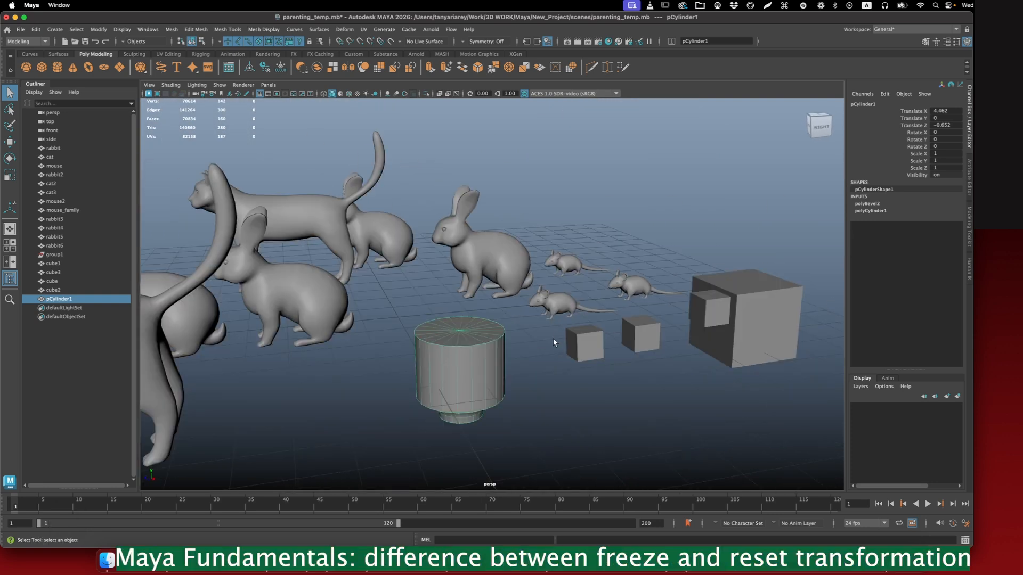
{"action": "mouse_move", "coordinate": [555, 338]}
{"action": "left_mouse_down", "text": "alt"}
{"action": "mouse_move", "coordinate": [526, 341]}
{"action": "mouse_move", "coordinate": [539, 328]}
{"action": "left_mouse_up", "text": "alt"}
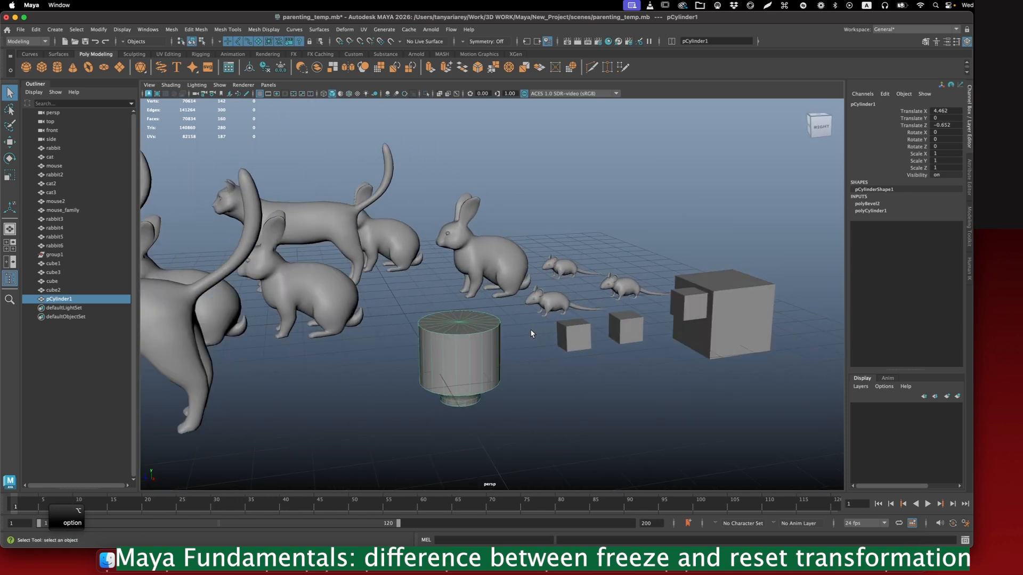
{"action": "right_click_drag", "start_coordinate": [453, 283], "coordinate": [484, 273]}
- Move the cylinder over beside the large cube and raise it, to about X 7.93, Y 2.36, Z -6.94
{"action": "left_click", "coordinate": [464, 356]}
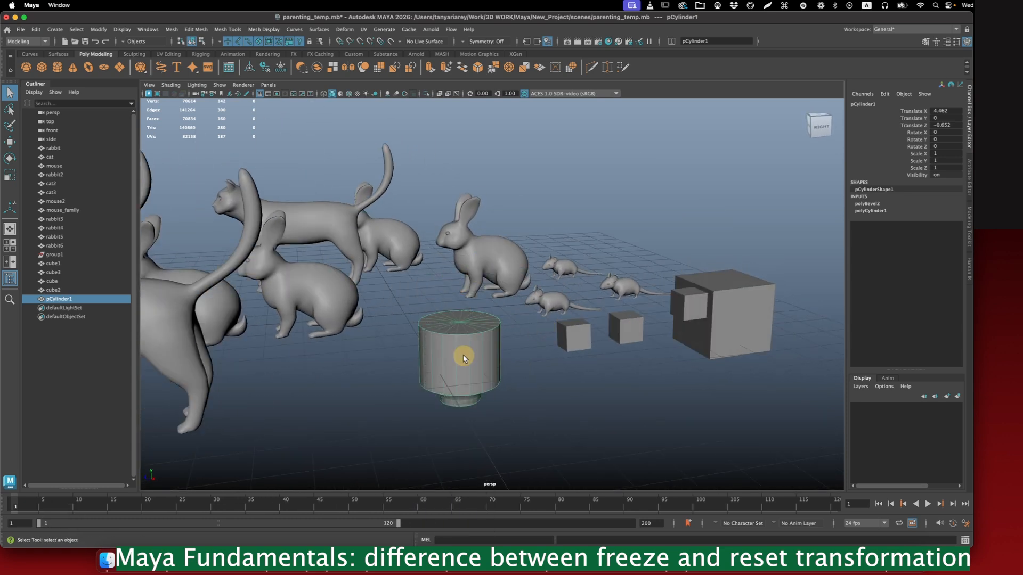
{"action": "key", "text": "w"}
{"action": "left_click_drag", "start_coordinate": [418, 364], "coordinate": [735, 417]}
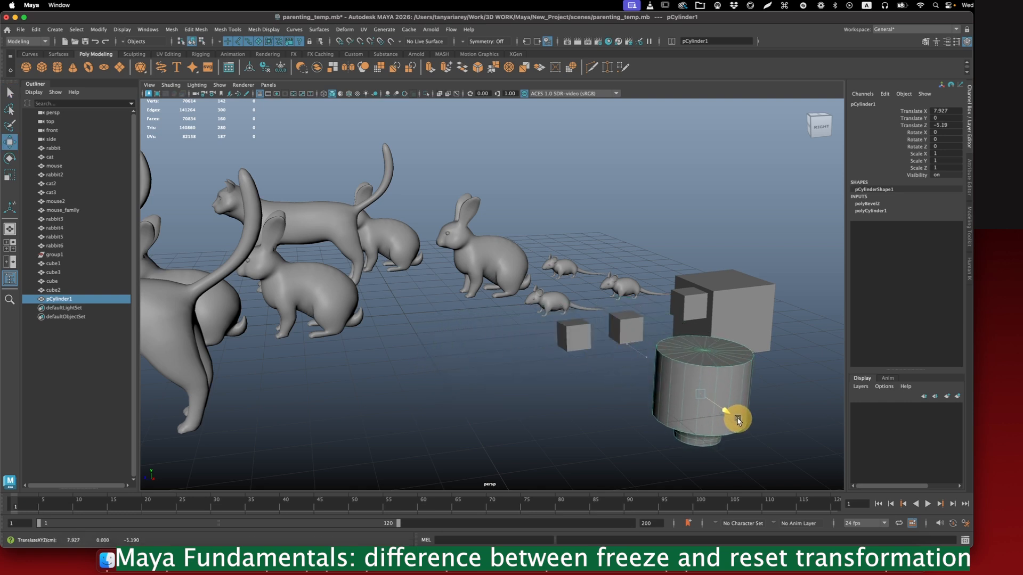
{"action": "left_click_drag", "start_coordinate": [667, 400], "coordinate": [731, 393]}
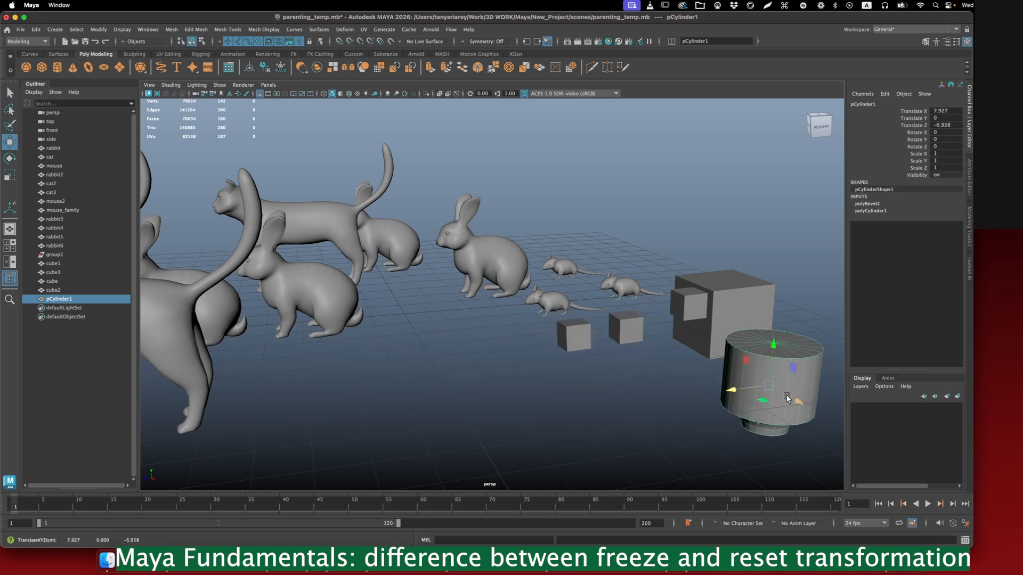
{"action": "left_click_drag", "start_coordinate": [773, 344], "coordinate": [778, 241]}
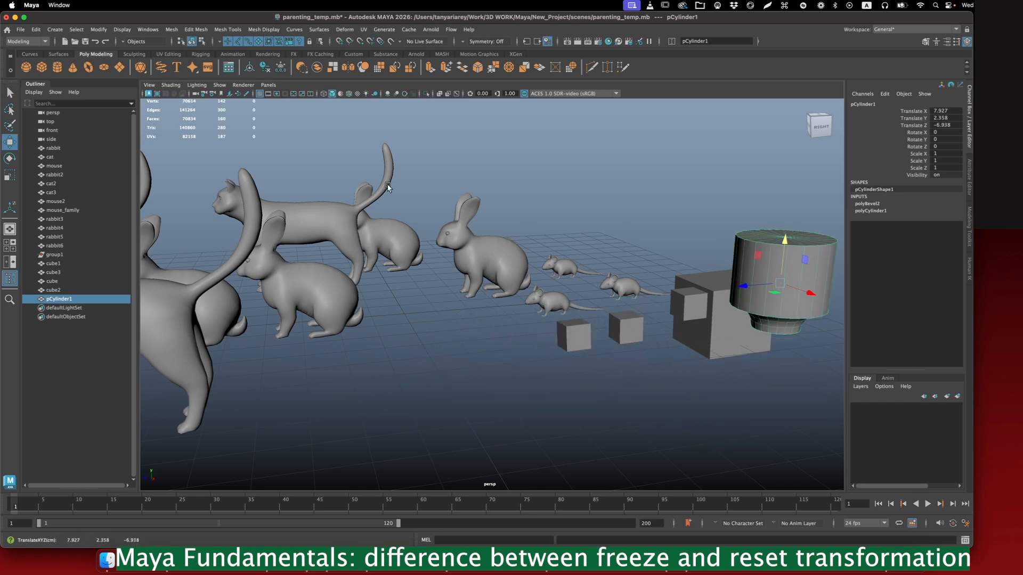
- Try Reset Transformations on the cylinder, inspect its placement at the origin, and undo the reset
{"action": "left_click", "coordinate": [89, 29]}
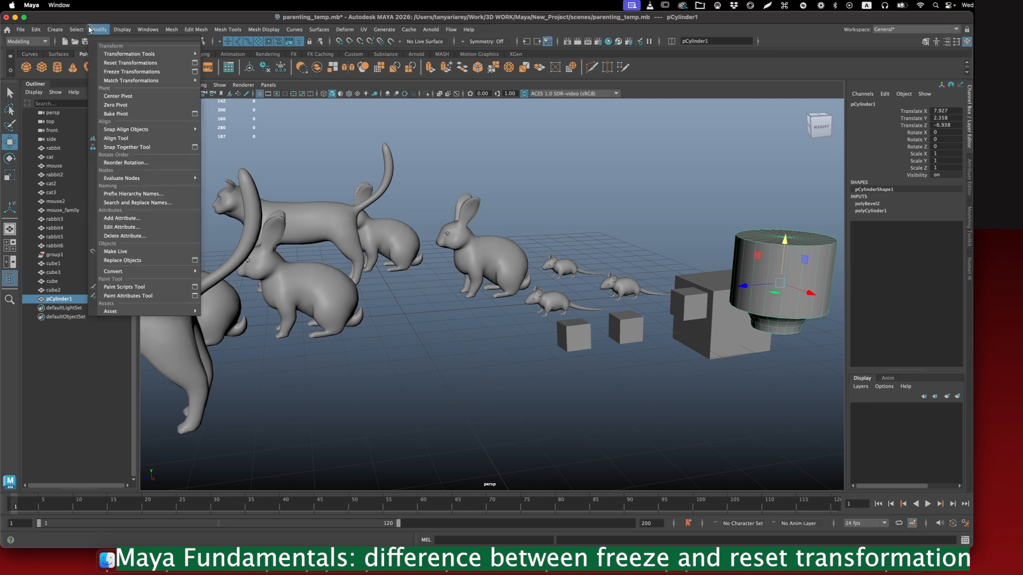
{"action": "left_click", "coordinate": [113, 63]}
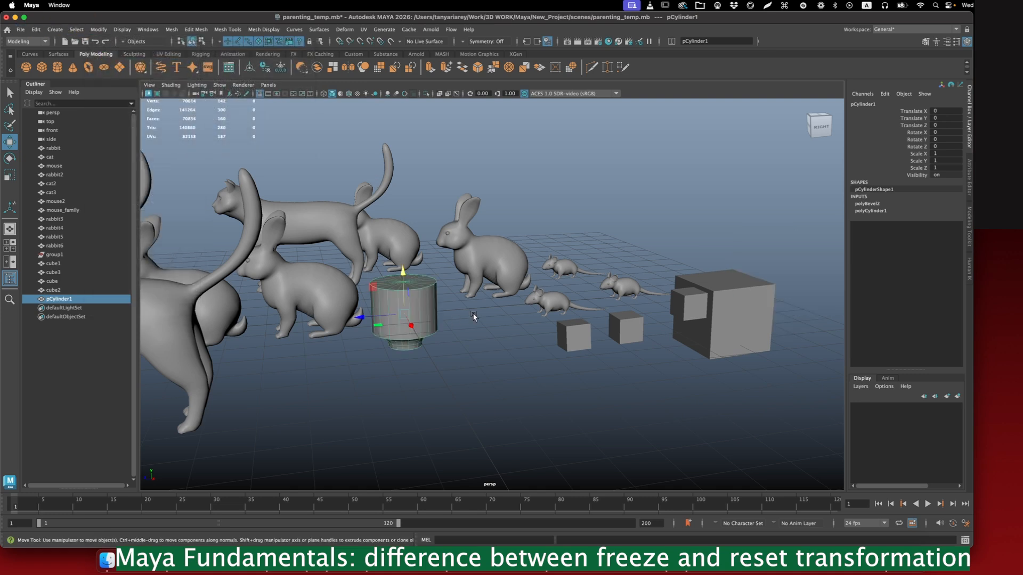
{"action": "left_click_drag", "start_coordinate": [376, 323], "coordinate": [557, 367], "text": "alt"}
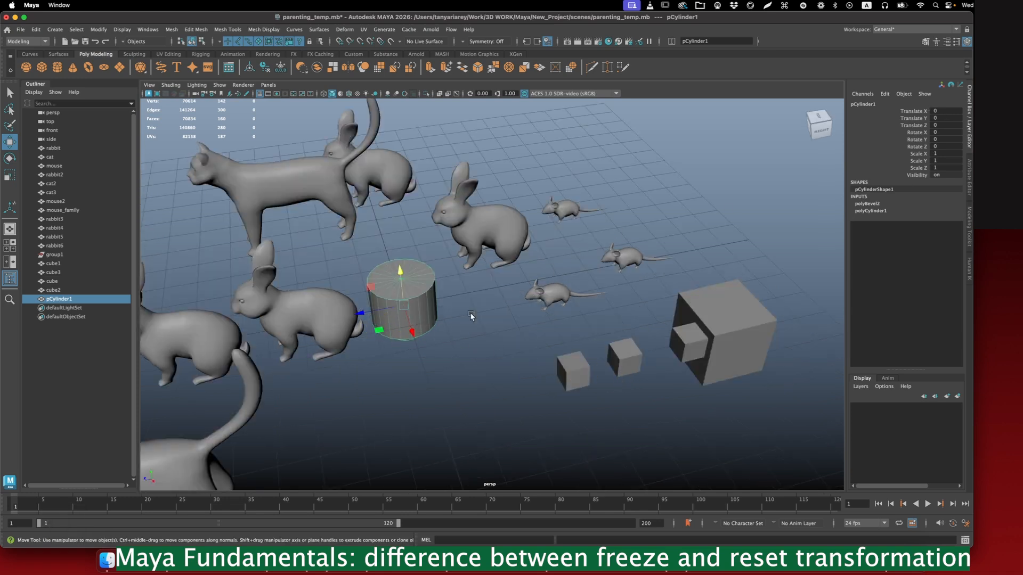
{"action": "left_click_drag", "start_coordinate": [437, 322], "coordinate": [463, 316], "text": "alt"}
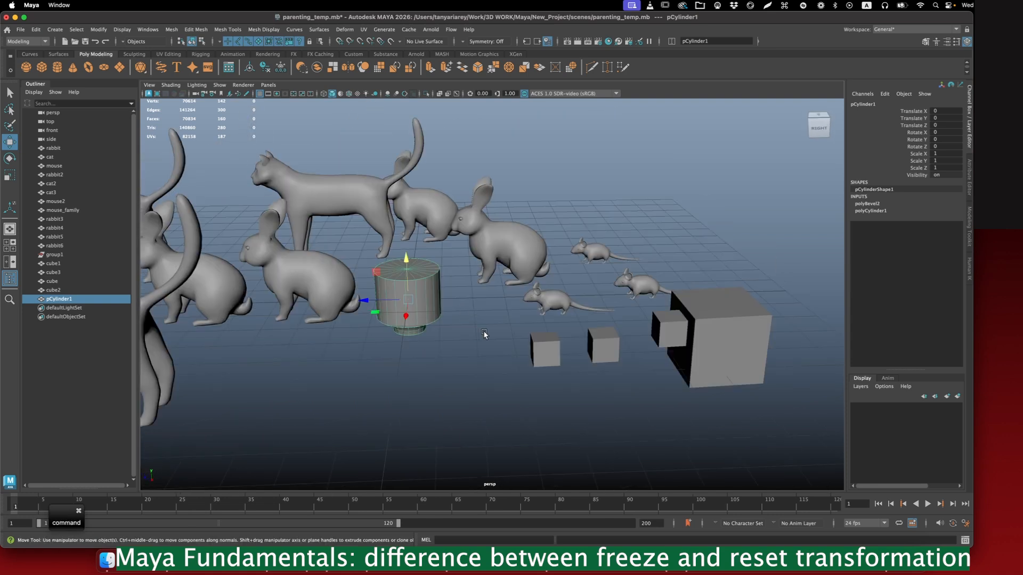
{"action": "key", "text": "super+z"}
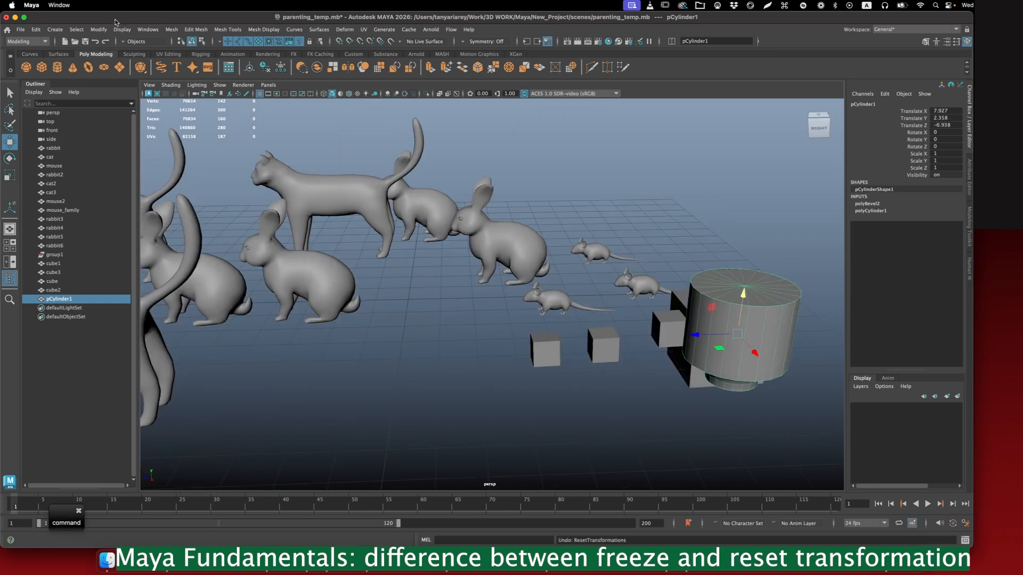
- Apply Freeze Transformations to the cylinder at its current position beside the large cube
{"action": "left_click", "coordinate": [101, 30]}
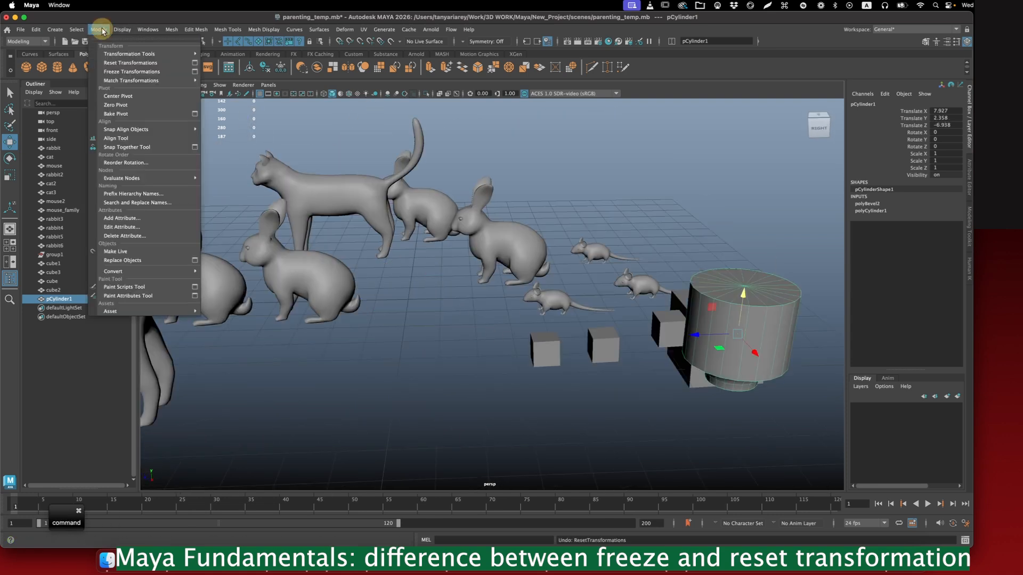
{"action": "left_click", "coordinate": [112, 72]}
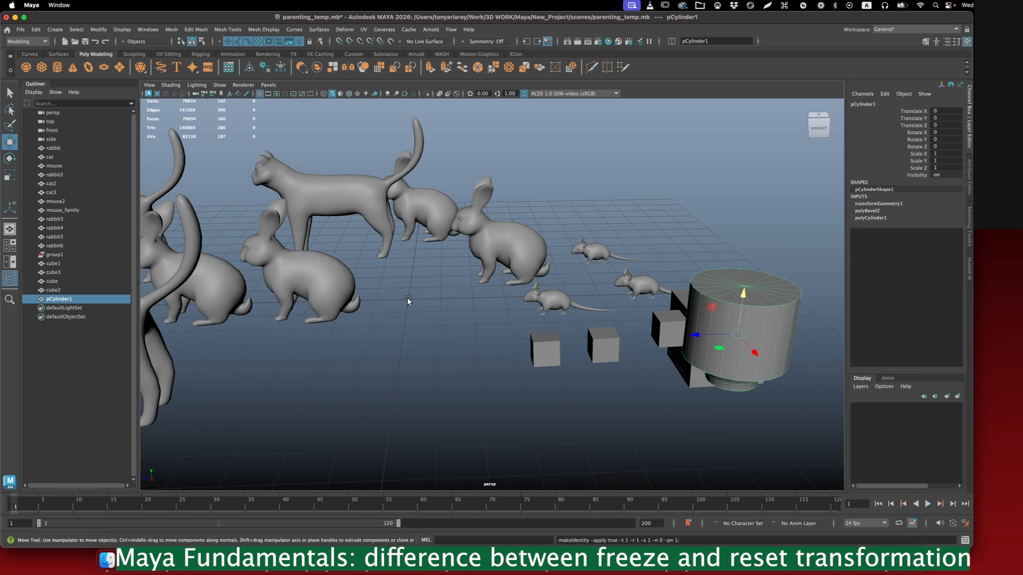
{"action": "right_click_drag", "start_coordinate": [535, 334], "coordinate": [758, 318], "text": "alt"}
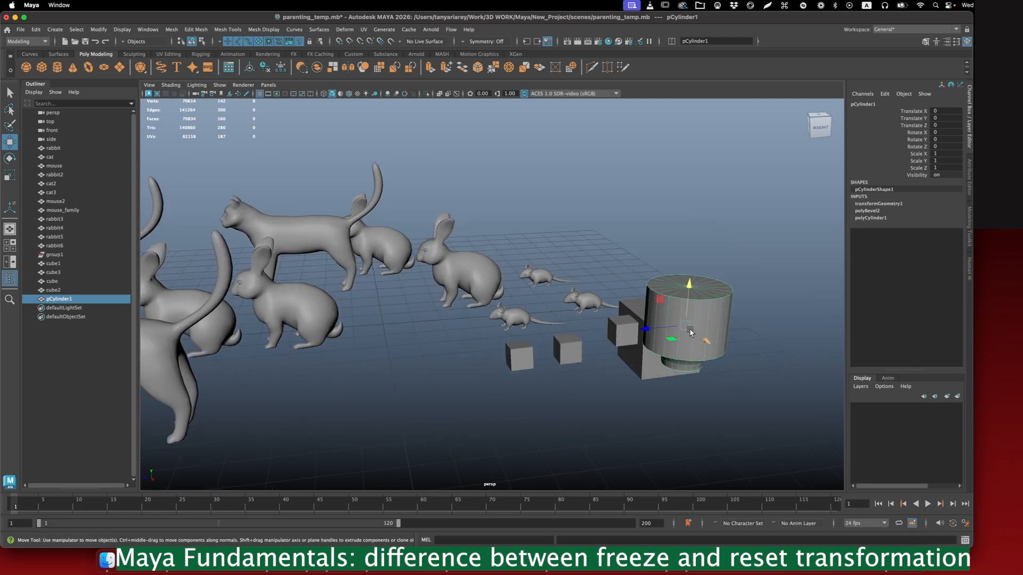
- Move the frozen cylinder above the cat's back, to about X -5.96, Y 2.93, Z 8.99, and reset its transformations
{"action": "left_click_drag", "start_coordinate": [654, 330], "coordinate": [249, 171]}
{"action": "left_click", "coordinate": [77, 30]}
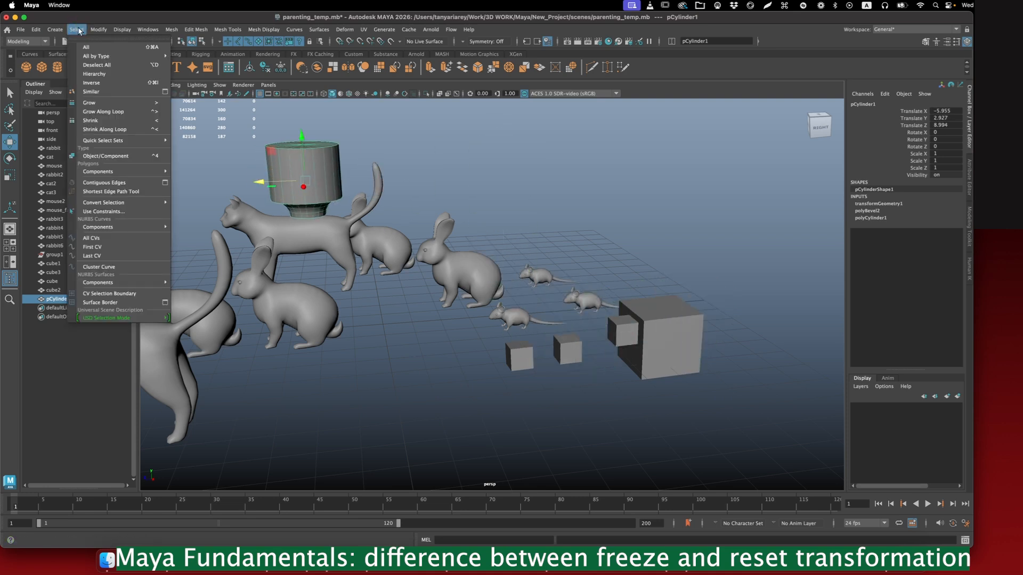
{"action": "mouse_move", "coordinate": [98, 29]}
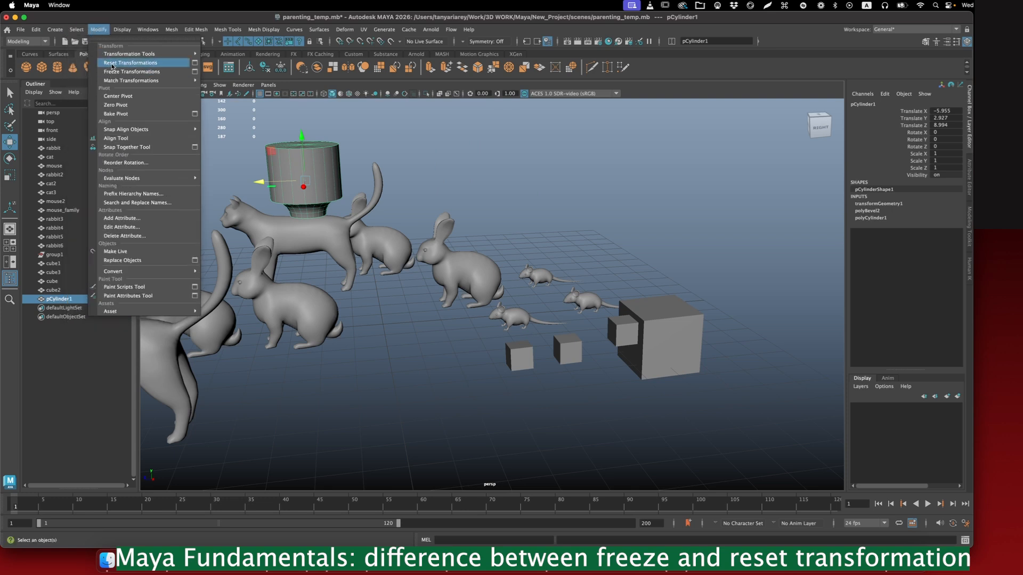
{"action": "left_click", "coordinate": [131, 62]}
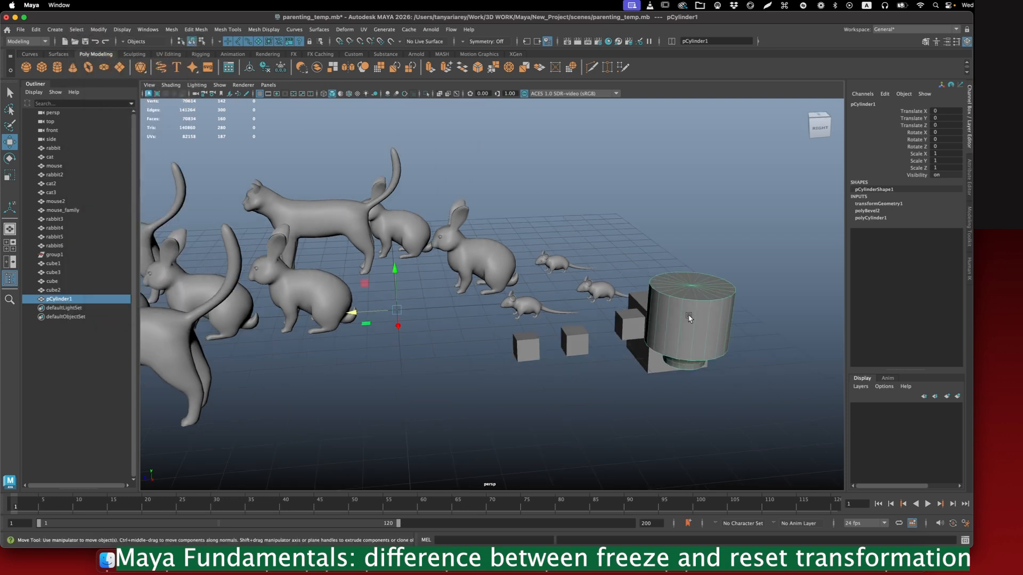
- Relocate the cylinder's pivot from the grid origin to the center of its own geometry
{"action": "left_click_drag", "start_coordinate": [716, 320], "coordinate": [745, 316], "text": "alt"}
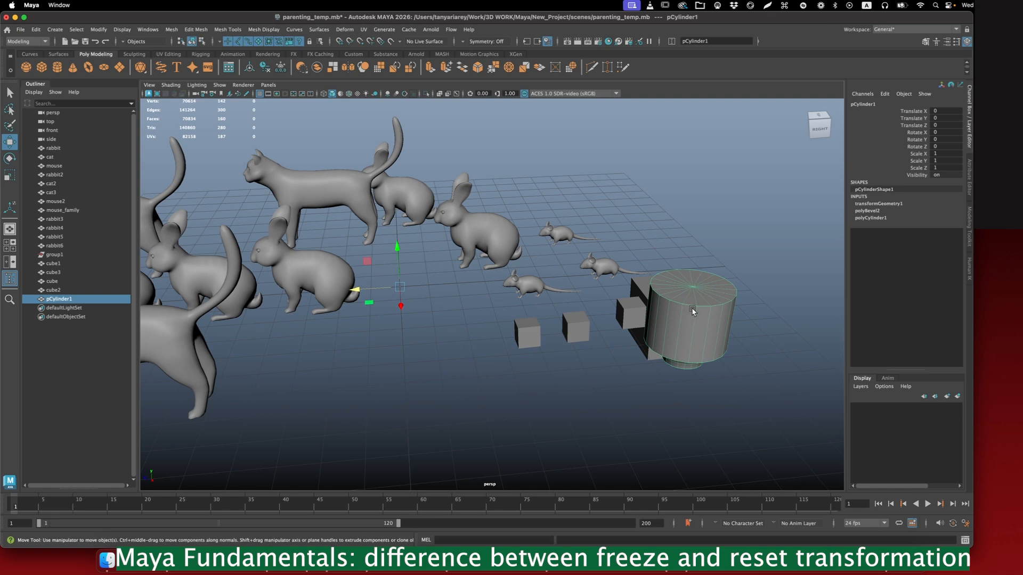
{"action": "left_click_drag", "start_coordinate": [660, 308], "coordinate": [653, 298], "text": "alt"}
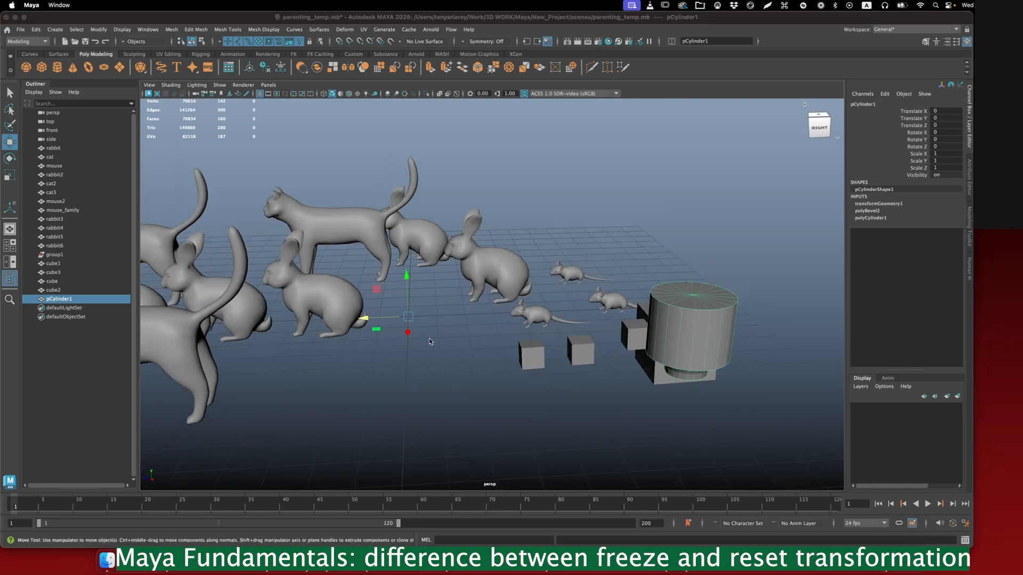
{"action": "left_click_drag", "start_coordinate": [412, 322], "coordinate": [434, 320], "text": "alt"}
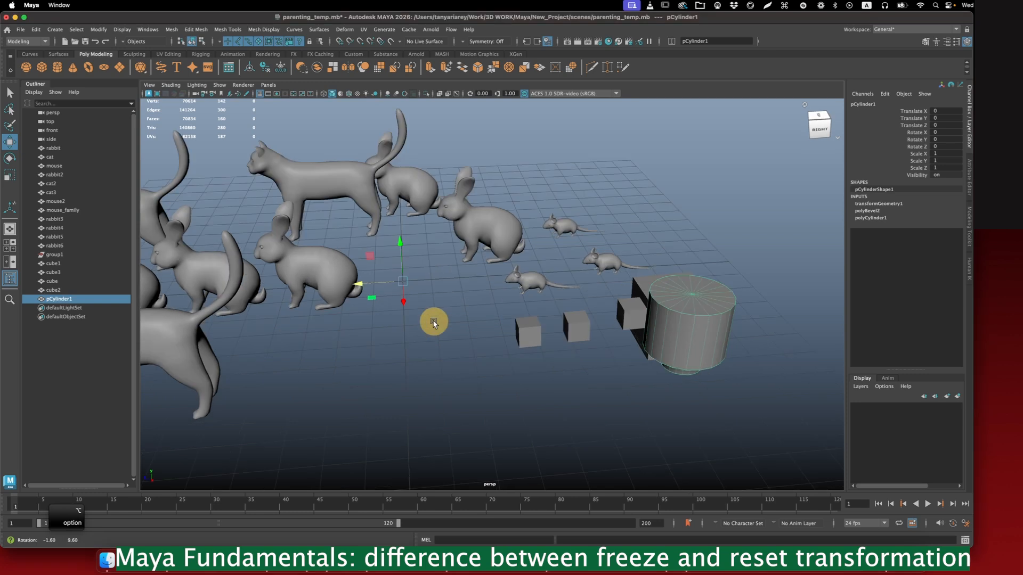
{"action": "key", "text": "d"}
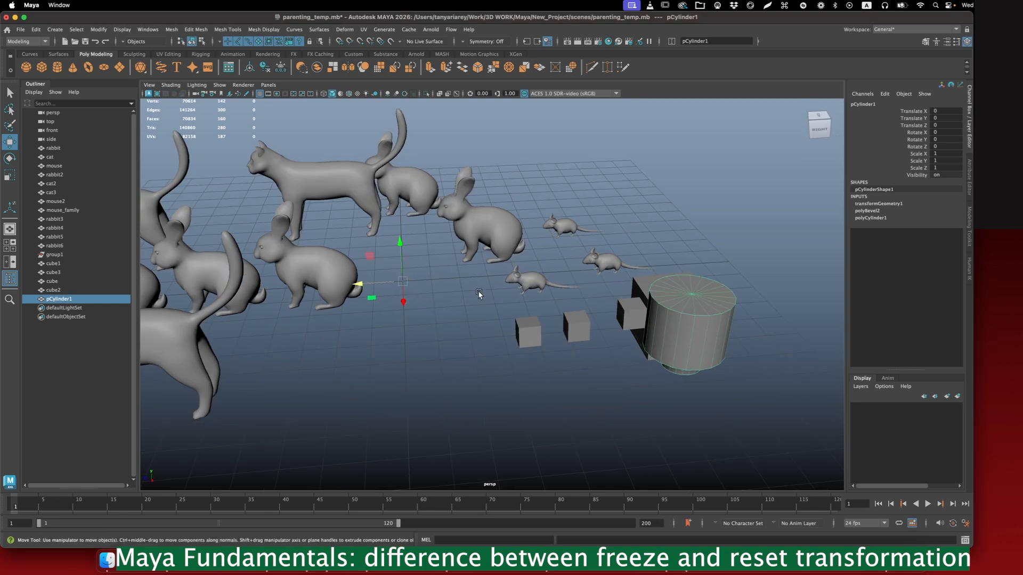
{"action": "left_click", "coordinate": [474, 289]}
{"action": "left_click_drag", "start_coordinate": [474, 290], "coordinate": [470, 309]}
{"action": "left_click_drag", "start_coordinate": [729, 332], "coordinate": [742, 327], "text": "alt"}
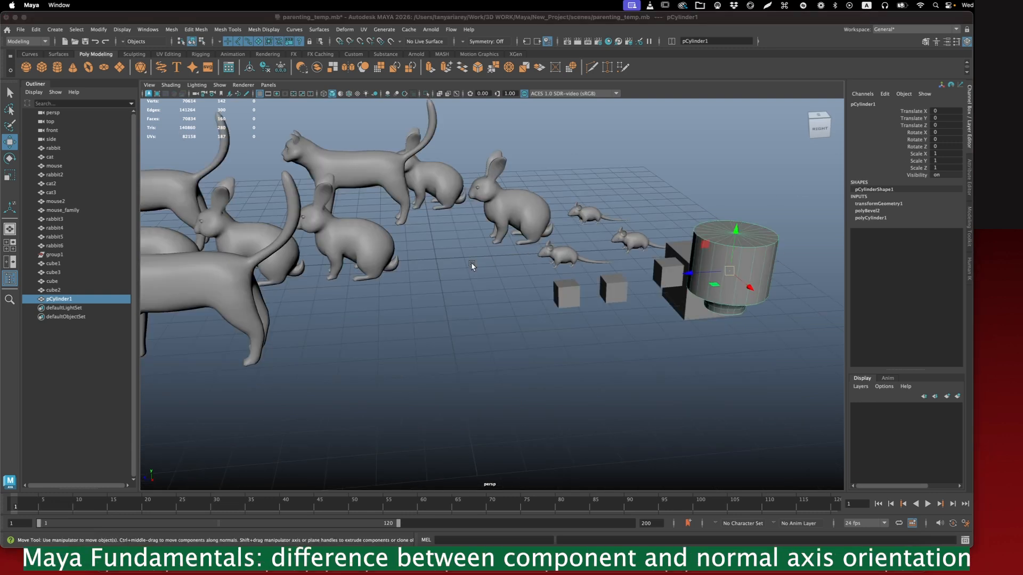
- Deselect the cylinder, create a polygon sphere on the open grid in front of the animals, and switch it to vertex mode
{"action": "left_click", "coordinate": [472, 266]}
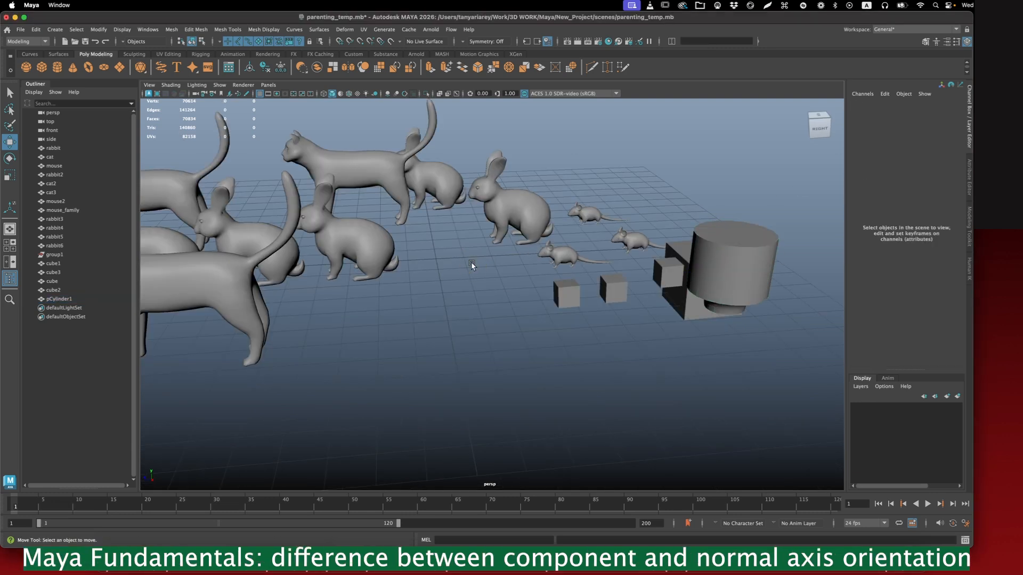
{"action": "right_click", "coordinate": [447, 258], "text": "shift"}
{"action": "right_click_drag", "start_coordinate": [446, 258], "coordinate": [489, 256], "text": "shift"}
{"action": "right_click_drag", "start_coordinate": [536, 197], "coordinate": [495, 198]}
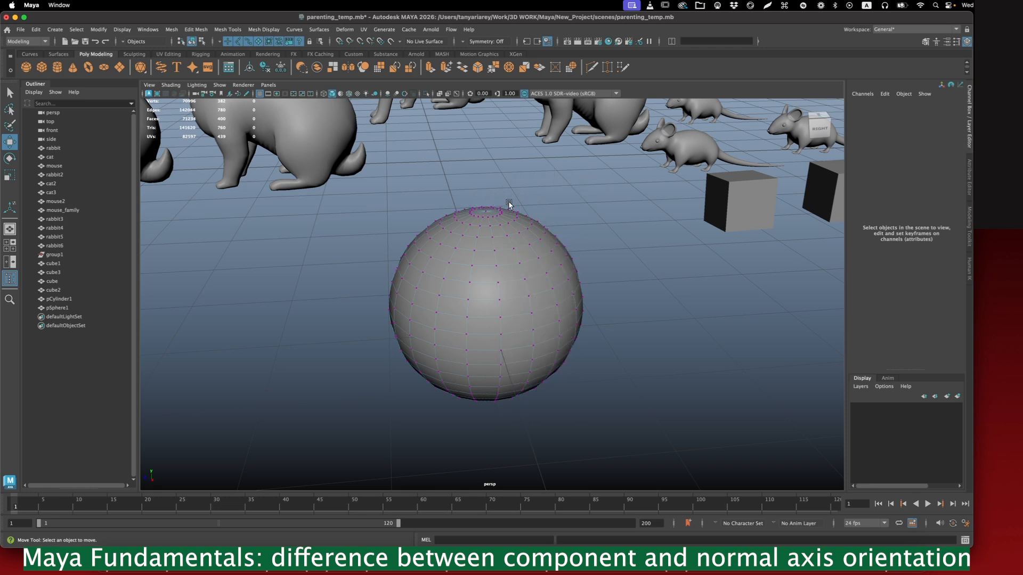
- Paint-select a small cluster of vertices on the sphere's upper front surface
{"action": "key", "text": "Tab"}
{"action": "scroll", "coordinate": [609, 194], "scroll_direction": "up", "scroll_amount": 5}
{"action": "mouse_move", "coordinate": [477, 251]}
{"action": "left_mouse_down"}
{"action": "mouse_move", "coordinate": [455, 279]}
{"action": "mouse_move", "coordinate": [491, 265]}
{"action": "mouse_move", "coordinate": [481, 282]}
{"action": "mouse_move", "coordinate": [514, 289]}
{"action": "mouse_move", "coordinate": [469, 312]}
{"action": "mouse_move", "coordinate": [514, 315]}
{"action": "left_mouse_up"}
{"action": "left_click_drag", "start_coordinate": [438, 319], "coordinate": [429, 300]}
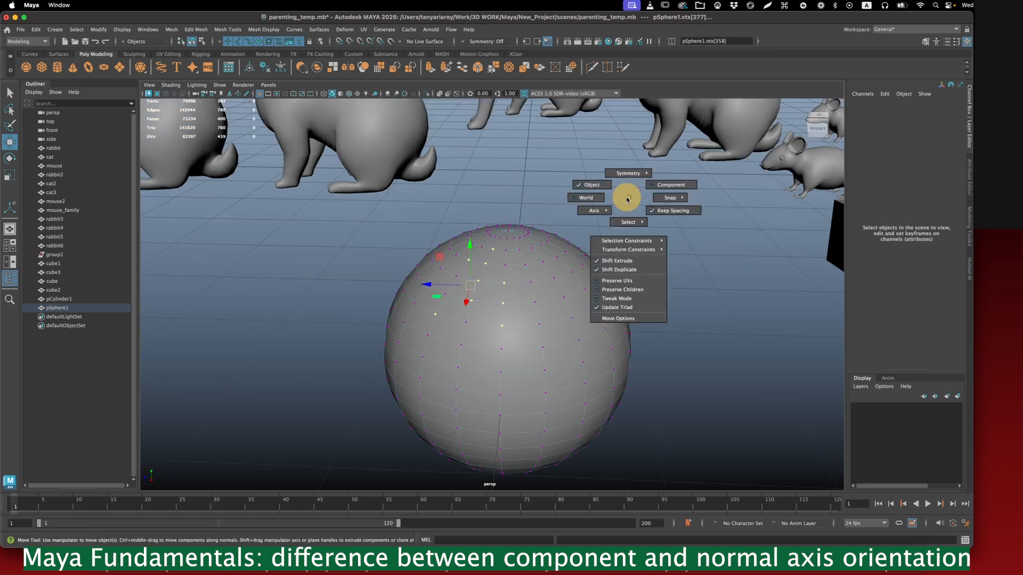
- Extend the vertex selection with more neighbouring vertices down the sphere's upper side
{"action": "left_click_drag", "start_coordinate": [627, 199], "coordinate": [670, 185]}
{"action": "mouse_move", "coordinate": [592, 240]}
{"action": "left_mouse_down", "text": "alt"}
{"action": "mouse_move", "coordinate": [566, 230]}
{"action": "mouse_move", "coordinate": [581, 240]}
{"action": "left_mouse_up", "text": "alt"}
{"action": "left_click", "coordinate": [546, 288], "text": "shift"}
{"action": "left_click", "coordinate": [543, 272], "text": "shift"}
{"action": "left_click", "coordinate": [546, 305], "text": "shift"}
{"action": "left_click", "coordinate": [544, 331], "text": "shift"}
{"action": "left_click", "coordinate": [543, 349], "text": "shift"}
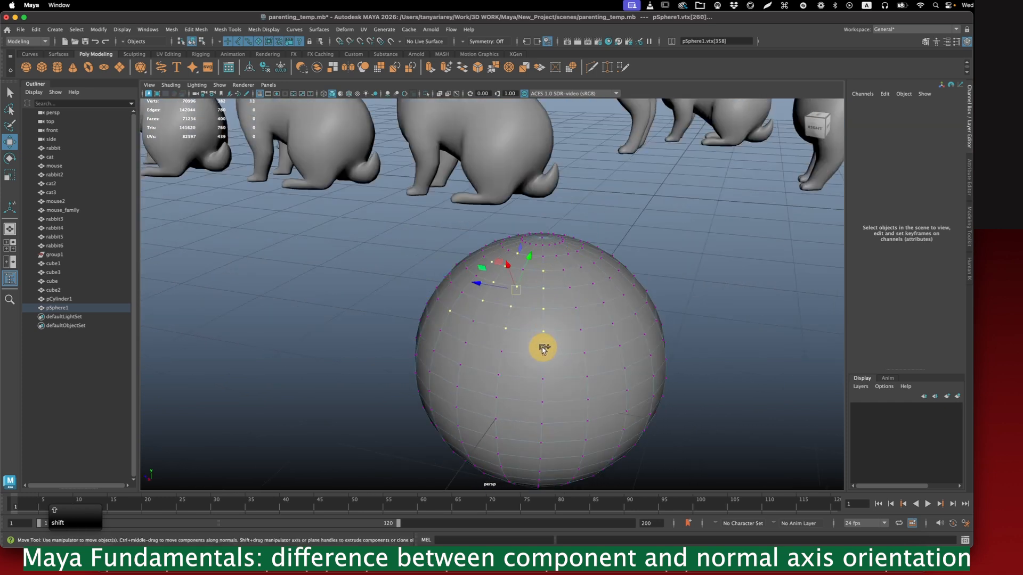
- Pull the selected vertices outward along the component-oriented X axis to form a straight tube-like protrusion on the sphere
{"action": "left_click_drag", "start_coordinate": [622, 225], "coordinate": [570, 228], "text": "alt"}
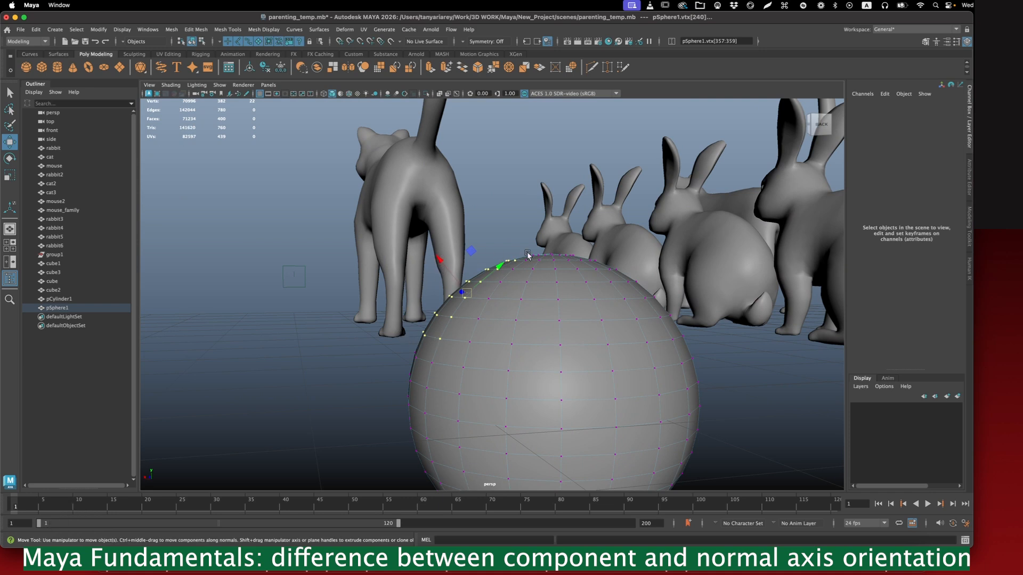
{"action": "left_click_drag", "start_coordinate": [488, 229], "coordinate": [495, 235], "text": "alt"}
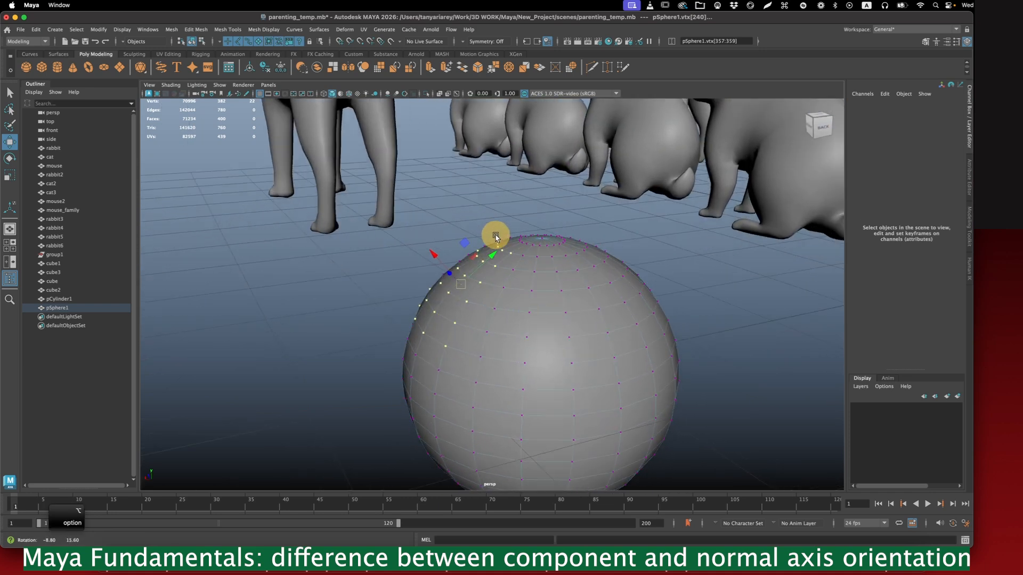
{"action": "left_click_drag", "start_coordinate": [436, 258], "coordinate": [436, 259]}
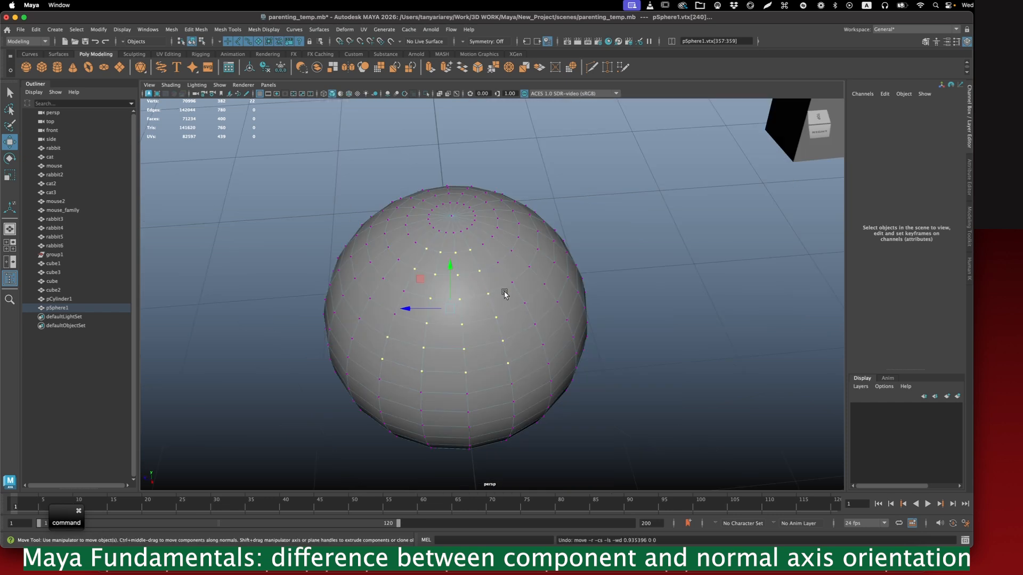
{"action": "left_click_drag", "start_coordinate": [504, 293], "coordinate": [345, 213], "text": "alt"}
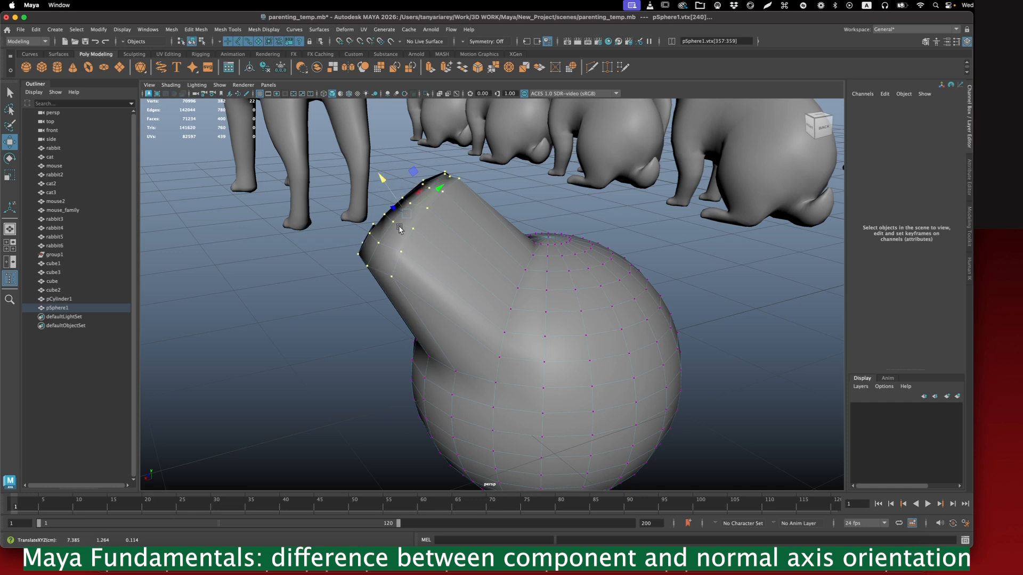
- Select a cluster of vertices on the undeformed upper side of the sphere, opposite the protrusion
{"action": "left_click_drag", "start_coordinate": [634, 121], "coordinate": [566, 258], "text": "alt"}
{"action": "left_click", "coordinate": [417, 239]}
{"action": "left_click", "coordinate": [440, 240], "text": "shift"}
{"action": "left_click", "coordinate": [469, 220], "text": "shift"}
{"action": "left_click", "coordinate": [485, 211], "text": "shift"}
{"action": "left_click", "coordinate": [462, 233], "text": "shift"}
{"action": "left_click", "coordinate": [427, 264], "text": "shift"}
{"action": "left_click", "coordinate": [465, 260], "text": "shift"}
{"action": "left_click", "coordinate": [473, 251], "text": "shift"}
{"action": "left_click", "coordinate": [531, 251], "text": "shift"}
- Change the Move tool's axis orientation from Component to Normal for the selected vertices
{"action": "left_click_drag", "start_coordinate": [531, 254], "coordinate": [616, 267], "text": "alt"}
{"action": "right_click", "coordinate": [617, 254], "text": "shift+super"}
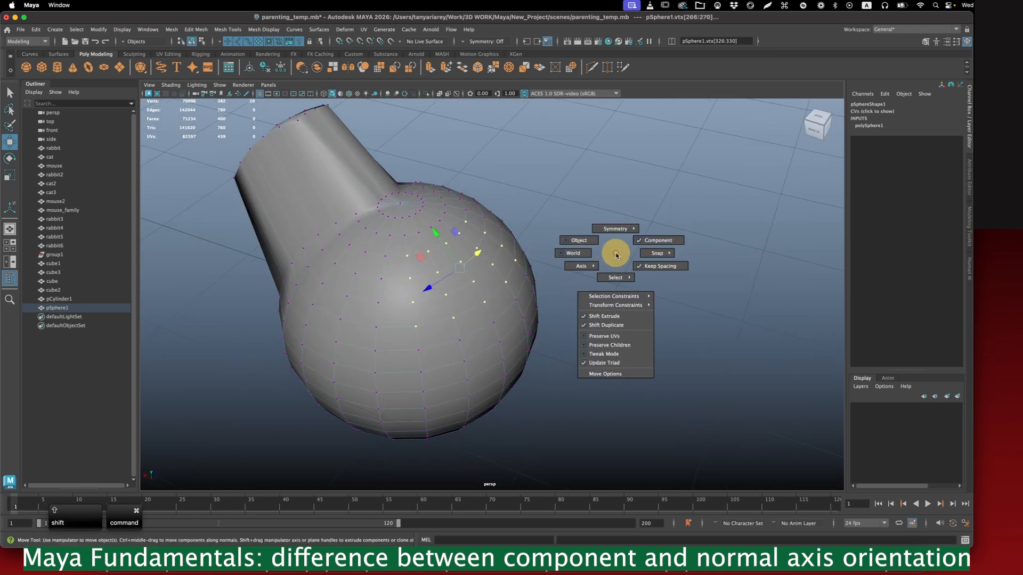
{"action": "right_click_drag", "start_coordinate": [616, 255], "coordinate": [557, 256], "text": "shift+super"}
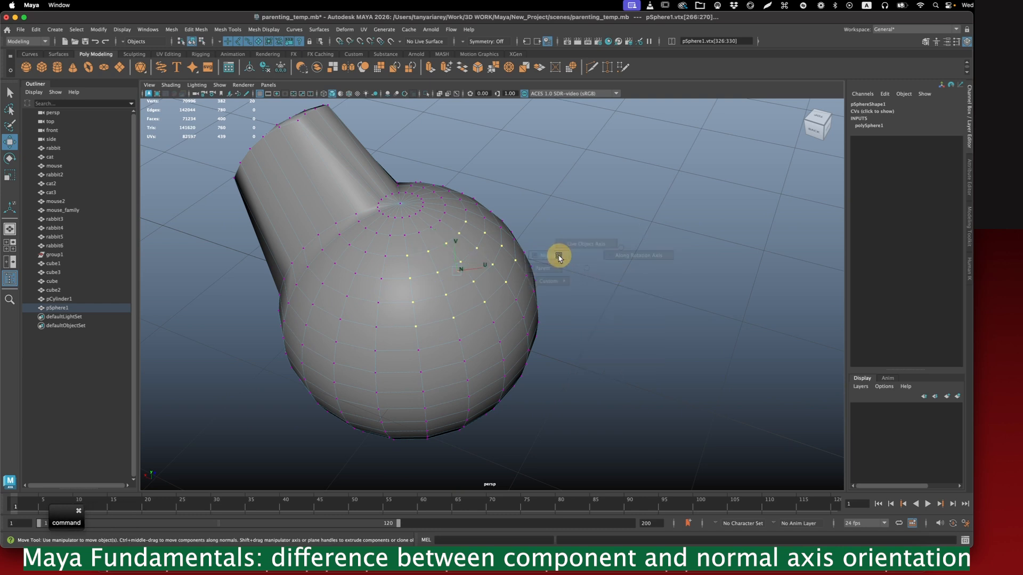
{"action": "left_click_drag", "start_coordinate": [557, 256], "coordinate": [591, 258], "text": "alt"}
- Pull the selected vertices outward along their normals to form a second, flaring protrusion on the sphere
{"action": "left_click_drag", "start_coordinate": [452, 301], "coordinate": [608, 356]}
{"action": "right_click_drag", "start_coordinate": [608, 356], "coordinate": [582, 297], "text": "alt"}
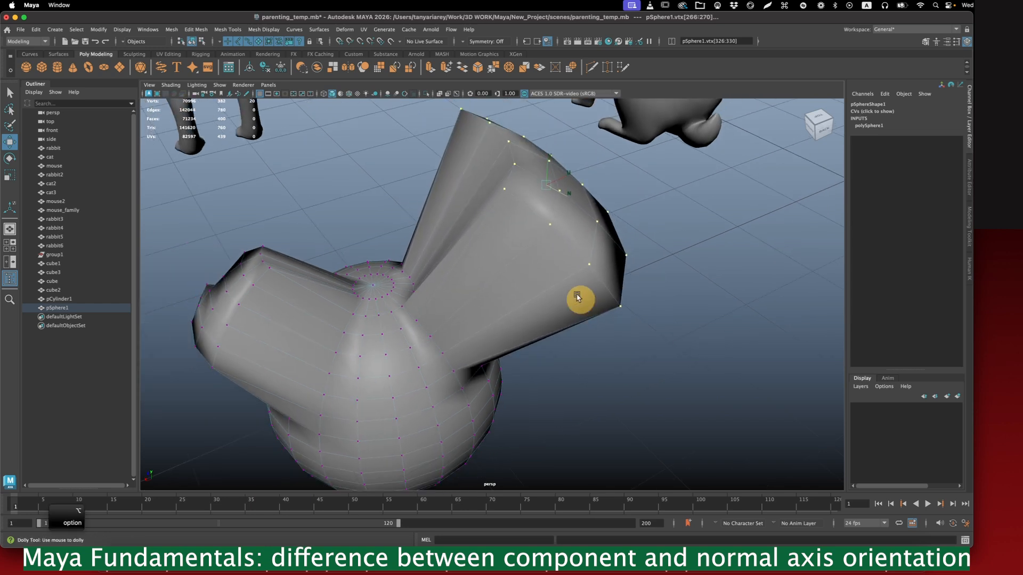
{"action": "mouse_move", "coordinate": [626, 220]}
{"action": "middle_mouse_down", "text": "alt"}
{"action": "mouse_move", "coordinate": [633, 212]}
{"action": "mouse_move", "coordinate": [612, 231]}
{"action": "middle_mouse_up", "text": "alt"}
{"action": "left_click_drag", "start_coordinate": [586, 349], "coordinate": [613, 371]}
{"action": "left_click_drag", "start_coordinate": [603, 291], "coordinate": [639, 286]}
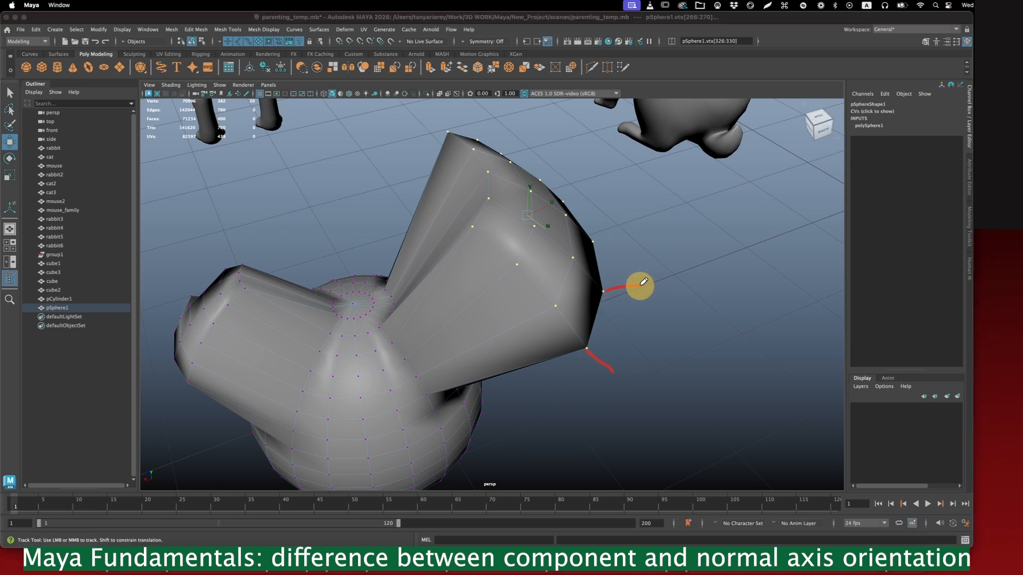
{"action": "left_click_drag", "start_coordinate": [560, 201], "coordinate": [577, 189]}
{"action": "left_click_drag", "start_coordinate": [512, 159], "coordinate": [534, 135]}
{"action": "left_click_drag", "start_coordinate": [447, 130], "coordinate": [450, 103]}
{"action": "left_click_drag", "start_coordinate": [471, 225], "coordinate": [473, 195]}
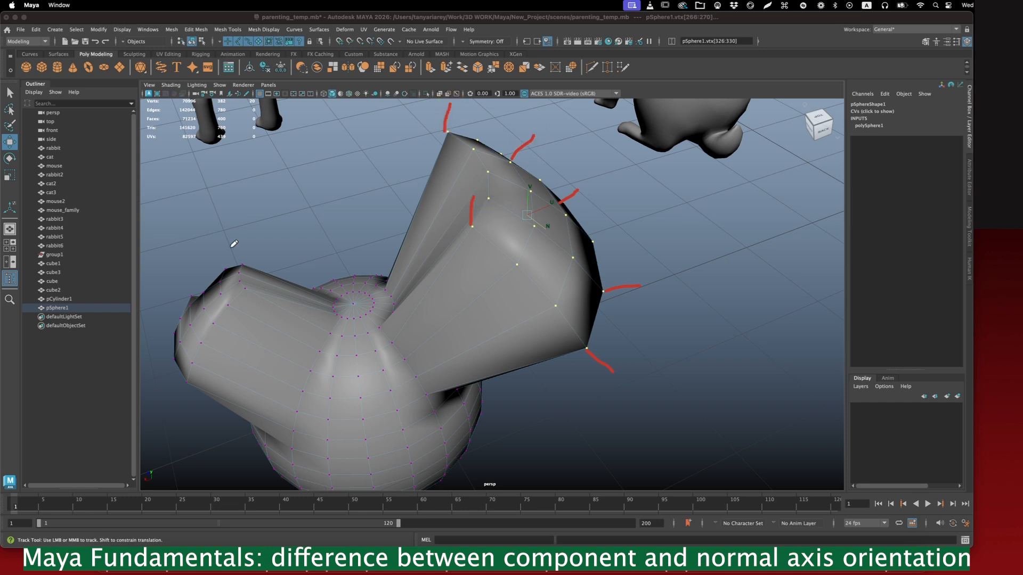
{"action": "mouse_move", "coordinate": [201, 307]}
{"action": "left_mouse_down"}
{"action": "mouse_move", "coordinate": [161, 270]}
{"action": "mouse_move", "coordinate": [190, 297]}
{"action": "mouse_move", "coordinate": [162, 271]}
{"action": "mouse_move", "coordinate": [181, 292]}
{"action": "left_mouse_up"}
- Switch the deformed sphere to object mode and inspect both protrusions
{"action": "left_click_drag", "start_coordinate": [578, 303], "coordinate": [583, 279], "text": "alt"}
{"action": "right_click", "coordinate": [554, 202]}
{"action": "right_click_drag", "start_coordinate": [554, 202], "coordinate": [577, 190]}
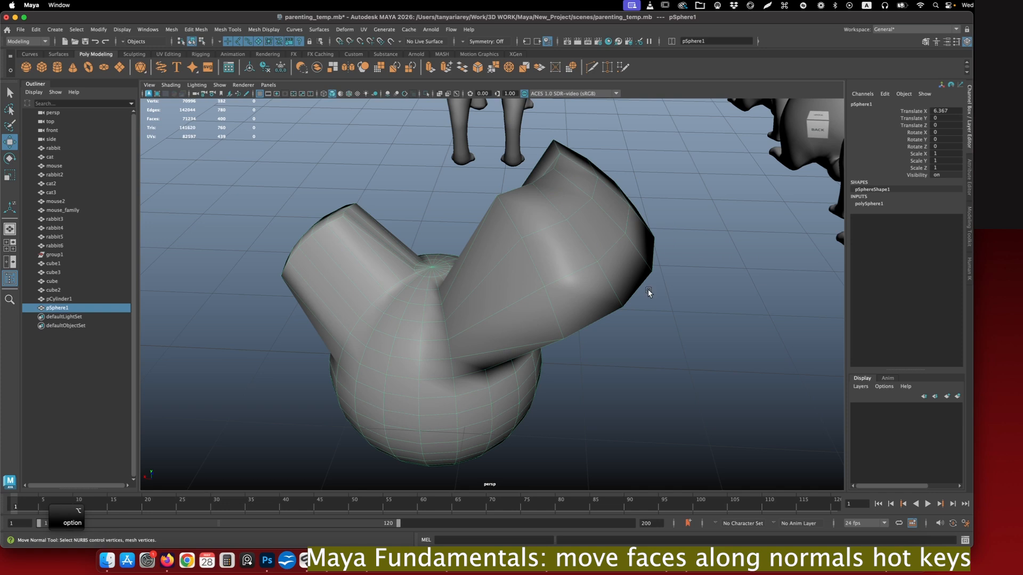
{"action": "scroll", "coordinate": [631, 306], "scroll_direction": "down", "scroll_amount": 5}
{"action": "mouse_move", "coordinate": [628, 311]}
{"action": "left_mouse_down", "text": "alt"}
{"action": "mouse_move", "coordinate": [559, 286]}
{"action": "mouse_move", "coordinate": [590, 342]}
{"action": "mouse_move", "coordinate": [584, 366]}
{"action": "mouse_move", "coordinate": [568, 365]}
{"action": "mouse_move", "coordinate": [637, 363]}
{"action": "mouse_move", "coordinate": [575, 368]}
{"action": "mouse_move", "coordinate": [569, 282]}
{"action": "left_mouse_up", "text": "alt"}
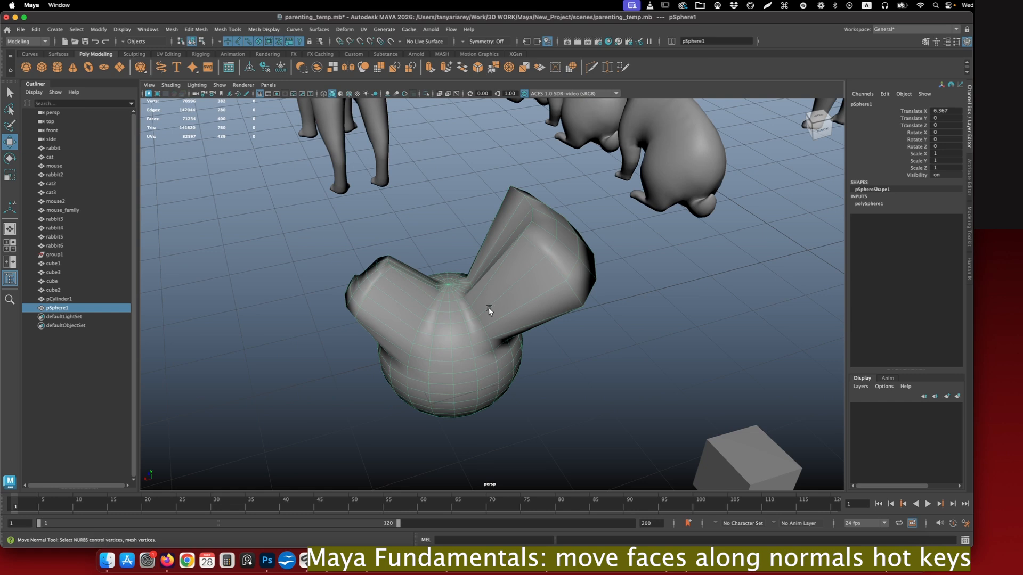
- Return the sphere to vertex mode and set the Move tool's axis orientation to Object
{"action": "right_click", "coordinate": [463, 260]}
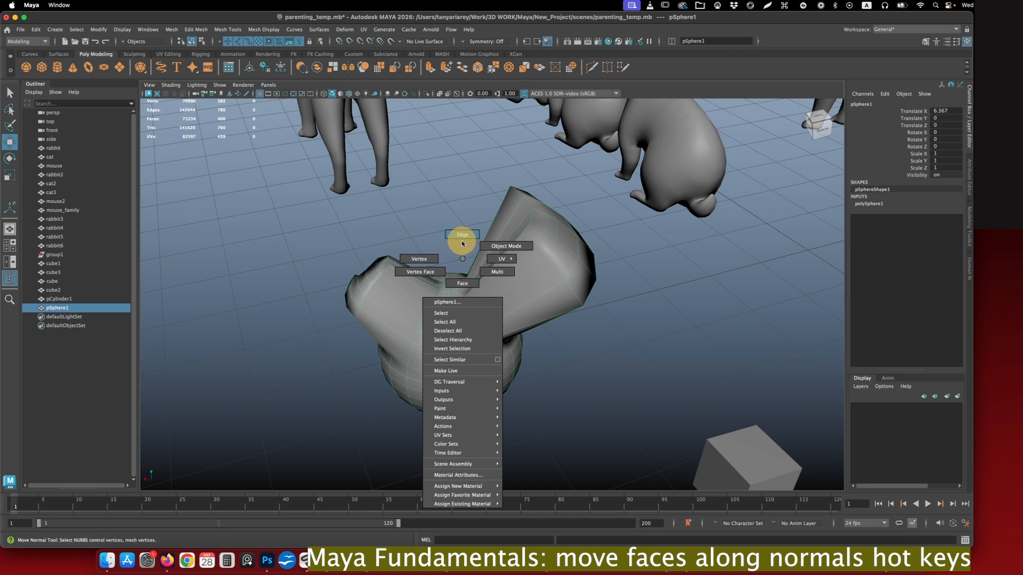
{"action": "right_click_drag", "start_coordinate": [461, 275], "coordinate": [420, 259]}
{"action": "left_click_drag", "start_coordinate": [616, 278], "coordinate": [623, 279], "text": "alt"}
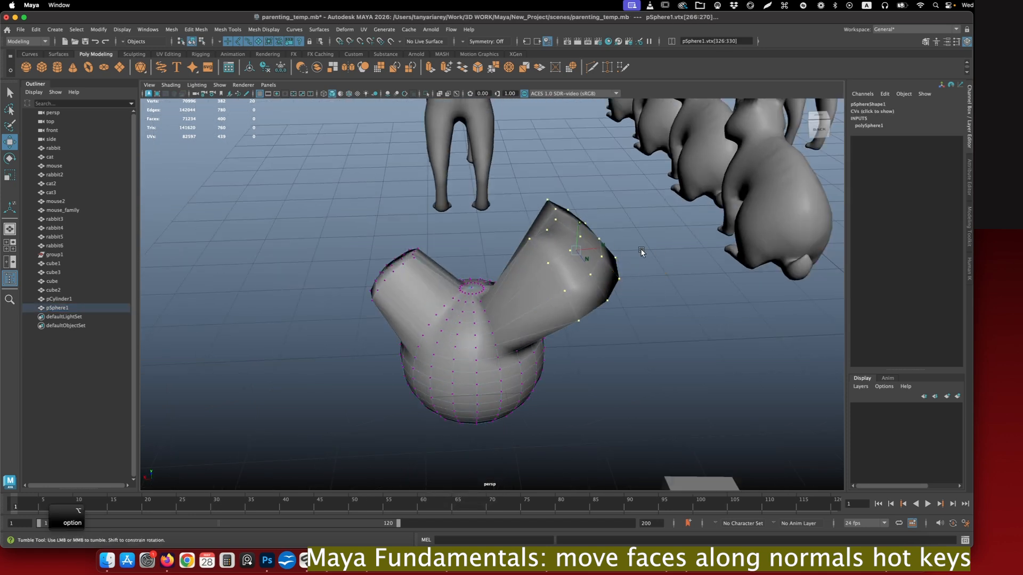
{"action": "right_click", "coordinate": [660, 252], "text": "shift+super"}
{"action": "right_click_drag", "start_coordinate": [660, 253], "coordinate": [623, 240], "text": "shift+super"}
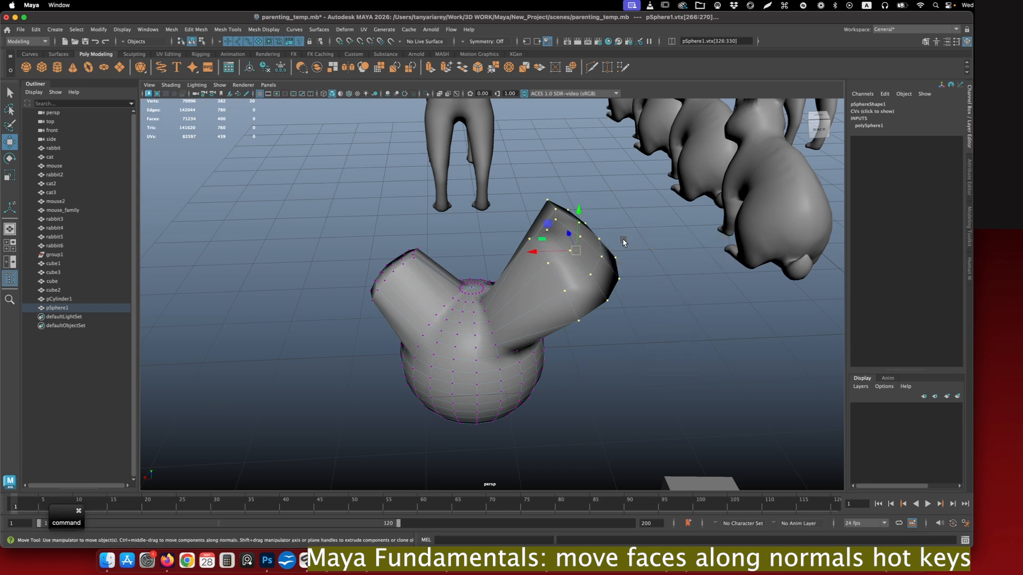
- Move the flared protrusion's selected vertices farther outward along their normals without changing the axis orientation
{"action": "middle_click_drag", "start_coordinate": [666, 263], "coordinate": [607, 306], "text": "alt"}
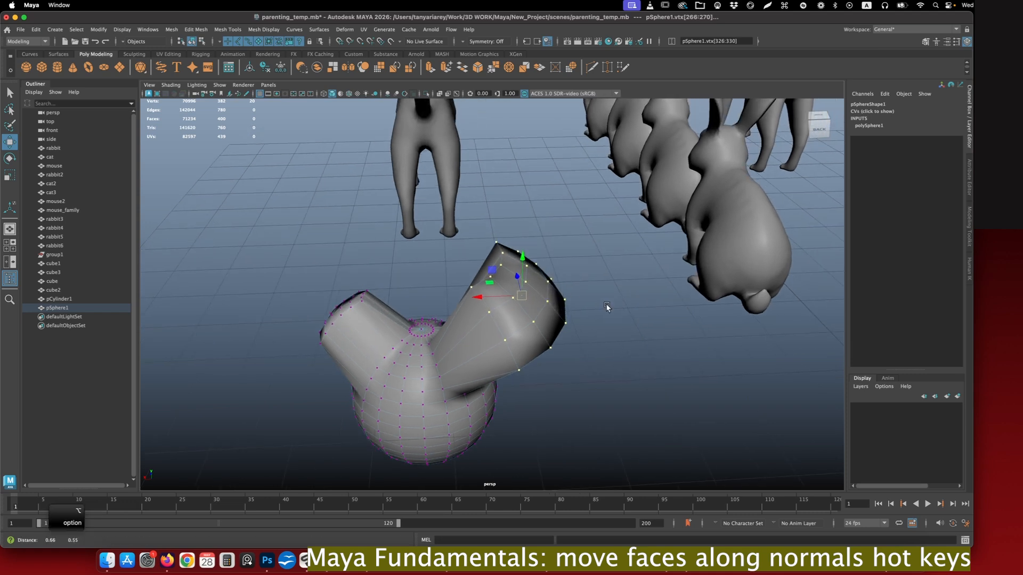
{"action": "mouse_move", "coordinate": [483, 297]}
{"action": "left_mouse_down"}
{"action": "mouse_move", "coordinate": [503, 297]}
{"action": "mouse_move", "coordinate": [472, 297]}
{"action": "mouse_move", "coordinate": [486, 297]}
{"action": "left_mouse_up"}
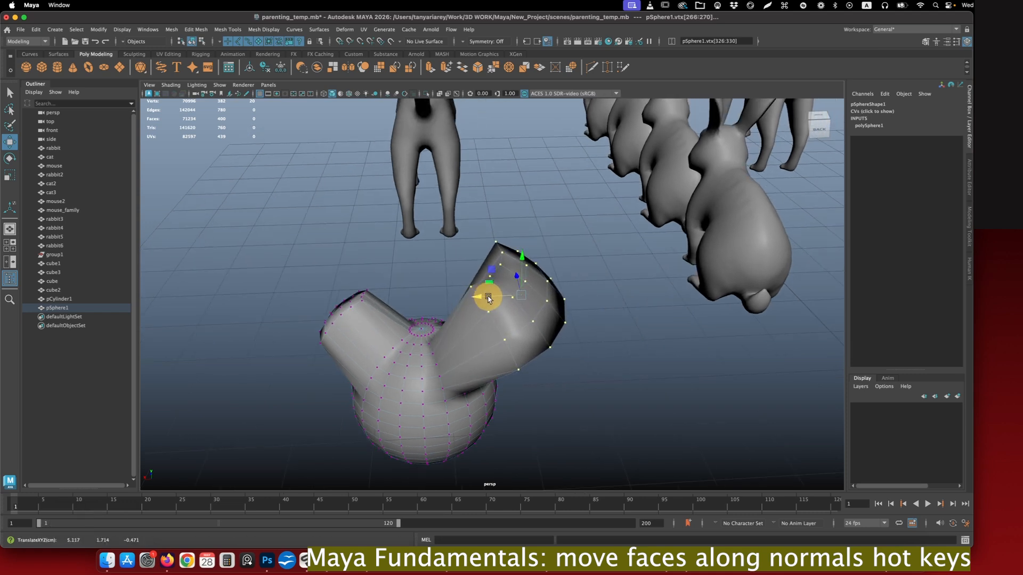
{"action": "left_click_drag", "start_coordinate": [579, 298], "coordinate": [572, 278], "text": "alt"}
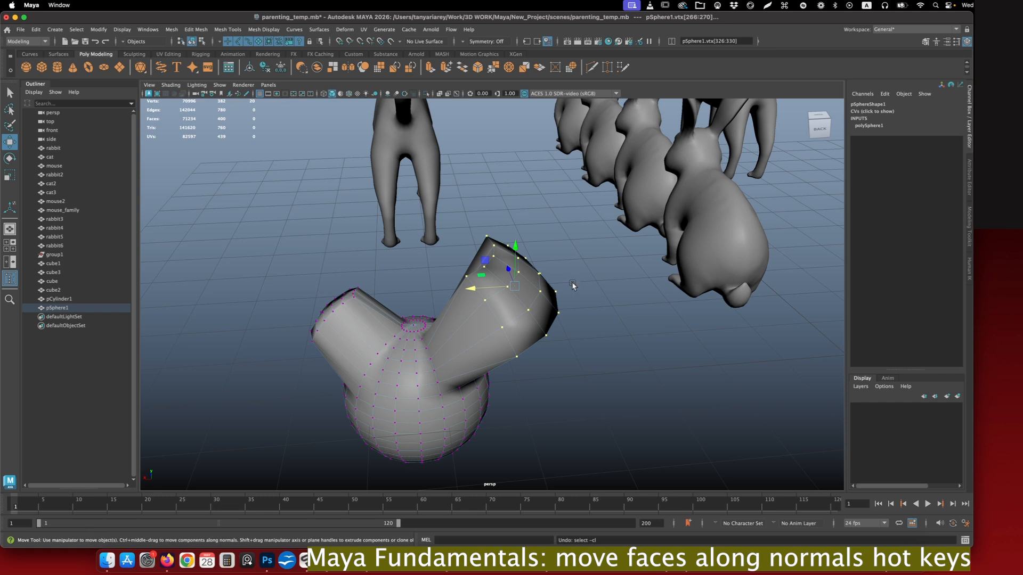
{"action": "middle_click_drag", "start_coordinate": [572, 280], "coordinate": [600, 282], "text": "ctrl"}
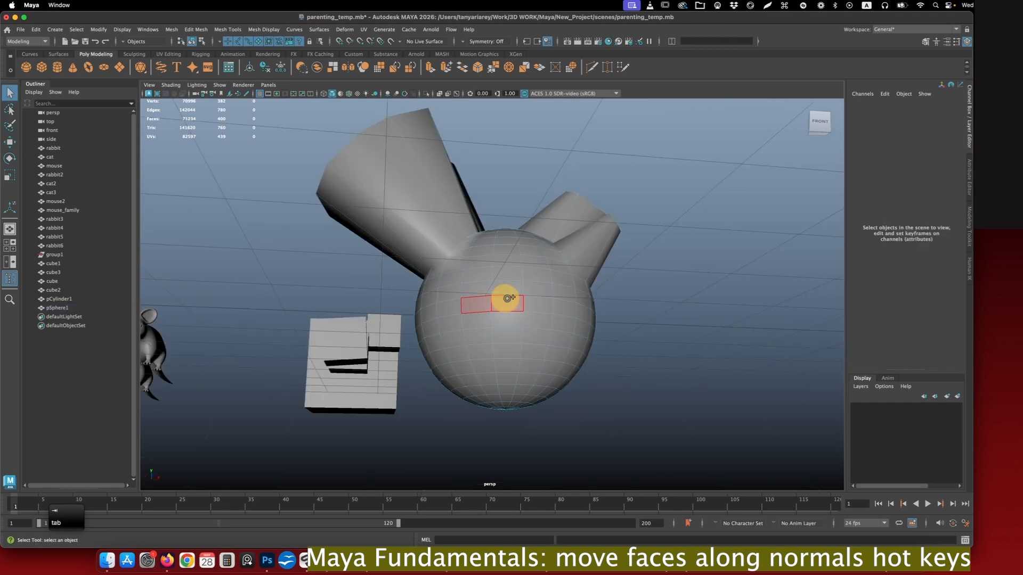
- Paint-select a rectangular block of faces on the front of the sphere and activate the Move tool
{"action": "mouse_move", "coordinate": [498, 299]}
{"action": "left_mouse_down"}
{"action": "mouse_move", "coordinate": [541, 319]}
{"action": "mouse_move", "coordinate": [466, 323]}
{"action": "mouse_move", "coordinate": [511, 347]}
{"action": "mouse_move", "coordinate": [474, 346]}
{"action": "left_mouse_up"}
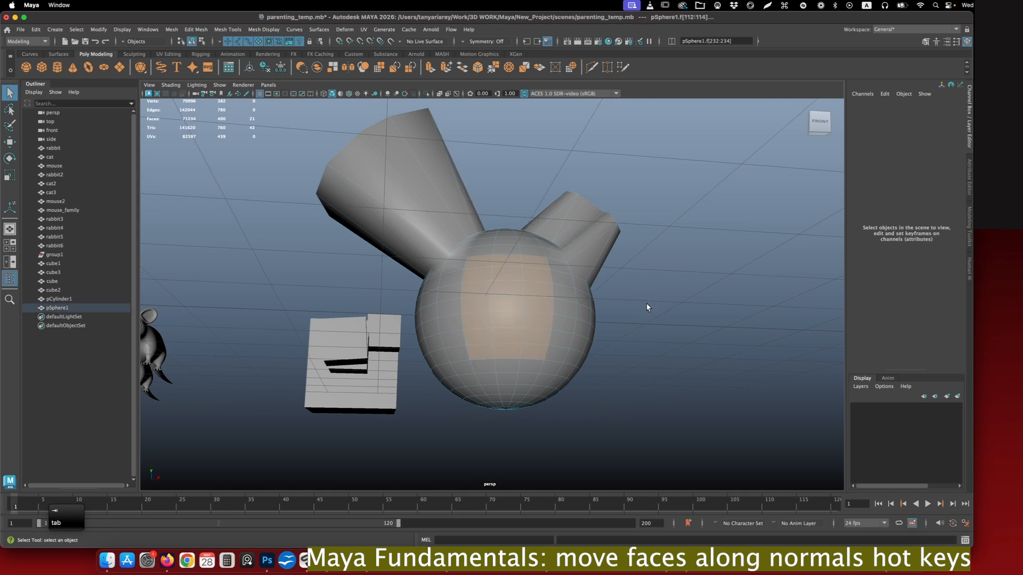
{"action": "key", "text": "w"}
{"action": "left_click_drag", "start_coordinate": [648, 303], "coordinate": [538, 303], "text": "alt"}
{"action": "left_click_drag", "start_coordinate": [614, 289], "coordinate": [575, 281], "text": "shift+super"}
{"action": "right_click_drag", "start_coordinate": [575, 280], "coordinate": [616, 290], "text": "shift+super"}
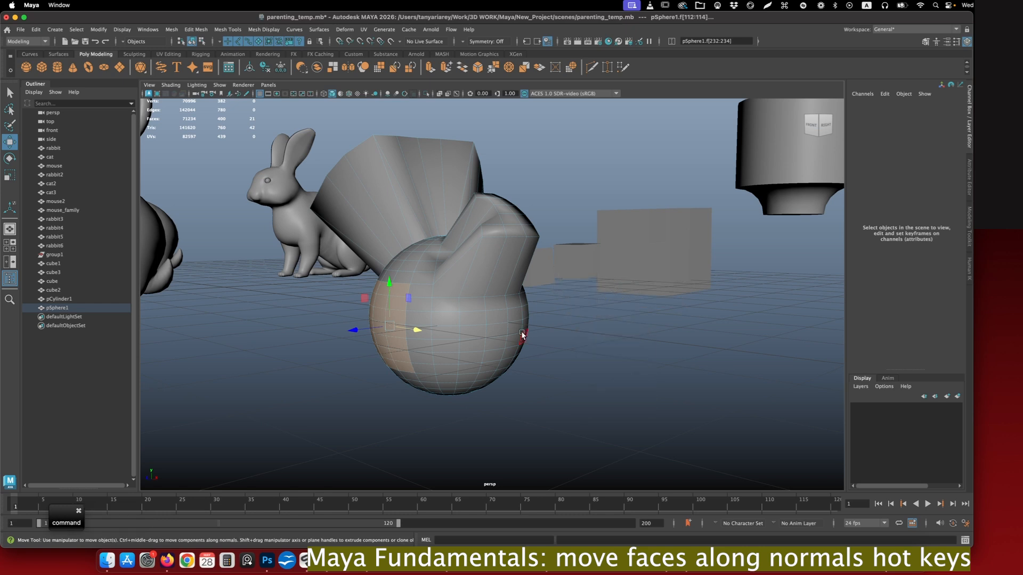
- Push the selected block of front faces outward along their normals to form a third bulge
{"action": "middle_click_drag", "start_coordinate": [528, 322], "coordinate": [578, 313], "text": "ctrl"}
{"action": "right_click_drag", "start_coordinate": [486, 283], "coordinate": [491, 313]}
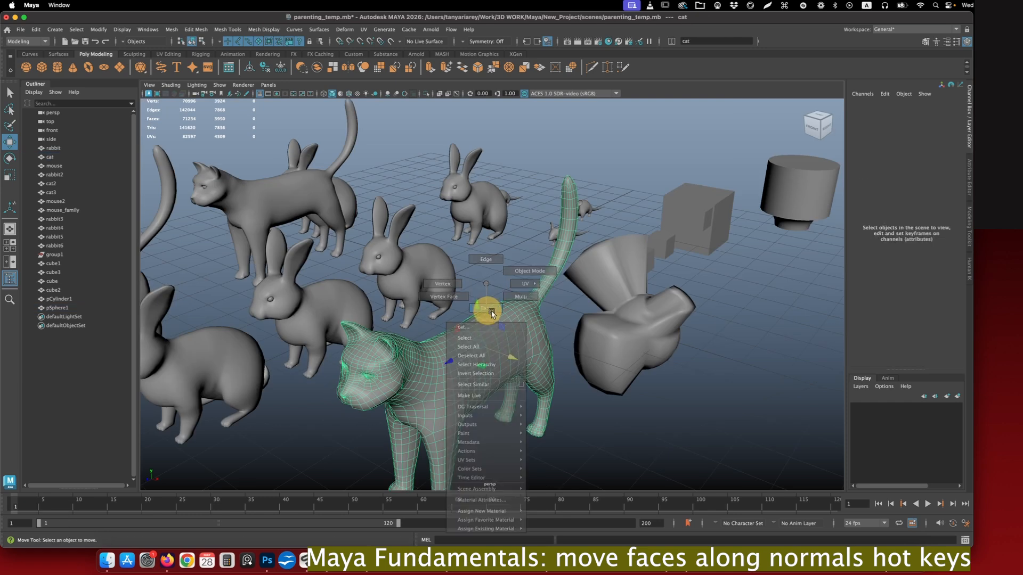
{"action": "left_click_drag", "start_coordinate": [596, 396], "coordinate": [557, 351], "text": "alt"}
- Select all faces of the cat standing beside the deformed sphere
{"action": "middle_click_drag", "start_coordinate": [559, 322], "coordinate": [644, 328], "text": "alt"}
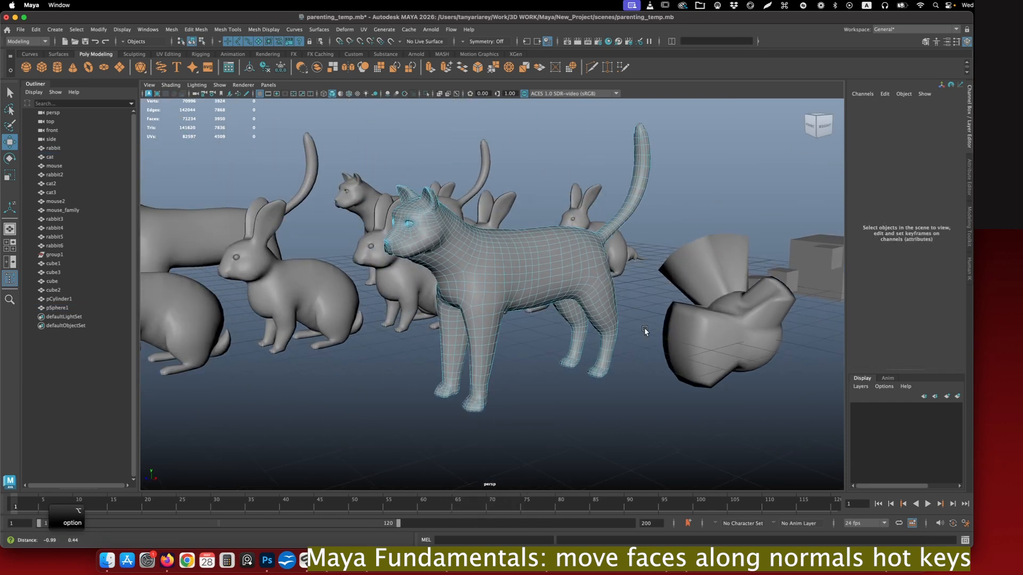
{"action": "left_click_drag", "start_coordinate": [643, 328], "coordinate": [630, 296], "text": "alt"}
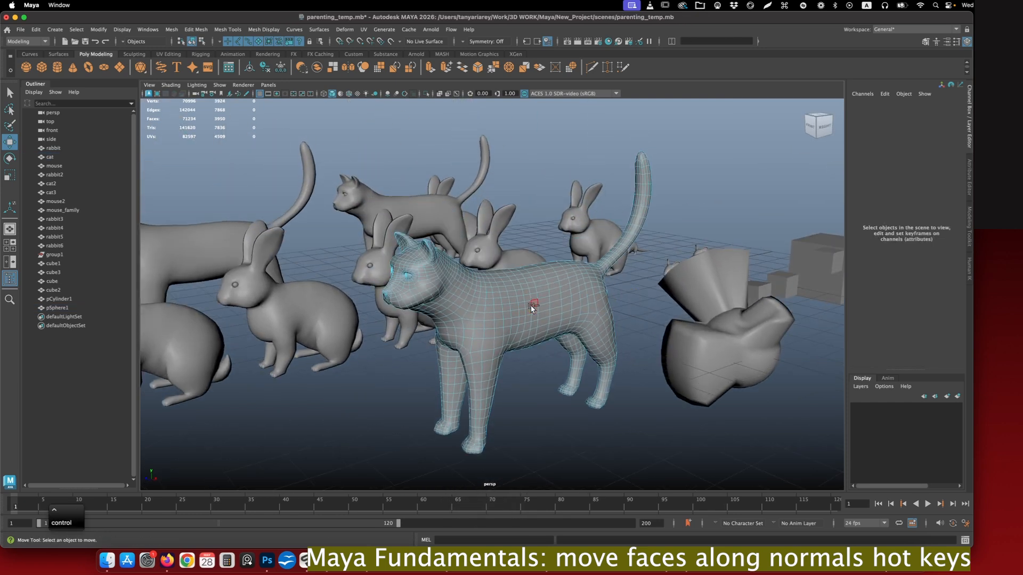
{"action": "key", "text": "ctrl+shift+a"}
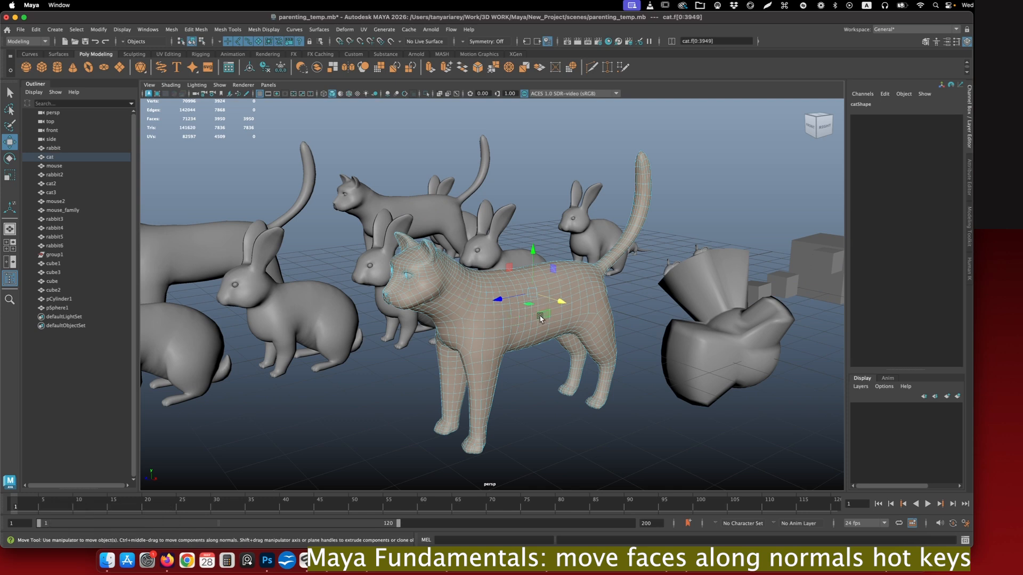
{"action": "middle_click_drag", "start_coordinate": [628, 294], "coordinate": [635, 302], "text": "ctrl"}
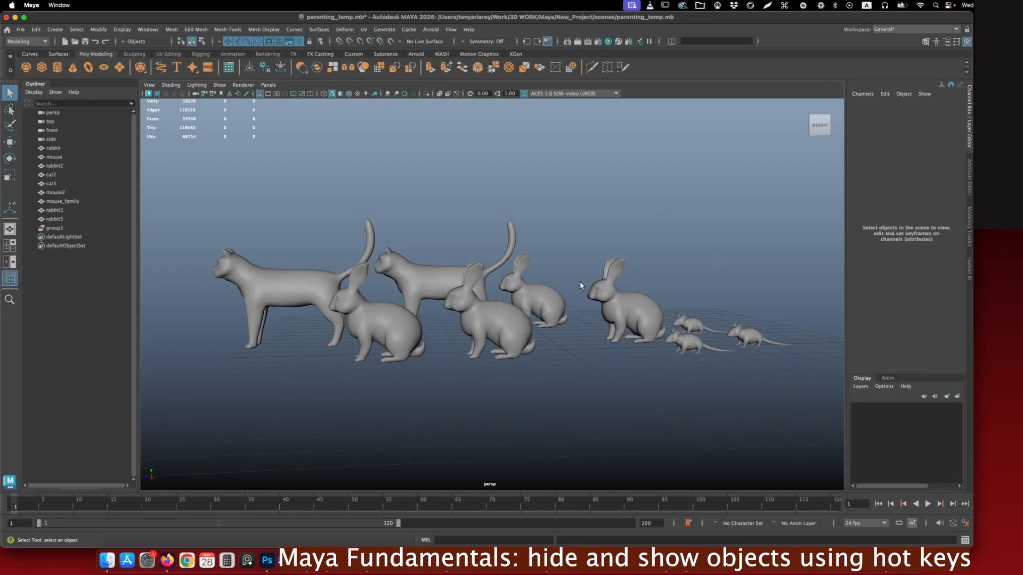
- Hide the rear rabbit and the middle front rabbit, rabbit3, one after the other
{"action": "left_click", "coordinate": [556, 301]}
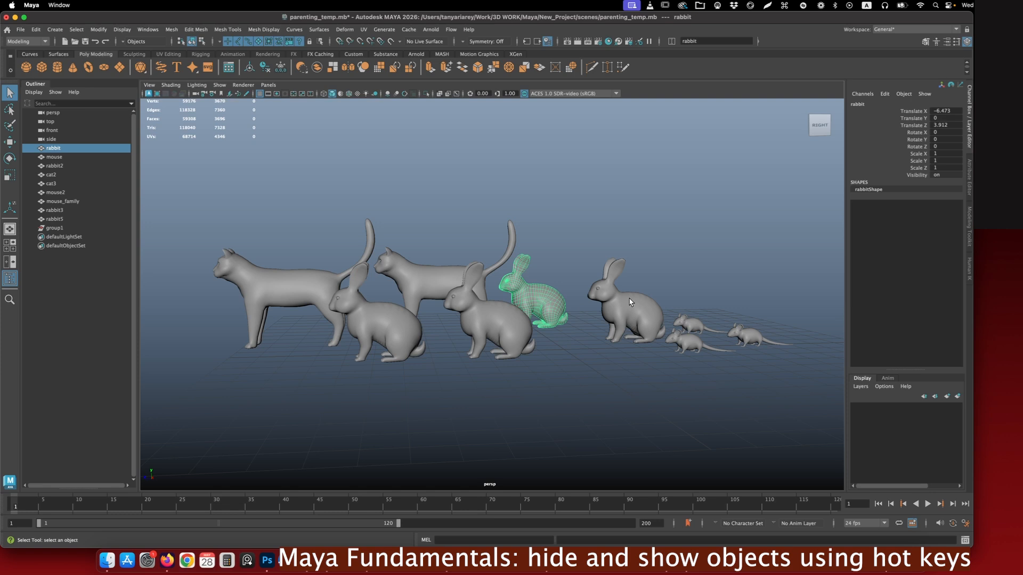
{"action": "left_click", "coordinate": [924, 176]}
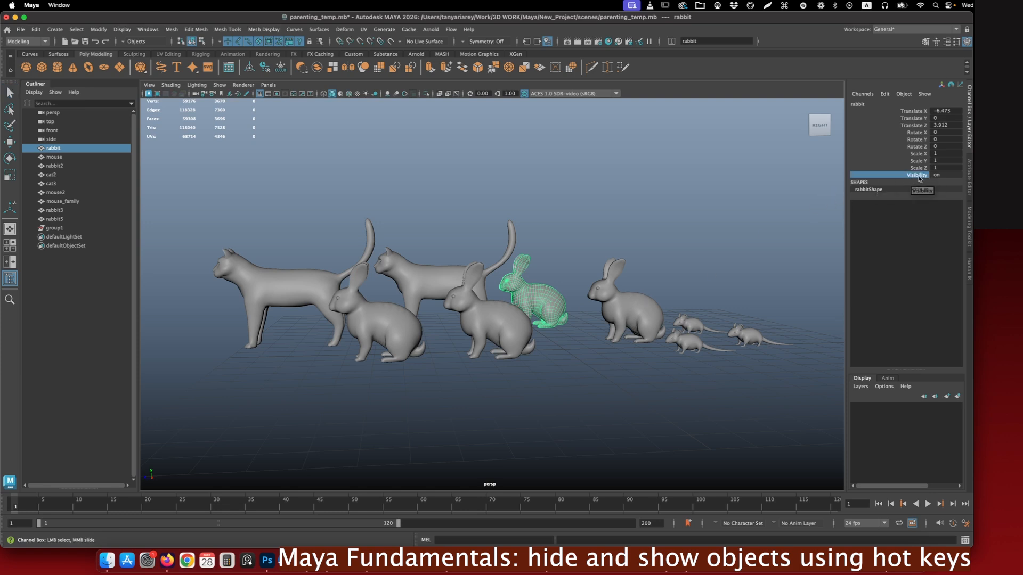
{"action": "key", "text": "q"}
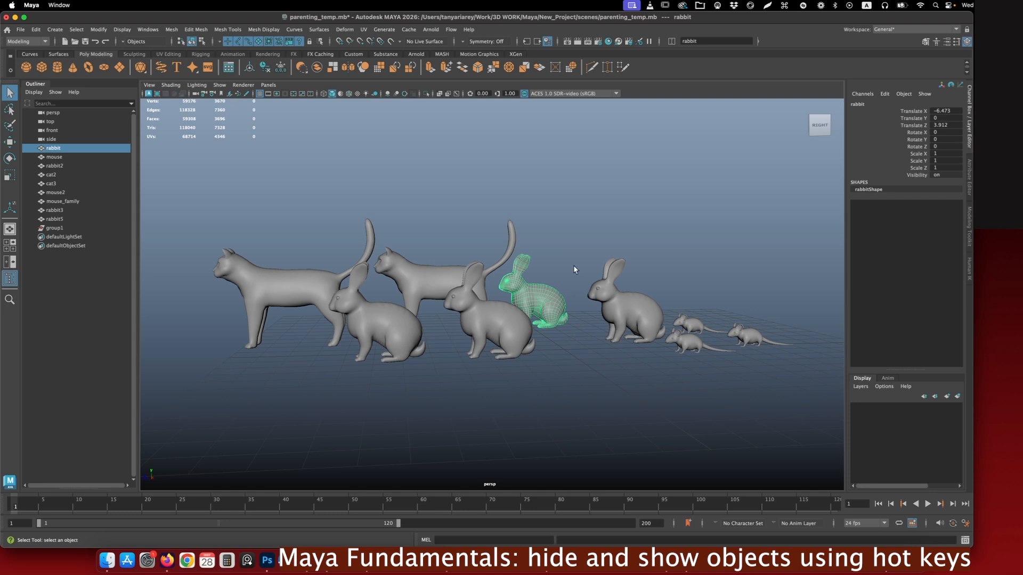
{"action": "key", "text": "ctrl+h"}
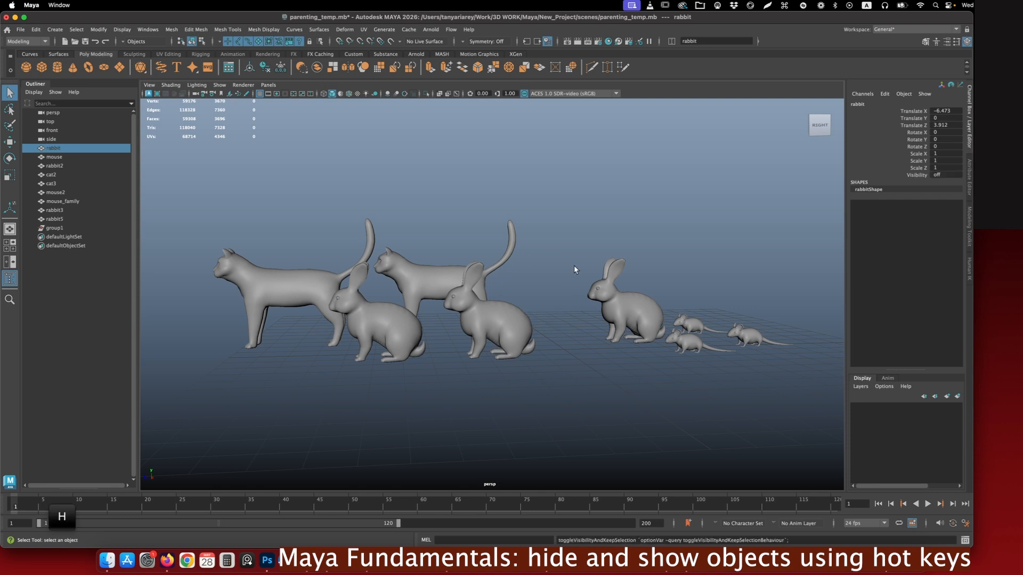
{"action": "left_click", "coordinate": [503, 320]}
{"action": "key", "text": "ctrl+h"}
- Select rabbit2, rabbit5 and cat3 together and hide them
{"action": "left_click", "coordinate": [628, 306]}
{"action": "left_click", "coordinate": [396, 329], "text": "shift"}
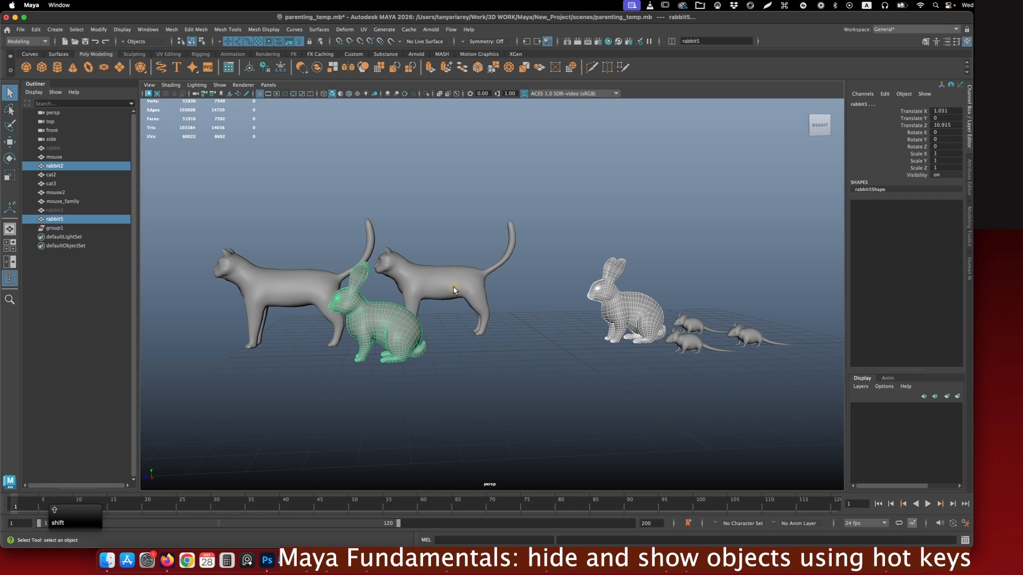
{"action": "left_click", "coordinate": [482, 298], "text": "shift"}
{"action": "key", "text": "ctrl+h"}
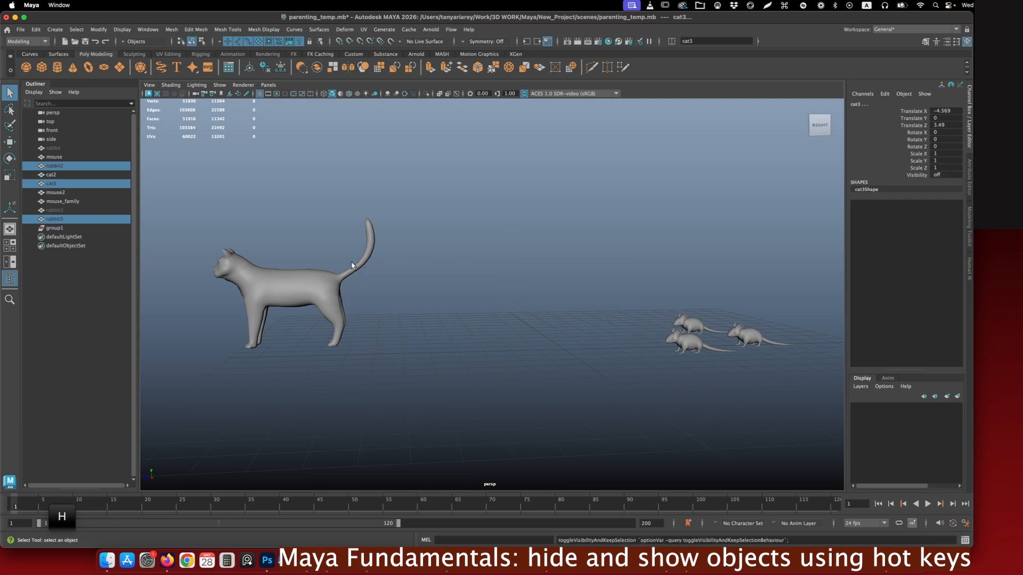
{"action": "left_click", "coordinate": [60, 201]}
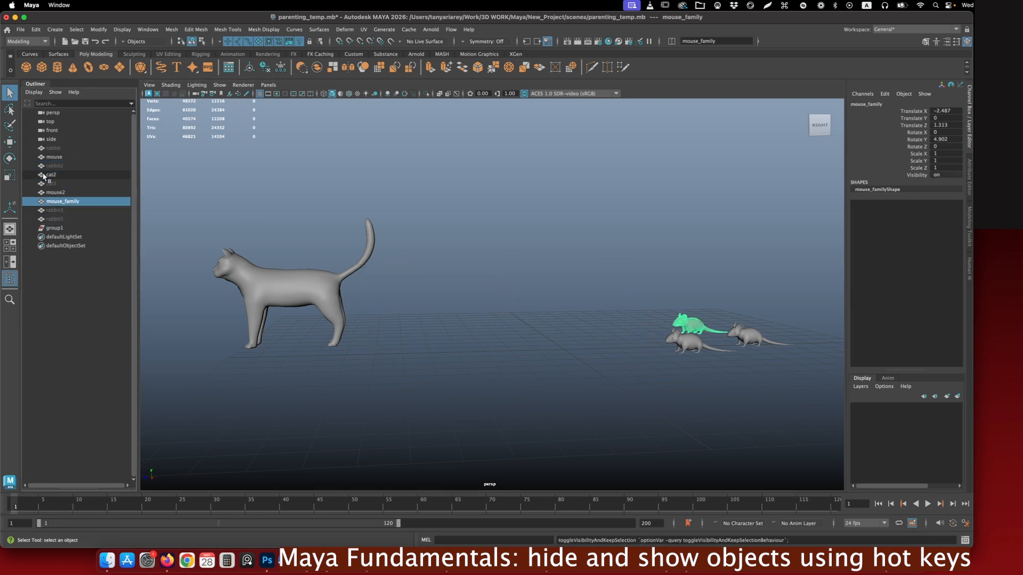
{"action": "left_click", "coordinate": [53, 149]}
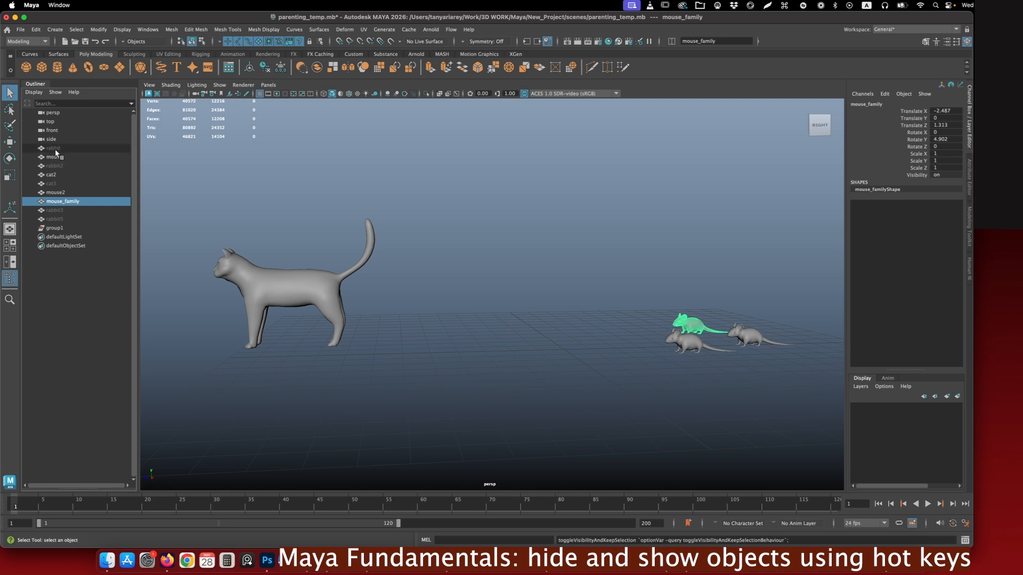
{"action": "left_click", "coordinate": [61, 166]}
{"action": "left_click", "coordinate": [61, 184]}
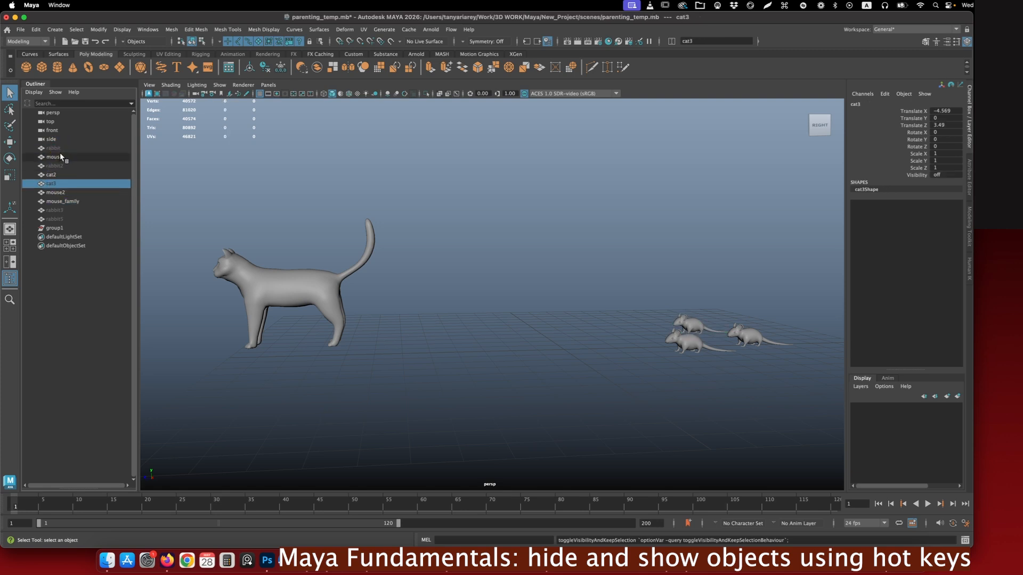
{"action": "left_click", "coordinate": [61, 149]}
{"action": "left_click", "coordinate": [60, 166], "text": "shift"}
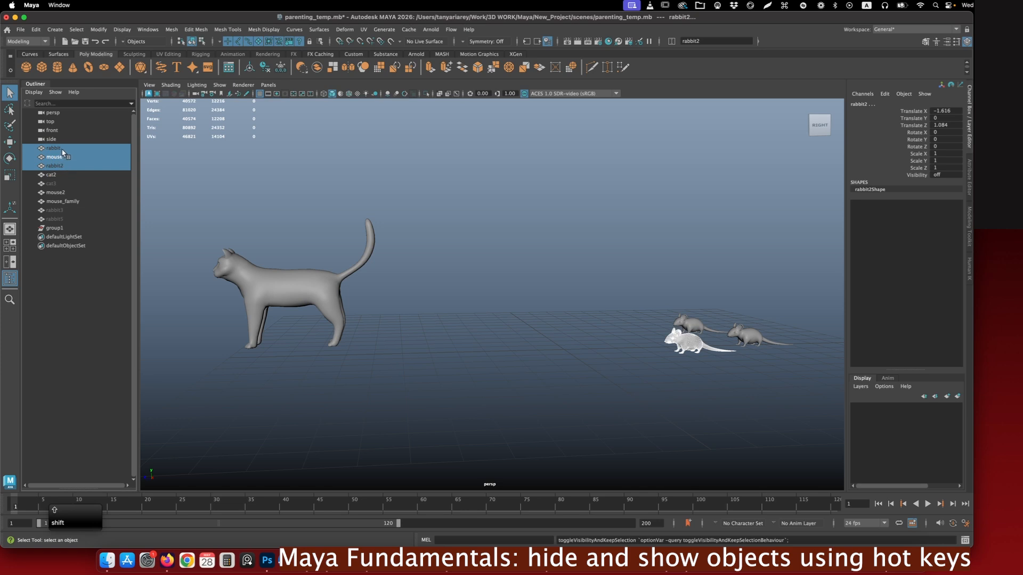
- Show the hidden rabbit, rabbit2, cat3, rabbit3 and rabbit5 again, and select rabbit2 alone
{"action": "left_click", "coordinate": [61, 150]}
{"action": "left_click", "coordinate": [62, 166], "text": "super"}
{"action": "left_click", "coordinate": [60, 183], "text": "super"}
{"action": "left_click", "coordinate": [59, 210], "text": "super"}
{"action": "left_click", "coordinate": [59, 219], "text": "super"}
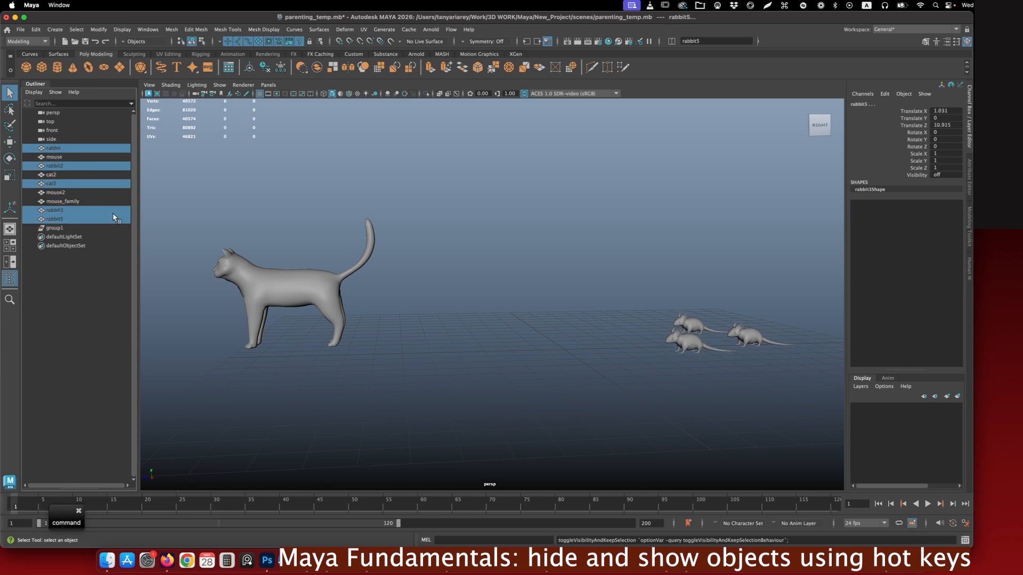
{"action": "key", "text": "h"}
{"action": "left_click", "coordinate": [653, 309]}
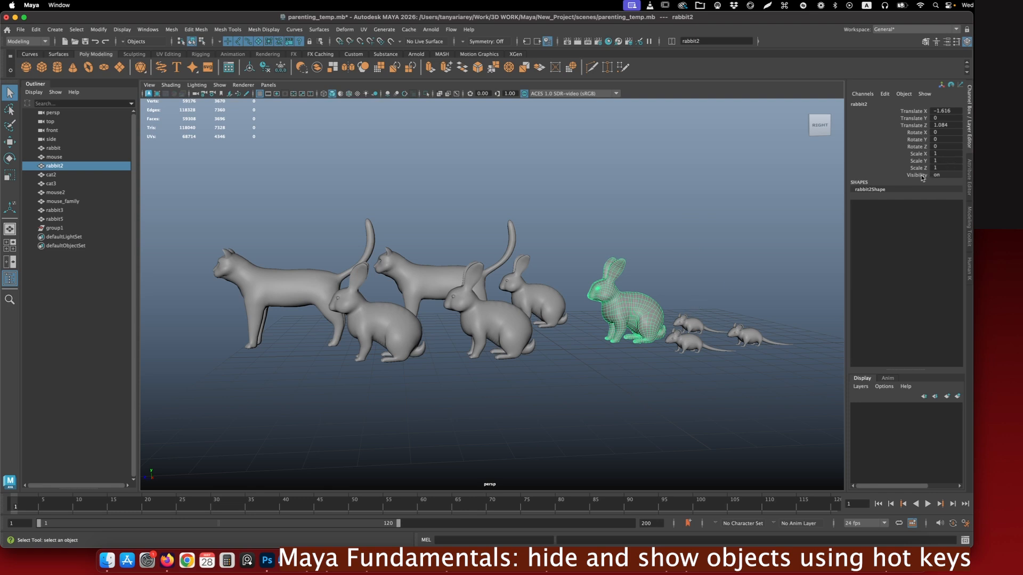
- Toggle the selected rabbit2 off and back on
{"action": "key", "text": "h"}
{"action": "key", "text": "h"}
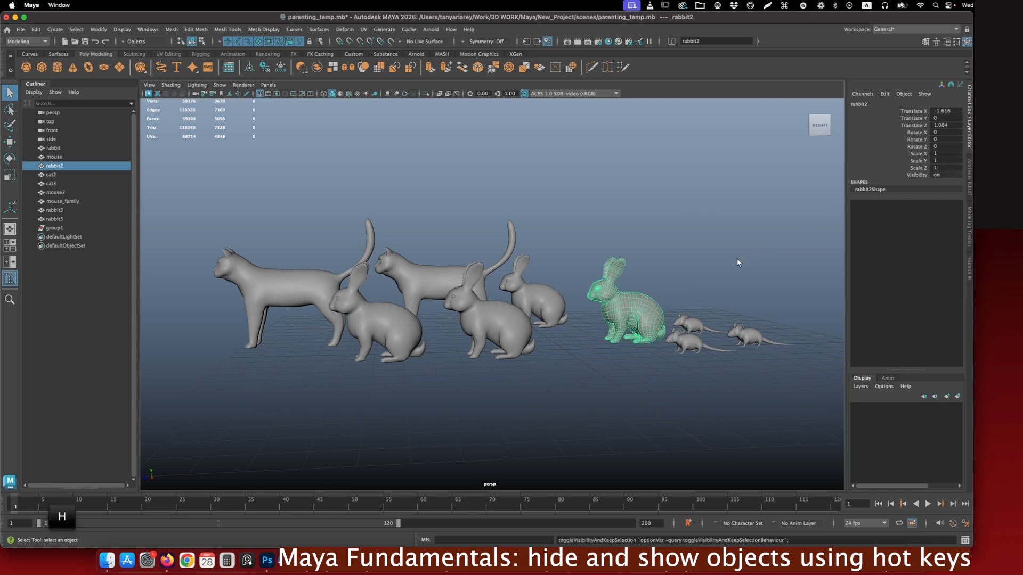
- Select rabbit3, the middle front rabbit, and hide every unselected object in the scene
{"action": "left_click", "coordinate": [491, 332]}
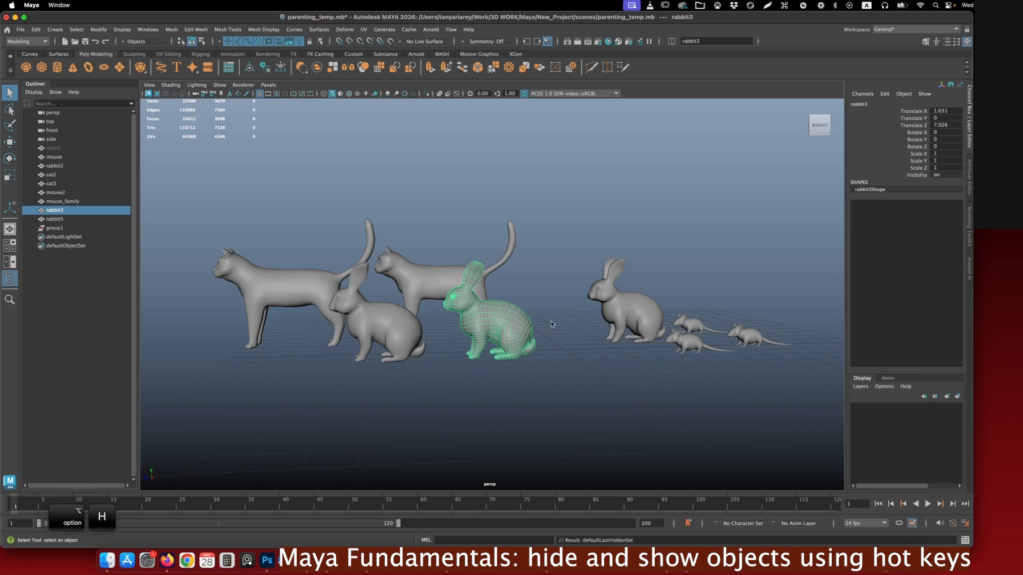
{"action": "key", "text": "alt+h"}
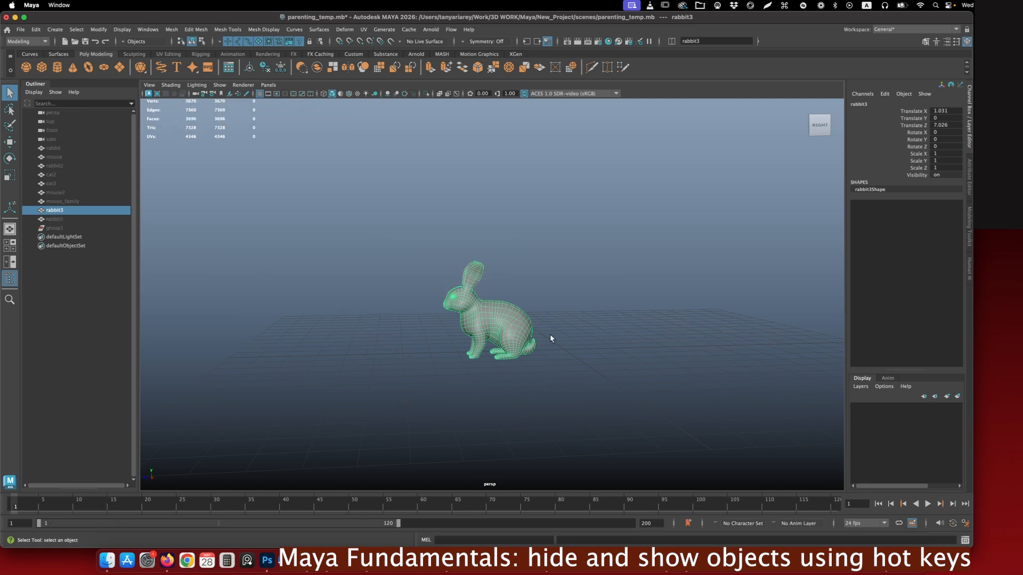
{"action": "left_click", "coordinate": [568, 317]}
{"action": "left_click", "coordinate": [521, 335]}
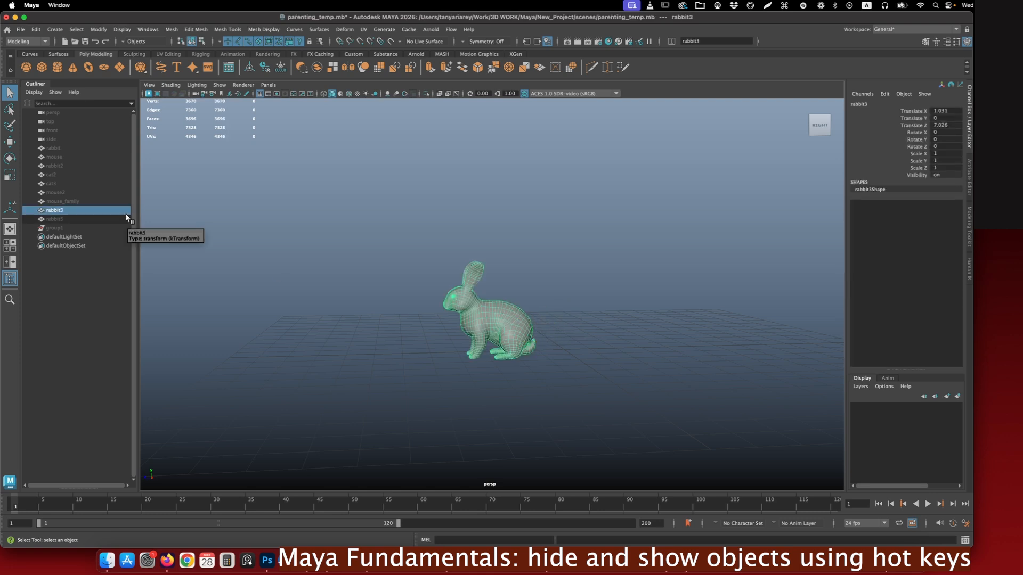
- Select the whole range of objects from rabbit through rabbit5 by name and show the hidden ones
{"action": "left_click", "coordinate": [54, 166]}
{"action": "left_click", "coordinate": [51, 140]}
{"action": "left_click", "coordinate": [51, 159]}
{"action": "left_click", "coordinate": [53, 173]}
{"action": "left_click", "coordinate": [54, 193]}
{"action": "left_click", "coordinate": [55, 202]}
{"action": "left_click", "coordinate": [54, 218]}
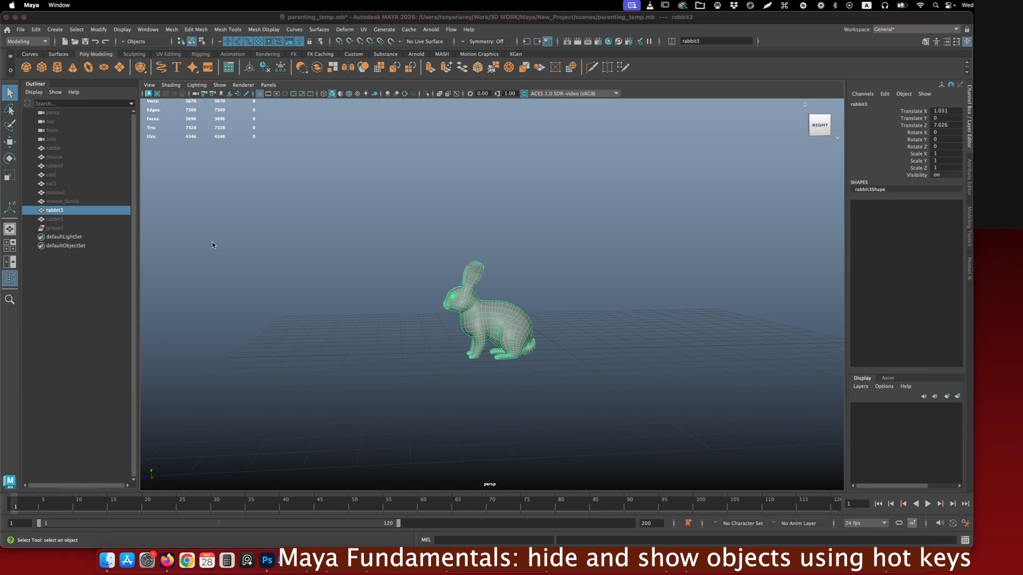
{"action": "left_click", "coordinate": [56, 148]}
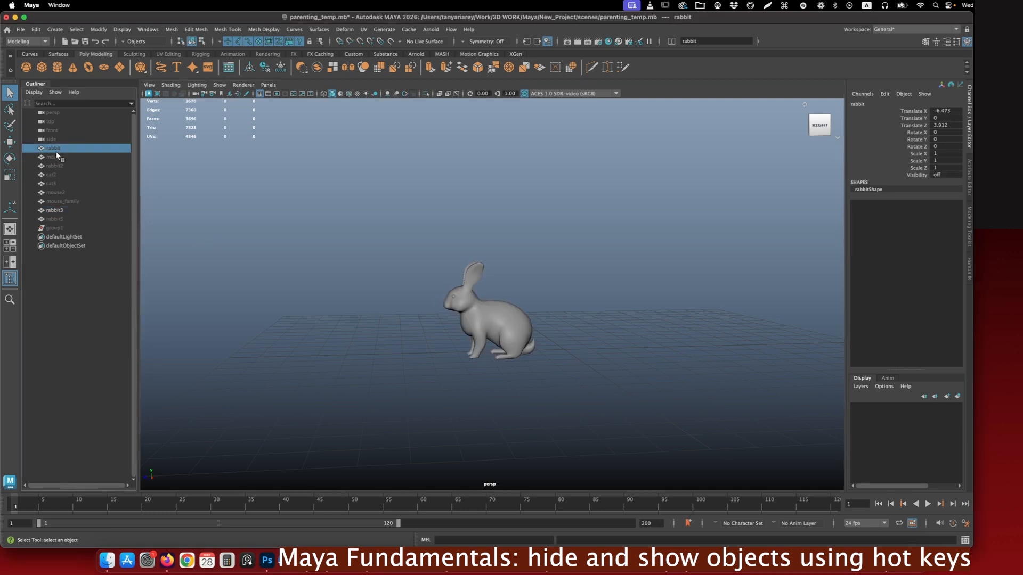
{"action": "left_click", "coordinate": [54, 219], "text": "shift"}
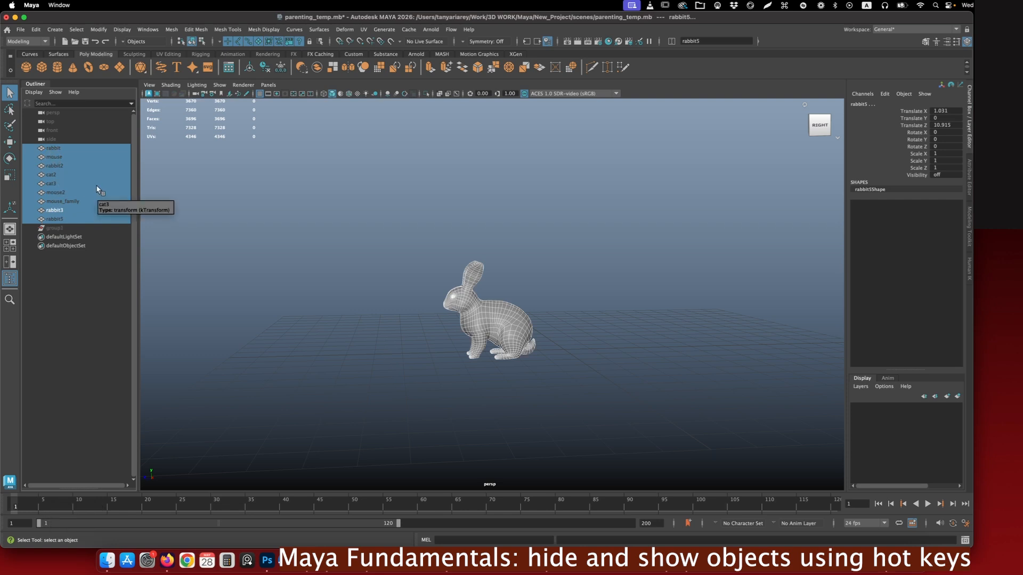
{"action": "key", "text": "shift"}
{"action": "key", "text": "shift+h"}
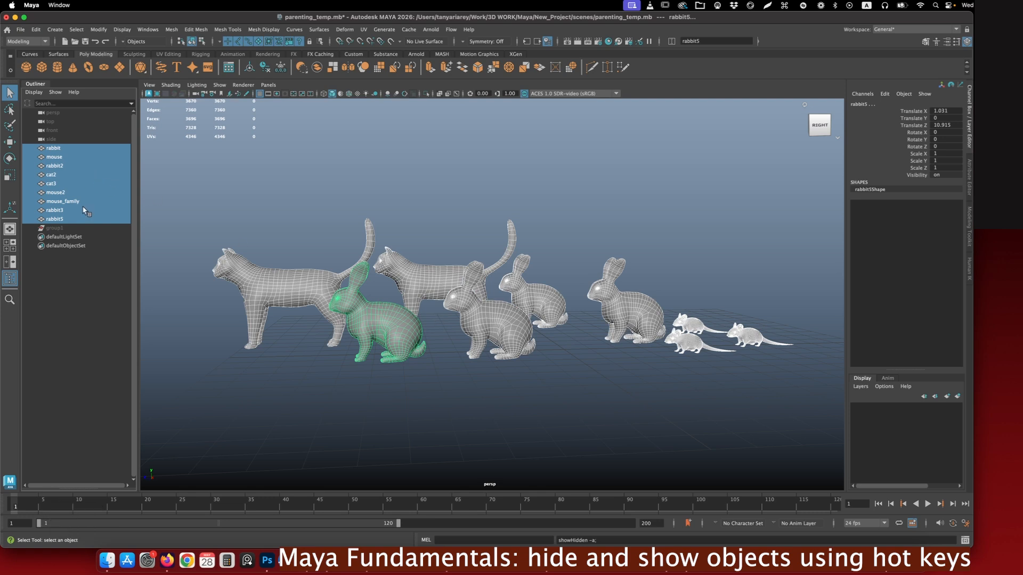
- Undo the last show operation and toggle the visibility of all selected objects, rabbit through rabbit5
{"action": "key", "text": "super+z"}
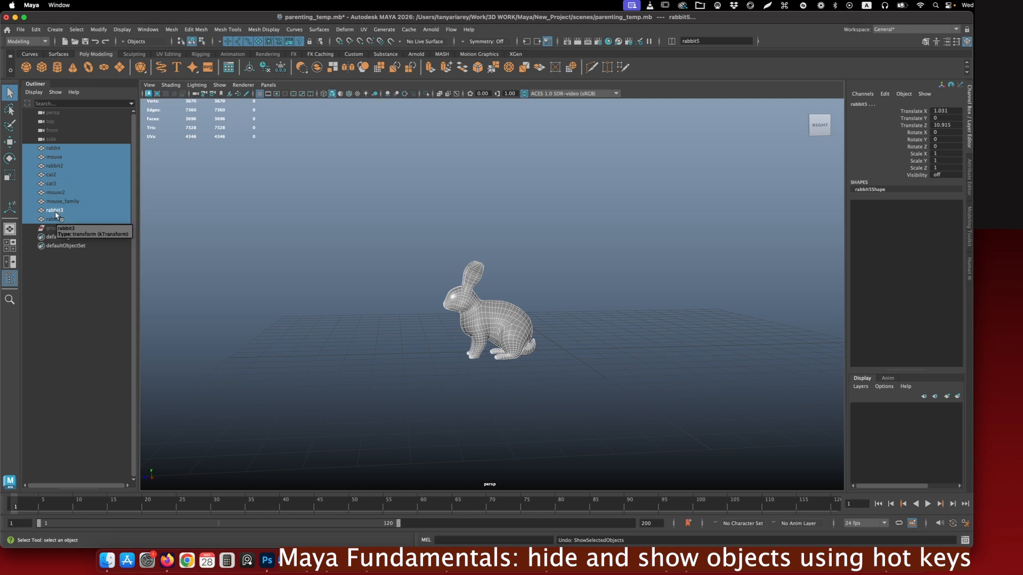
{"action": "key", "text": "h"}
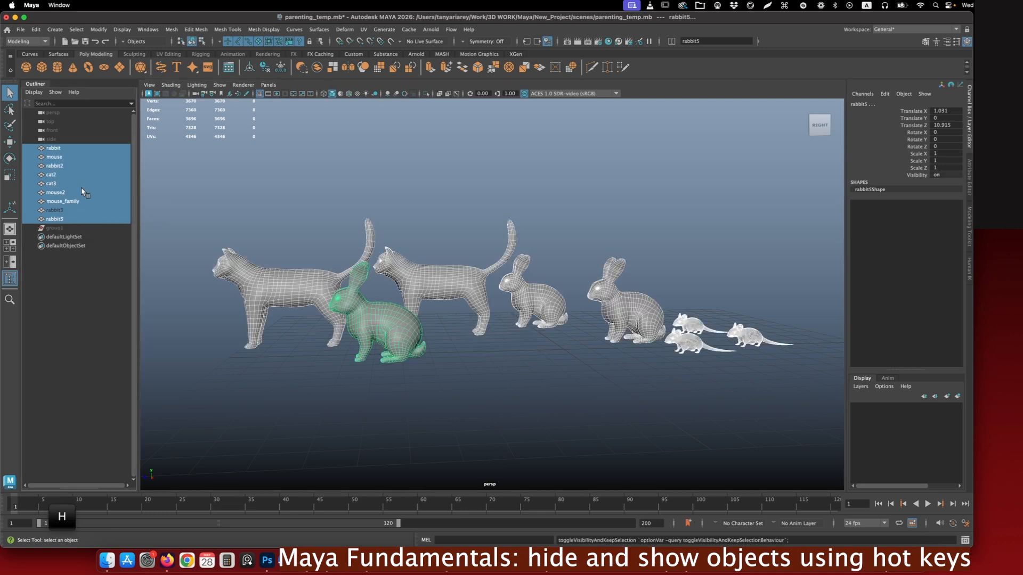
{"action": "left_click", "coordinate": [55, 212]}
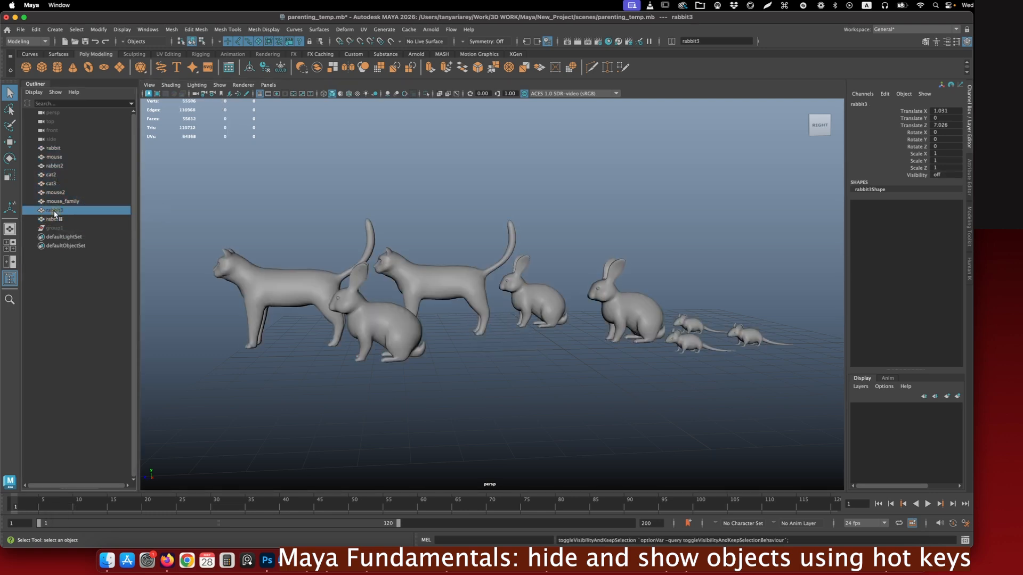
{"action": "left_click", "coordinate": [50, 211]}
{"action": "left_click", "coordinate": [54, 219]}
{"action": "left_click", "coordinate": [50, 200]}
{"action": "left_click", "coordinate": [50, 192]}
{"action": "left_click", "coordinate": [50, 184]}
{"action": "left_click", "coordinate": [49, 174]}
{"action": "left_click", "coordinate": [49, 166]}
{"action": "left_click", "coordinate": [49, 156]}
{"action": "left_click", "coordinate": [49, 148]}
{"action": "left_click", "coordinate": [380, 221]}
{"action": "left_click", "coordinate": [64, 149]}
{"action": "left_click", "coordinate": [275, 202]}
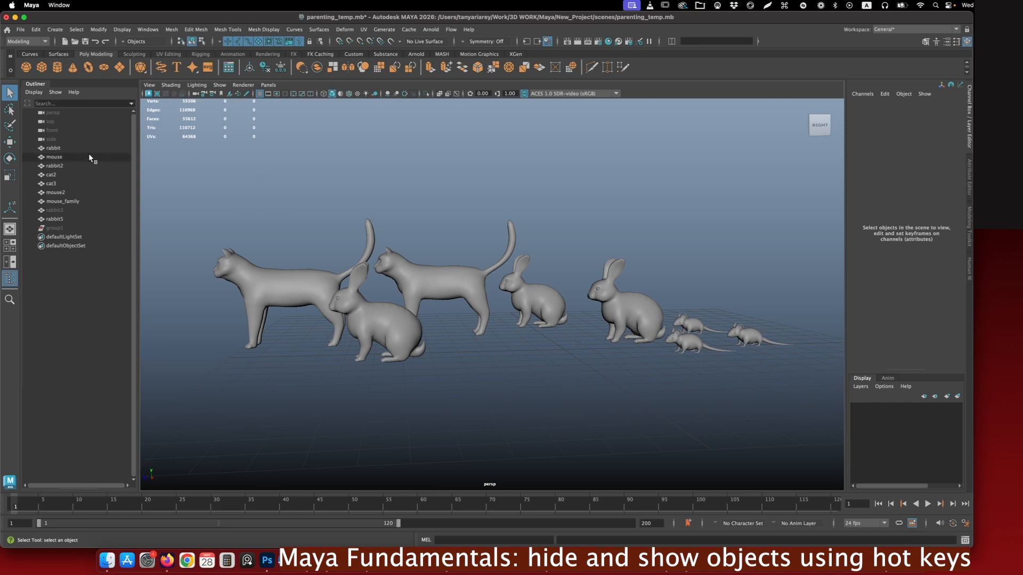
- Show all hidden objects in the scene at once
{"action": "left_click", "coordinate": [118, 30]}
{"action": "mouse_move", "coordinate": [140, 88]}
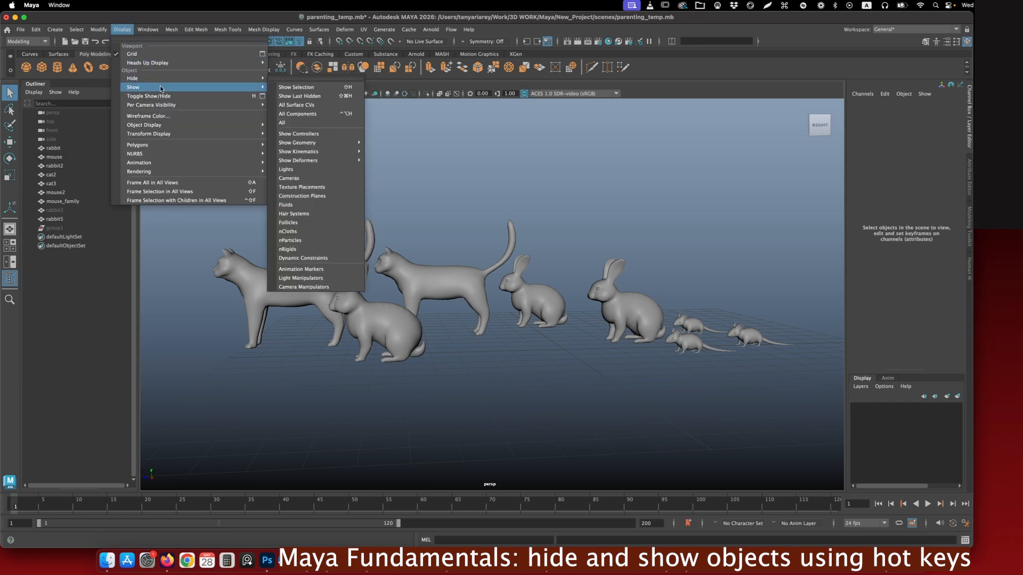
{"action": "left_click", "coordinate": [303, 123]}
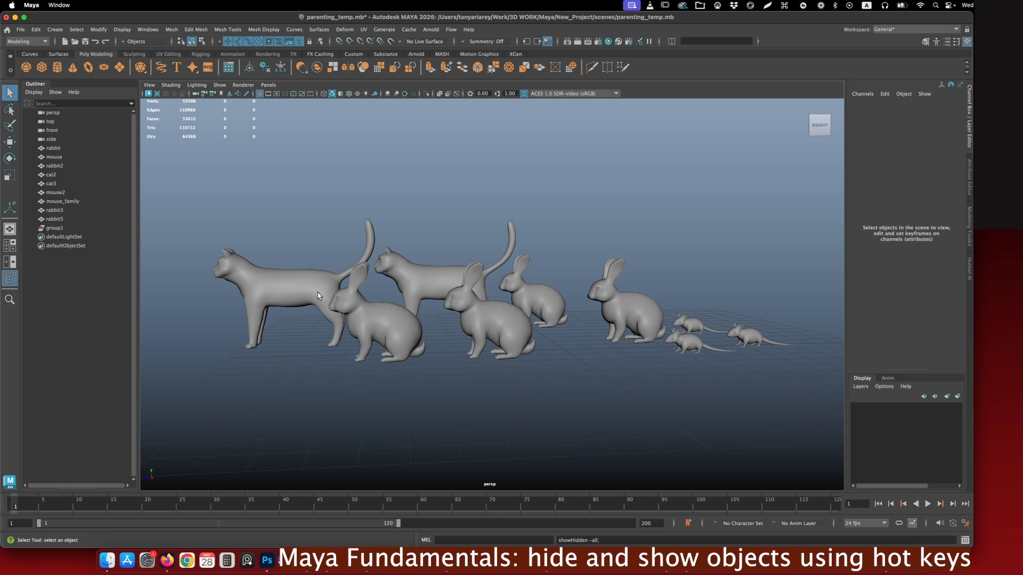
- Hide rabbit3, the rear rabbit and rabbit5 one after the other
{"action": "left_click", "coordinate": [515, 328]}
{"action": "left_click", "coordinate": [516, 332]}
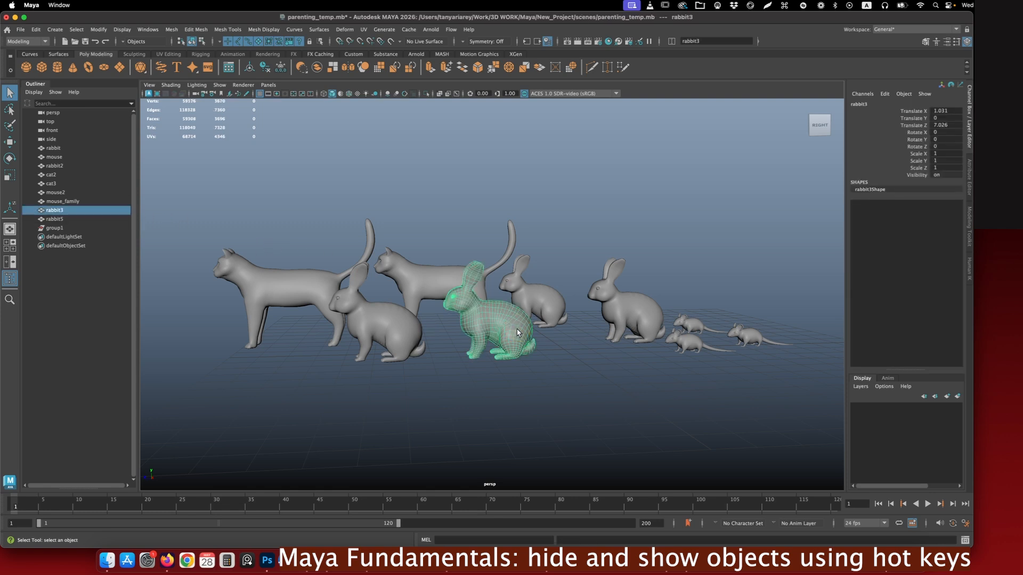
{"action": "key", "text": "h"}
{"action": "left_click", "coordinate": [543, 306]}
{"action": "key", "text": "h"}
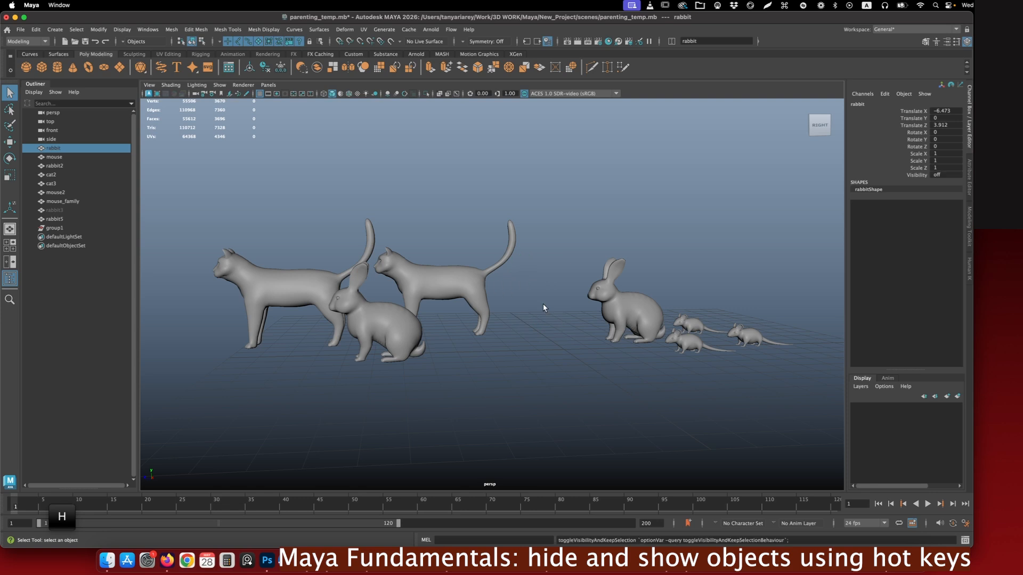
{"action": "left_click", "coordinate": [402, 334]}
{"action": "key", "text": "h"}
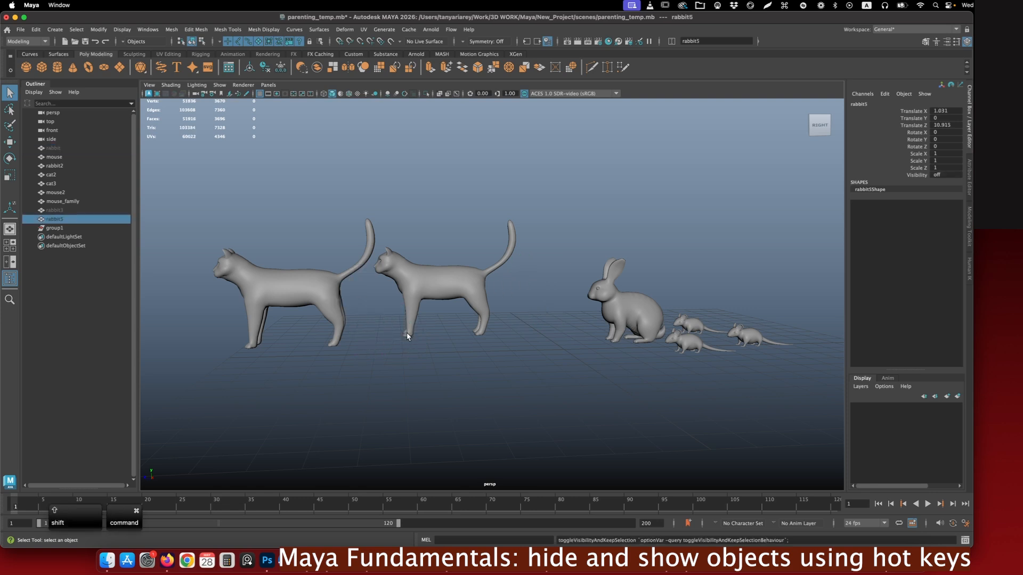
- Show the last hidden object, rabbit5, and look up the Show Last Hidden command
{"action": "key", "text": "super+shift+h"}
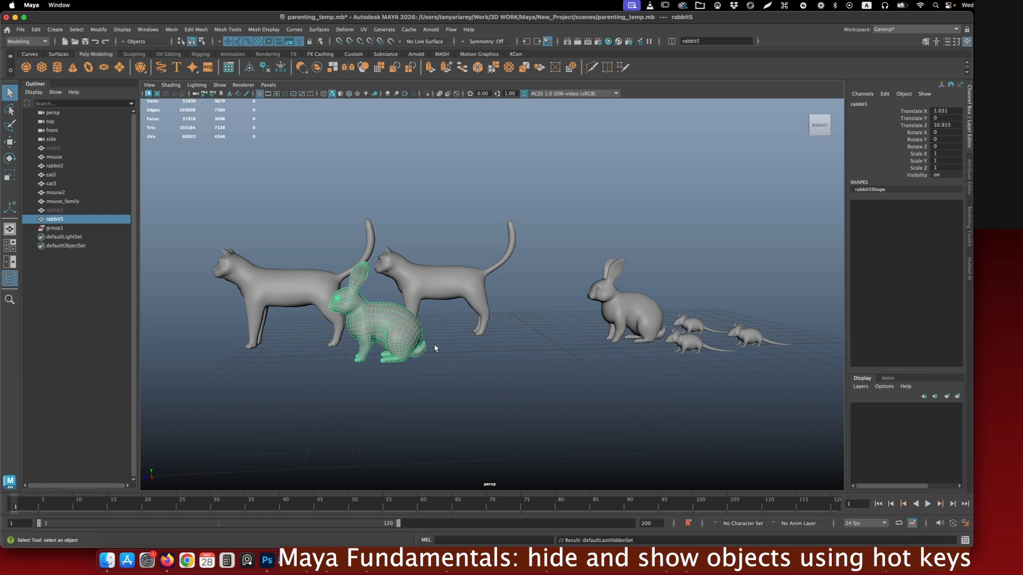
{"action": "left_click", "coordinate": [122, 30]}
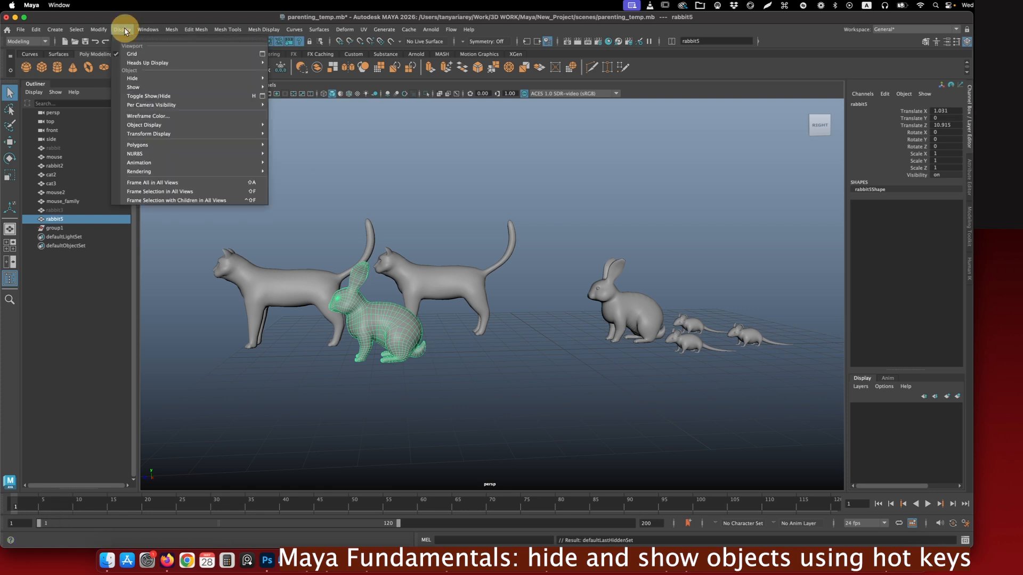
{"action": "mouse_move", "coordinate": [143, 89]}
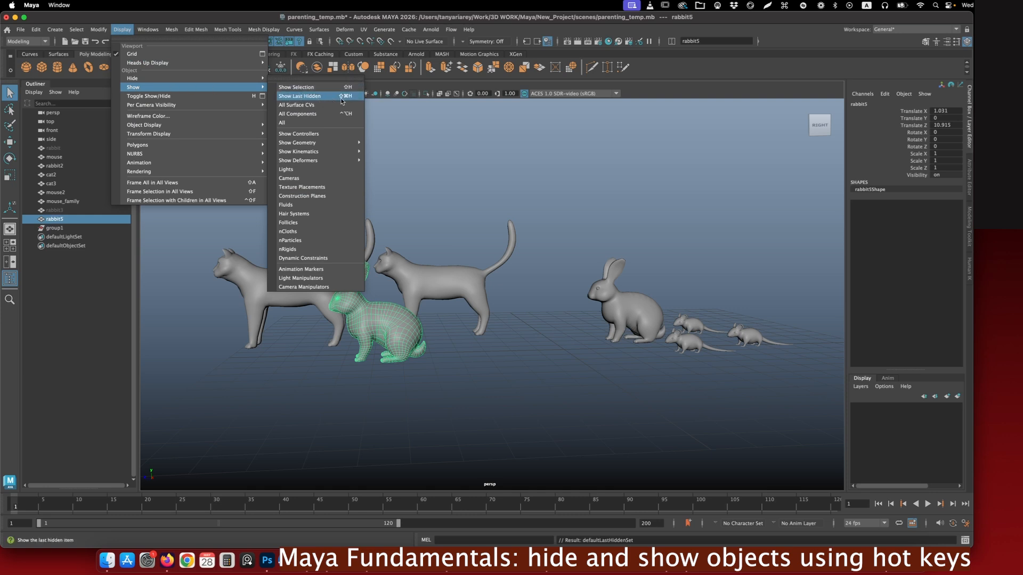
{"action": "left_click", "coordinate": [519, 255]}
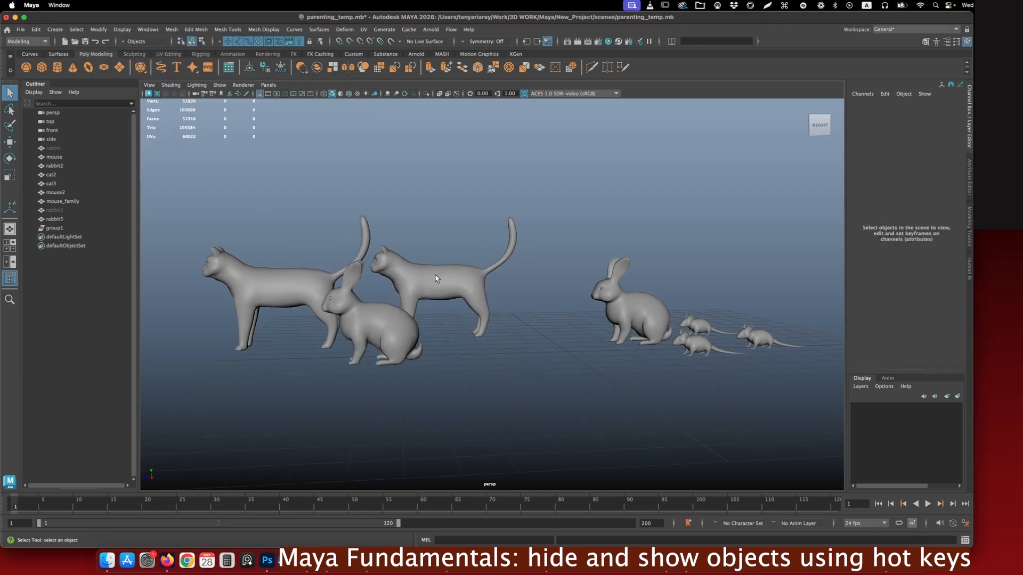
- Switch cat3 to face selection, select a rectangular block of faces on its flank and hide them
{"action": "left_click", "coordinate": [427, 269]}
{"action": "scroll", "coordinate": [423, 272], "scroll_direction": "up", "scroll_amount": 5}
{"action": "scroll", "coordinate": [452, 264], "scroll_direction": "down", "scroll_amount": 1}
{"action": "middle_click_drag", "start_coordinate": [454, 262], "coordinate": [472, 222], "text": "alt"}
{"action": "right_click", "coordinate": [472, 221], "text": "shift"}
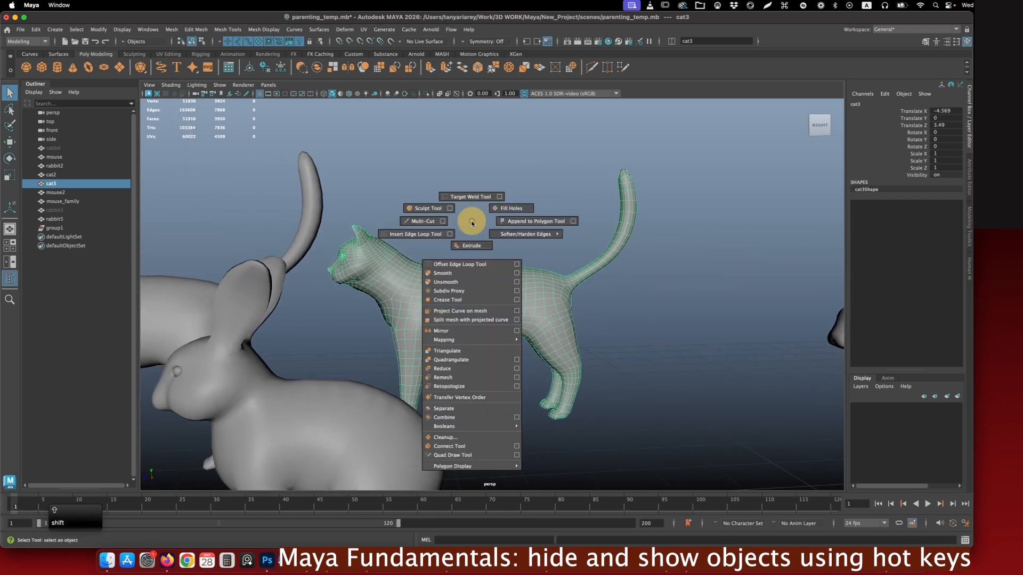
{"action": "right_click_drag", "start_coordinate": [500, 221], "coordinate": [506, 249]}
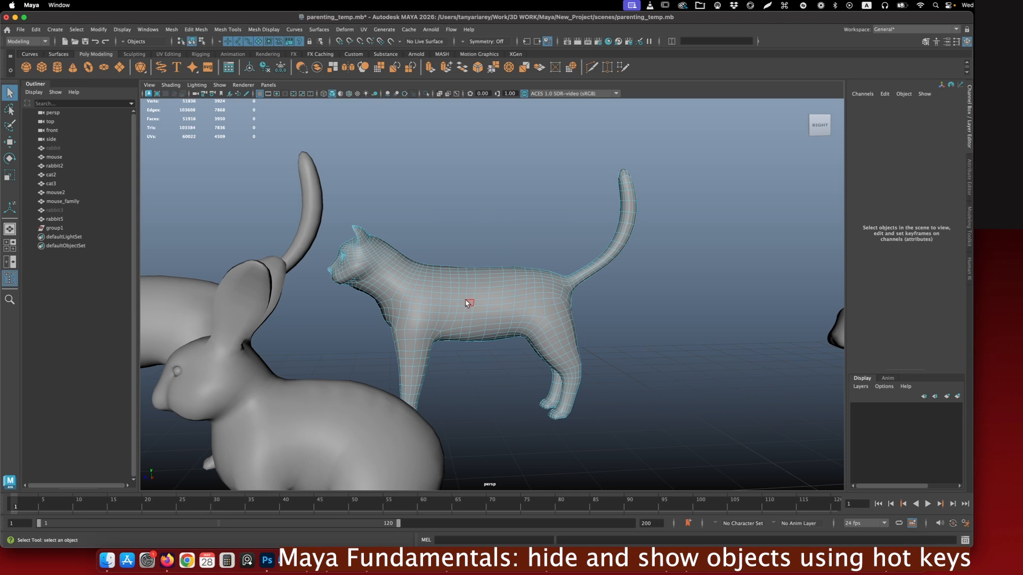
{"action": "left_click_drag", "start_coordinate": [447, 294], "coordinate": [507, 309]}
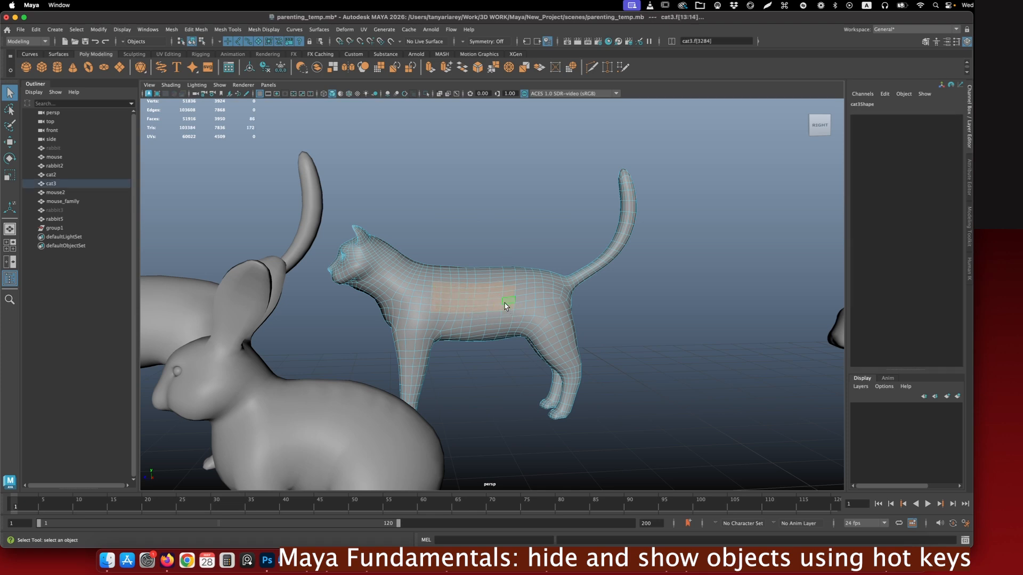
{"action": "key", "text": "ctrl+h"}
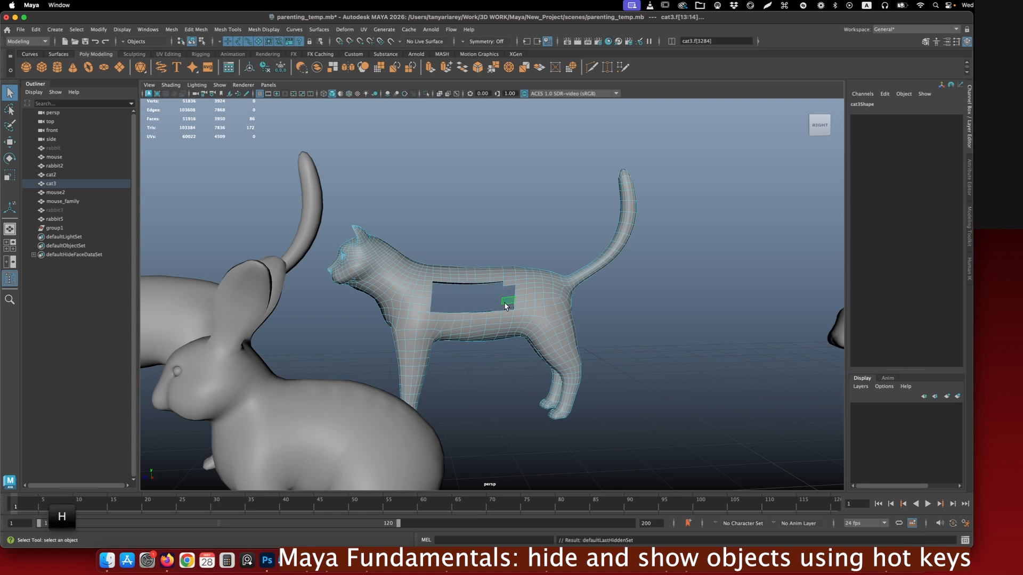
- Hide further patches of faces along cat3's back and on its hind thigh
{"action": "left_click_drag", "start_coordinate": [555, 283], "coordinate": [490, 272], "text": "alt"}
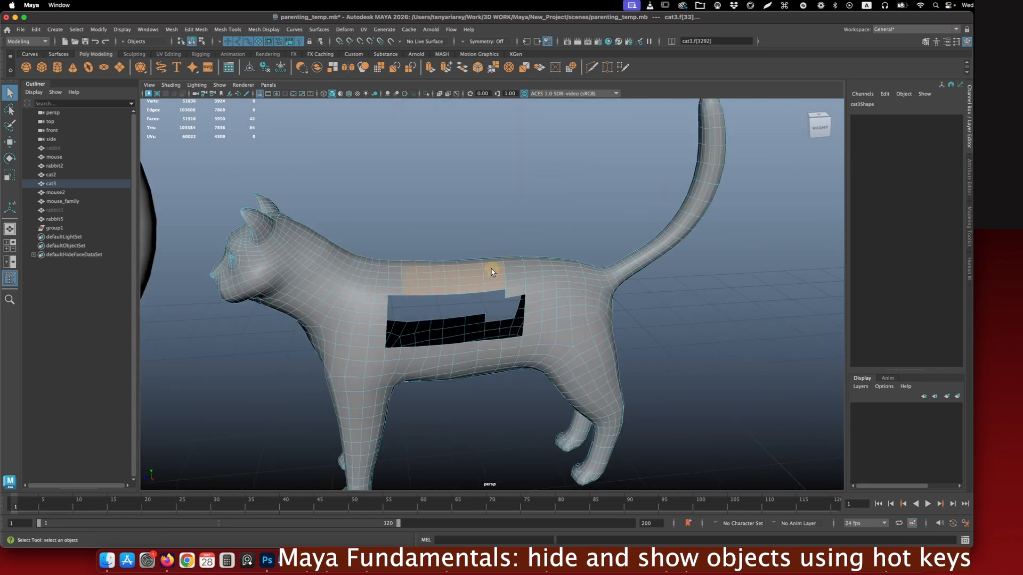
{"action": "key", "text": "ctrl+h"}
{"action": "left_click_drag", "start_coordinate": [426, 289], "coordinate": [486, 244]}
{"action": "key", "text": "ctrl+h"}
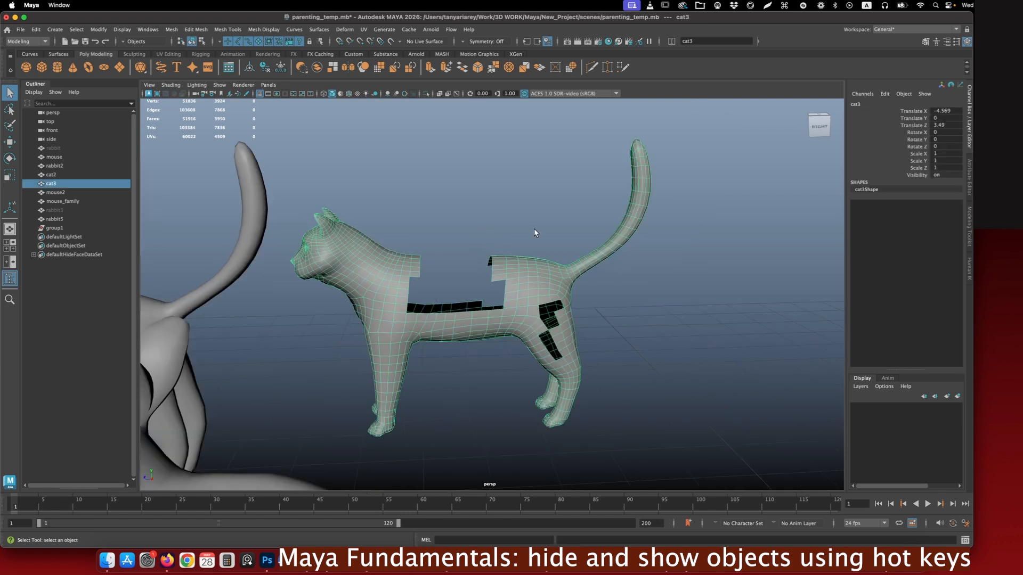
{"action": "left_click_drag", "start_coordinate": [495, 258], "coordinate": [464, 257], "text": "alt"}
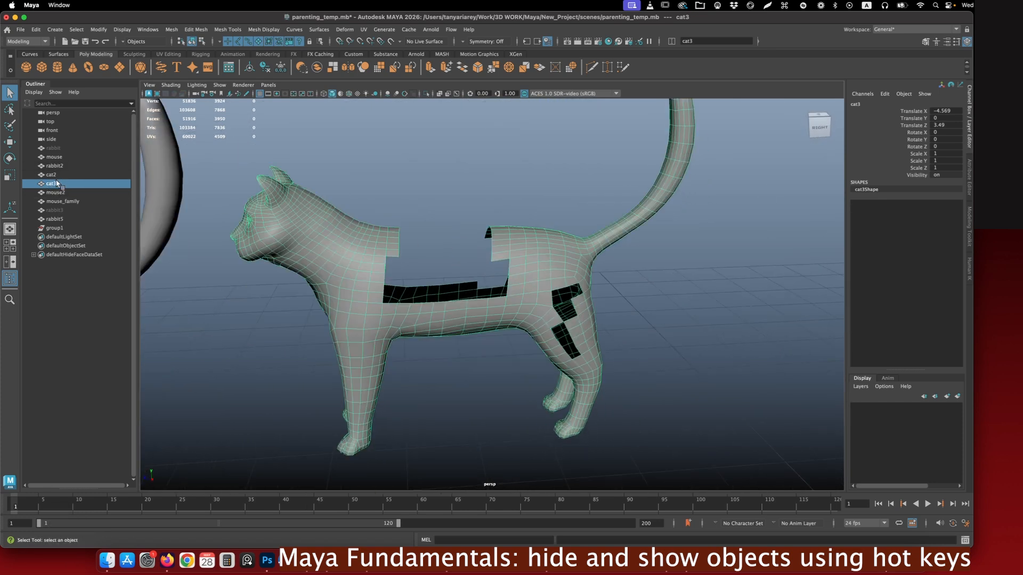
- Show all hidden components of cat3, and undo that
{"action": "left_click", "coordinate": [579, 301]}
{"action": "key", "text": "ctrl+alt+h"}
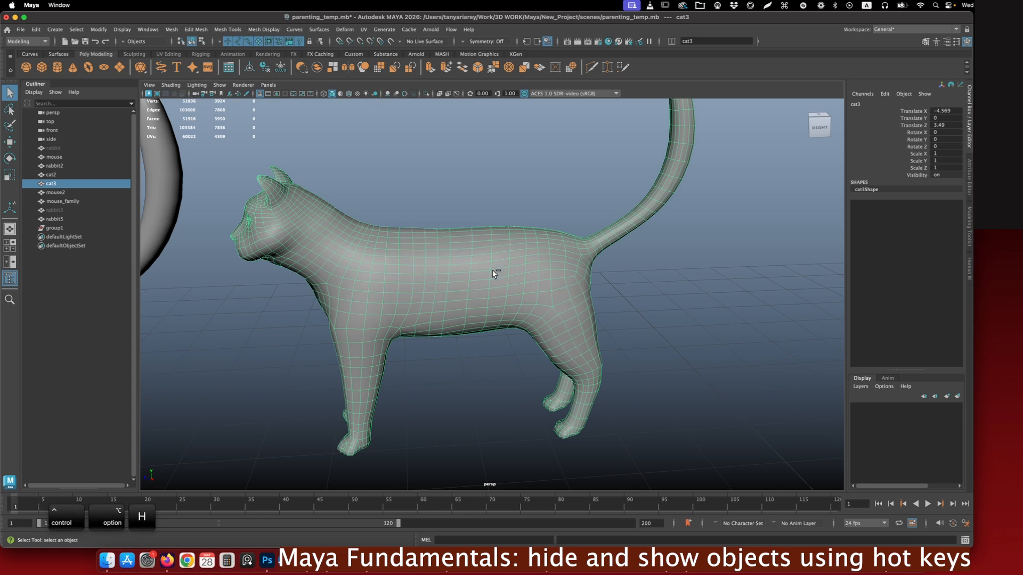
{"action": "key", "text": "ctrl+z"}
- Select a few faces on cat3 and show all of its hidden components
{"action": "right_click_drag", "start_coordinate": [515, 234], "coordinate": [518, 256]}
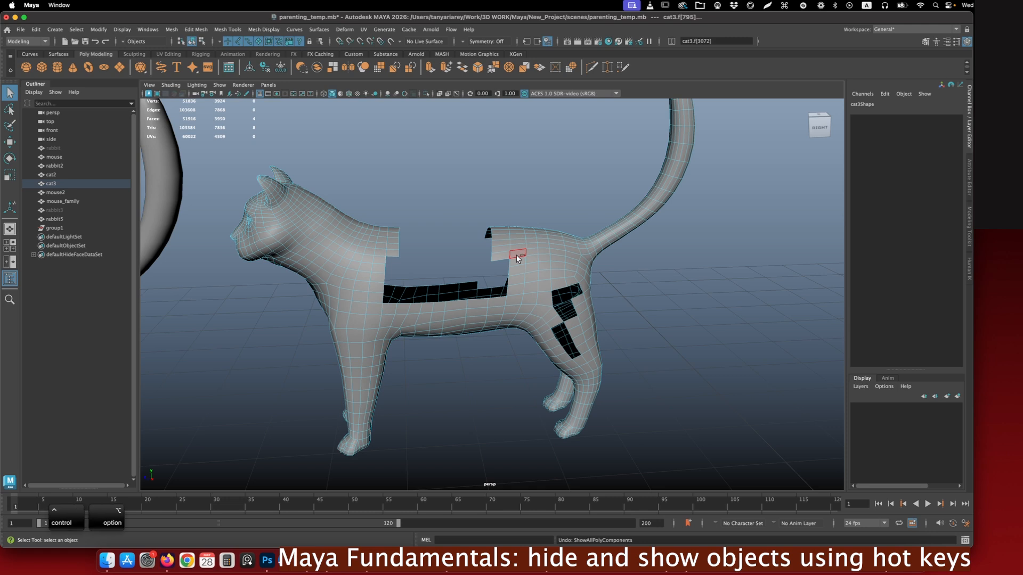
{"action": "key", "text": "ctrl+alt+h"}
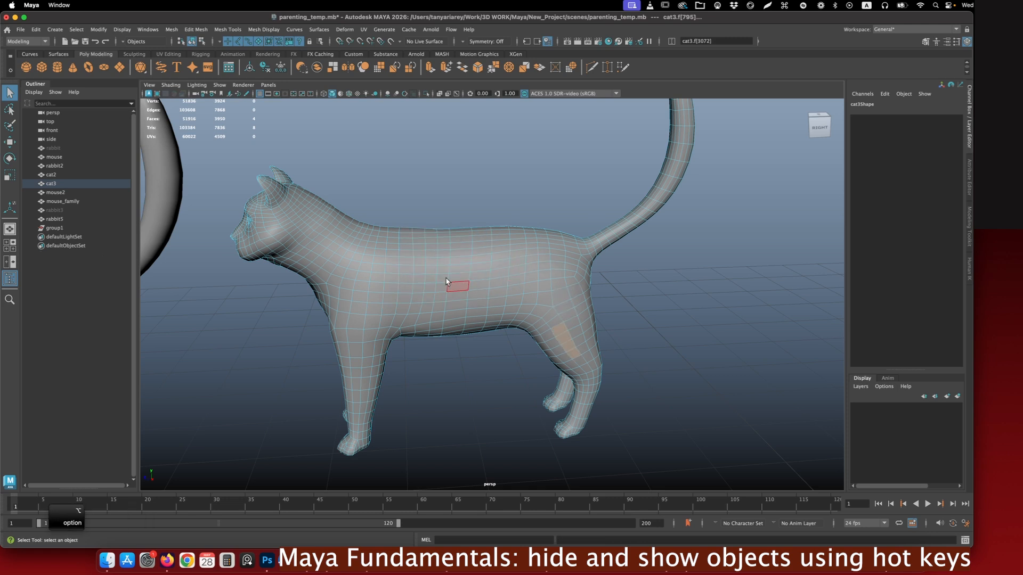
- Frame cat3, select a patch of faces in the middle of its flank and hide them
{"action": "scroll", "coordinate": [531, 310], "scroll_direction": "down", "scroll_amount": 5}
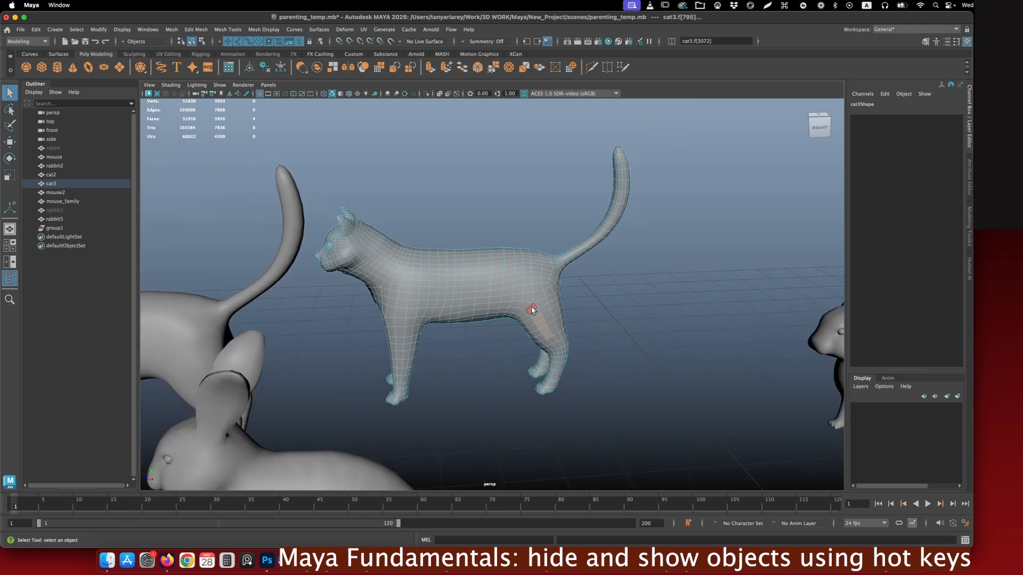
{"action": "scroll", "coordinate": [532, 310], "scroll_direction": "down", "scroll_amount": 3}
{"action": "right_click_drag", "start_coordinate": [416, 243], "coordinate": [450, 236]}
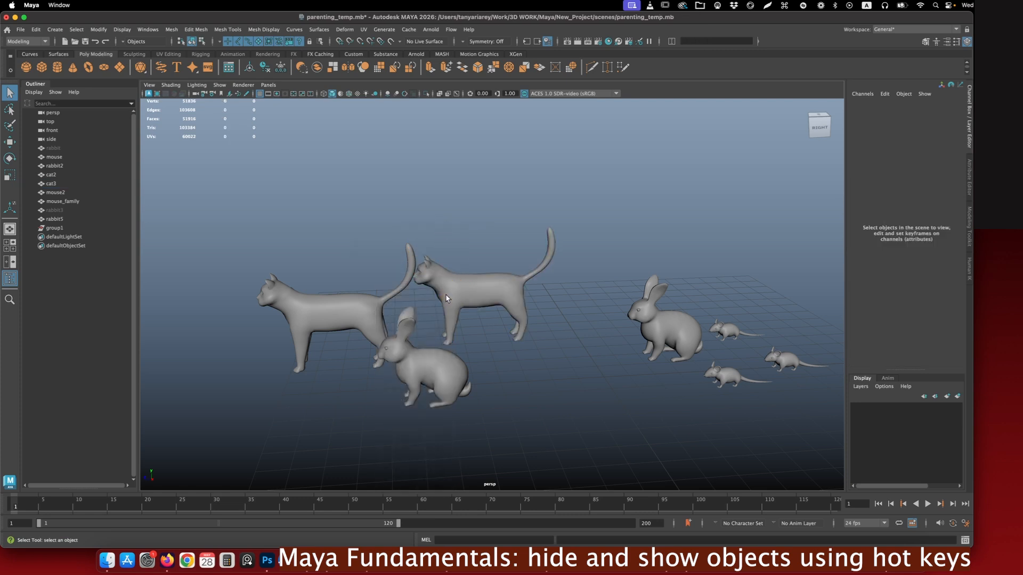
{"action": "left_click", "coordinate": [346, 309]}
{"action": "left_click", "coordinate": [498, 294]}
{"action": "key", "text": "f"}
{"action": "right_click_drag", "start_coordinate": [469, 252], "coordinate": [457, 281]}
{"action": "left_click", "coordinate": [437, 281]}
{"action": "left_click", "coordinate": [455, 281], "text": "shift"}
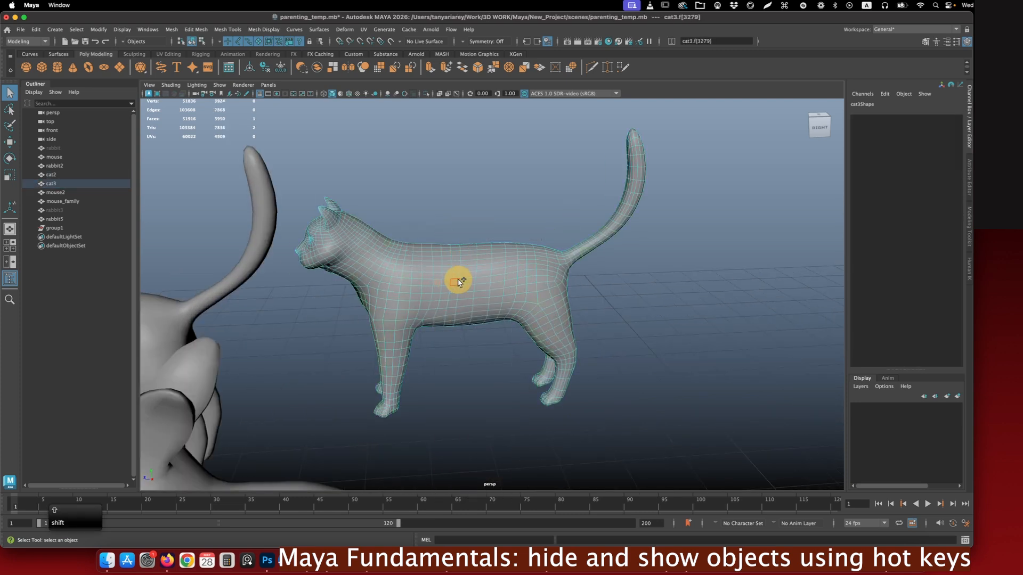
{"action": "left_click_drag", "start_coordinate": [435, 272], "coordinate": [480, 300], "text": "shift"}
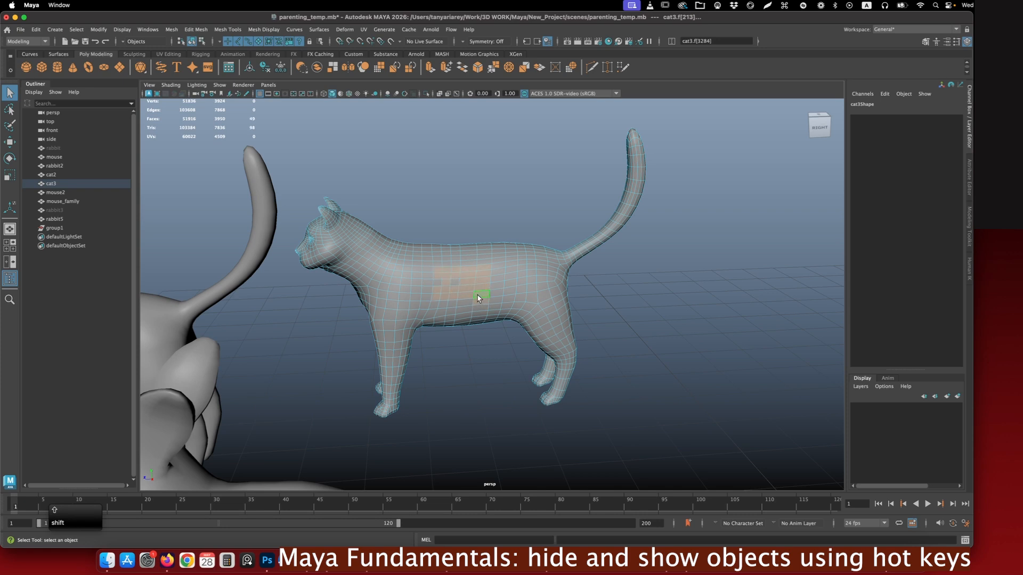
{"action": "key", "text": "h"}
- Select a rectangular patch of faces on cat2's flank and hide them
{"action": "scroll", "coordinate": [461, 357], "scroll_direction": "down", "scroll_amount": 5}
{"action": "left_click", "coordinate": [356, 324]}
{"action": "scroll", "coordinate": [358, 327], "scroll_direction": "up", "scroll_amount": 3}
{"action": "middle_click_drag", "start_coordinate": [359, 333], "coordinate": [451, 349], "text": "alt"}
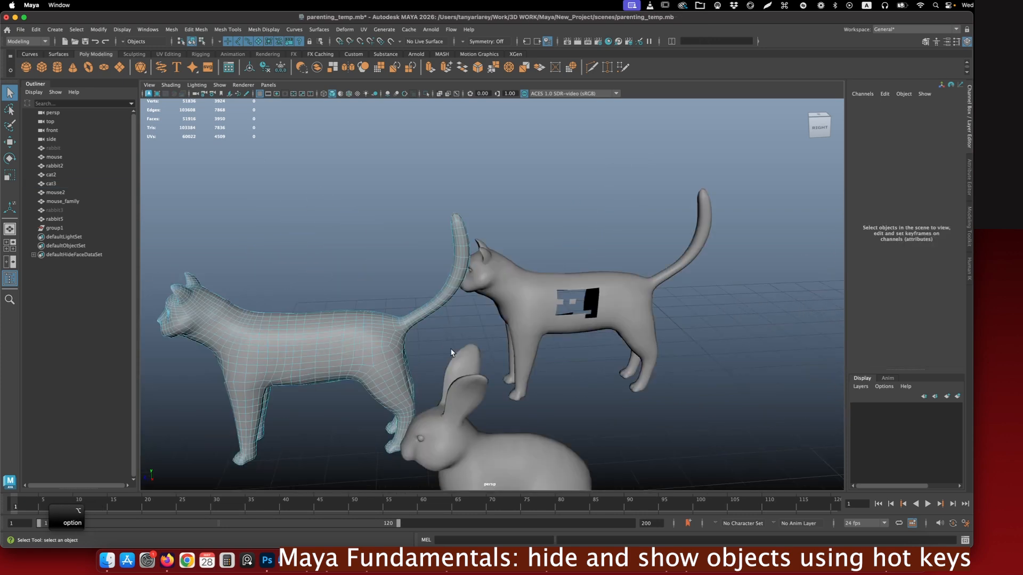
{"action": "middle_click_drag", "start_coordinate": [346, 343], "coordinate": [364, 335], "text": "alt"}
{"action": "left_click_drag", "start_coordinate": [315, 321], "coordinate": [389, 352]}
{"action": "key", "text": "h"}
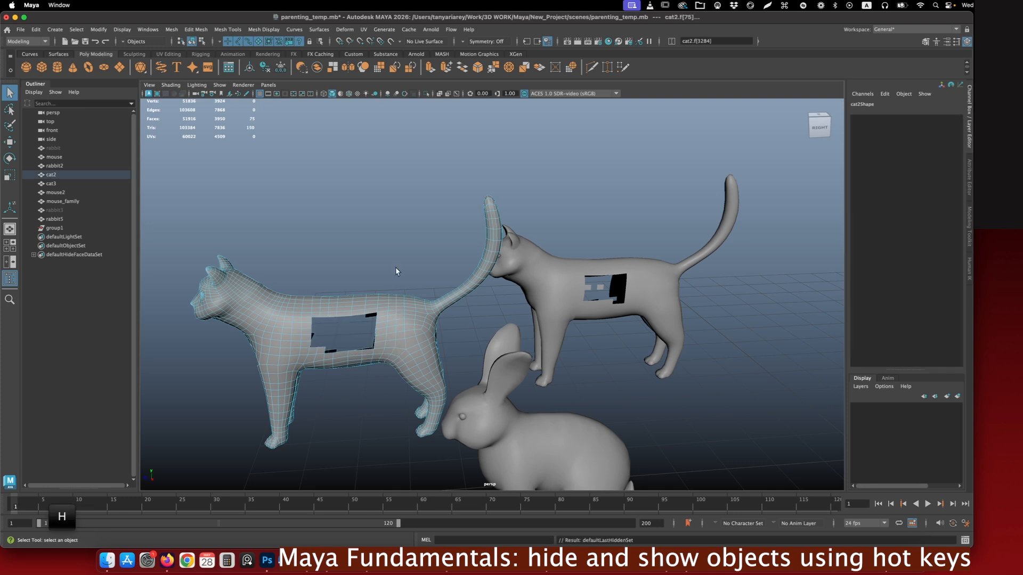
- Clear the selection and show all hidden polygon components on both cats
{"action": "right_click_drag", "start_coordinate": [421, 245], "coordinate": [447, 237]}
{"action": "left_click", "coordinate": [464, 289]}
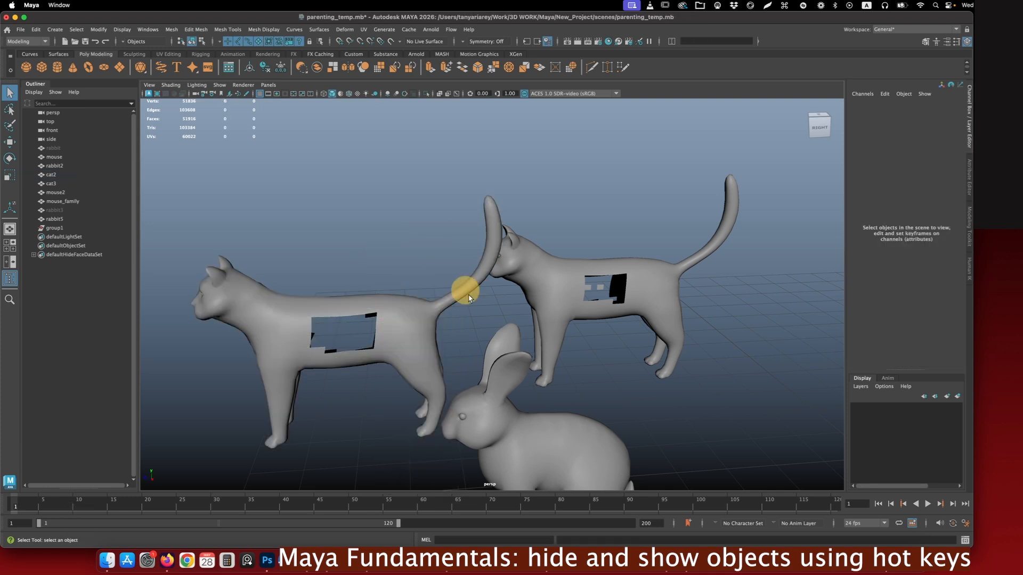
{"action": "scroll", "coordinate": [518, 347], "scroll_direction": "down", "scroll_amount": 2}
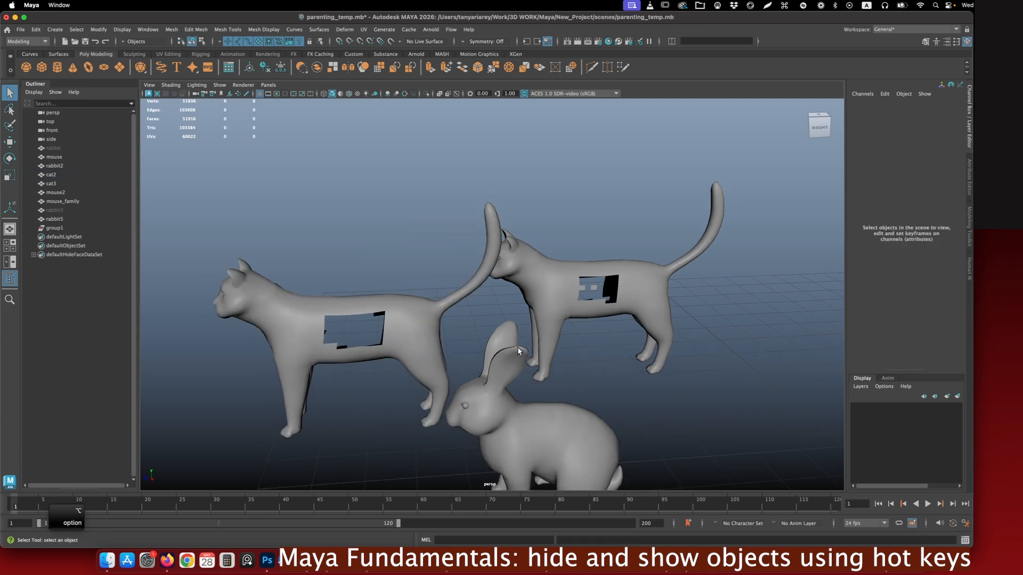
{"action": "key", "text": "ctrl+shift+h"}
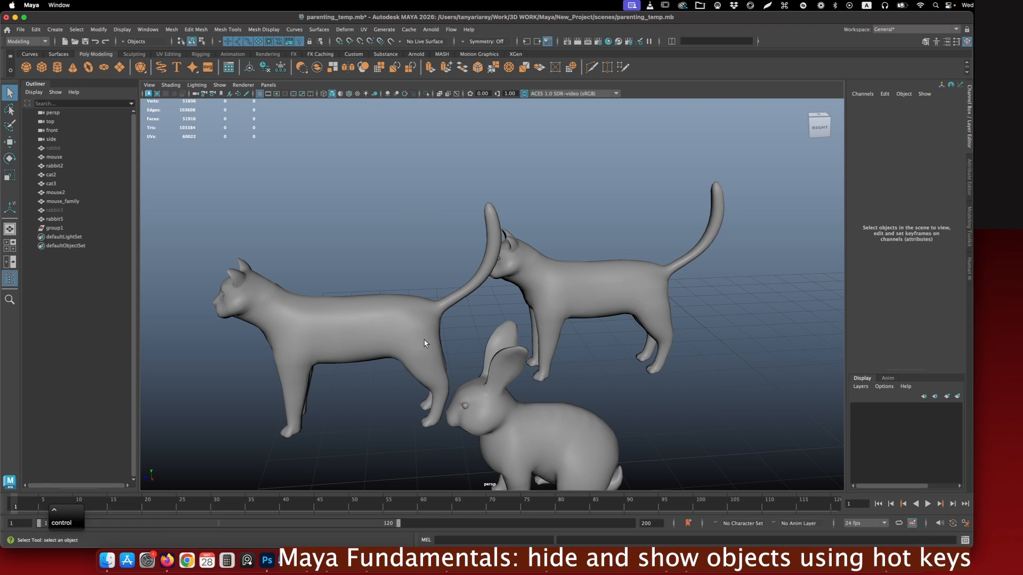
- Look up the command for showing all hidden components among the Display options
{"action": "left_click_drag", "start_coordinate": [424, 343], "coordinate": [402, 329], "text": "alt"}
{"action": "left_click_drag", "start_coordinate": [402, 330], "coordinate": [406, 332], "text": "alt"}
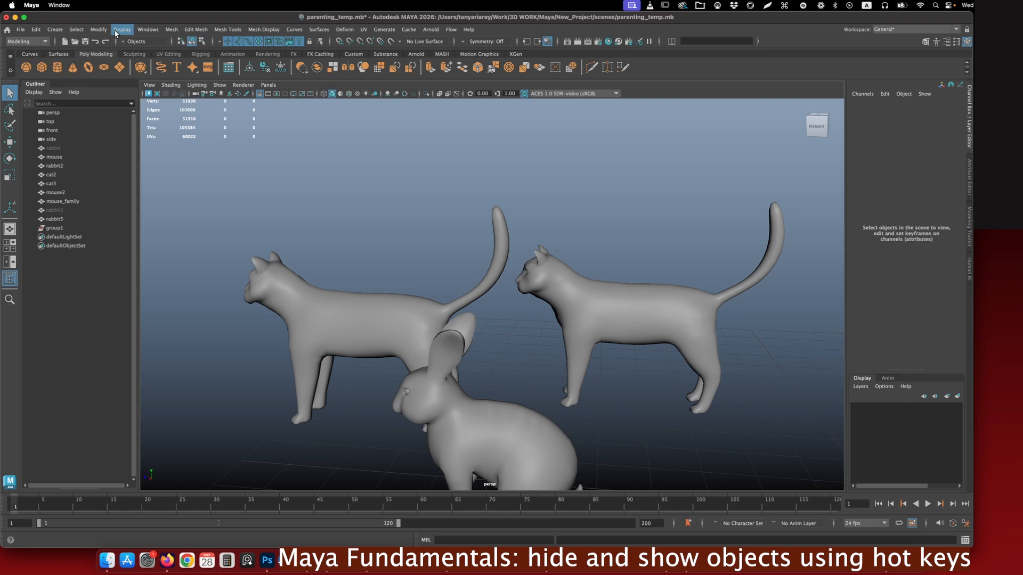
{"action": "left_click", "coordinate": [120, 30]}
{"action": "mouse_move", "coordinate": [142, 88]}
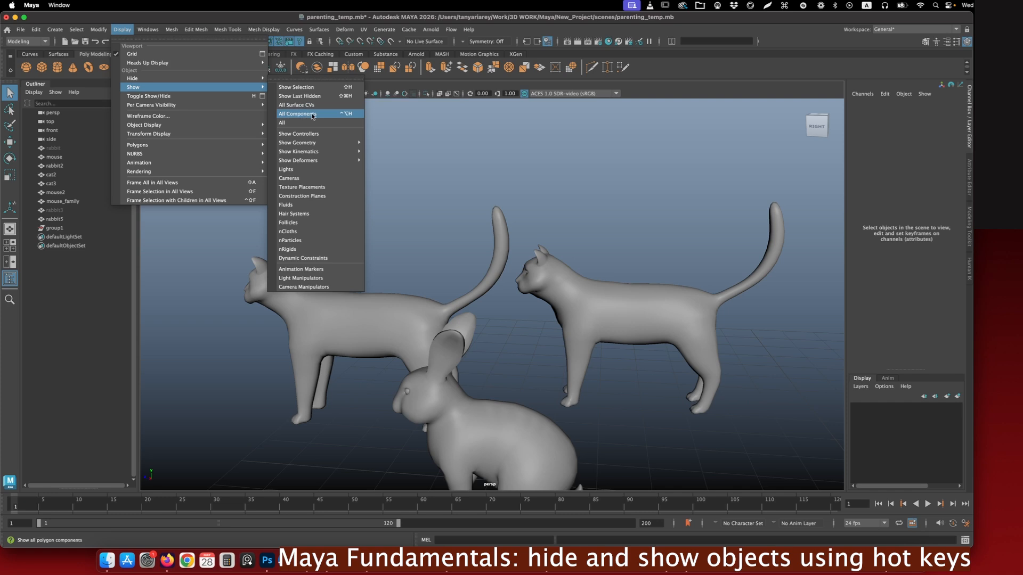
- Select cat3 and switch isolate select on, off and on again
{"action": "left_click", "coordinate": [548, 264]}
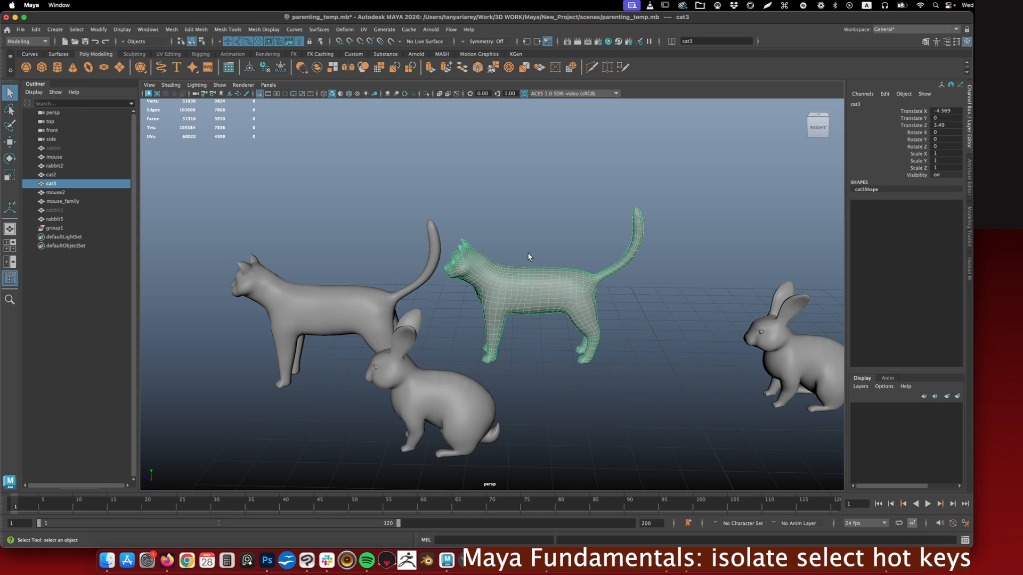
{"action": "key", "text": "ctrl"}
{"action": "key", "text": "slash"}
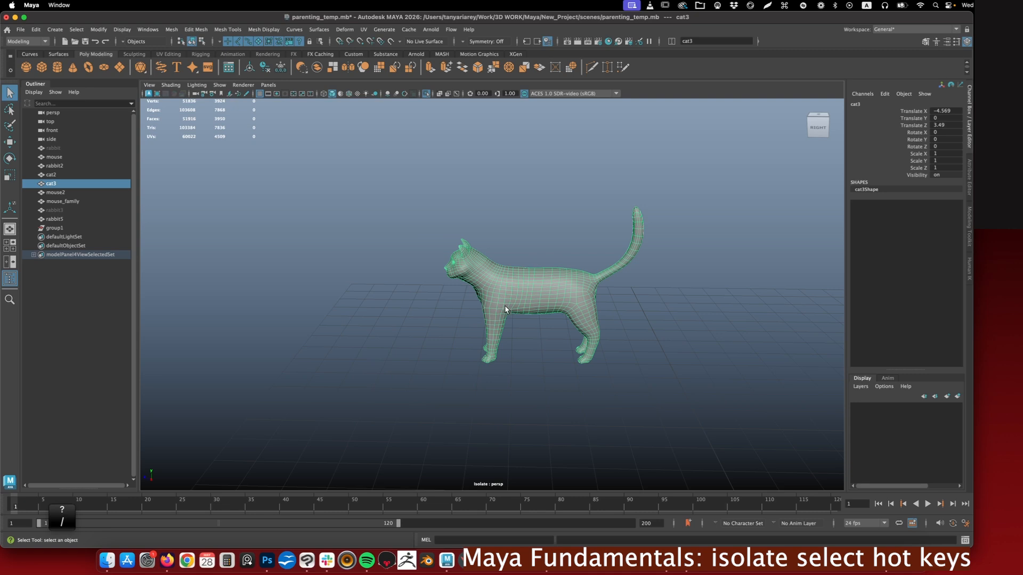
{"action": "key", "text": "slash"}
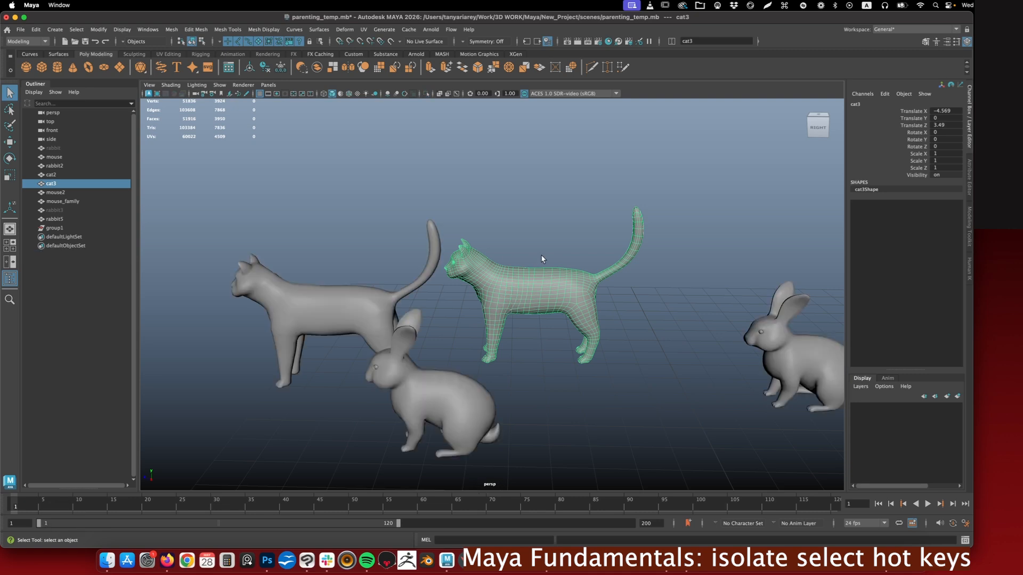
{"action": "key", "text": "slash"}
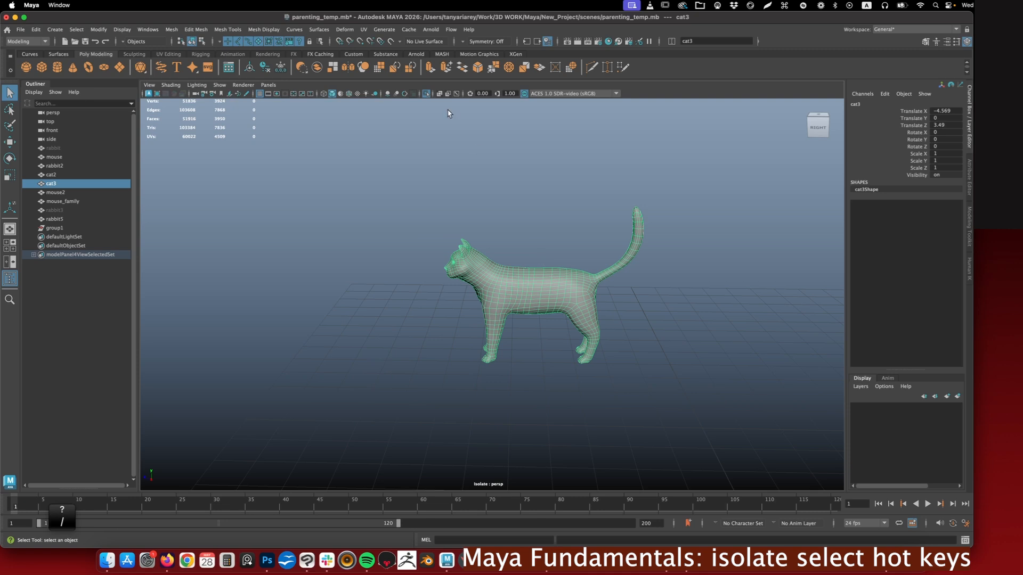
- Toggle the viewport's isolate select off, on and off again with cat3 selected
{"action": "left_click", "coordinate": [426, 94]}
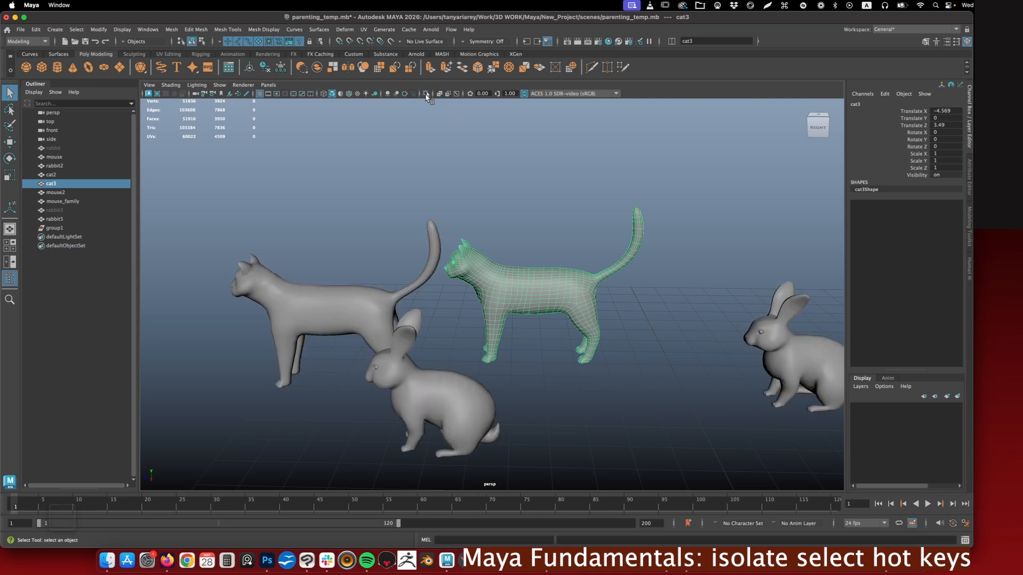
{"action": "left_click", "coordinate": [427, 93]}
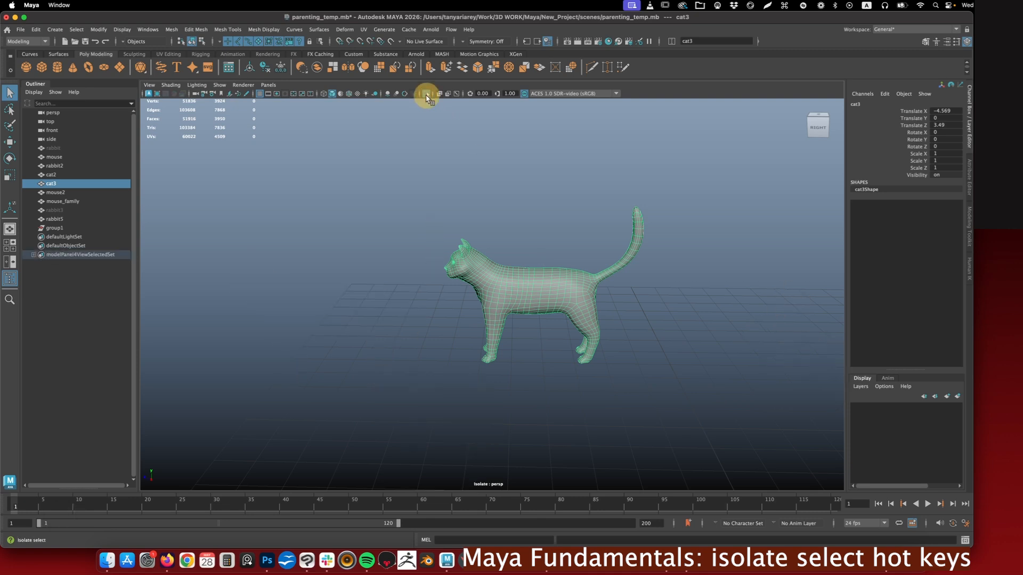
{"action": "left_click", "coordinate": [427, 94]}
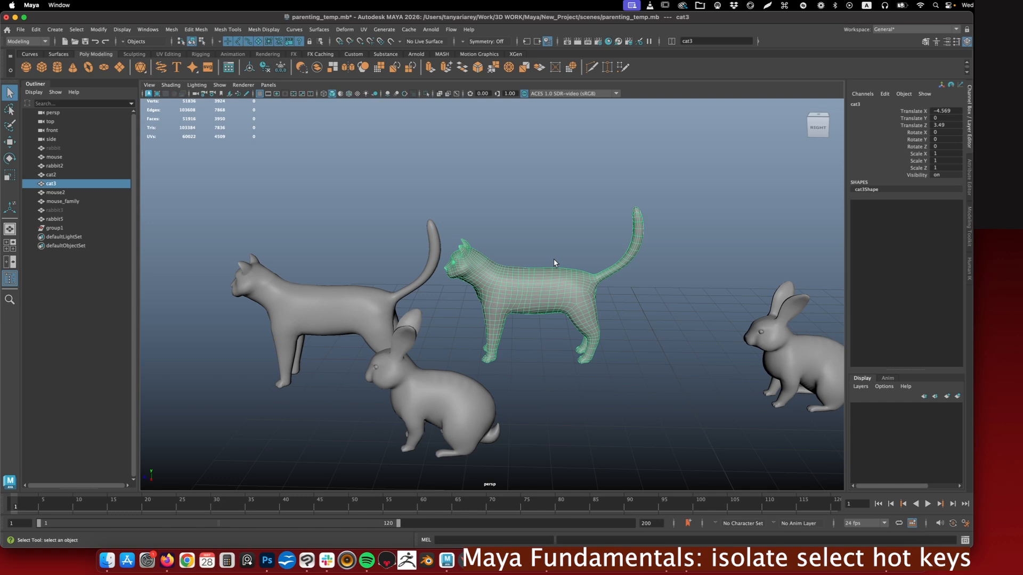
- Isolate cat3, clear the selection and exit isolate select
{"action": "scroll", "coordinate": [552, 289], "scroll_direction": "down", "scroll_amount": 1}
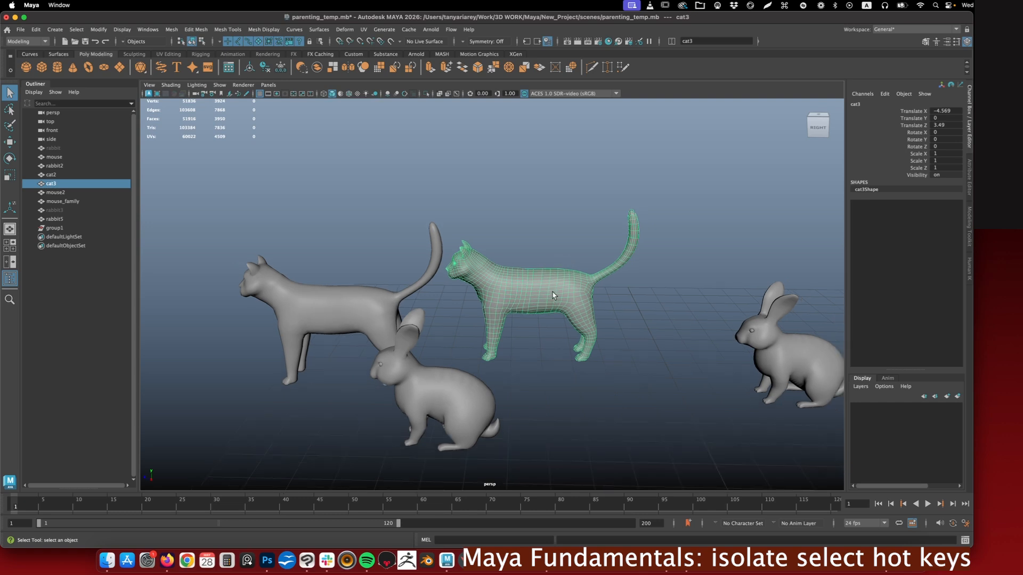
{"action": "key", "text": "ctrl+1"}
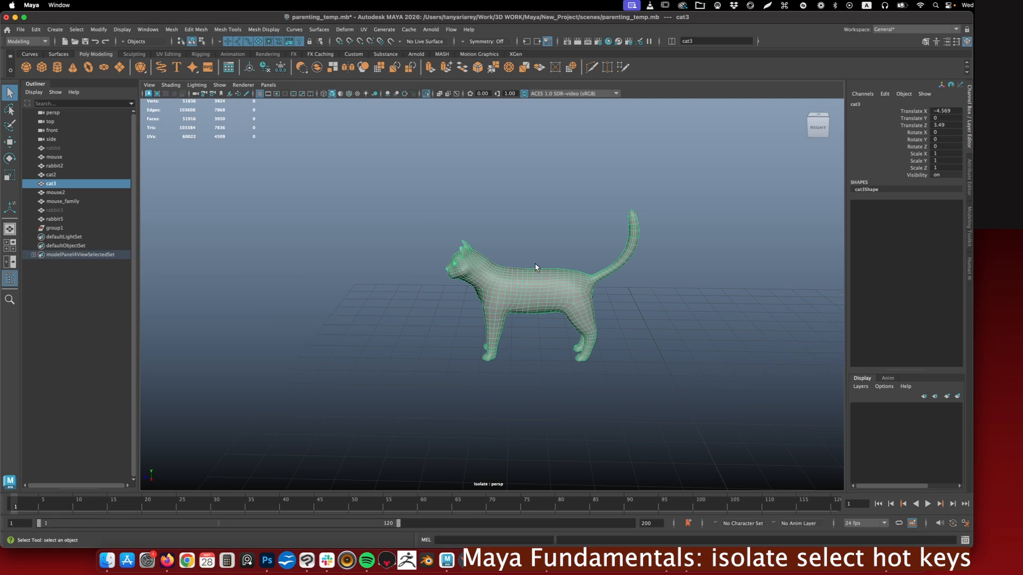
{"action": "key", "text": "shift"}
{"action": "left_click", "coordinate": [610, 290]}
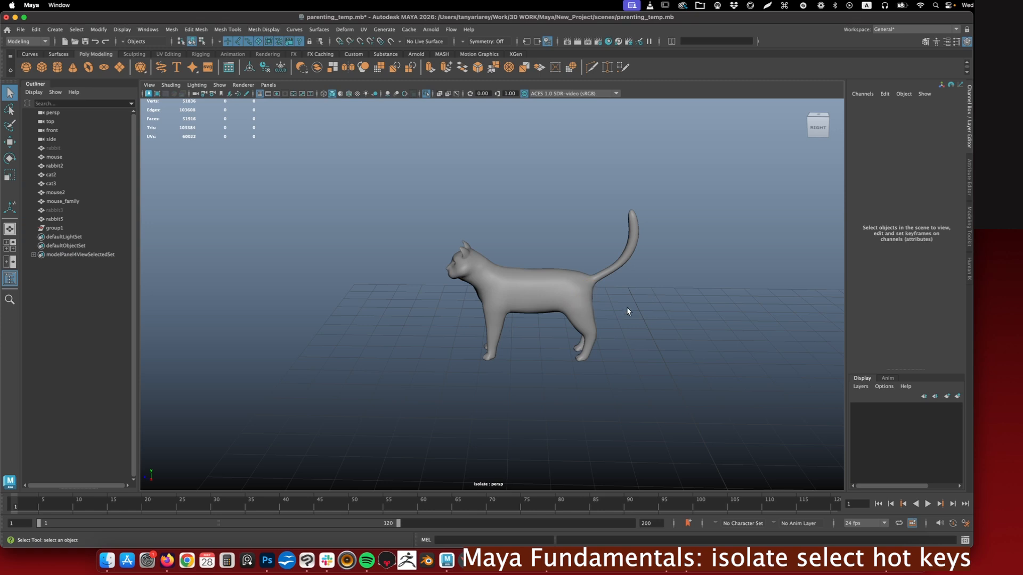
{"action": "key", "text": "shift+i"}
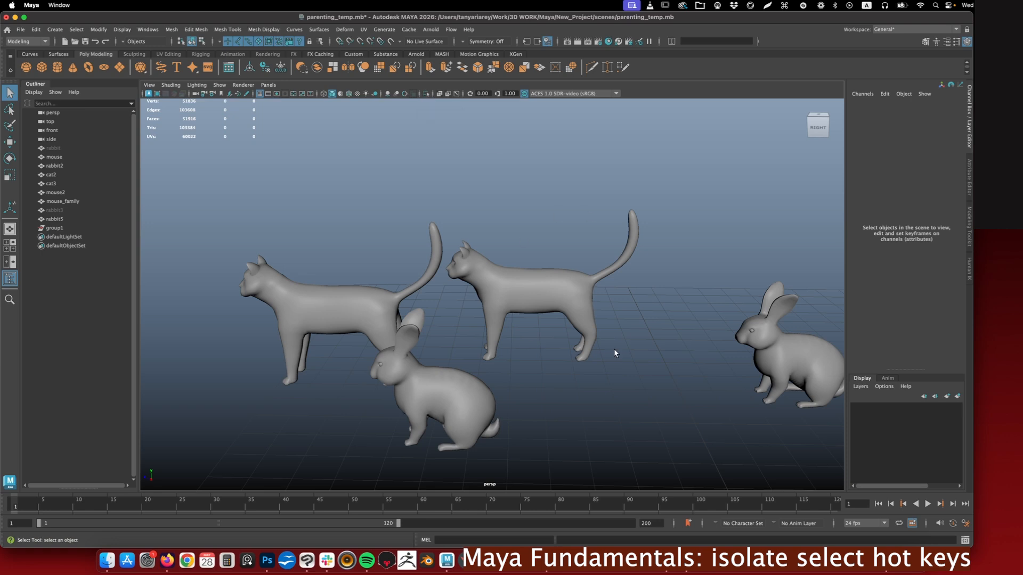
- Select all objects from rabbit to rabbit5 in the Outliner and show the hidden ones
{"action": "scroll", "coordinate": [616, 346], "scroll_direction": "down", "scroll_amount": 2}
{"action": "scroll", "coordinate": [618, 346], "scroll_direction": "down", "scroll_amount": 5}
{"action": "key", "text": "super+a"}
{"action": "left_click", "coordinate": [420, 199]}
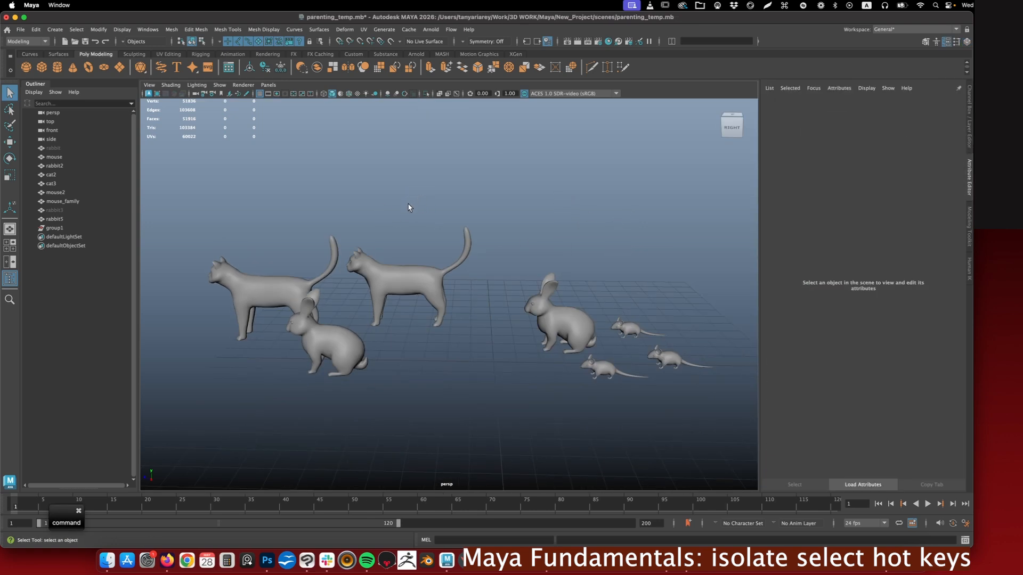
{"action": "left_click", "coordinate": [64, 147]}
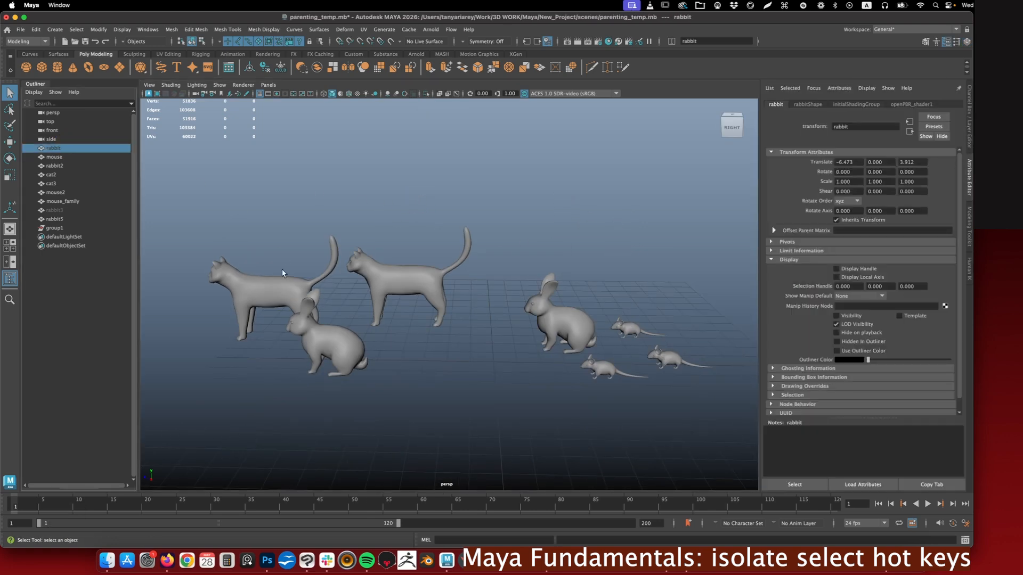
{"action": "left_click", "coordinate": [56, 220], "text": "shift"}
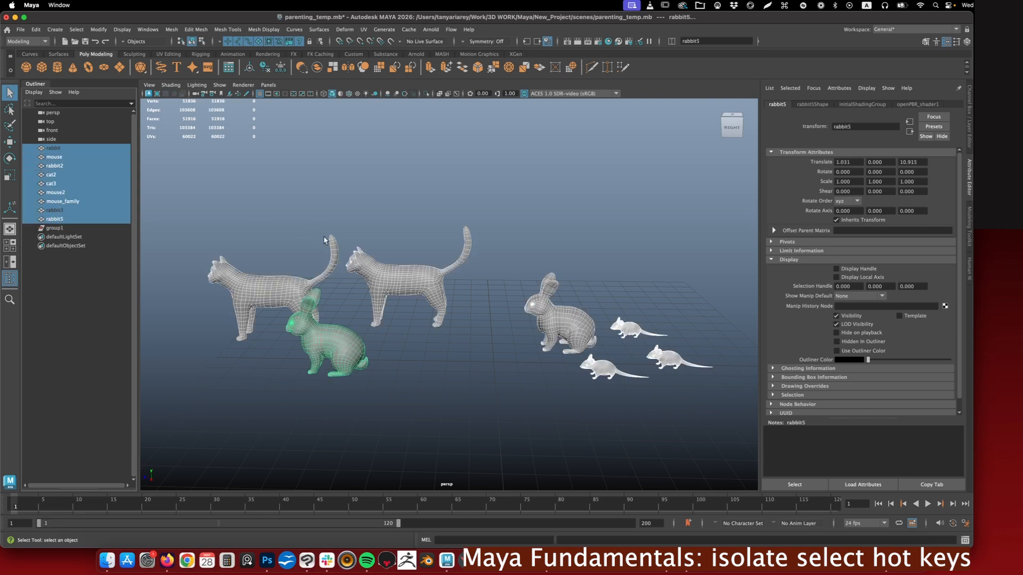
{"action": "key", "text": "shift+h"}
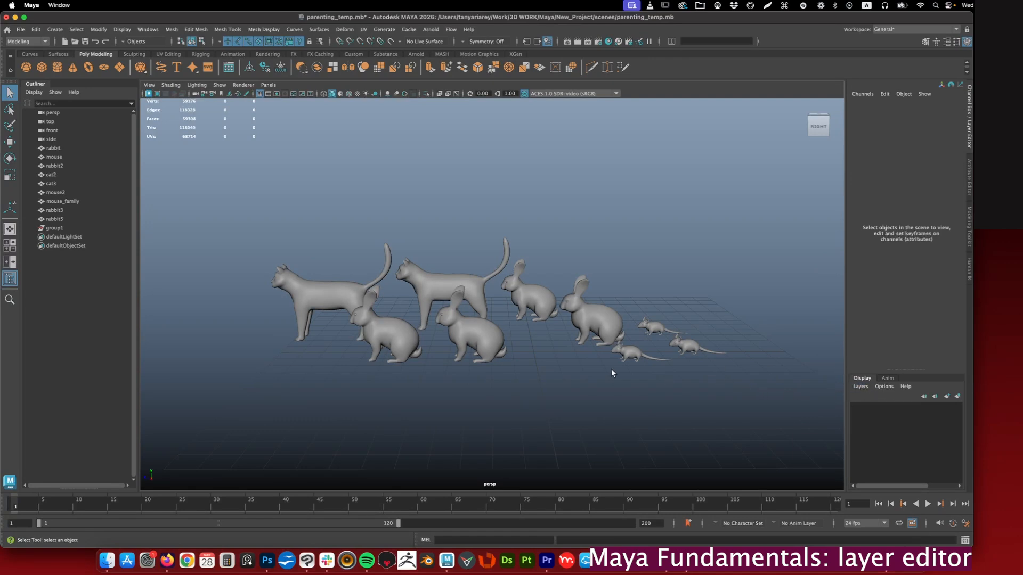
- Duplicate cat2 and cat3 twice and move the copies away from the originals
{"action": "scroll", "coordinate": [541, 344], "scroll_direction": "up", "scroll_amount": 3}
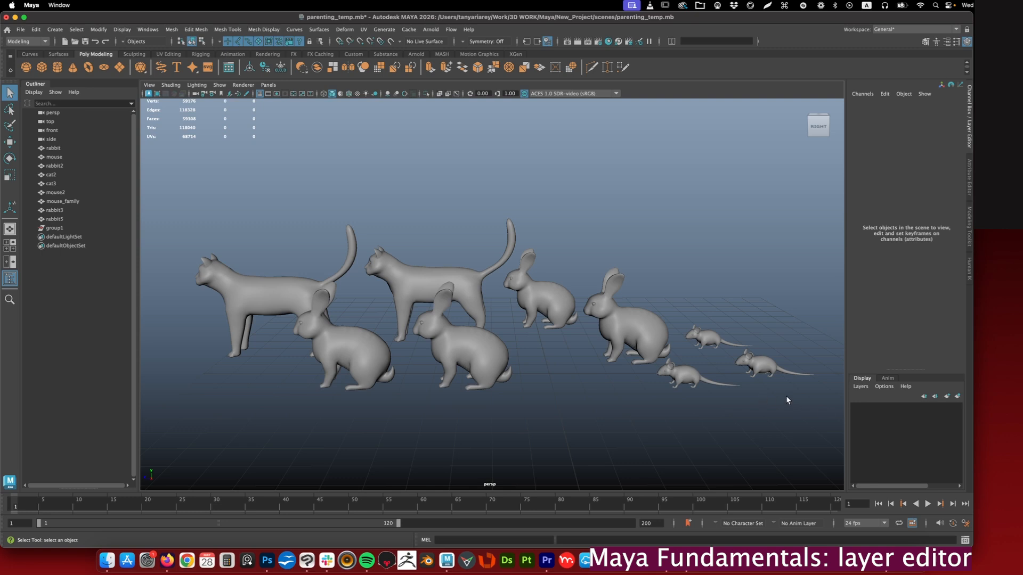
{"action": "scroll", "coordinate": [568, 382], "scroll_direction": "down", "scroll_amount": 1}
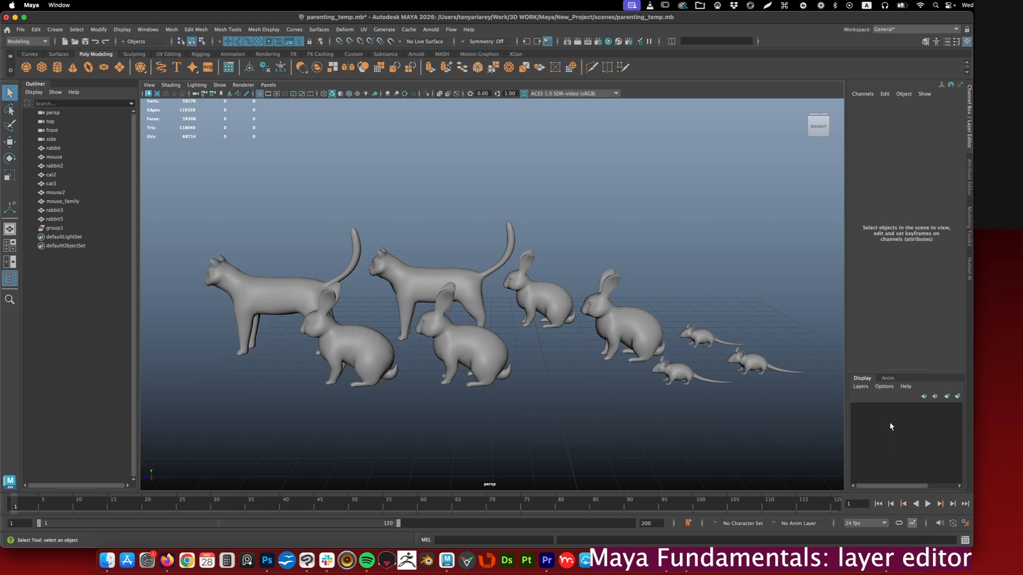
{"action": "left_click_drag", "start_coordinate": [530, 345], "coordinate": [564, 354], "text": "alt"}
{"action": "left_click", "coordinate": [541, 304]}
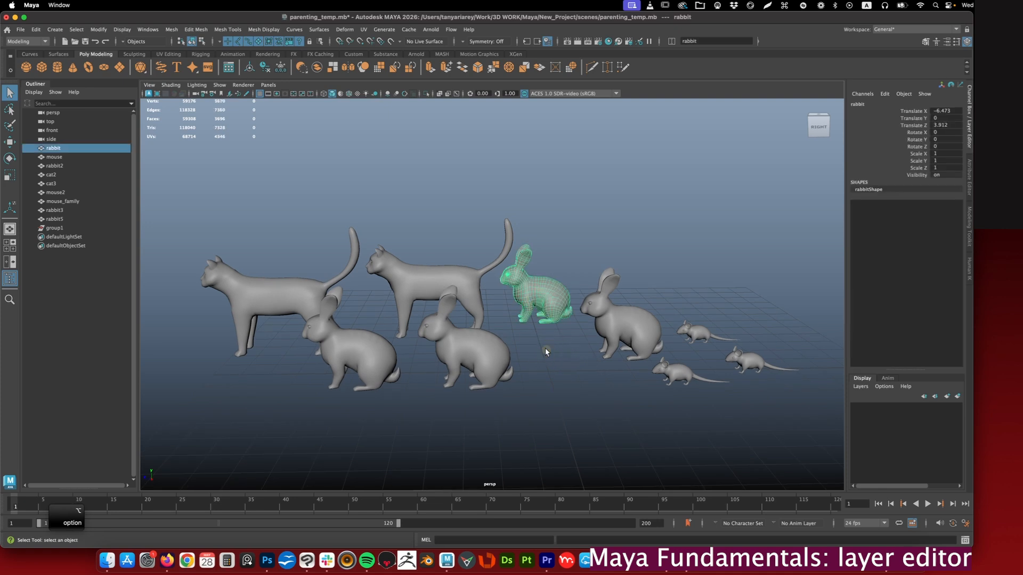
{"action": "left_click_drag", "start_coordinate": [533, 313], "coordinate": [523, 323], "text": "alt"}
{"action": "left_click", "coordinate": [442, 269]}
{"action": "left_click", "coordinate": [277, 273], "text": "shift"}
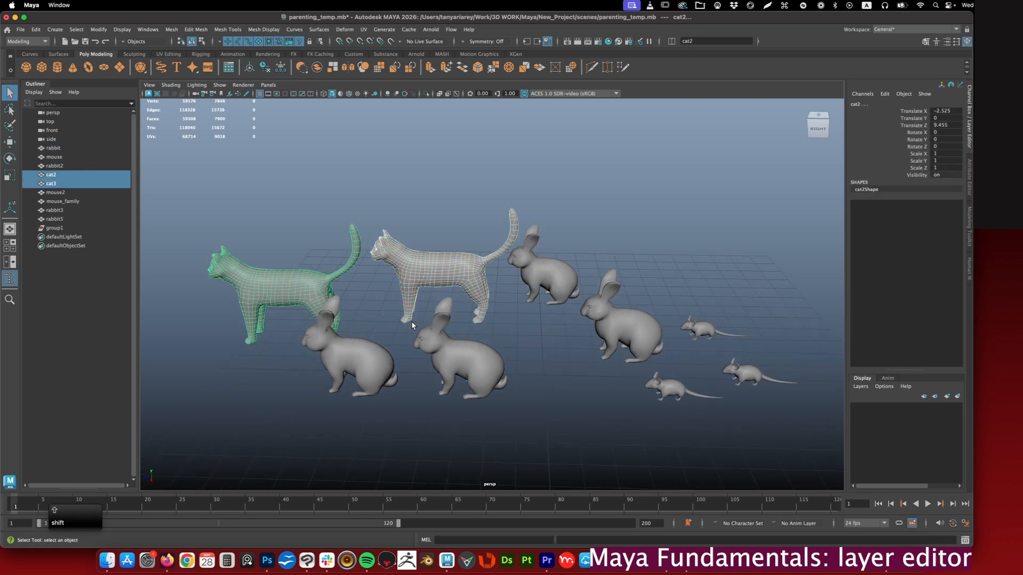
{"action": "key", "text": "w"}
{"action": "scroll", "coordinate": [407, 314], "scroll_direction": "down", "scroll_amount": 3}
{"action": "key", "text": "super+d"}
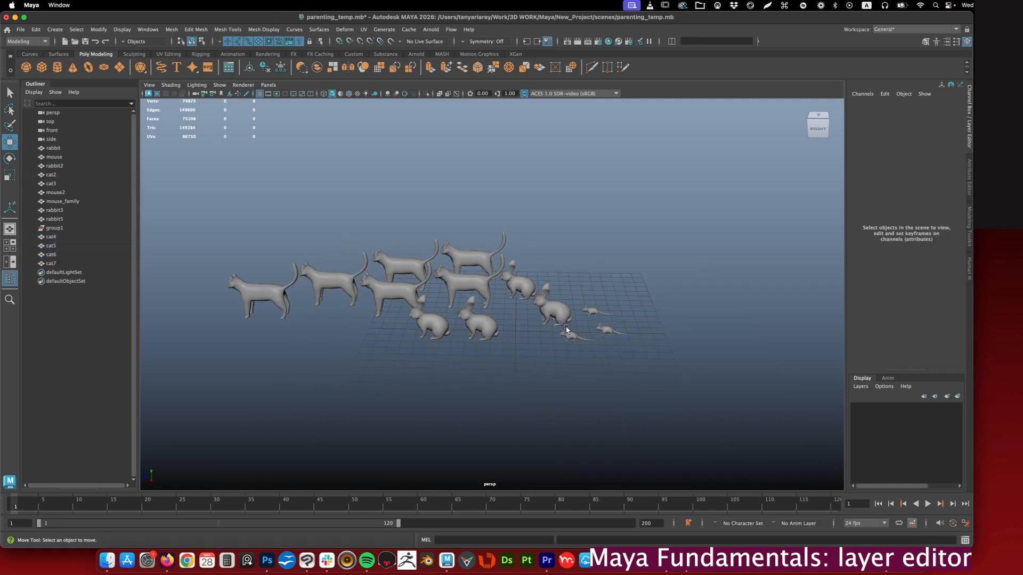
- Duplicate the three mice twice and move the copies into free space beside the originals
{"action": "left_click", "coordinate": [569, 334]}
{"action": "left_click", "coordinate": [601, 332], "text": "shift"}
{"action": "left_click", "coordinate": [594, 312], "text": "shift"}
{"action": "key", "text": "super+d"}
{"action": "left_click_drag", "start_coordinate": [557, 311], "coordinate": [618, 312]}
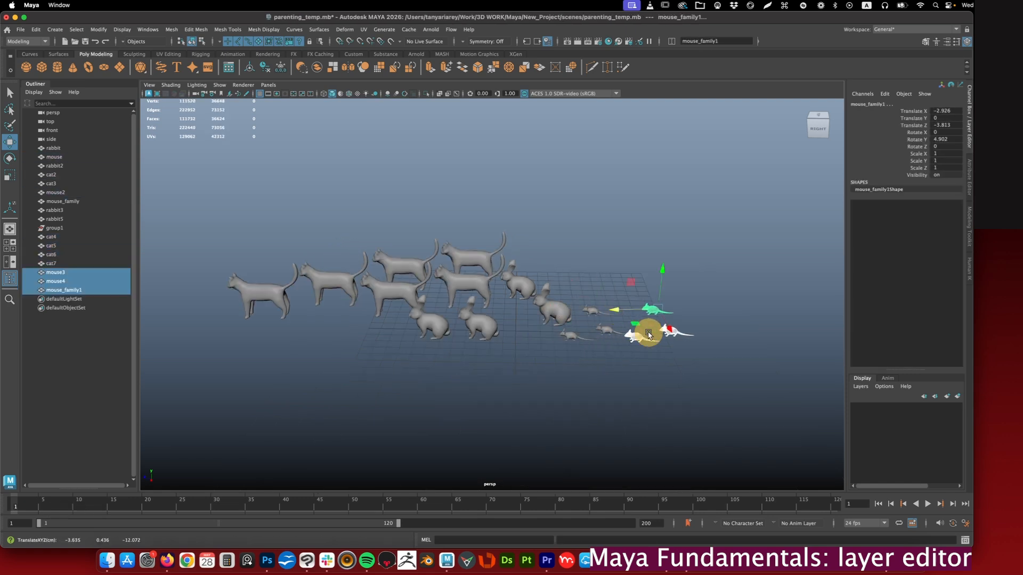
- Select the four rabbits, duplicate them three times and spread the copies in front of the cats
{"action": "left_click", "coordinate": [433, 320]}
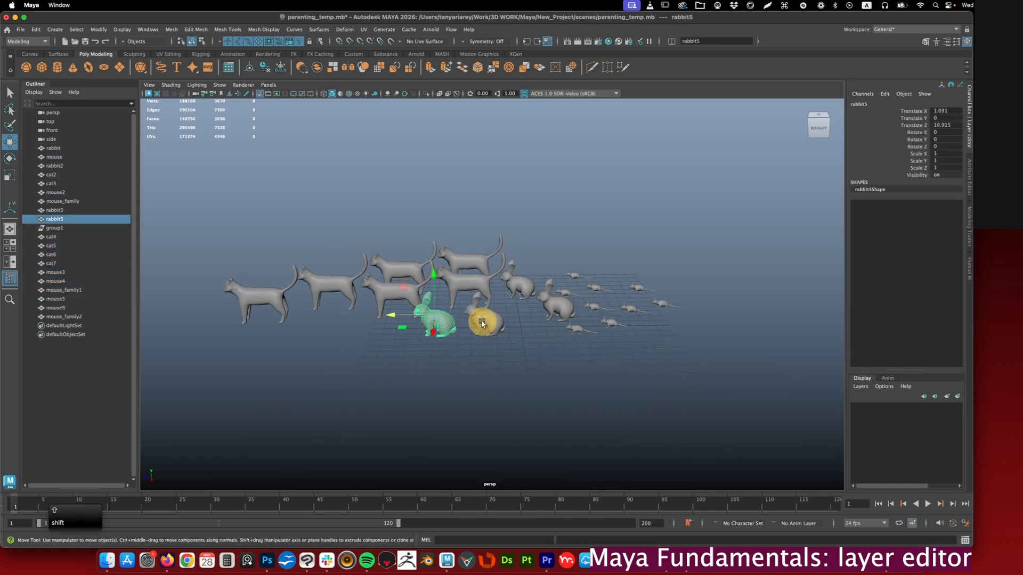
{"action": "left_click", "coordinate": [482, 320], "text": "shift"}
{"action": "left_click", "coordinate": [517, 283], "text": "shift"}
{"action": "left_click", "coordinate": [563, 316], "text": "shift"}
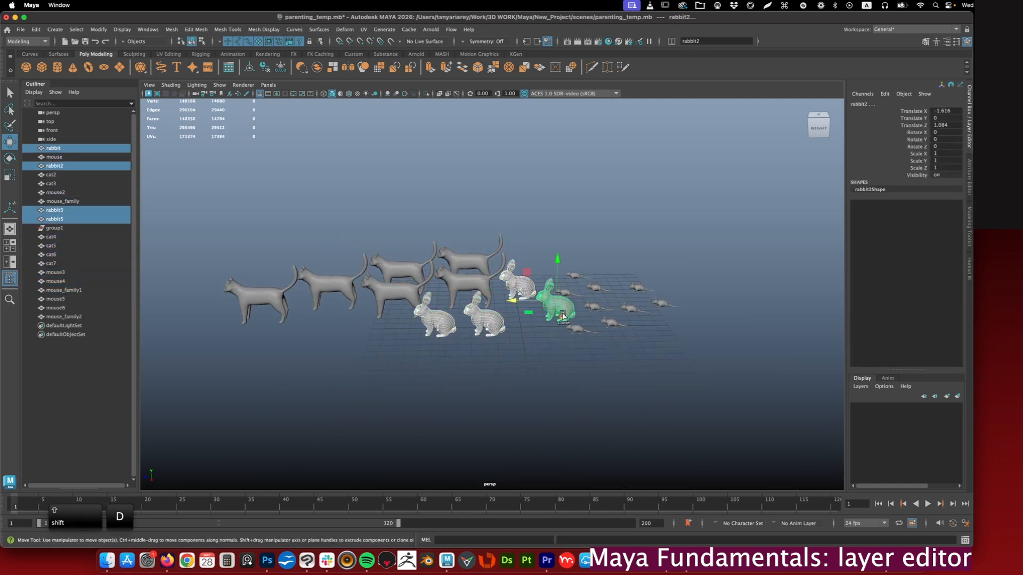
{"action": "key", "text": "super+d"}
{"action": "left_click_drag", "start_coordinate": [563, 316], "coordinate": [394, 372]}
{"action": "key", "text": "super+d"}
{"action": "left_click_drag", "start_coordinate": [532, 301], "coordinate": [528, 326], "text": "alt"}
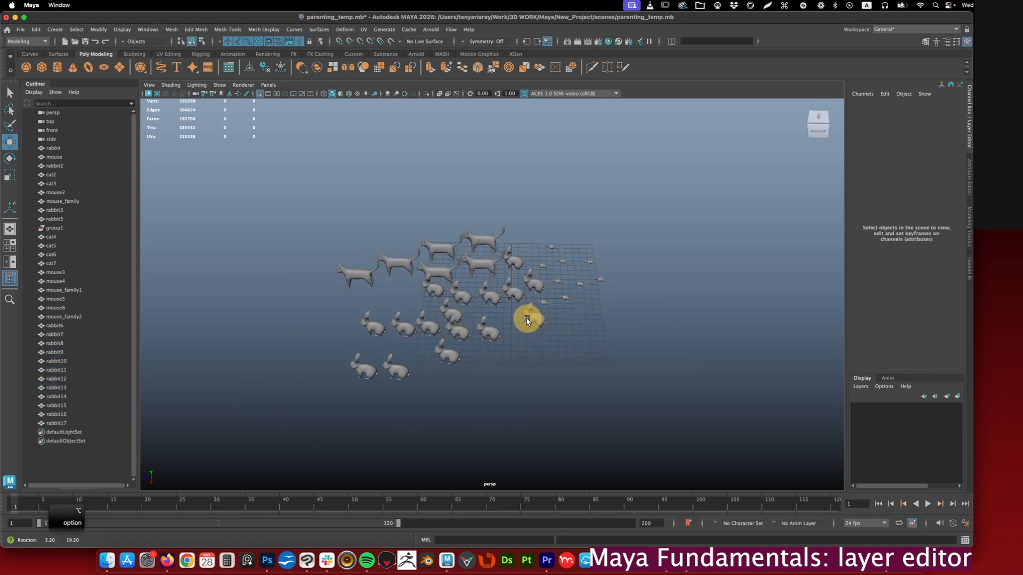
{"action": "left_click_drag", "start_coordinate": [516, 278], "coordinate": [500, 327], "text": "alt"}
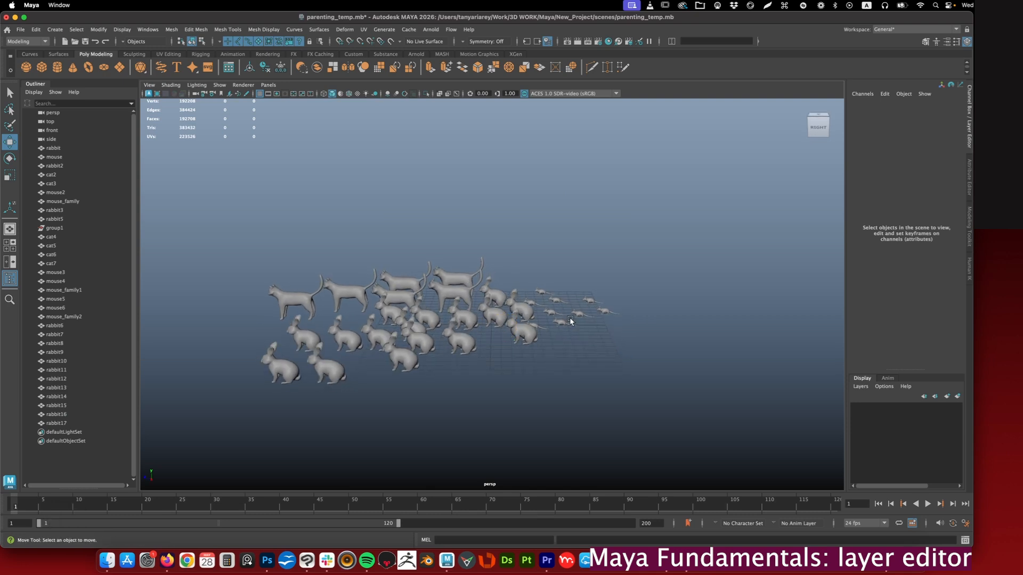
- Select rabbit9 at the front near the mice and create a new display layer containing it
{"action": "left_click_drag", "start_coordinate": [567, 317], "coordinate": [563, 327], "text": "alt"}
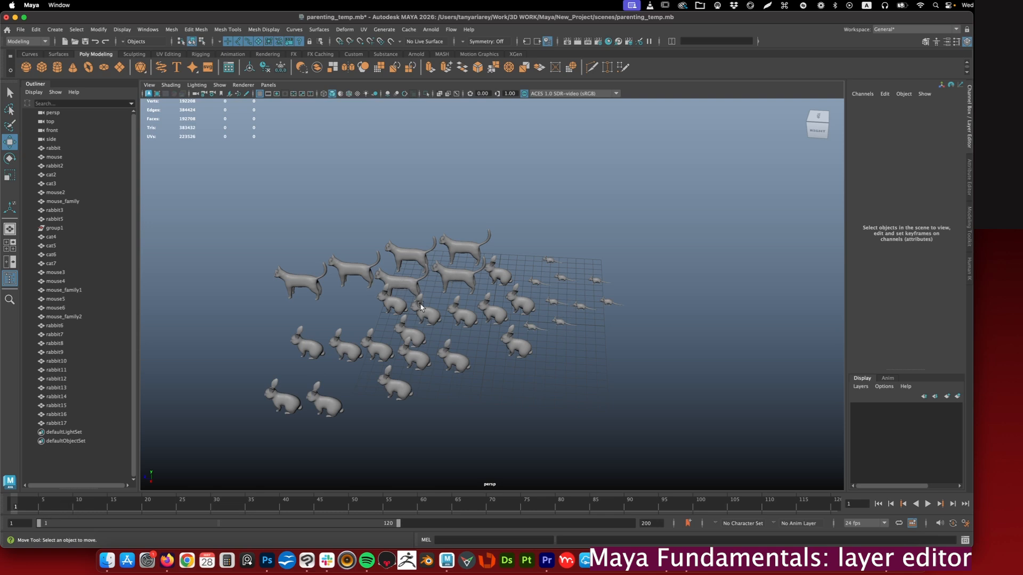
{"action": "left_click_drag", "start_coordinate": [418, 302], "coordinate": [458, 341], "text": "alt"}
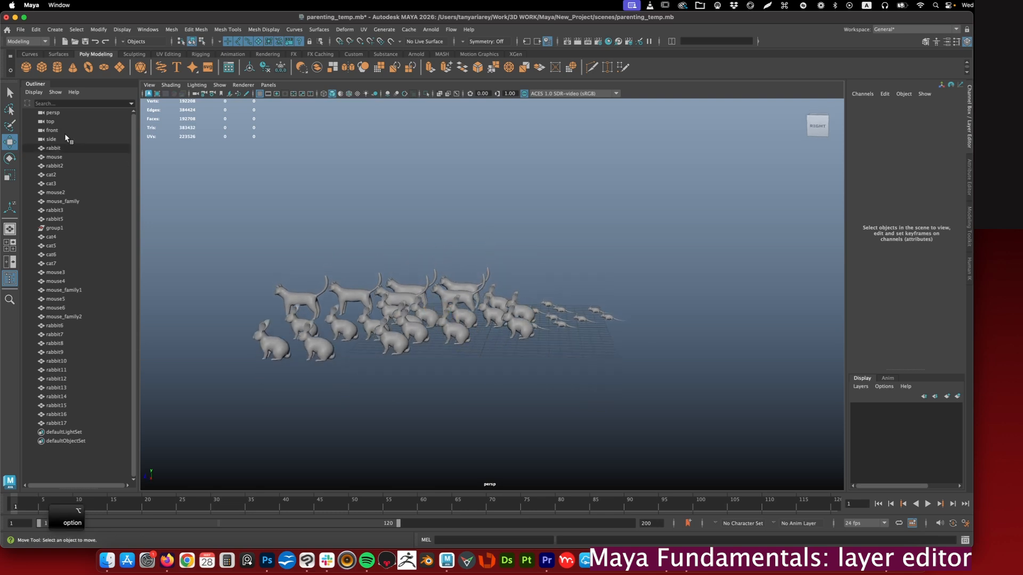
{"action": "right_click_drag", "start_coordinate": [473, 328], "coordinate": [563, 305], "text": "alt"}
{"action": "left_click", "coordinate": [556, 326]}
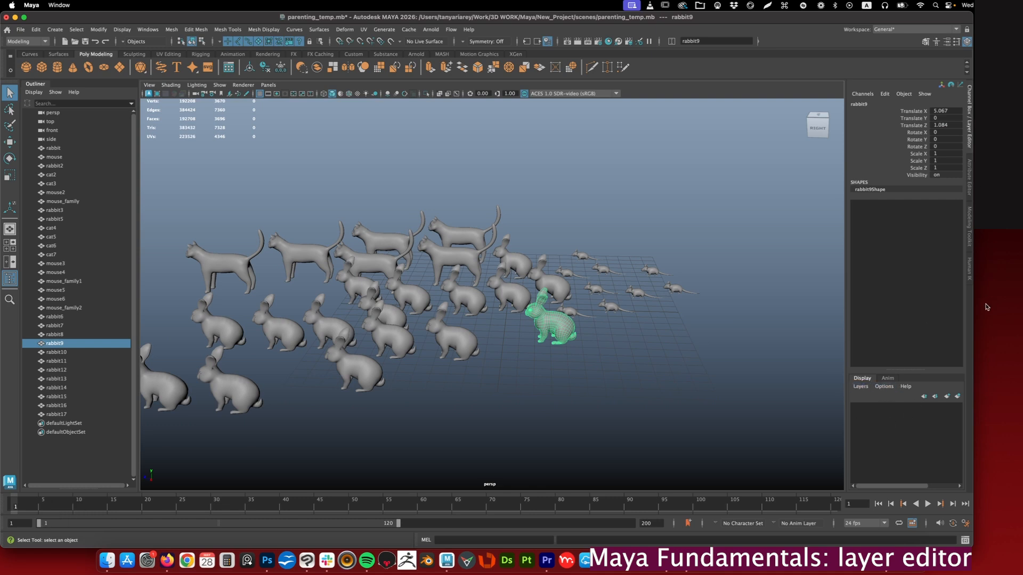
{"action": "left_click", "coordinate": [957, 397]}
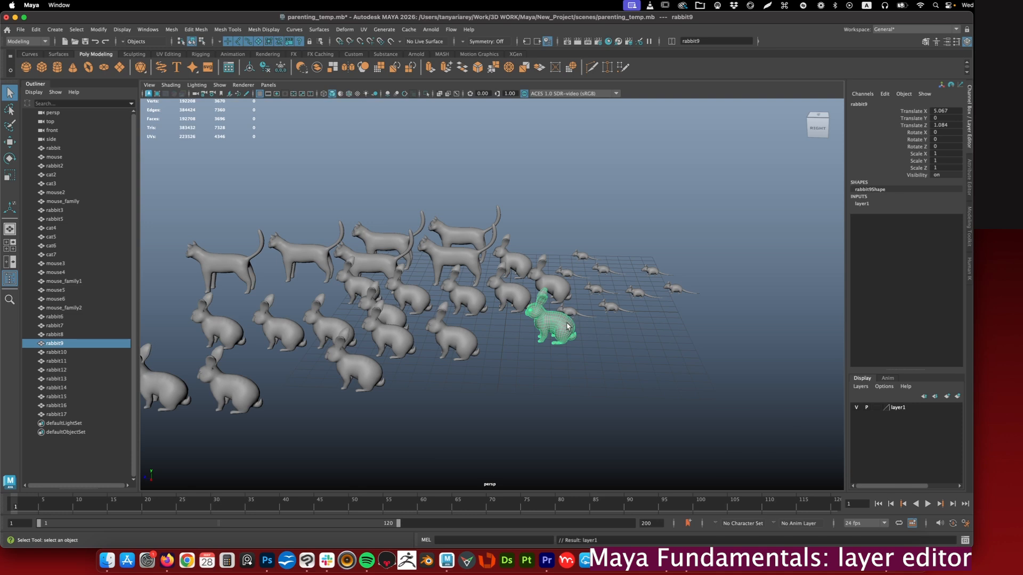
- Select layer1 and rabbit9, and turn off the layer's visibility
{"action": "left_click", "coordinate": [636, 340]}
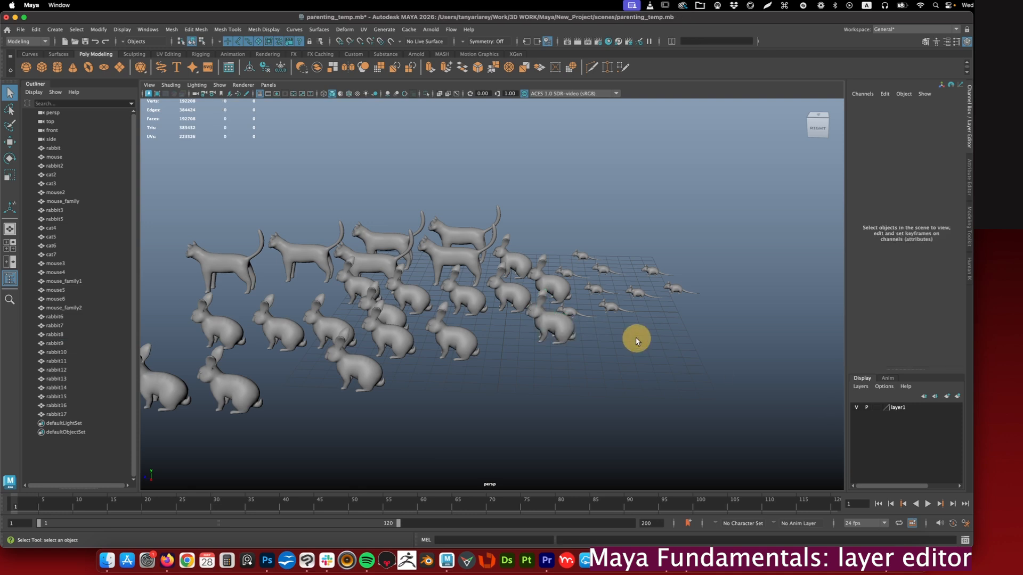
{"action": "left_click", "coordinate": [898, 408]}
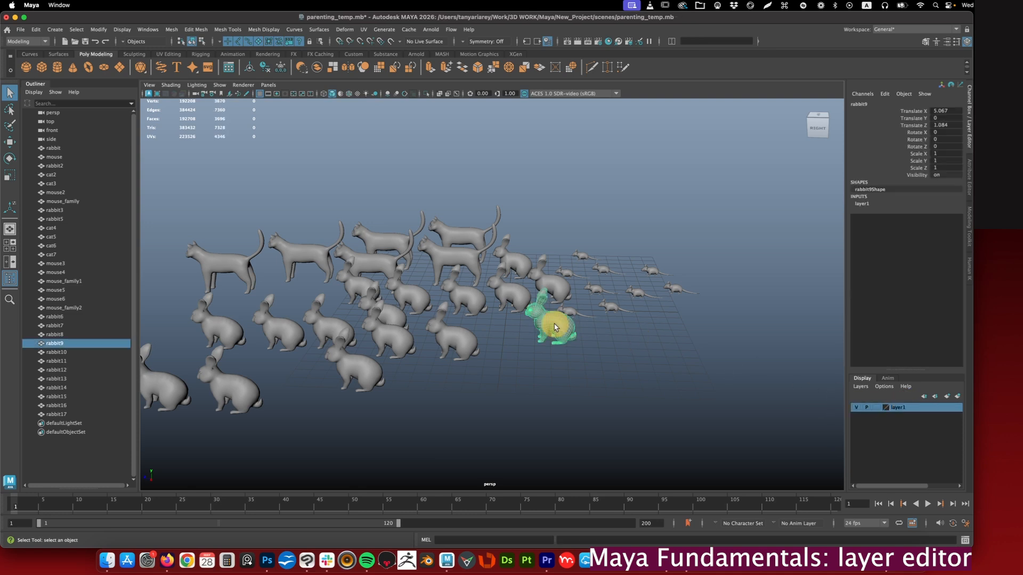
{"action": "left_click", "coordinate": [856, 408]}
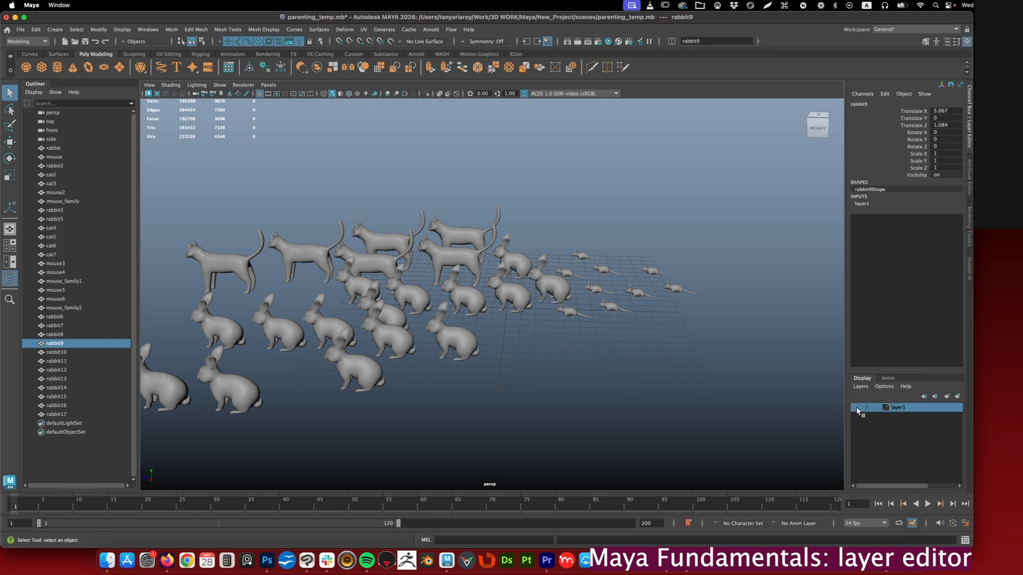
- Turn layer1's visibility back on
{"action": "left_click", "coordinate": [856, 408]}
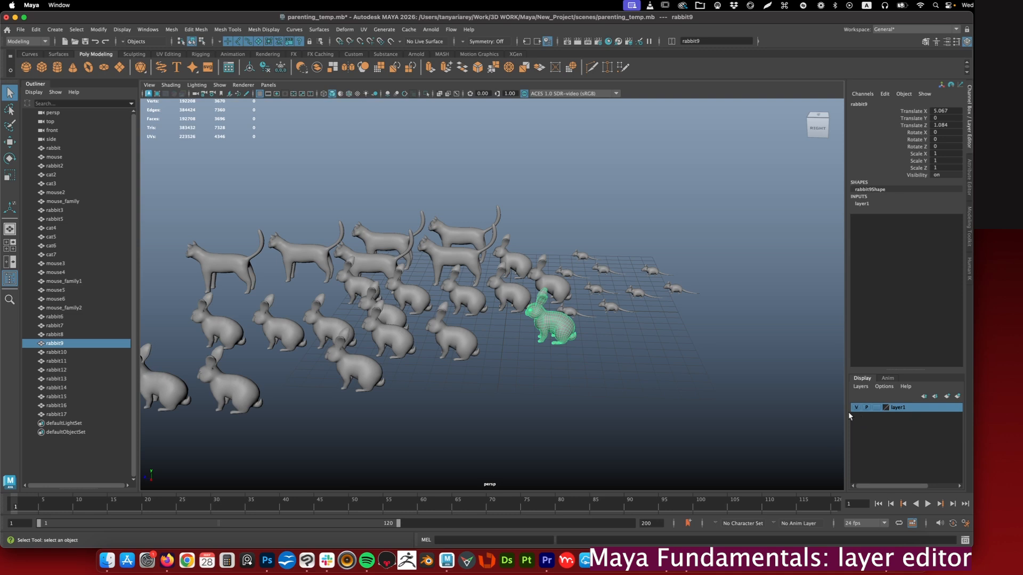
{"action": "left_click", "coordinate": [856, 408]}
{"action": "left_click", "coordinate": [856, 408]}
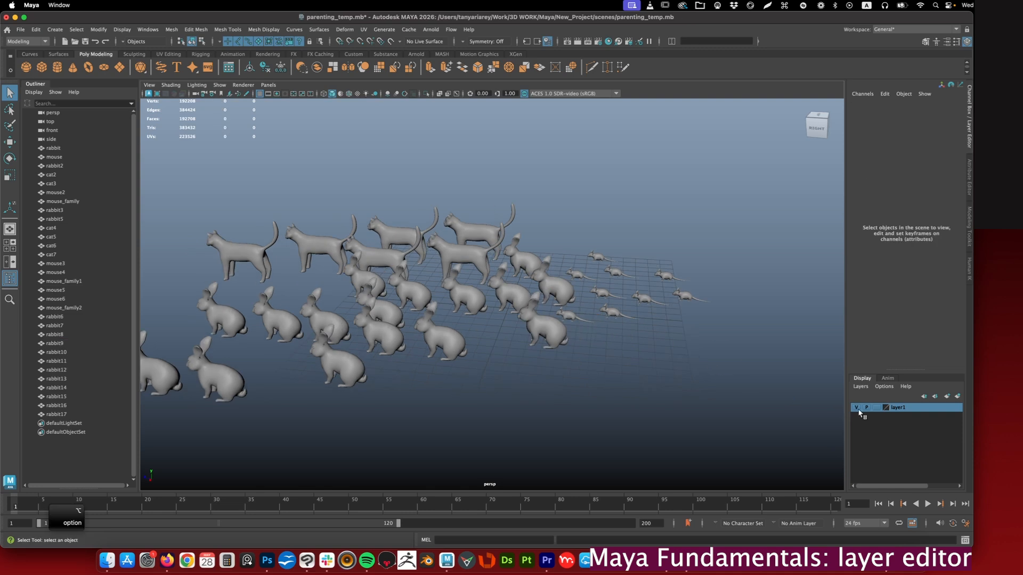
- Add rabbit2, rabbit3, rabbit5 to rabbit8, rabbit10, rabbit11 and rabbit13 to rabbit17 to layer1
{"action": "left_click", "coordinate": [554, 289]}
{"action": "left_click", "coordinate": [511, 292], "text": "shift"}
{"action": "left_click", "coordinate": [458, 293], "text": "shift"}
{"action": "left_click", "coordinate": [439, 338], "text": "shift"}
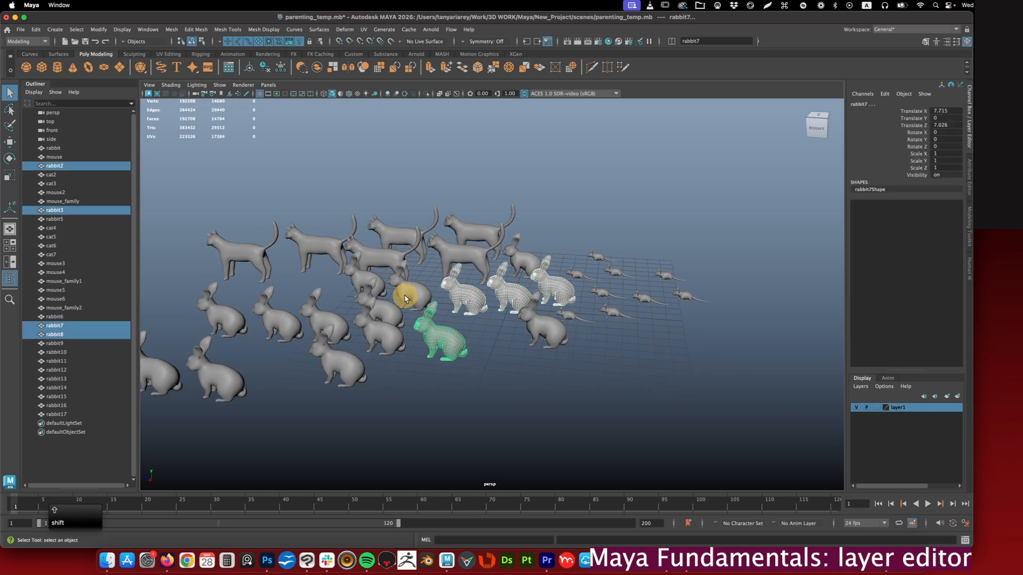
{"action": "left_click", "coordinate": [407, 296], "text": "shift"}
{"action": "left_click", "coordinate": [377, 310], "text": "shift"}
{"action": "left_click", "coordinate": [380, 334], "text": "shift"}
{"action": "left_click", "coordinate": [339, 364], "text": "shift"}
{"action": "left_click", "coordinate": [325, 319], "text": "shift"}
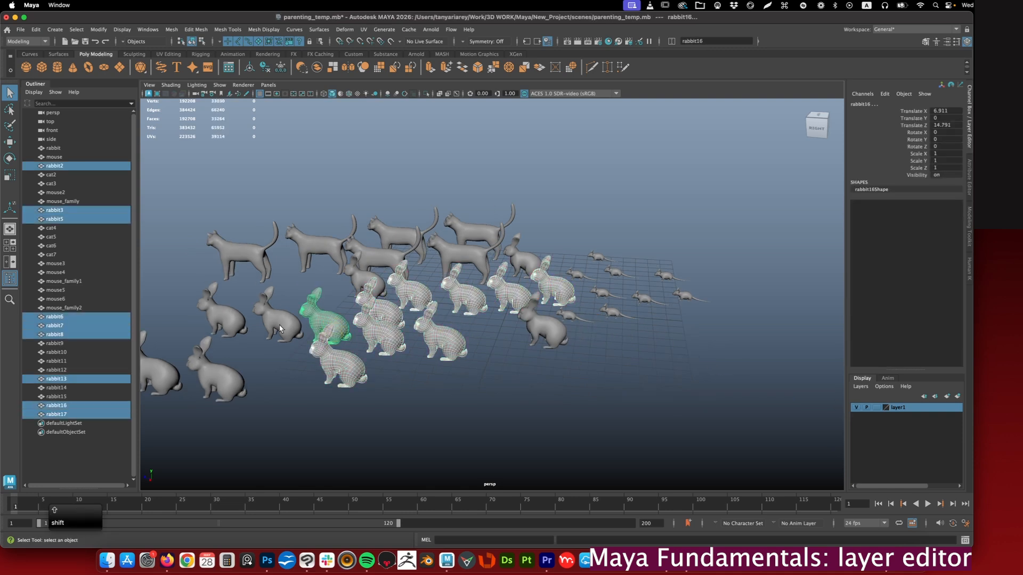
{"action": "left_click", "coordinate": [277, 319], "text": "shift"}
{"action": "left_click", "coordinate": [232, 365], "text": "shift"}
{"action": "left_click", "coordinate": [228, 322], "text": "shift"}
{"action": "left_click", "coordinate": [169, 372], "text": "shift"}
{"action": "middle_click_drag", "start_coordinate": [547, 373], "coordinate": [598, 366], "text": "alt"}
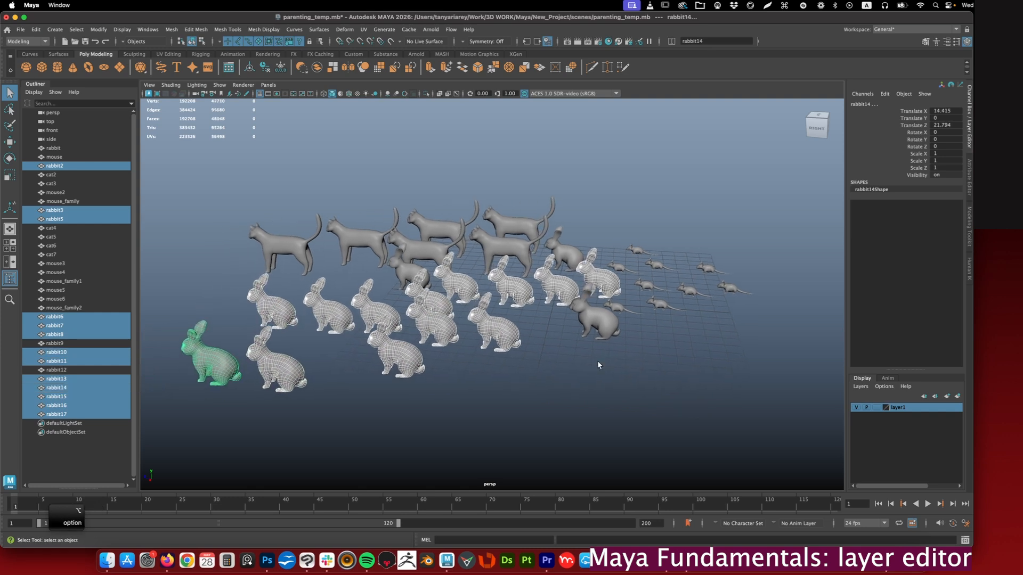
{"action": "right_click", "coordinate": [898, 406]}
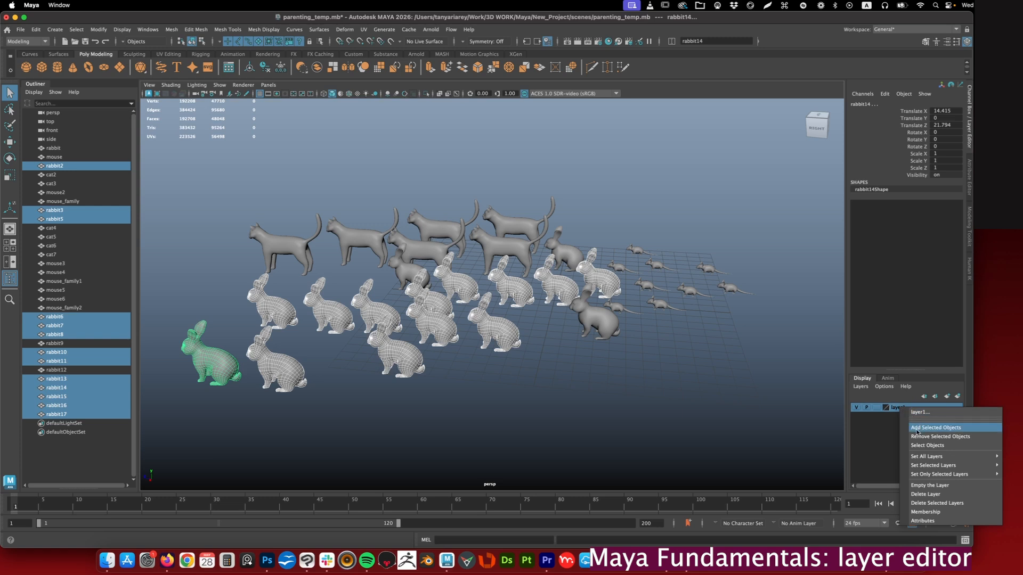
{"action": "left_click", "coordinate": [948, 428]}
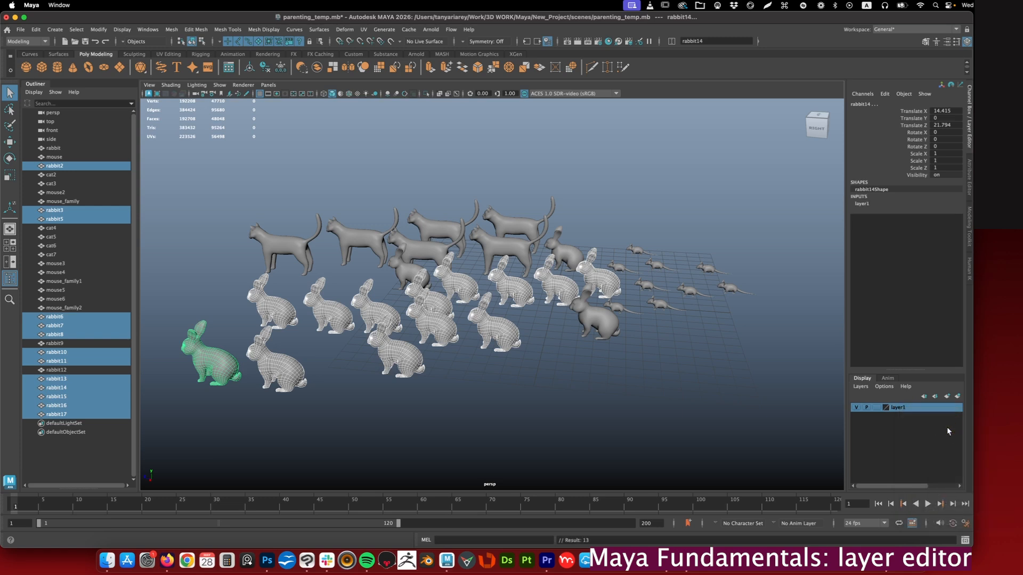
- Toggle layer1's visibility off and on to check which rabbits belong to it
{"action": "left_click", "coordinate": [855, 408]}
{"action": "left_click", "coordinate": [854, 408]}
{"action": "left_click", "coordinate": [747, 368]}
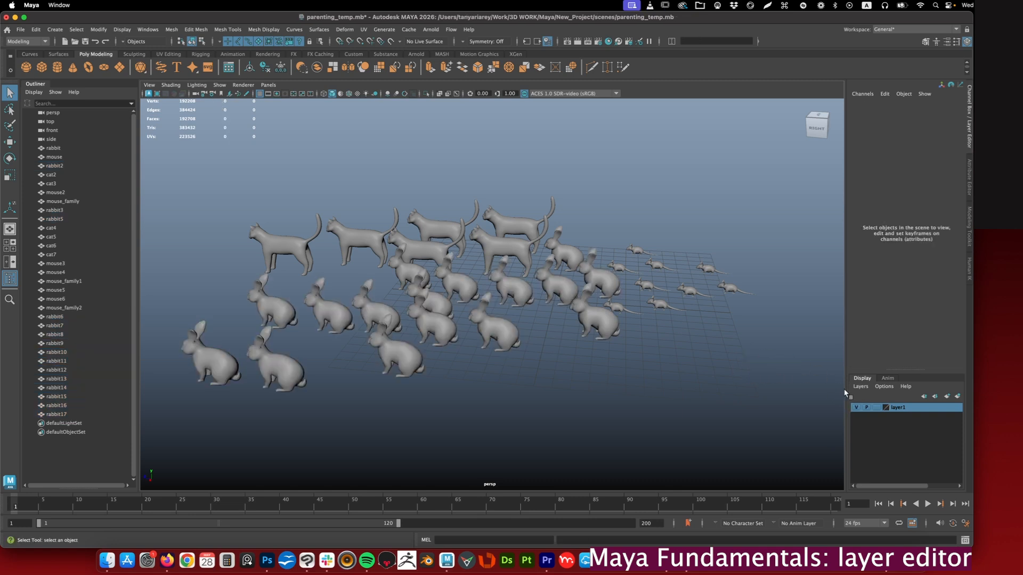
{"action": "left_click", "coordinate": [856, 408]}
{"action": "left_click", "coordinate": [856, 407]}
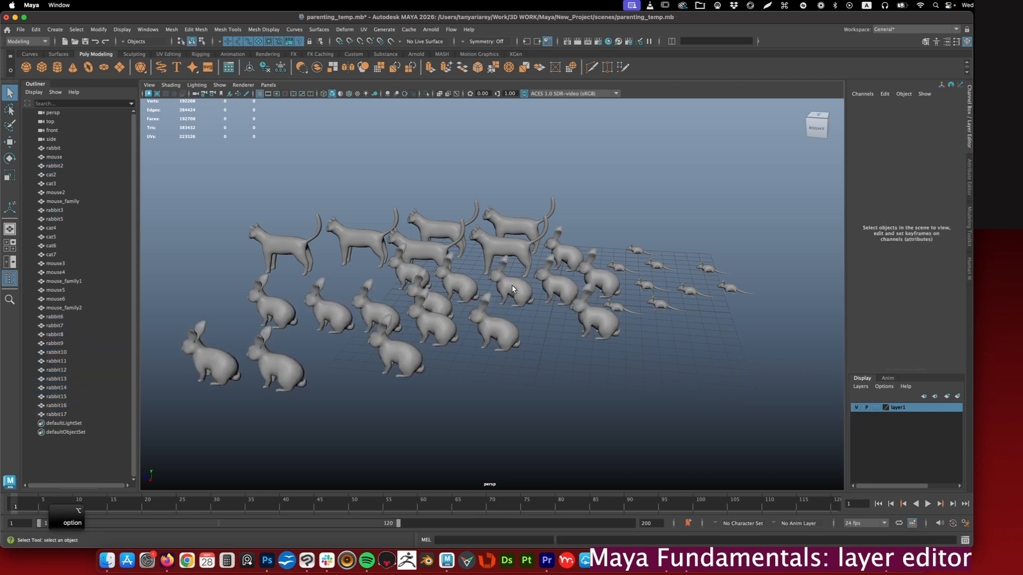
- Add the two remaining rabbits near the cats, rabbit and rabbit12, to layer1
{"action": "left_click_drag", "start_coordinate": [512, 289], "coordinate": [456, 267], "text": "alt"}
{"action": "left_click", "coordinate": [419, 262]}
{"action": "left_click", "coordinate": [574, 229], "text": "shift"}
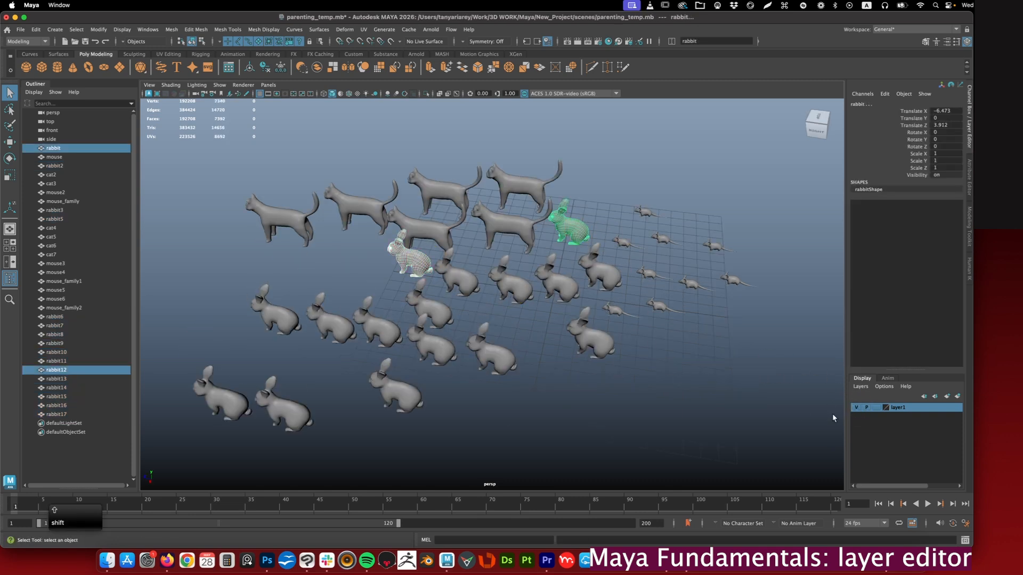
{"action": "right_click", "coordinate": [903, 407]}
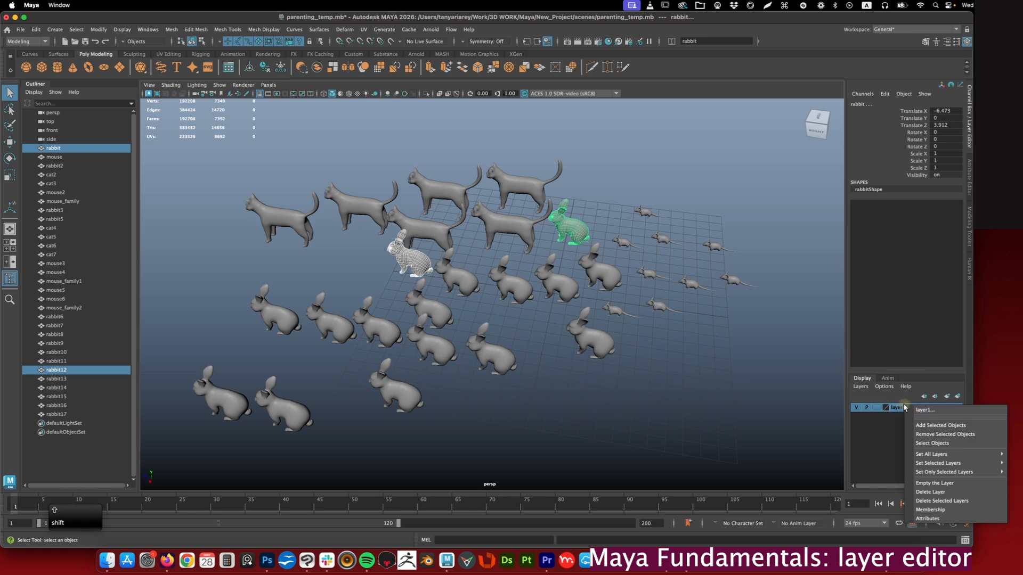
{"action": "left_click", "coordinate": [925, 427]}
- Toggle layer1's visibility several times and leave all its rabbits hidden
{"action": "left_click_drag", "start_coordinate": [730, 421], "coordinate": [724, 392], "text": "alt"}
{"action": "left_click", "coordinate": [856, 408]}
{"action": "left_click", "coordinate": [856, 408]}
{"action": "left_click", "coordinate": [856, 408]}
{"action": "left_click", "coordinate": [856, 408]}
{"action": "left_click", "coordinate": [856, 408]}
{"action": "left_click", "coordinate": [855, 408]}
{"action": "left_click", "coordinate": [856, 408]}
{"action": "left_click", "coordinate": [856, 408]}
{"action": "left_click", "coordinate": [627, 364]}
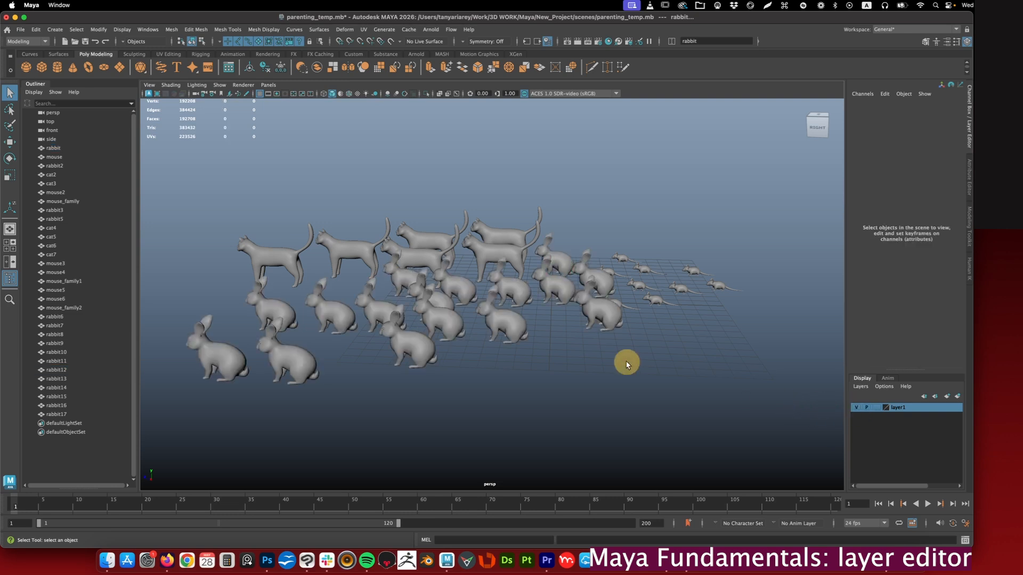
{"action": "left_click_drag", "start_coordinate": [627, 363], "coordinate": [636, 357], "text": "alt"}
{"action": "left_click", "coordinate": [856, 408]}
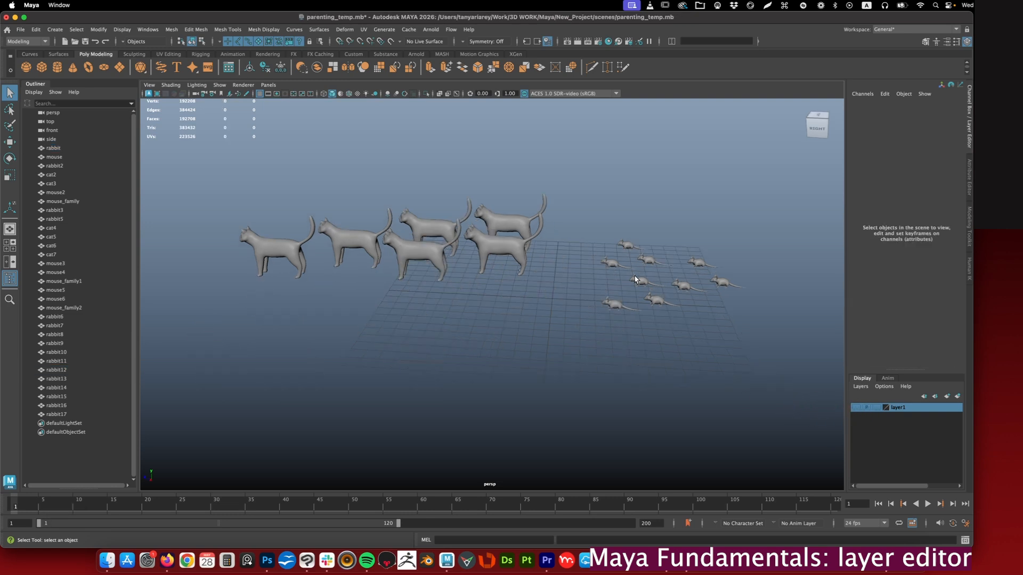
- Select all nine mice and create a new display layer containing them
{"action": "left_click_drag", "start_coordinate": [635, 280], "coordinate": [626, 283], "text": "alt"}
{"action": "left_click_drag", "start_coordinate": [584, 191], "coordinate": [774, 356]}
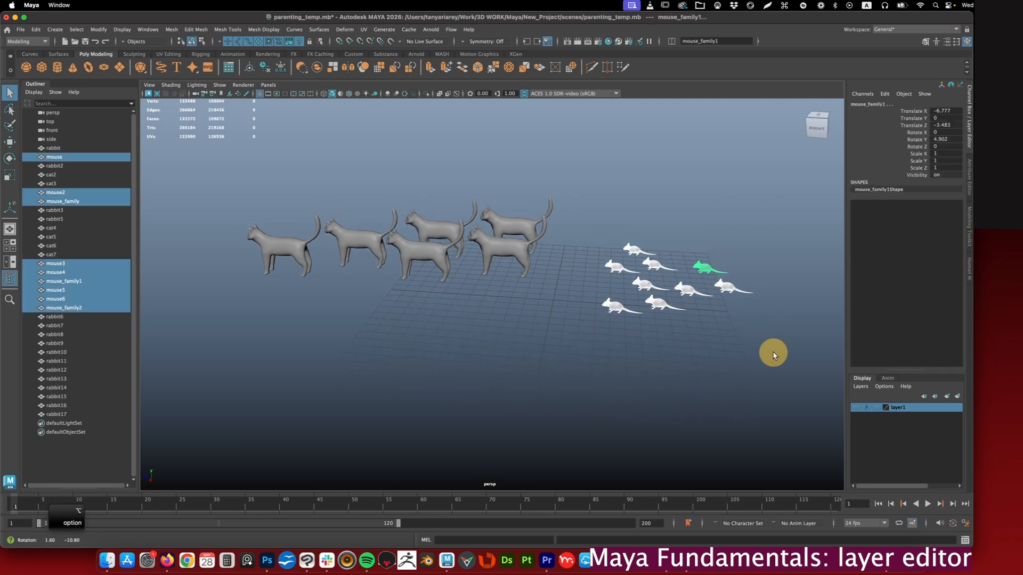
{"action": "left_click", "coordinate": [957, 397]}
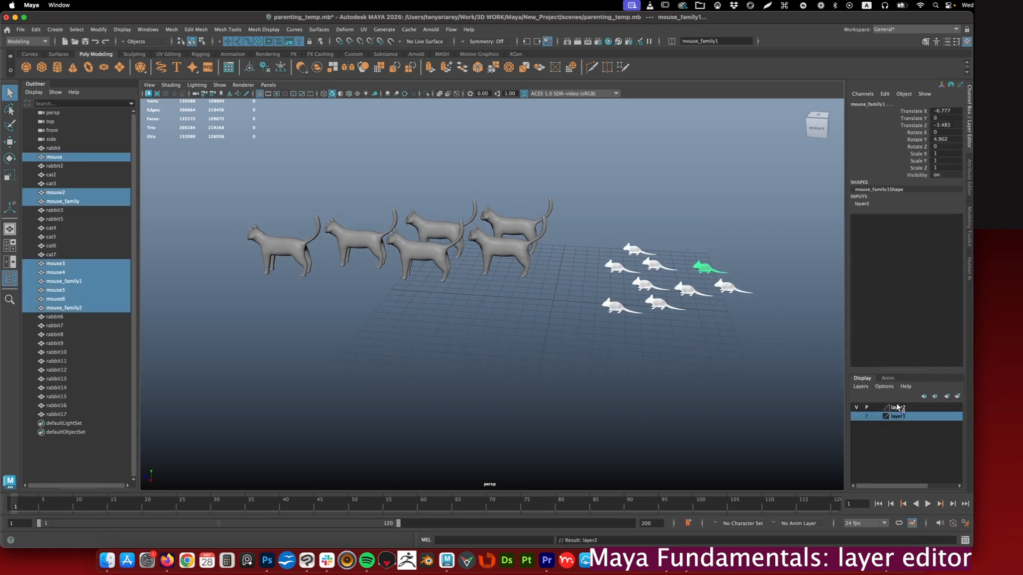
- Toggle the mice layer's visibility, leave the mice hidden and clear the selection
{"action": "left_click", "coordinate": [855, 408]}
{"action": "left_click", "coordinate": [855, 408]}
{"action": "left_click", "coordinate": [747, 390]}
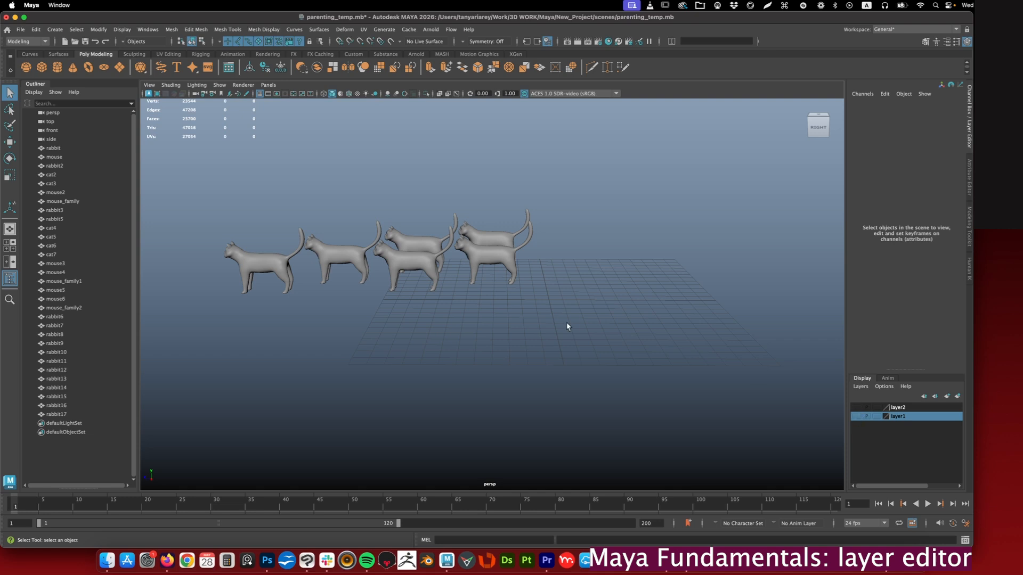
- Select only the six visible cats and create a new display layer containing them
{"action": "key", "text": "ctrl+shift+a"}
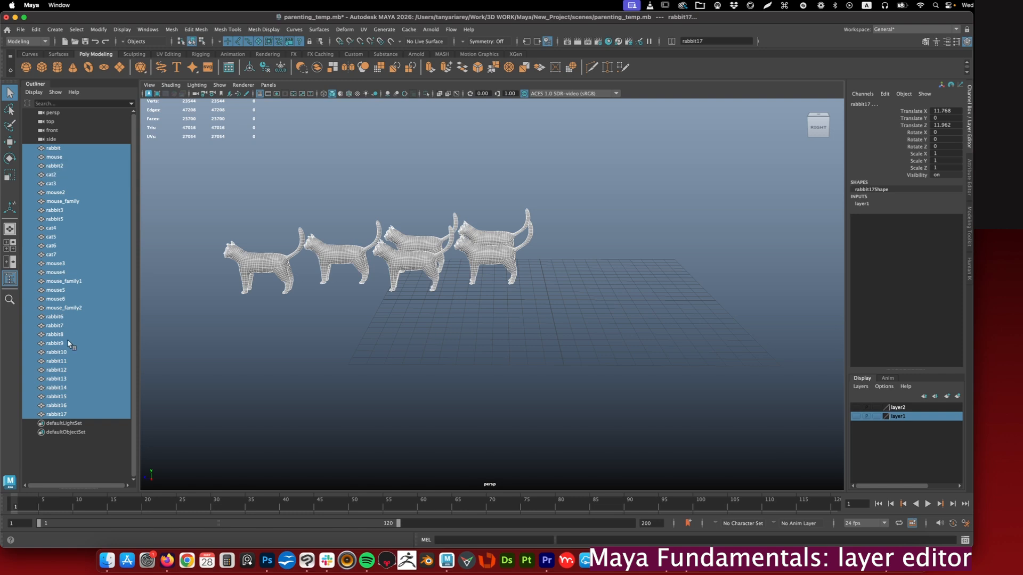
{"action": "left_click", "coordinate": [289, 340]}
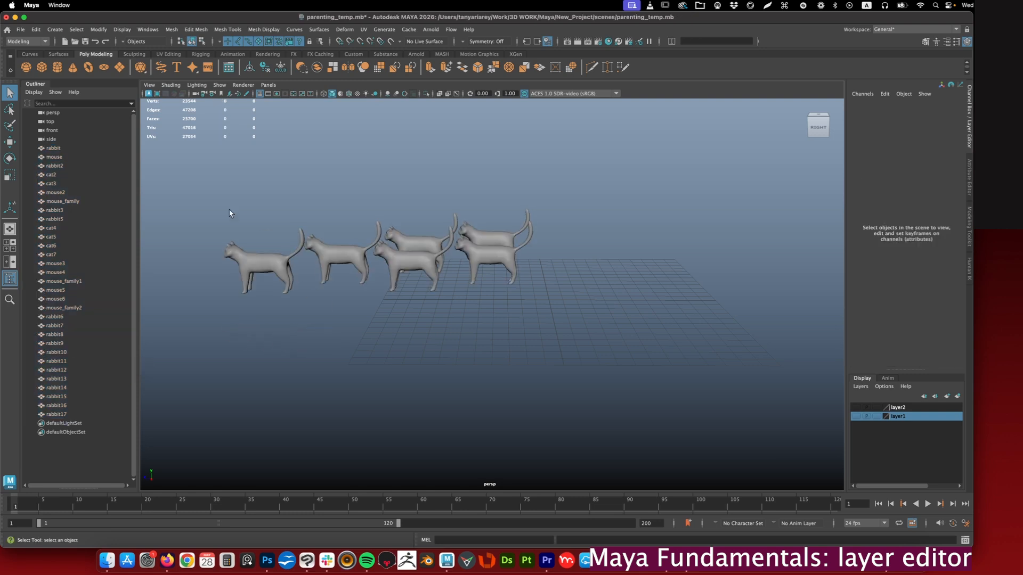
{"action": "left_click_drag", "start_coordinate": [195, 161], "coordinate": [562, 316]}
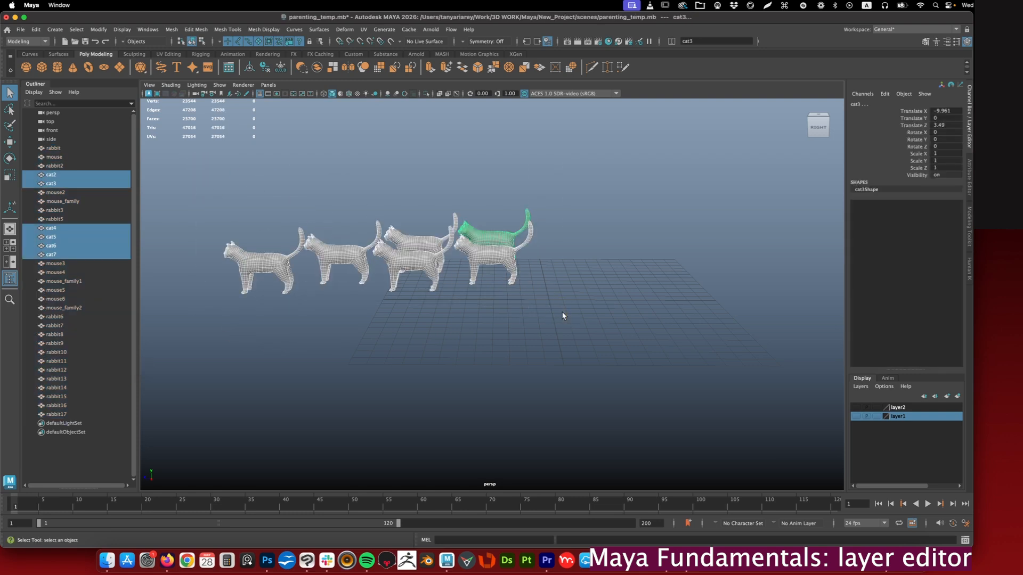
{"action": "left_click", "coordinate": [957, 396]}
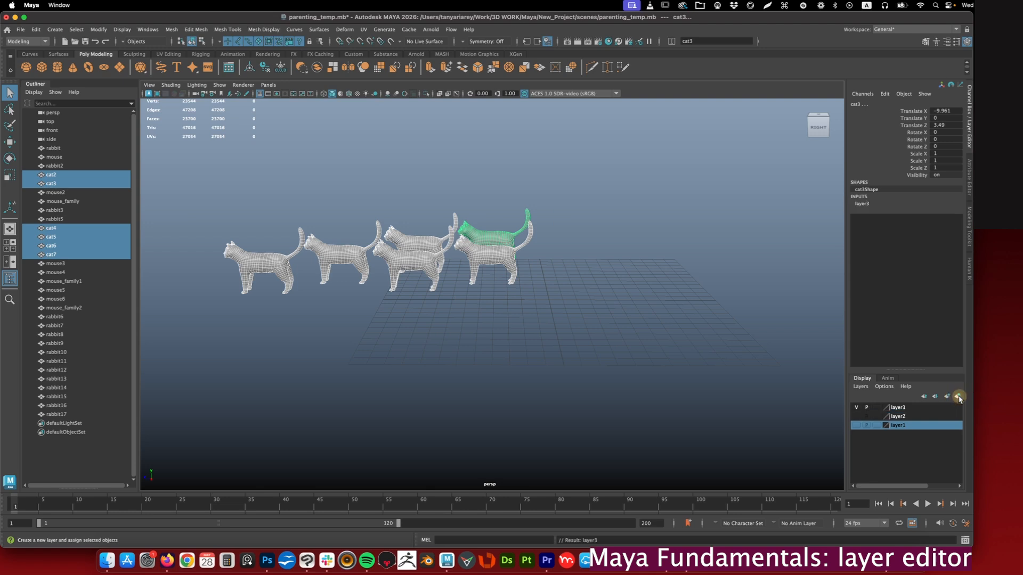
- Rename layer3, which holds the cats, as cats
{"action": "left_click", "coordinate": [898, 407]}
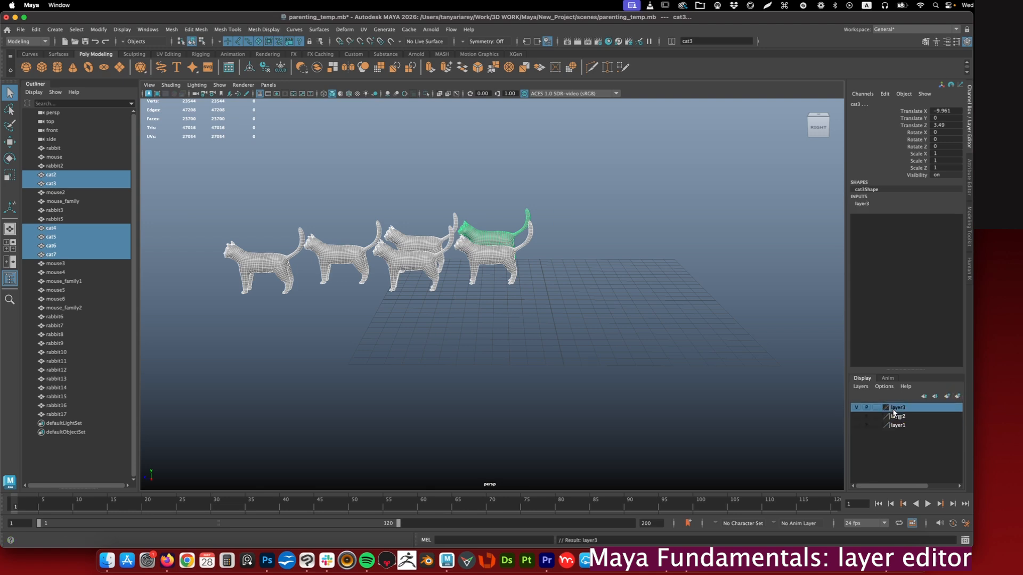
{"action": "double_click", "coordinate": [897, 406]}
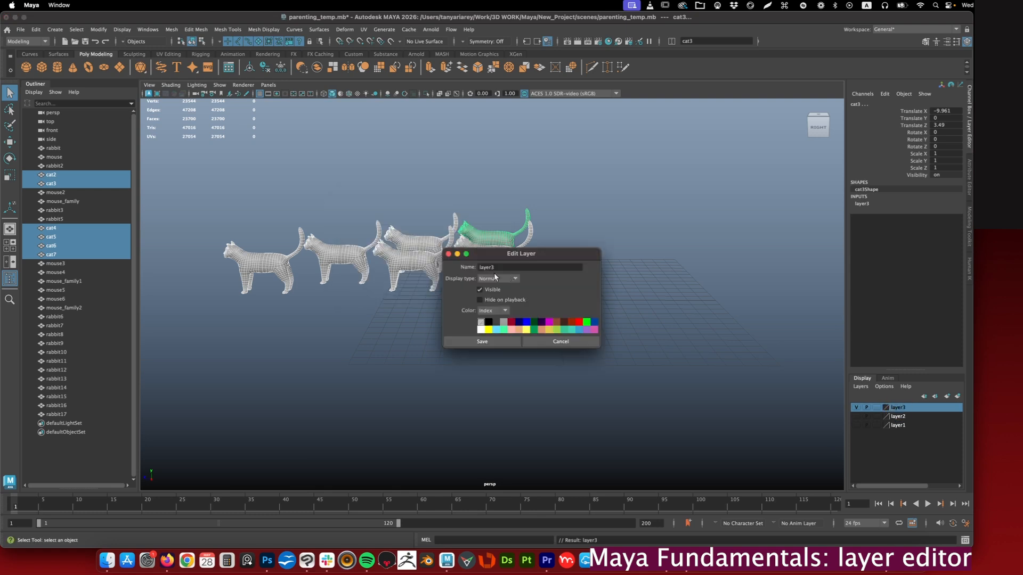
{"action": "left_click", "coordinate": [504, 268]}
{"action": "double_click", "coordinate": [501, 267]}
{"action": "type", "text": "cats"}
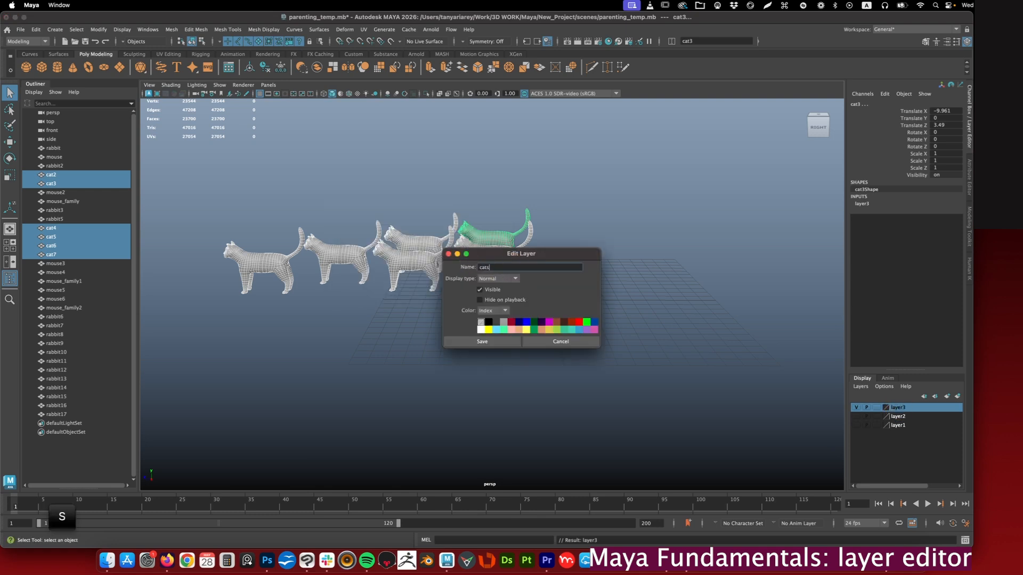
- Rename layer2 as mice and layer1 as rabbits
{"action": "double_click", "coordinate": [897, 416]}
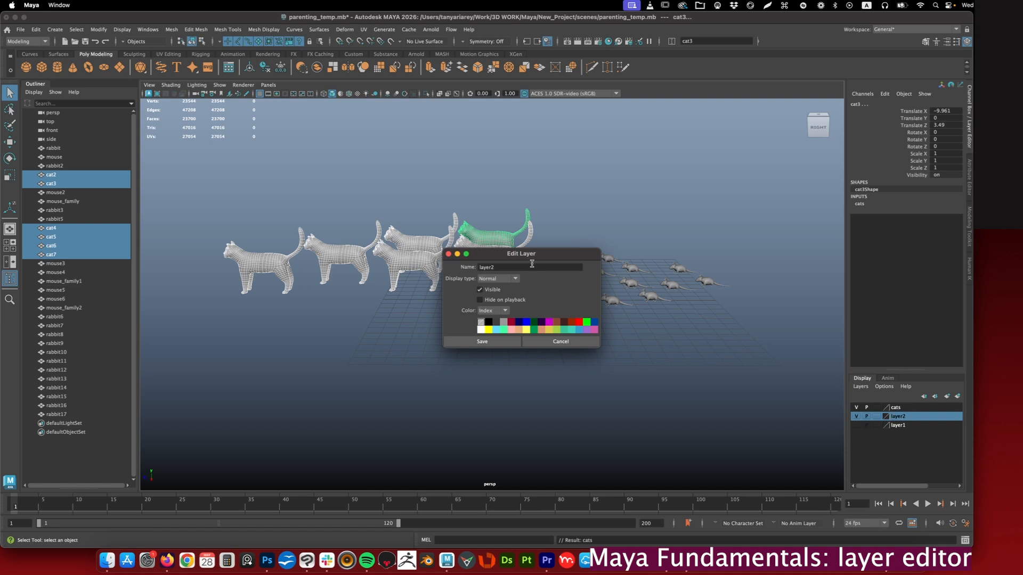
{"action": "left_click_drag", "start_coordinate": [532, 266], "coordinate": [450, 251]}
{"action": "double_click", "coordinate": [898, 424]}
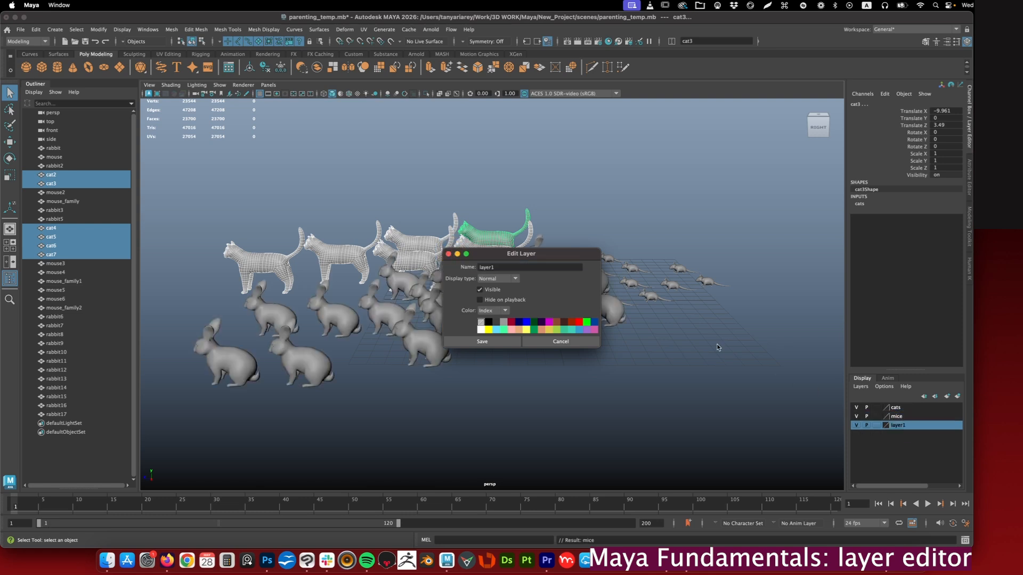
{"action": "left_click_drag", "start_coordinate": [525, 267], "coordinate": [440, 254]}
{"action": "type", "text": "rabbits"}
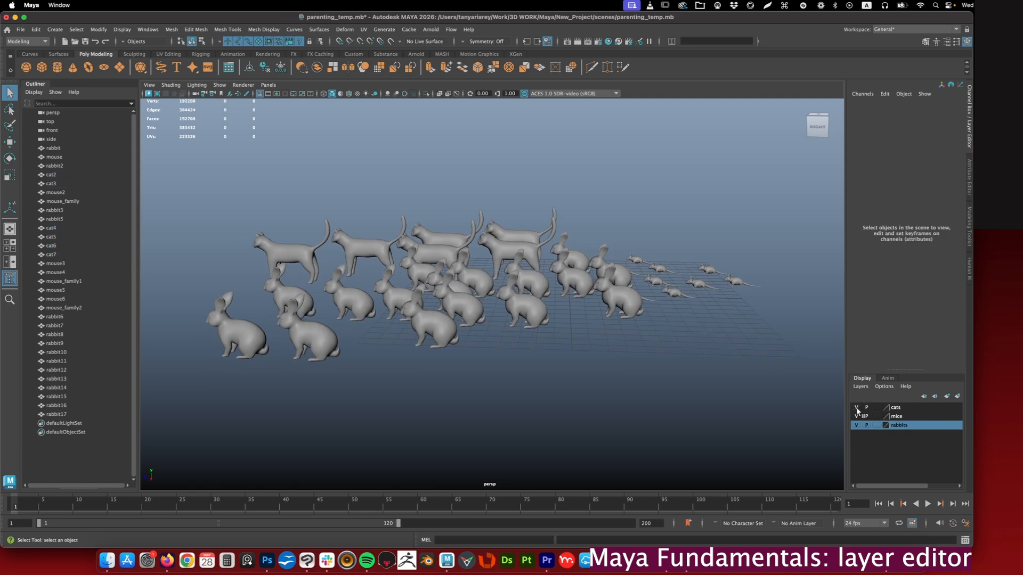
- Toggle the visibility of the cats, mice and rabbits layers to check what each one controls
{"action": "left_click", "coordinate": [857, 408]}
{"action": "left_click", "coordinate": [857, 408]}
{"action": "left_click", "coordinate": [856, 416]}
{"action": "left_click", "coordinate": [856, 416]}
{"action": "left_click", "coordinate": [856, 425]}
{"action": "left_click", "coordinate": [856, 425]}
{"action": "key", "text": "a"}
- Select all objects in the cats layer, try moving them upward together and undo the move
{"action": "left_click", "coordinate": [894, 408]}
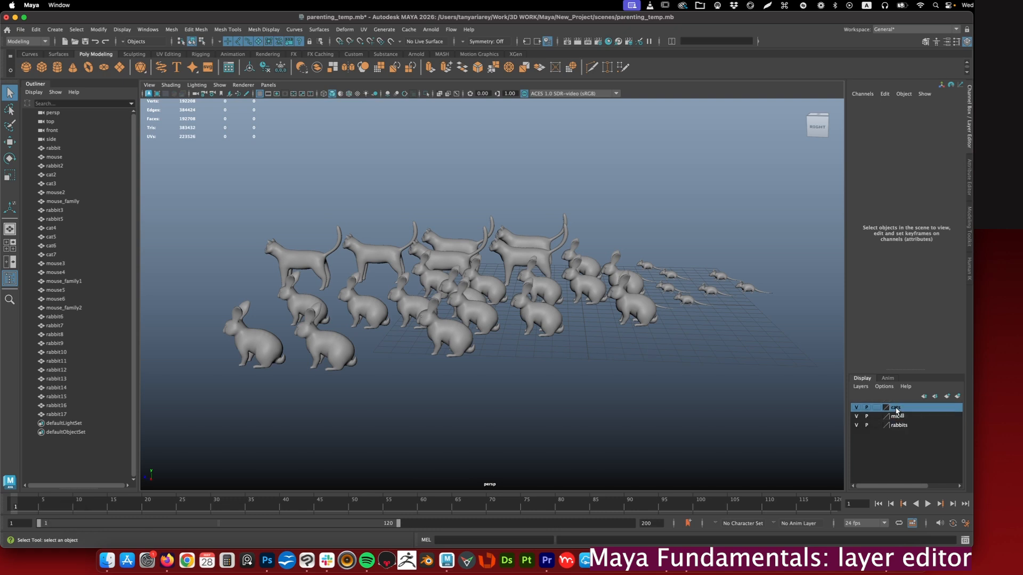
{"action": "right_click", "coordinate": [897, 409]}
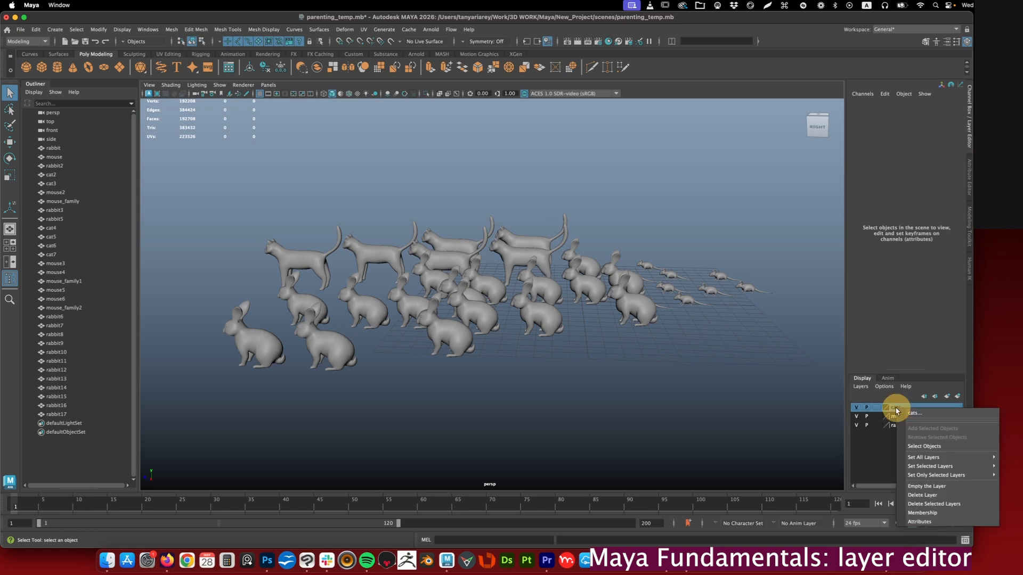
{"action": "left_click", "coordinate": [914, 446]}
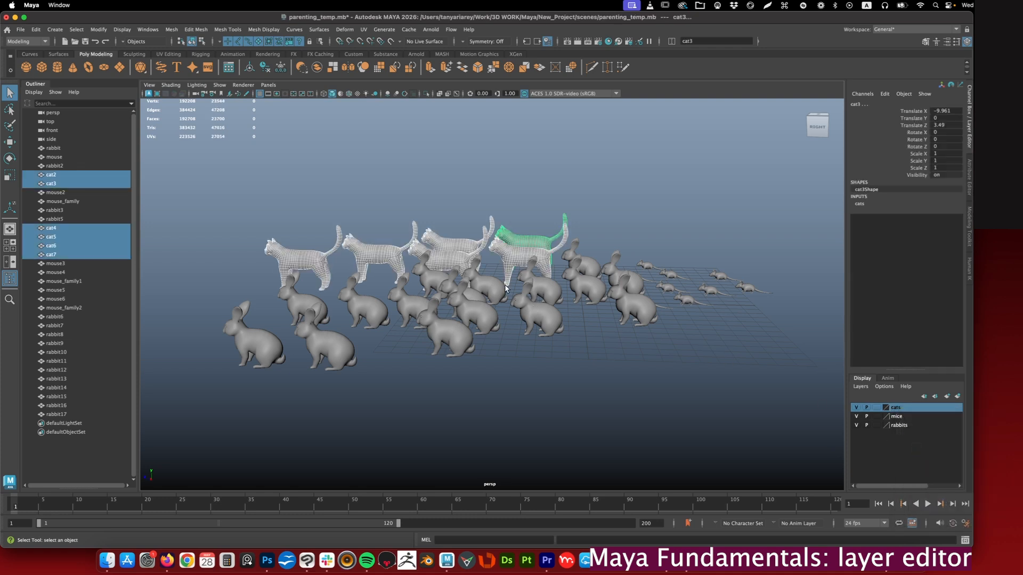
{"action": "key", "text": "w"}
{"action": "left_click_drag", "start_coordinate": [533, 208], "coordinate": [530, 143]}
{"action": "key", "text": "super+z"}
{"action": "key", "text": "q"}
{"action": "left_click", "coordinate": [730, 310]}
- Select cat3 and cat4 and remove them from the cats layer
{"action": "left_click", "coordinate": [548, 245]}
{"action": "left_click", "coordinate": [544, 258], "text": "shift"}
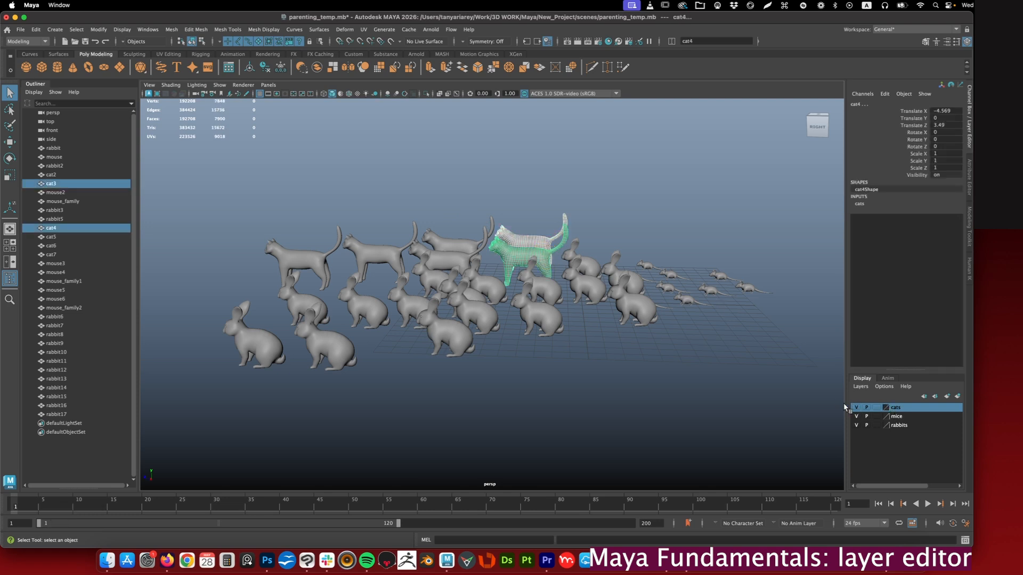
{"action": "right_click", "coordinate": [892, 410]}
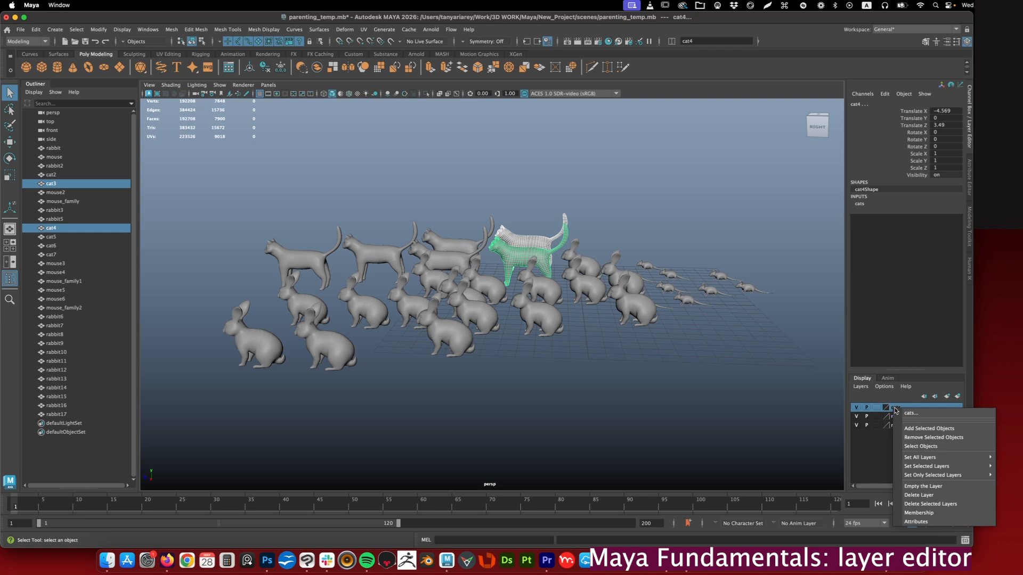
{"action": "left_click", "coordinate": [927, 438]}
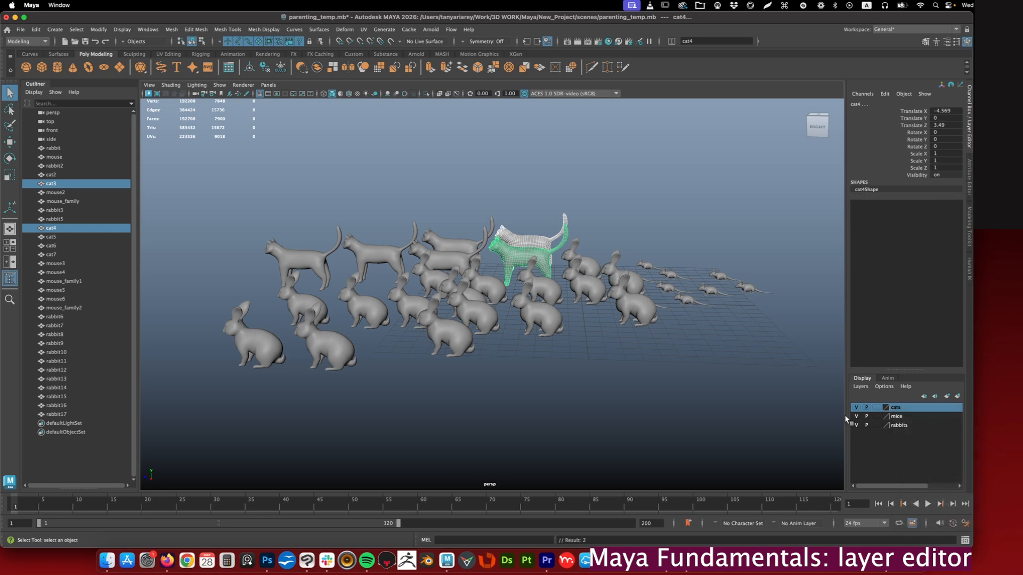
- Clear the selection and toggle the cats layer's visibility to check which cats it still controls
{"action": "left_click", "coordinate": [765, 380]}
{"action": "left_click", "coordinate": [855, 408]}
{"action": "left_click", "coordinate": [854, 408]}
{"action": "left_click", "coordinate": [855, 408]}
{"action": "left_click", "coordinate": [855, 408]}
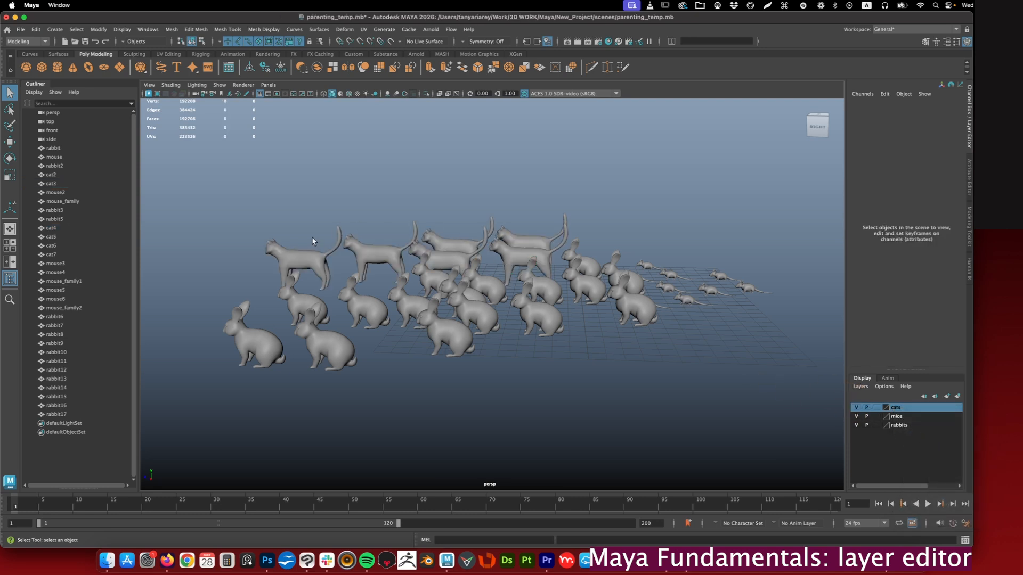
- Delete the cats layer and undo the deletion
{"action": "right_click", "coordinate": [895, 409]}
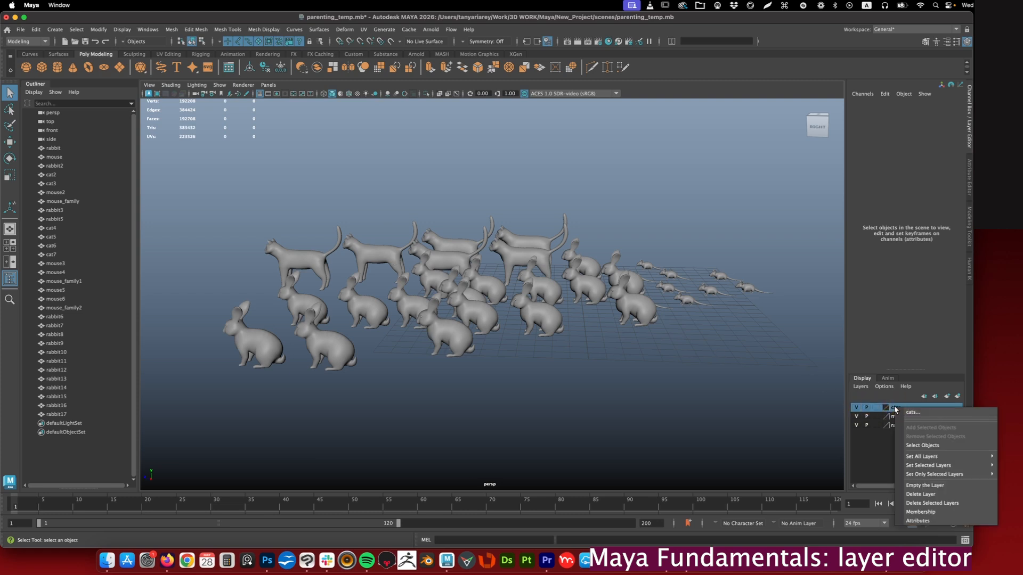
{"action": "left_click", "coordinate": [920, 495]}
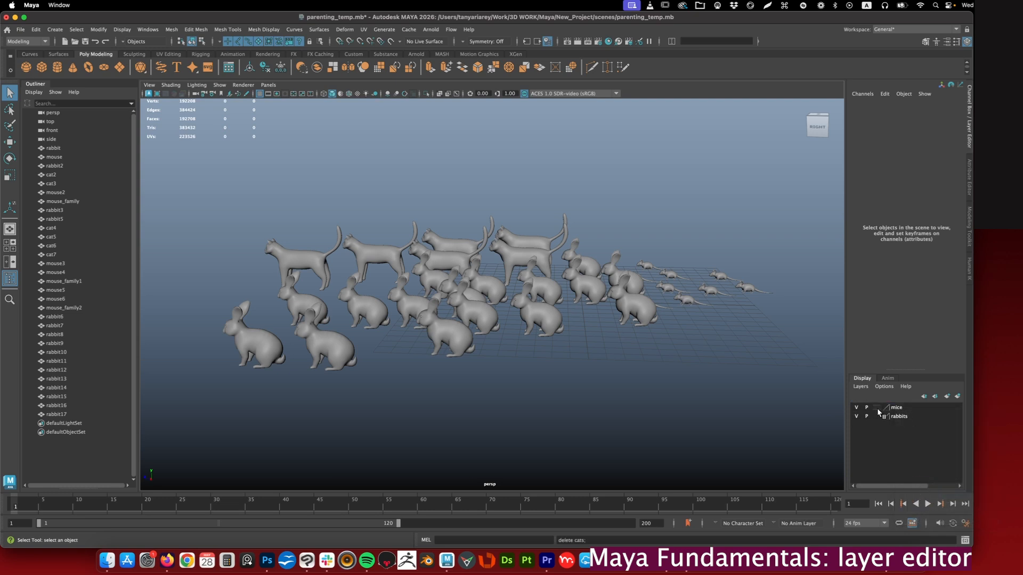
{"action": "key", "text": "super+z"}
- Empty the cats layer and toggle its visibility to check that it no longer controls any objects
{"action": "right_click", "coordinate": [897, 408]}
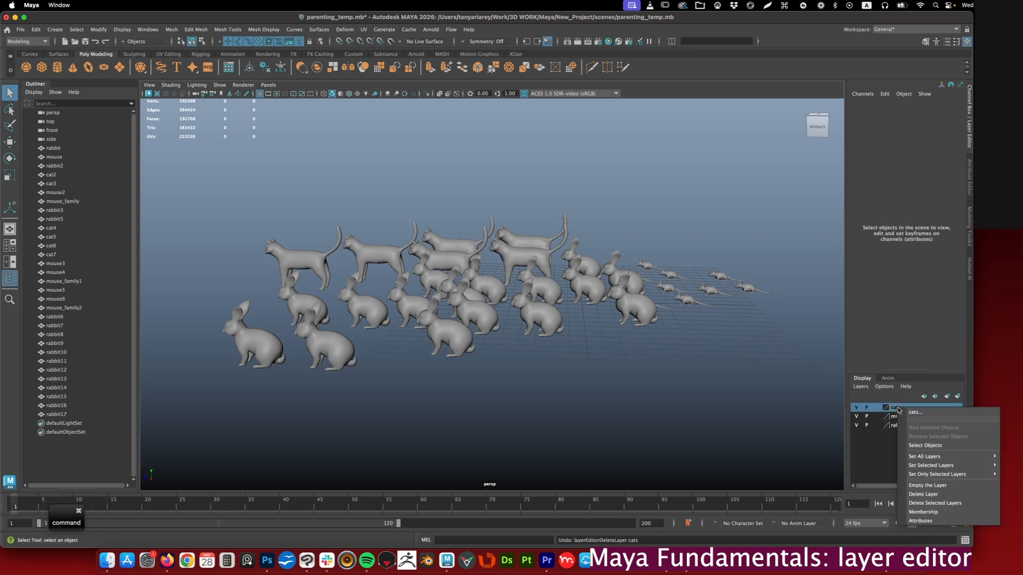
{"action": "left_click", "coordinate": [925, 485]}
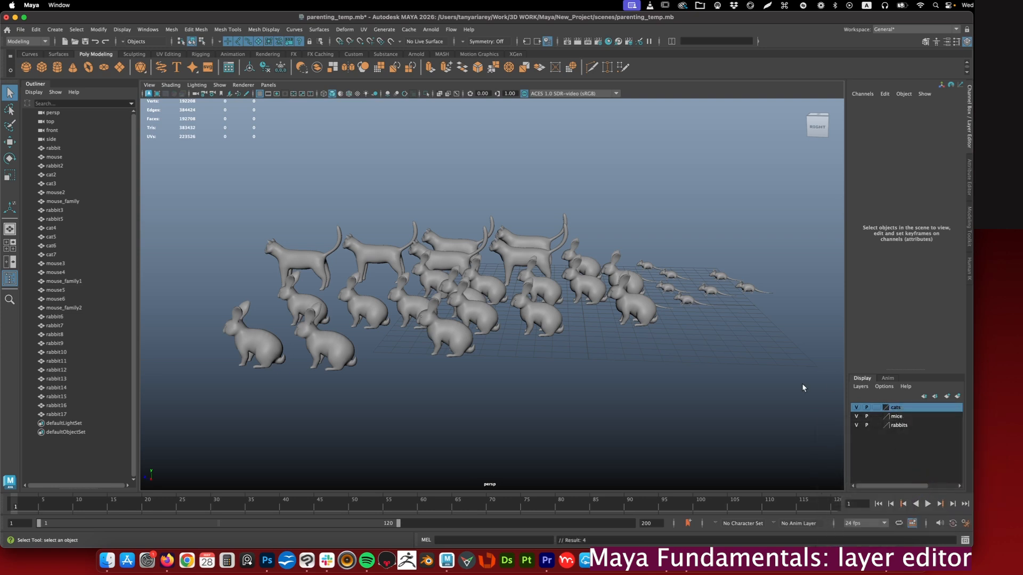
{"action": "left_click", "coordinate": [855, 408]}
{"action": "left_click", "coordinate": [856, 408]}
- Open the cats layer's membership in the Relationship Editor and examine which objects belong to each display layer
{"action": "right_click", "coordinate": [893, 407]}
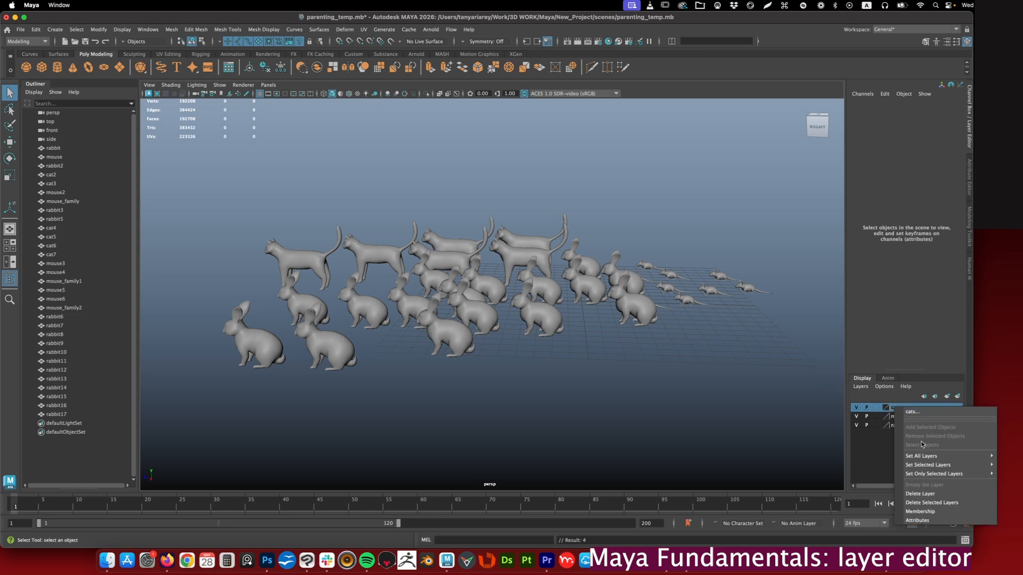
{"action": "left_click", "coordinate": [921, 512]}
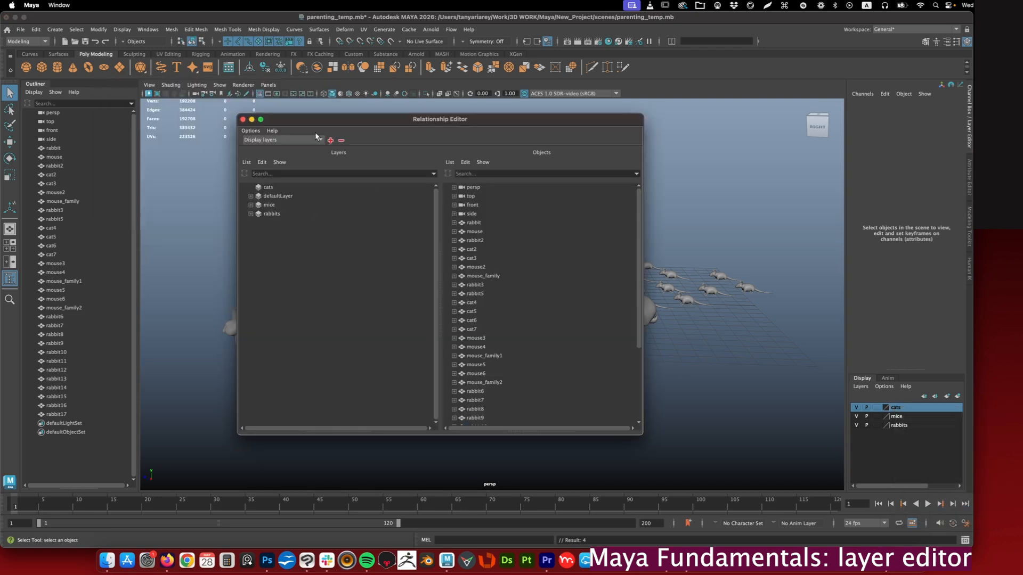
{"action": "left_click", "coordinate": [269, 204]}
{"action": "left_click", "coordinate": [271, 214]}
{"action": "left_click", "coordinate": [269, 204]}
{"action": "left_click", "coordinate": [269, 196]}
{"action": "left_click", "coordinate": [267, 187]}
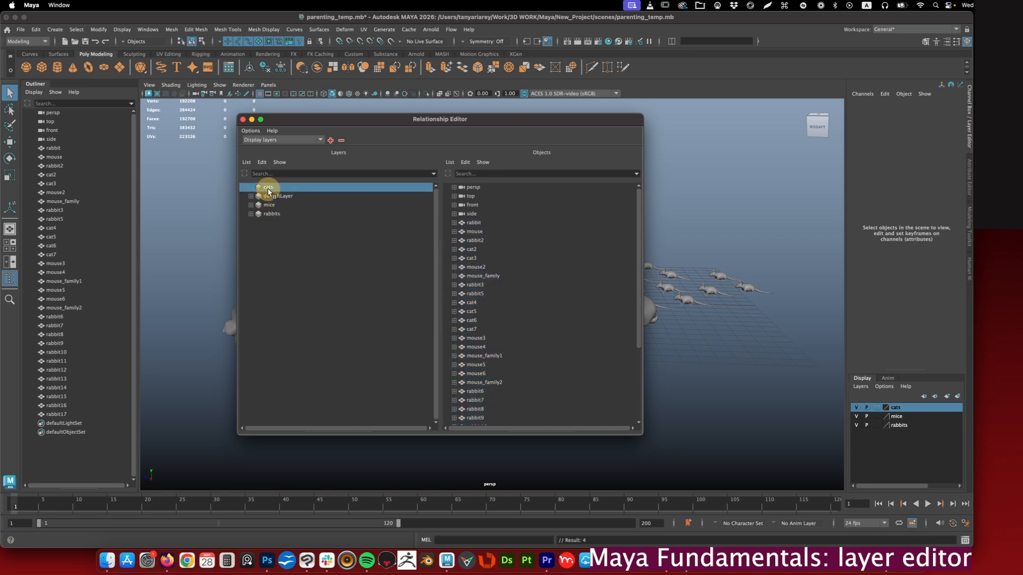
{"action": "left_click", "coordinate": [267, 197]}
{"action": "left_click", "coordinate": [268, 206]}
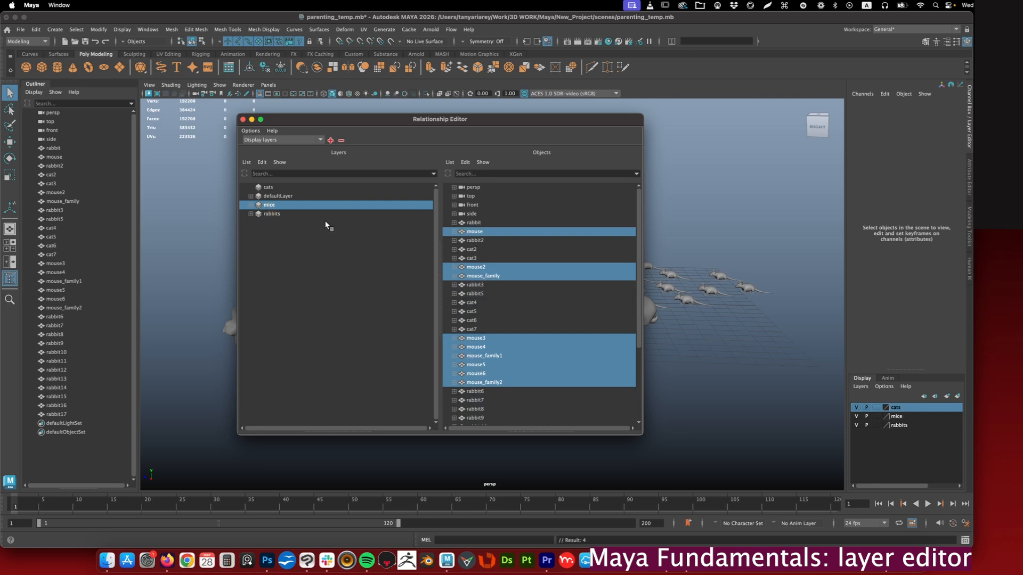
{"action": "left_click", "coordinate": [268, 187]}
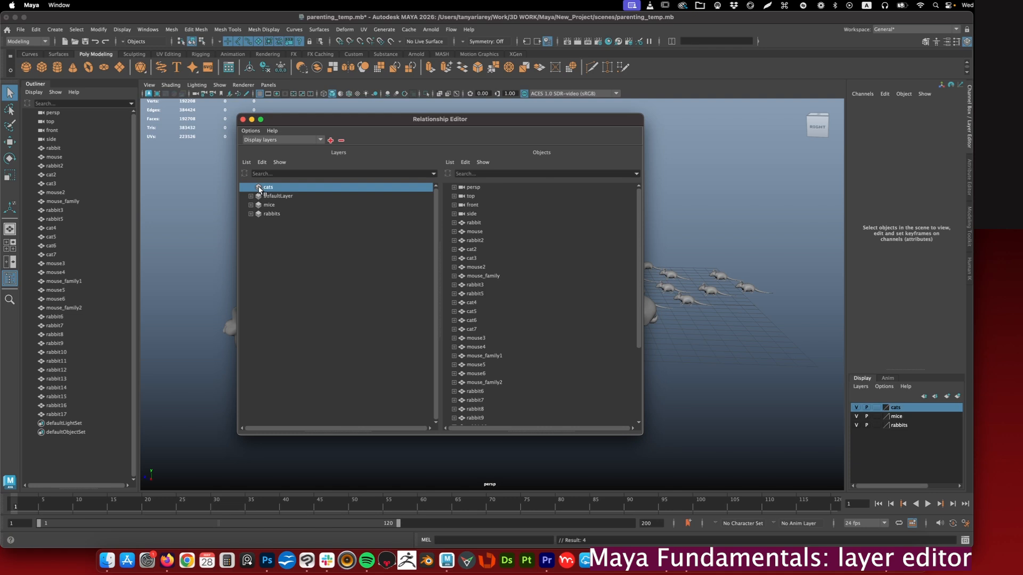
- Filter the Relationship Editor's objects by "cat" while the cats layer is selected
{"action": "scroll", "coordinate": [479, 213], "scroll_direction": "down", "scroll_amount": 1}
{"action": "left_click_drag", "start_coordinate": [503, 119], "coordinate": [562, 154]}
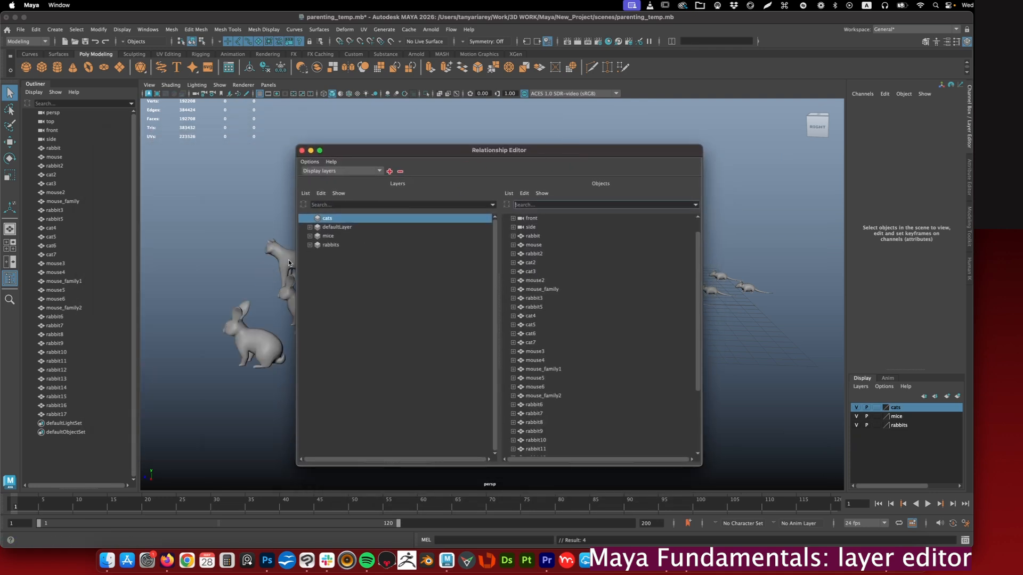
{"action": "left_click", "coordinate": [527, 204]}
{"action": "type", "text": "cat"}
{"action": "left_click", "coordinate": [521, 202]}
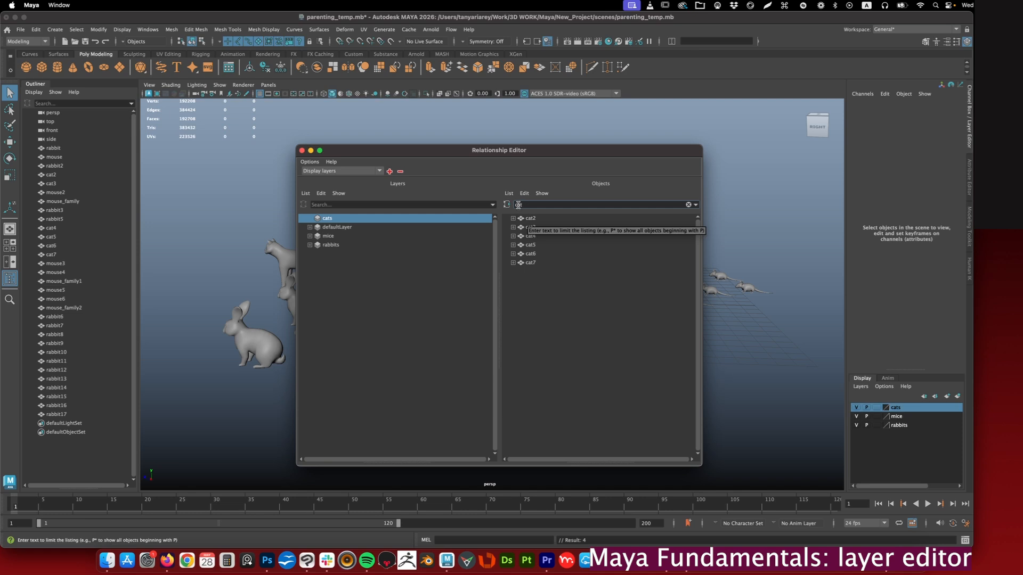
- Assign cat2, cat3, cat4, cat5, cat6 and cat7 to the cats layer
{"action": "left_click", "coordinate": [530, 255]}
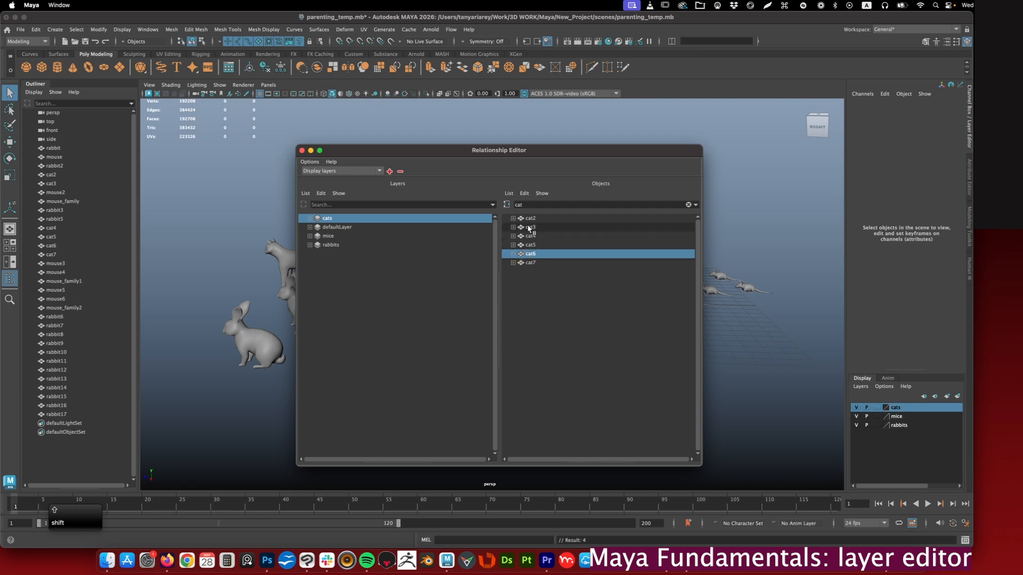
{"action": "left_click", "coordinate": [529, 219], "text": "shift"}
{"action": "left_click", "coordinate": [529, 227], "text": "shift"}
{"action": "left_click", "coordinate": [529, 237], "text": "shift"}
{"action": "left_click", "coordinate": [528, 245], "text": "shift"}
{"action": "left_click", "coordinate": [530, 263], "text": "shift"}
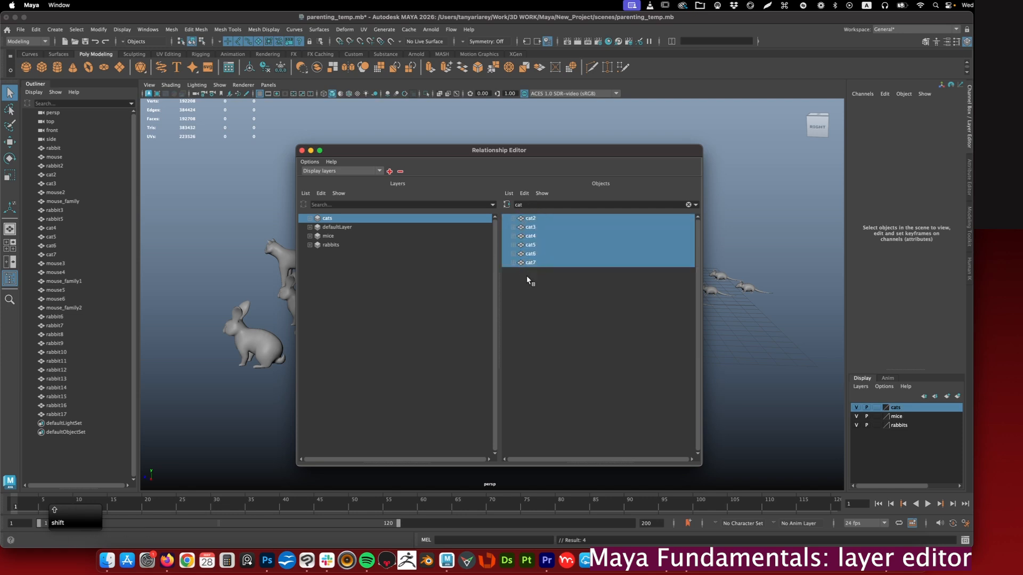
{"action": "left_click_drag", "start_coordinate": [534, 265], "coordinate": [330, 220]}
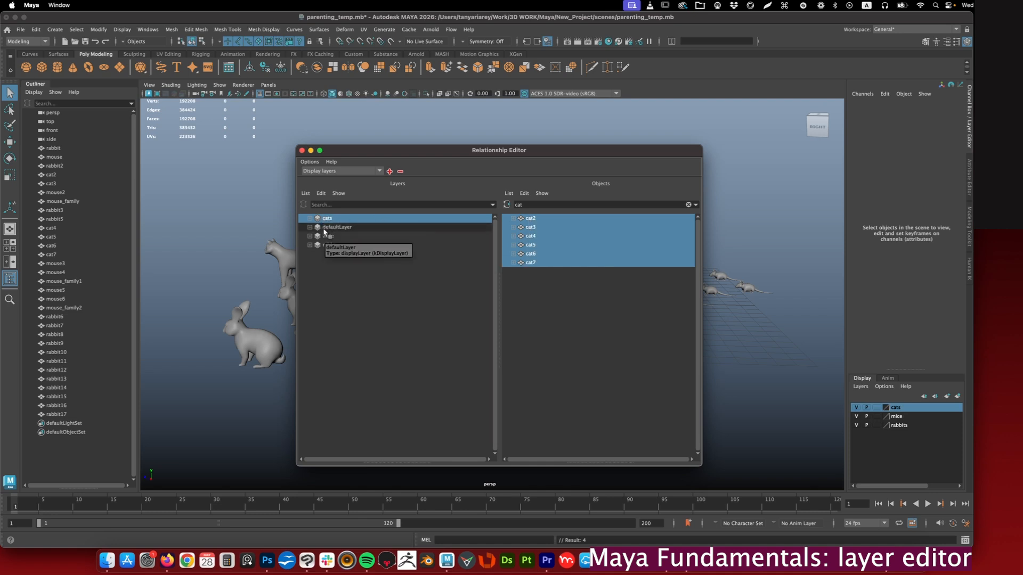
- Clear the object filter and remove rabbit6 from the rabbits layer in the Relationship Editor
{"action": "left_click", "coordinate": [326, 236]}
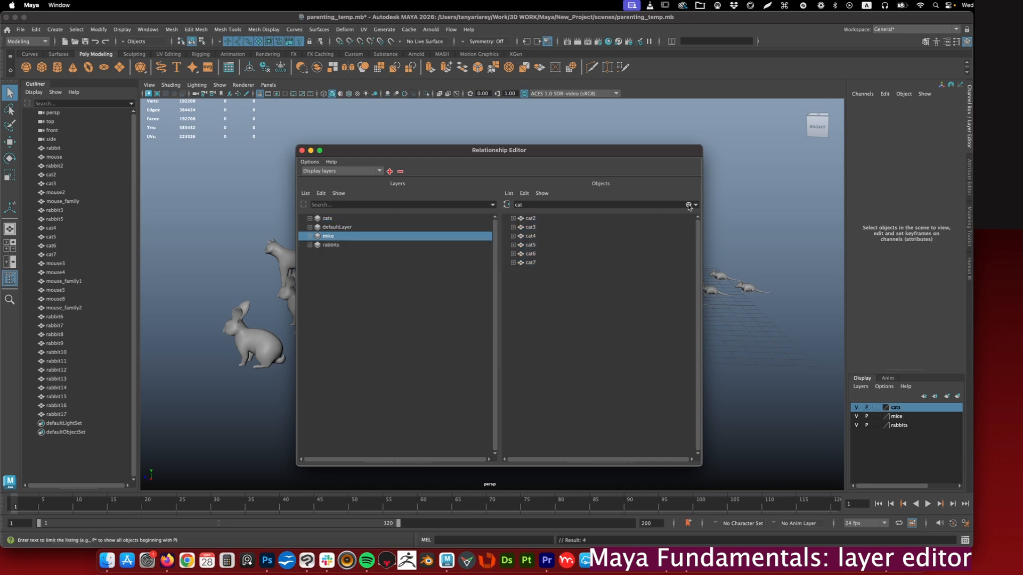
{"action": "left_click", "coordinate": [688, 204]}
{"action": "left_click", "coordinate": [330, 245]}
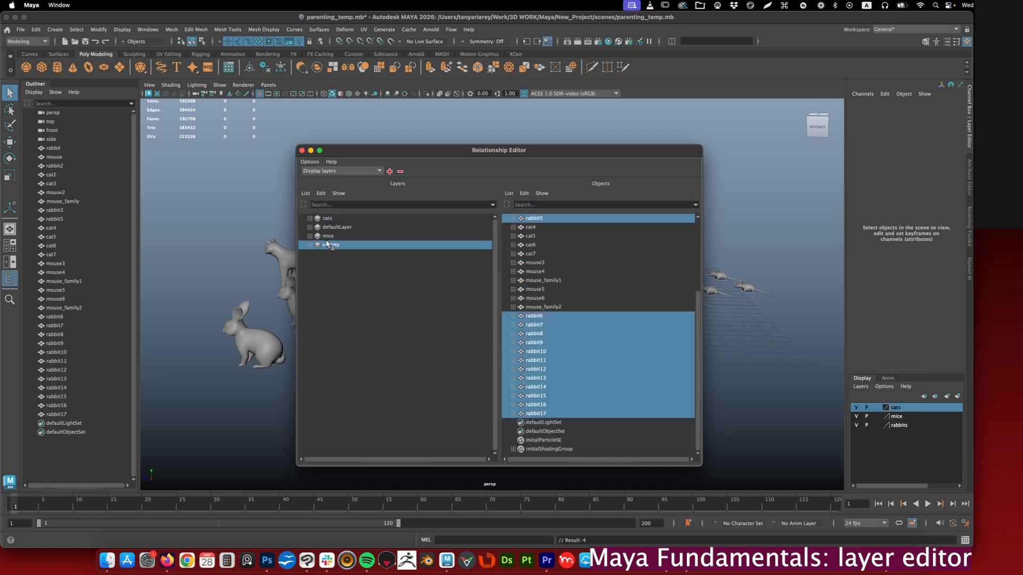
{"action": "left_click_drag", "start_coordinate": [336, 249], "coordinate": [540, 364]}
{"action": "left_click_drag", "start_coordinate": [542, 322], "coordinate": [496, 361]}
{"action": "left_click", "coordinate": [529, 320]}
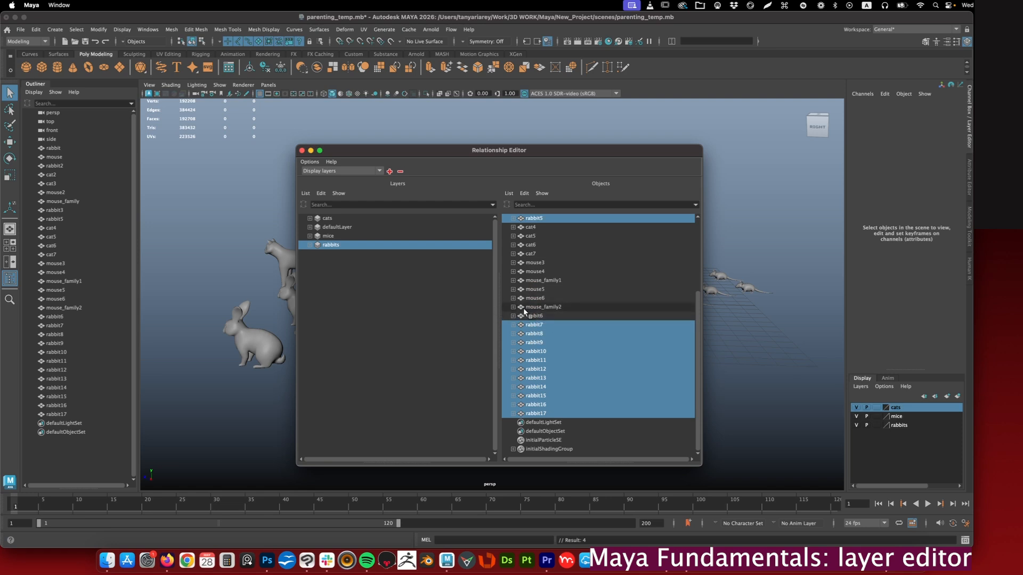
- Close the Relationship Editor and toggle the cats layer's visibility to check its restored membership
{"action": "left_click", "coordinate": [301, 151]}
{"action": "left_click", "coordinate": [856, 408]}
{"action": "left_click", "coordinate": [856, 407]}
{"action": "left_click", "coordinate": [856, 407]}
{"action": "left_click", "coordinate": [856, 407]}
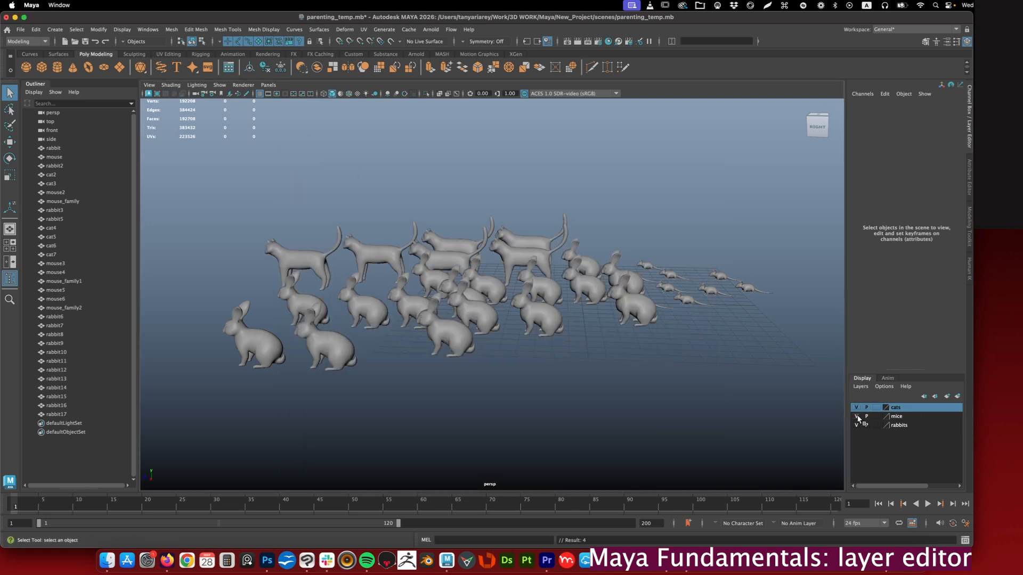
- Toggle the rabbits layer's visibility off and on to check which rabbit it no longer controls
{"action": "left_click", "coordinate": [856, 425]}
{"action": "left_click", "coordinate": [856, 425]}
{"action": "left_click", "coordinate": [856, 425]}
{"action": "left_click", "coordinate": [856, 425]}
{"action": "left_click", "coordinate": [855, 425]}
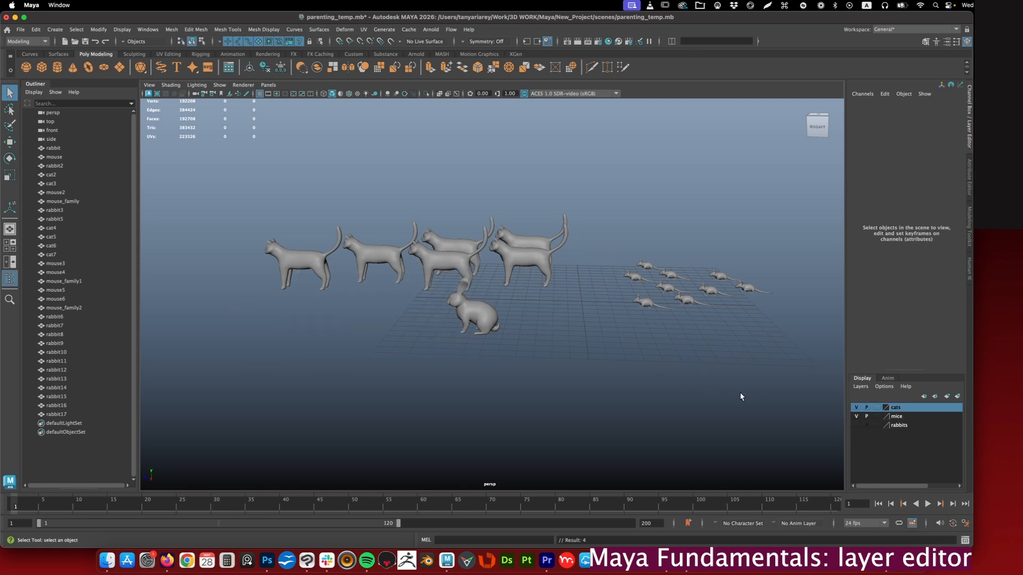
{"action": "left_click", "coordinate": [857, 424]}
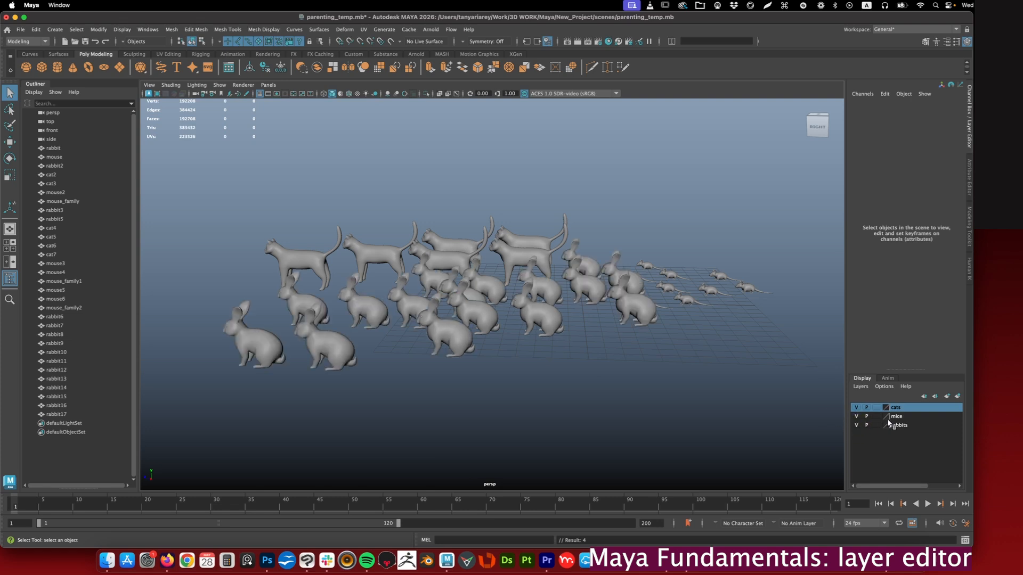
- Toggle the mice layer's visibility to check its members, leaving the layer visible
{"action": "left_click", "coordinate": [852, 418]}
{"action": "left_click", "coordinate": [854, 416]}
{"action": "left_click", "coordinate": [854, 417]}
{"action": "left_click", "coordinate": [854, 417]}
{"action": "left_click", "coordinate": [855, 417]}
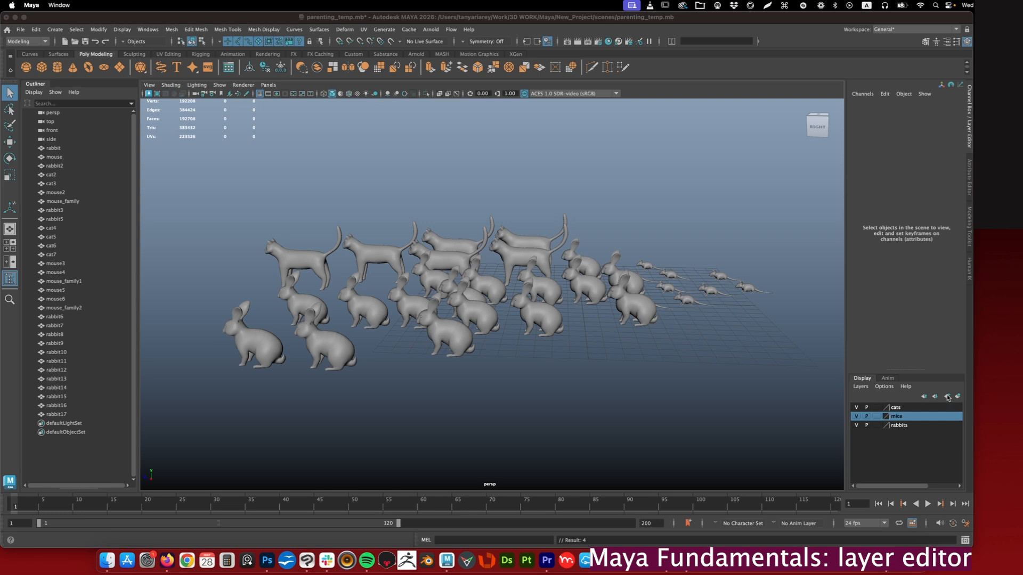
- Select rabbit7, rabbit6 and rabbit17 in the viewport and create a new empty display layer
{"action": "left_click", "coordinate": [543, 320]}
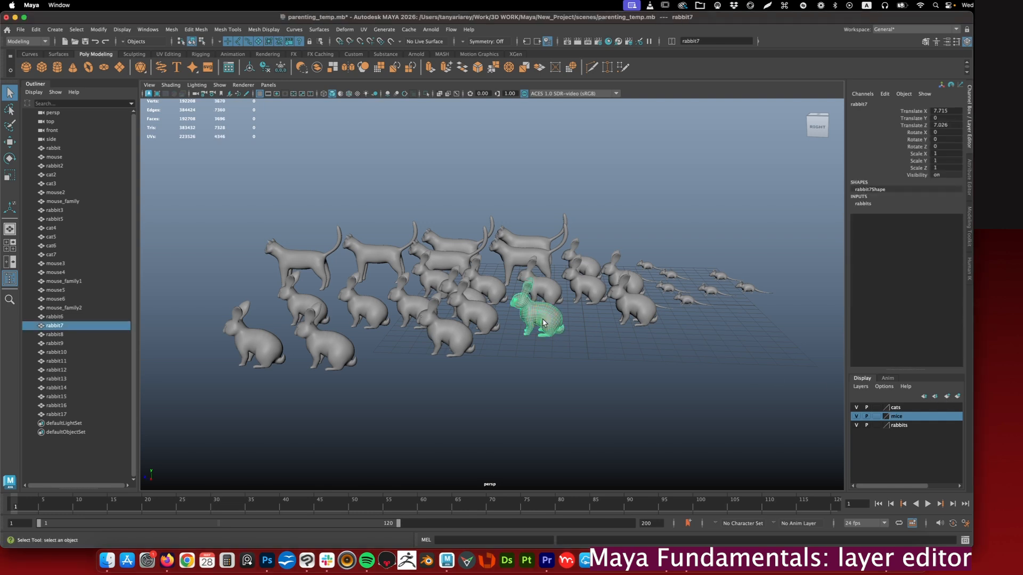
{"action": "left_click", "coordinate": [487, 319], "text": "shift"}
{"action": "left_click", "coordinate": [456, 337], "text": "shift"}
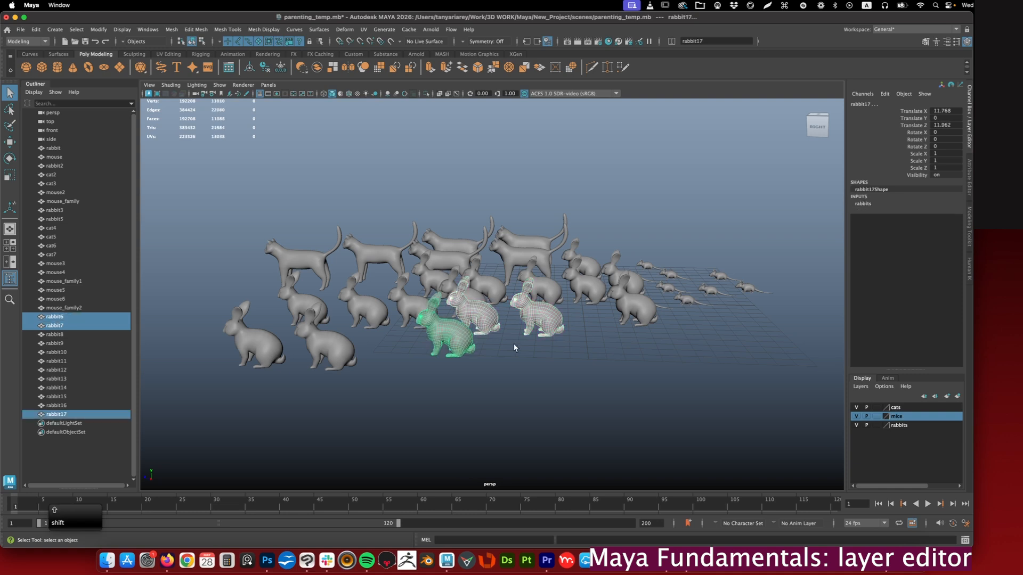
{"action": "left_click", "coordinate": [948, 397]}
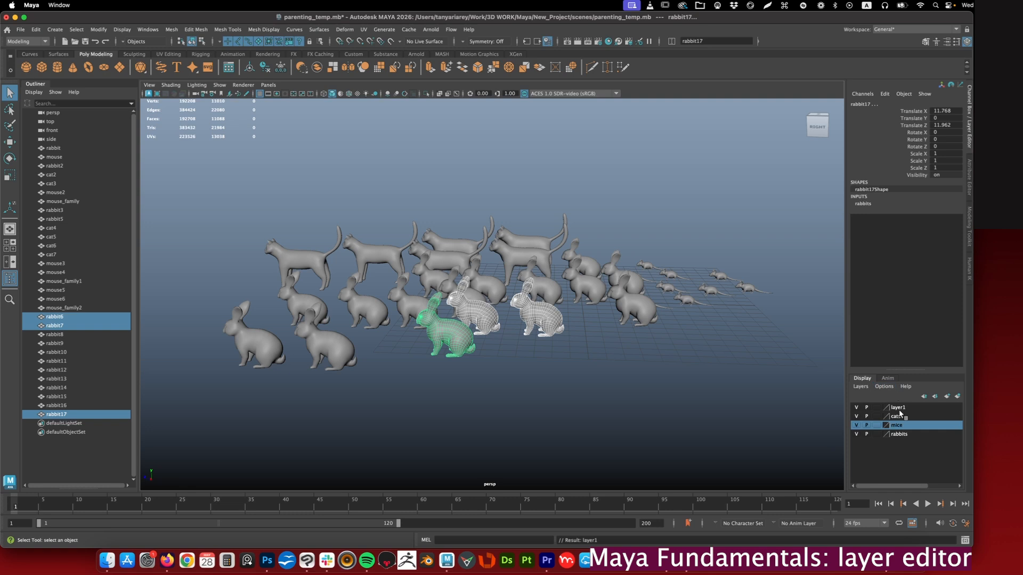
- Clear the selection, turn on Make New Layers Current and create a new empty display layer
{"action": "left_click", "coordinate": [681, 396]}
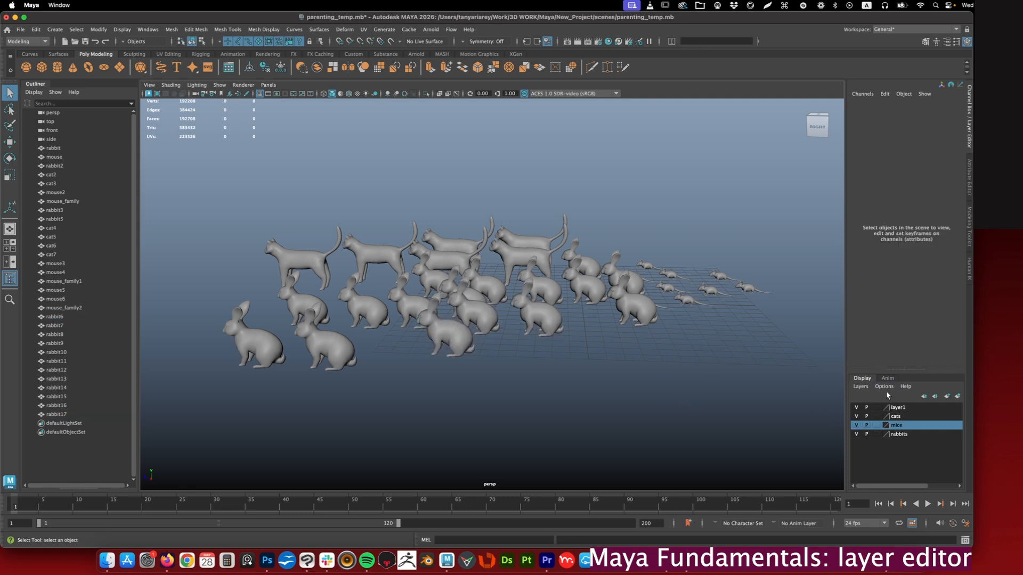
{"action": "left_click", "coordinate": [884, 387]}
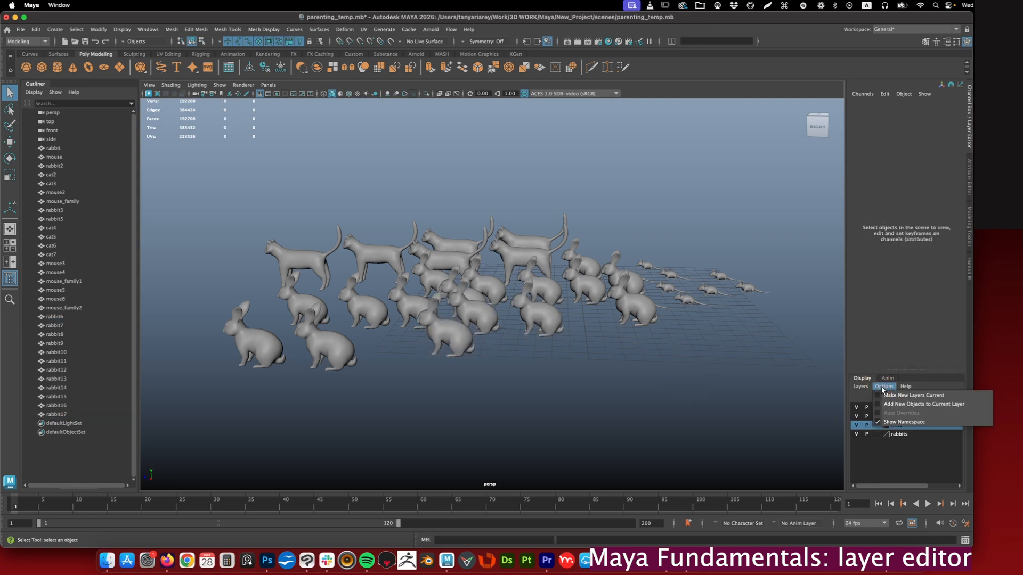
{"action": "left_click", "coordinate": [877, 396]}
{"action": "left_click", "coordinate": [881, 405]}
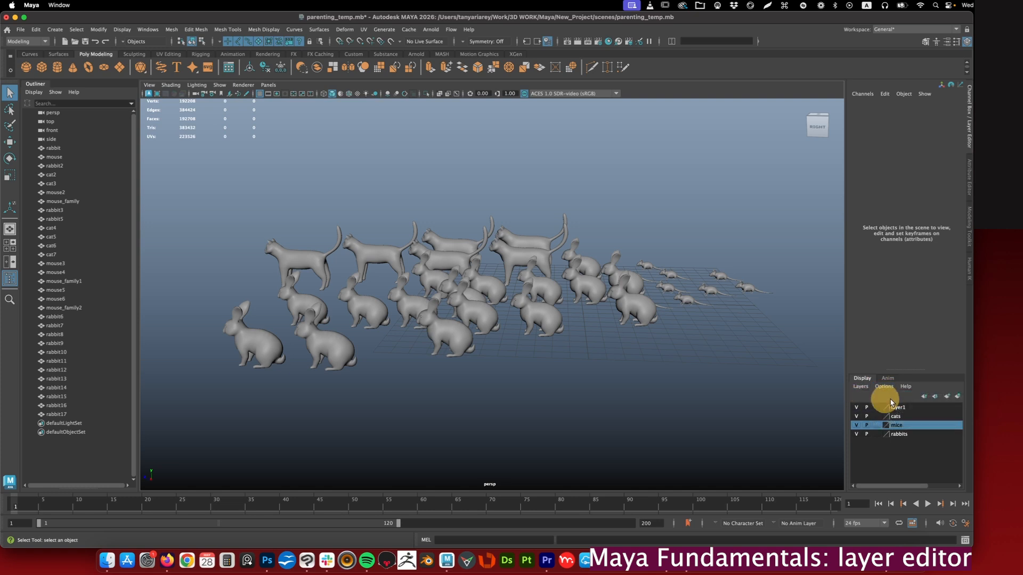
{"action": "left_click", "coordinate": [946, 397]}
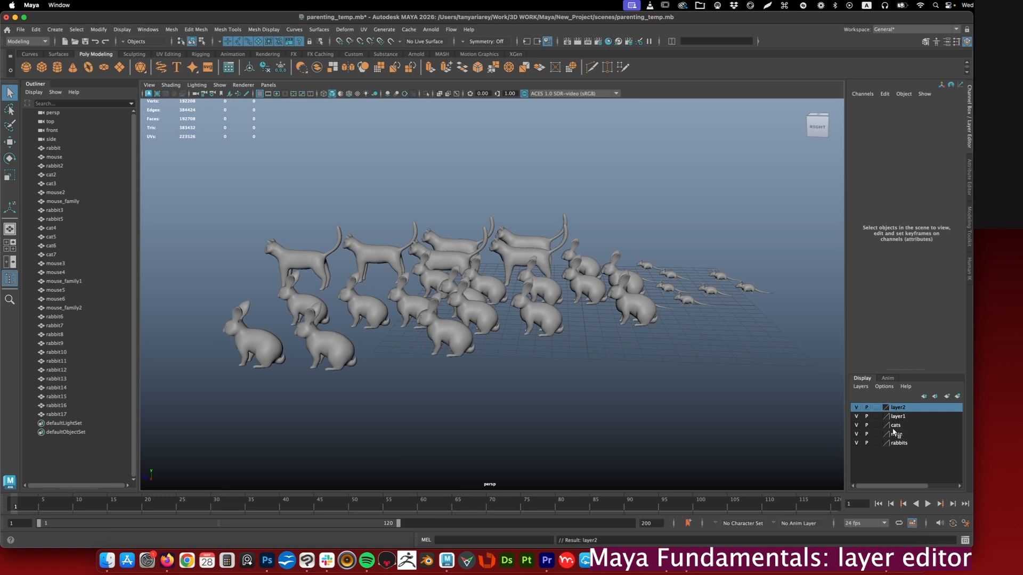
- Reorder the display layers into the sequence mice, layer1, layer2, cats, rabbits
{"action": "left_click", "coordinate": [935, 398]}
{"action": "left_click", "coordinate": [936, 397]}
{"action": "left_click", "coordinate": [936, 397]}
{"action": "left_click", "coordinate": [935, 397]}
{"action": "left_click", "coordinate": [925, 397]}
{"action": "left_click", "coordinate": [926, 398]}
{"action": "left_click", "coordinate": [925, 399]}
{"action": "left_click_drag", "start_coordinate": [899, 417], "coordinate": [897, 436]}
- Review the layer options, make layer1 the current layer and toggle its visibility off and on
{"action": "left_click", "coordinate": [882, 386]}
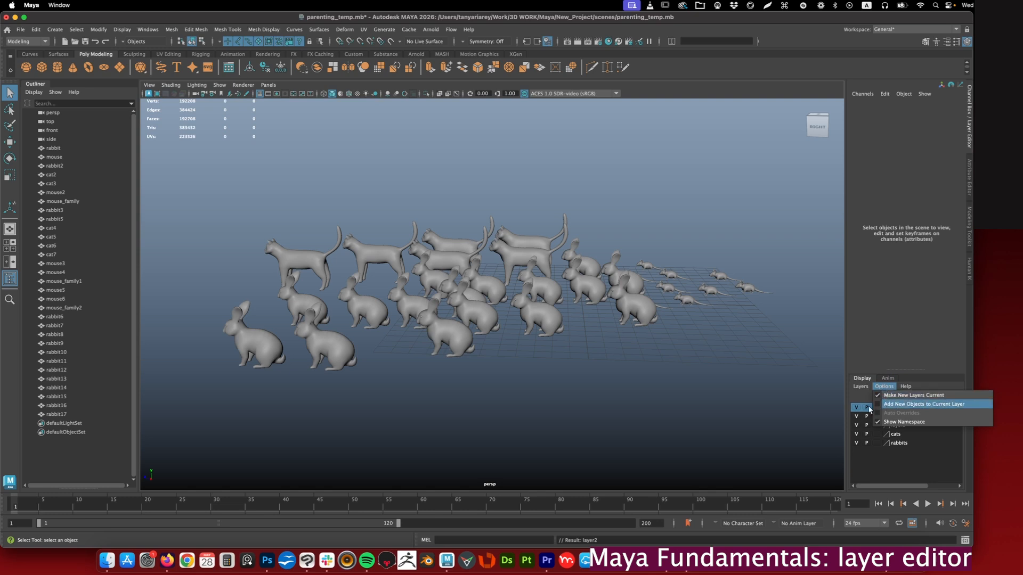
{"action": "left_click", "coordinate": [890, 418]}
{"action": "left_click", "coordinate": [892, 418]}
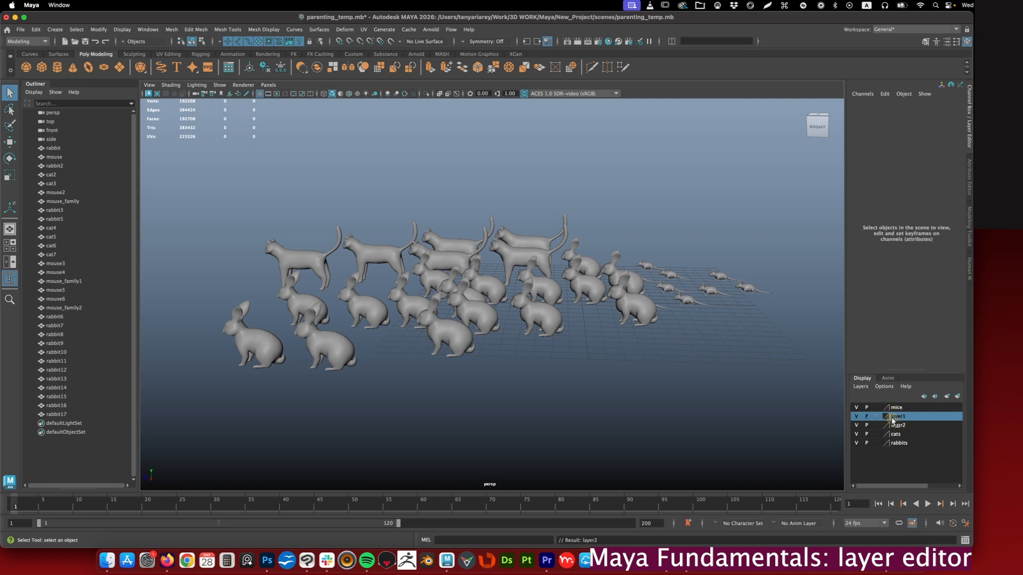
{"action": "double_click", "coordinate": [858, 417]}
{"action": "left_click", "coordinate": [897, 417]}
- Create a polygon cube at the origin and toggle layer1's visibility to check whether the cube belongs to it
{"action": "right_click_drag", "start_coordinate": [573, 355], "coordinate": [571, 370], "text": "shift"}
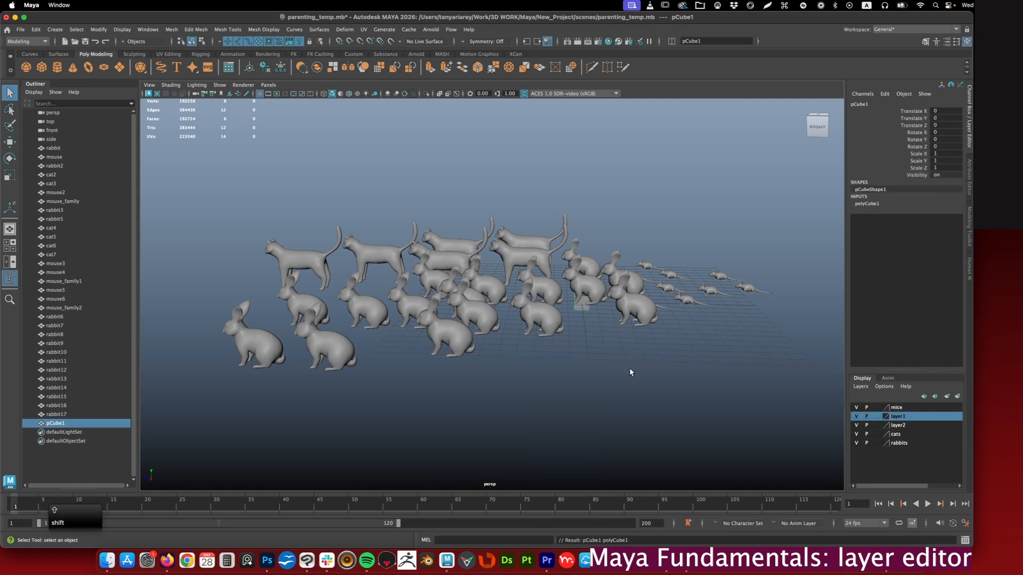
{"action": "left_click", "coordinate": [722, 380]}
{"action": "double_click", "coordinate": [856, 415]}
{"action": "left_click", "coordinate": [817, 410]}
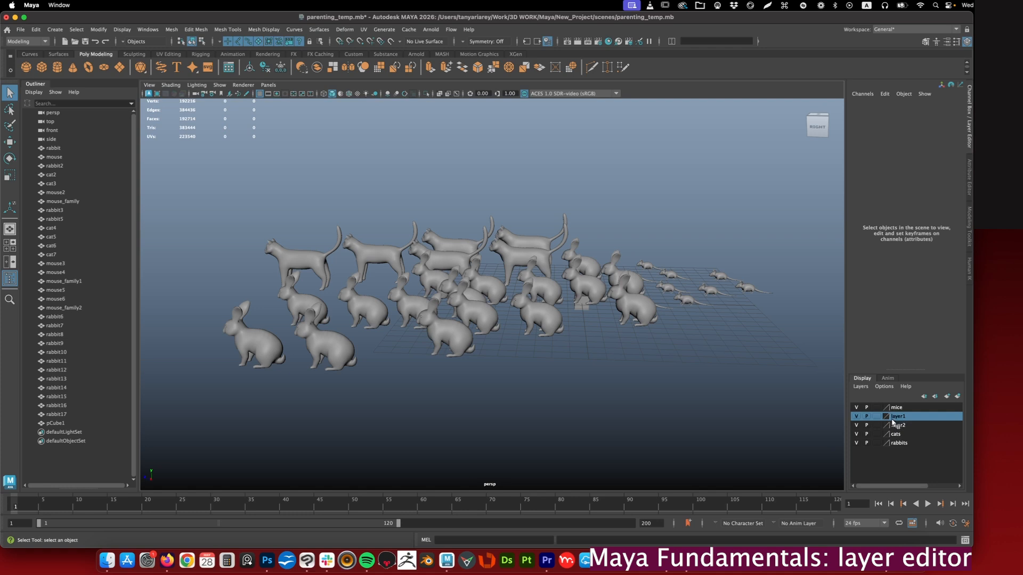
- Turn on Add New Objects to Current Layer, keeping layer1 as the current layer
{"action": "left_click", "coordinate": [883, 386]}
{"action": "left_click", "coordinate": [890, 405]}
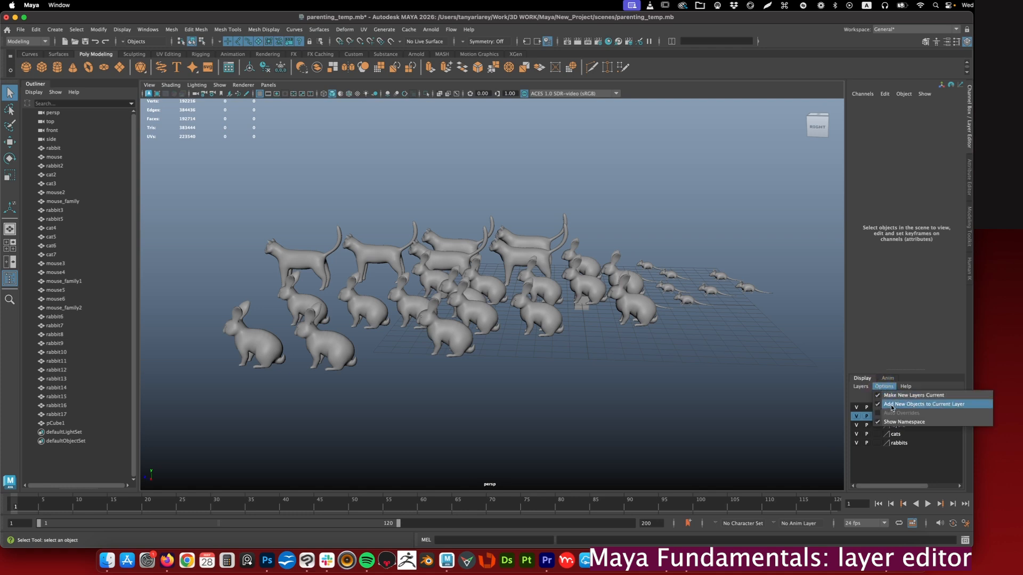
{"action": "left_click", "coordinate": [866, 403]}
{"action": "left_click", "coordinate": [797, 398]}
{"action": "left_click", "coordinate": [894, 416]}
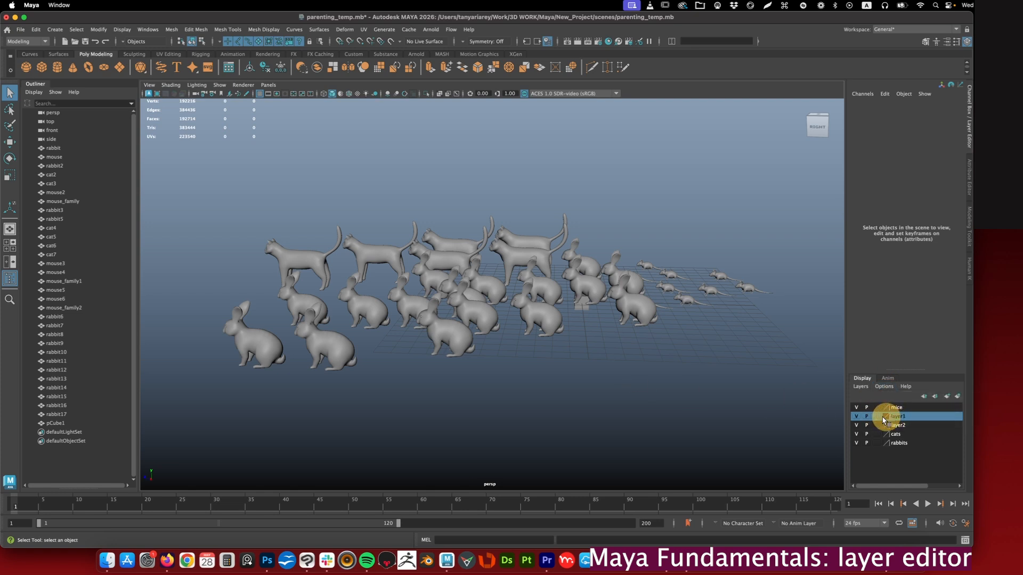
- Create a polygon cylinder at the origin, move it along the Z axis away from the cube and deselect it
{"action": "right_click", "coordinate": [509, 353], "text": "shift"}
{"action": "left_click", "coordinate": [462, 345]}
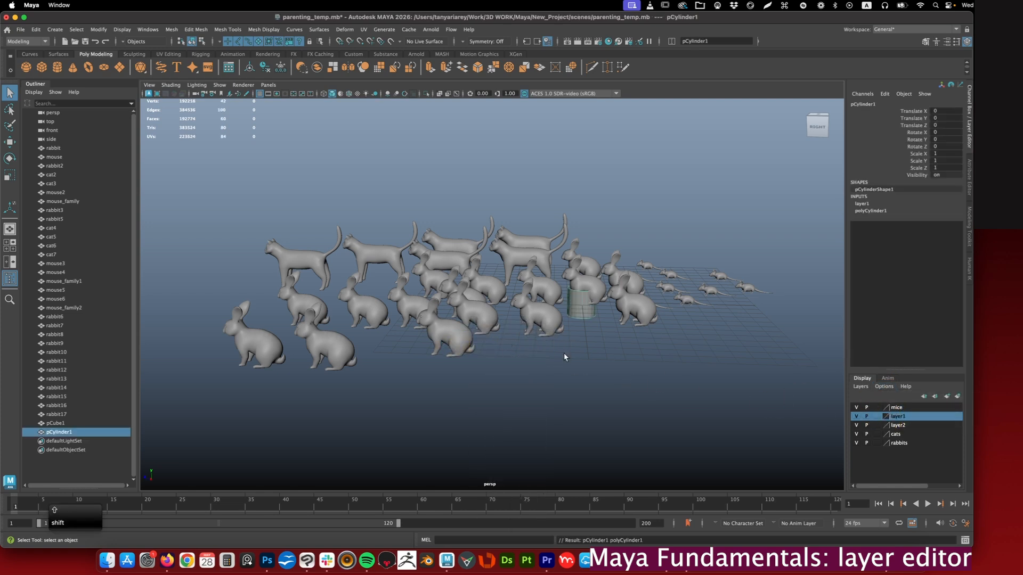
{"action": "key", "text": "w"}
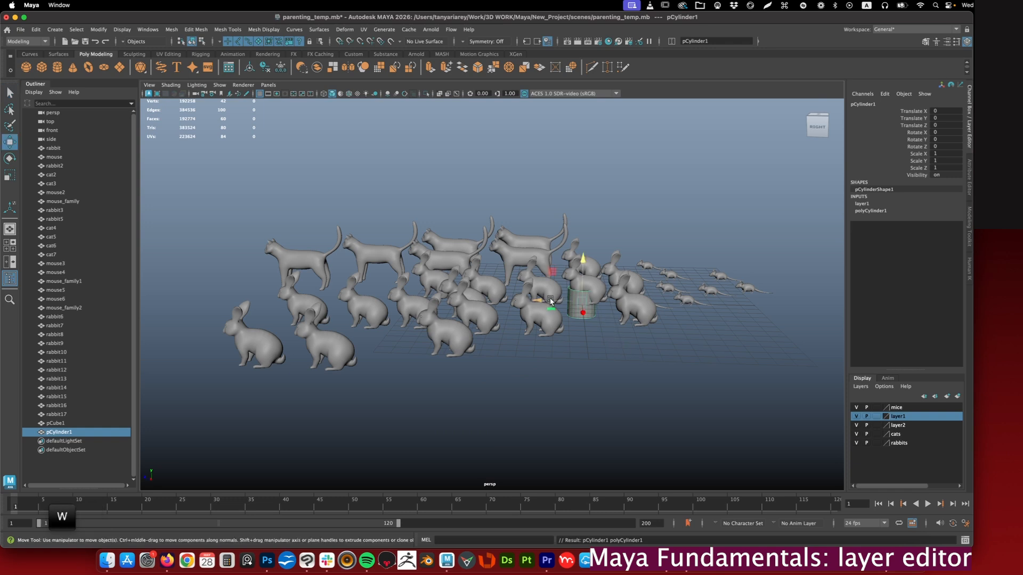
{"action": "left_click_drag", "start_coordinate": [550, 301], "coordinate": [482, 299]}
{"action": "left_click", "coordinate": [645, 356]}
- Create a polygon torus and move it along X to about 8.9 units, then clear the selection
{"action": "right_click", "coordinate": [612, 342], "text": "shift"}
{"action": "left_click", "coordinate": [650, 349]}
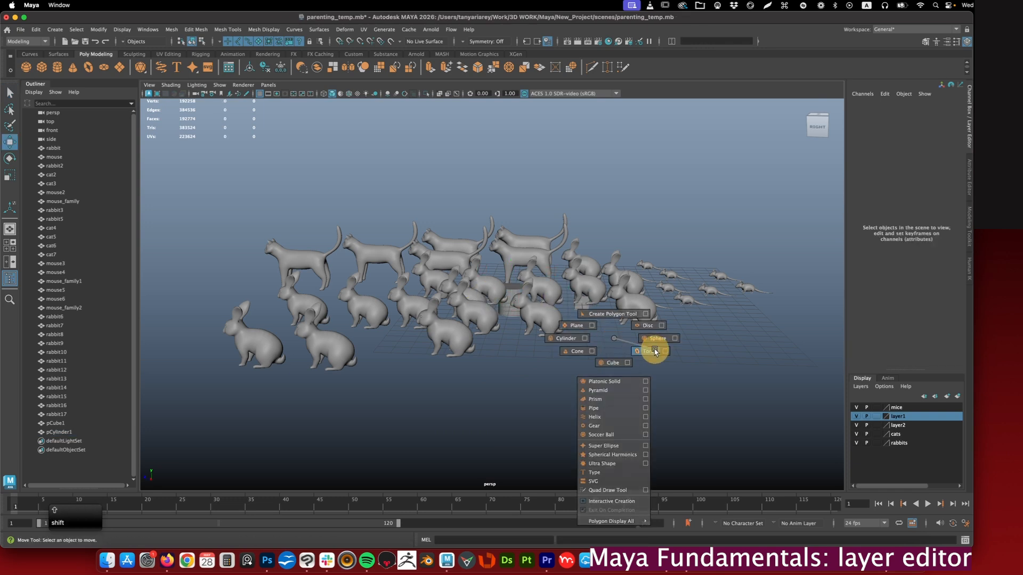
{"action": "left_click_drag", "start_coordinate": [592, 315], "coordinate": [595, 352]}
{"action": "left_click", "coordinate": [635, 373]}
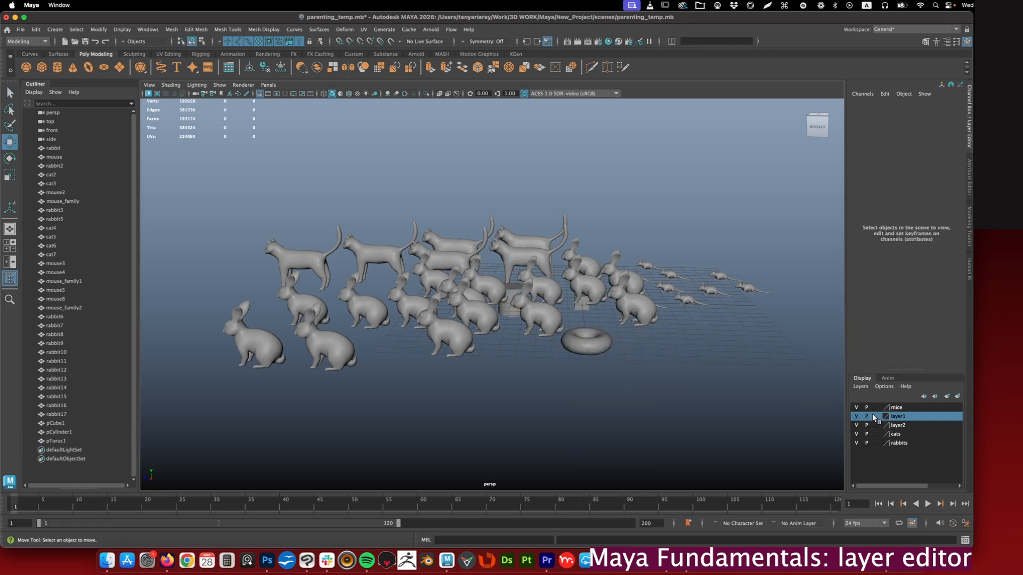
- Select the torus and toggle layer1's visibility off and on to check which new objects it controls
{"action": "left_click", "coordinate": [586, 344]}
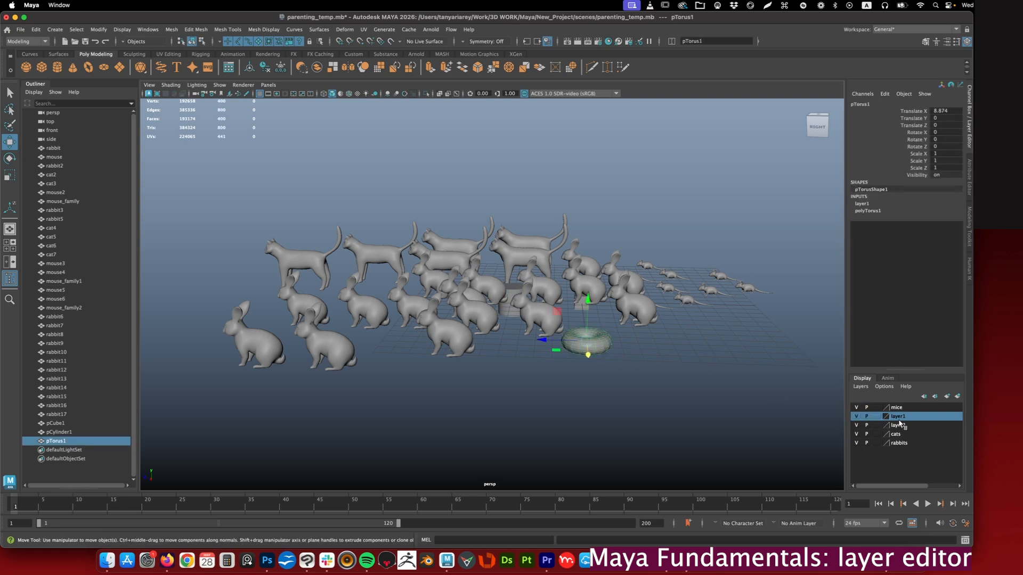
{"action": "left_click", "coordinate": [856, 416]}
{"action": "left_click", "coordinate": [856, 417]}
{"action": "left_click", "coordinate": [510, 320]}
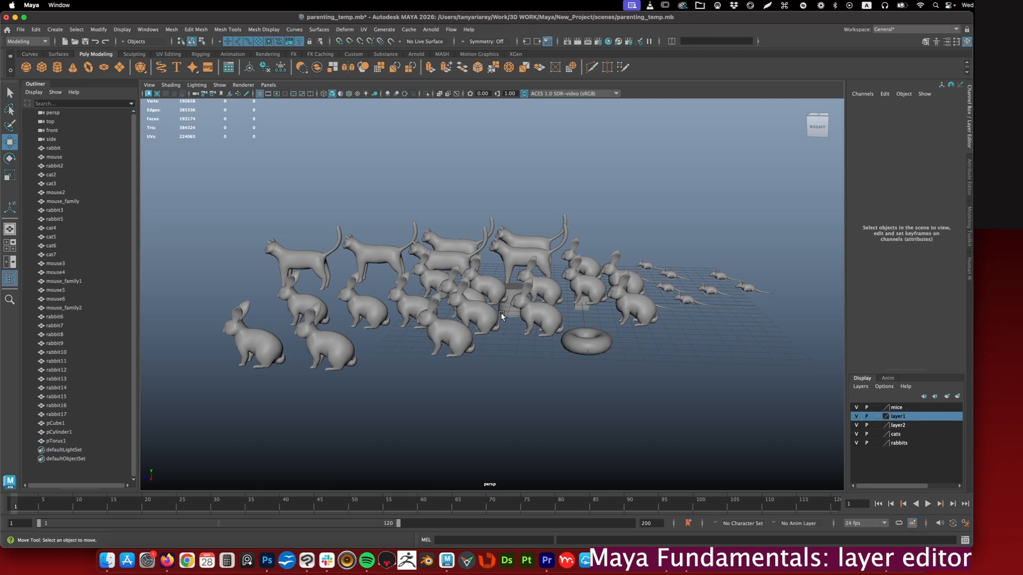
- Select front rabbits including rabbit7 to inspect their layer connection, then clear the selection
{"action": "left_click", "coordinate": [453, 335]}
{"action": "left_click", "coordinate": [486, 342]}
{"action": "left_click", "coordinate": [465, 347]}
{"action": "left_click", "coordinate": [532, 318]}
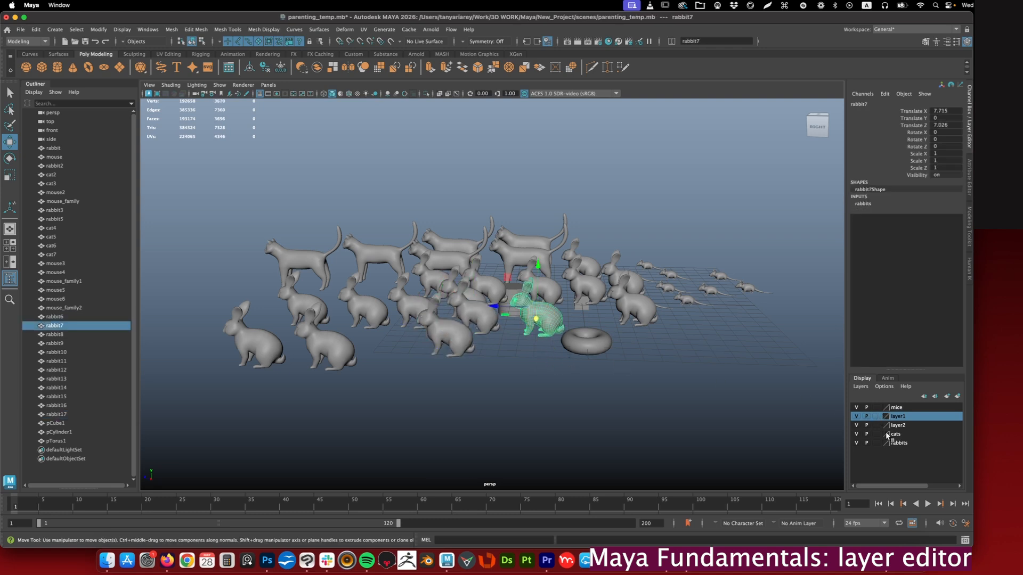
{"action": "left_click", "coordinate": [688, 336]}
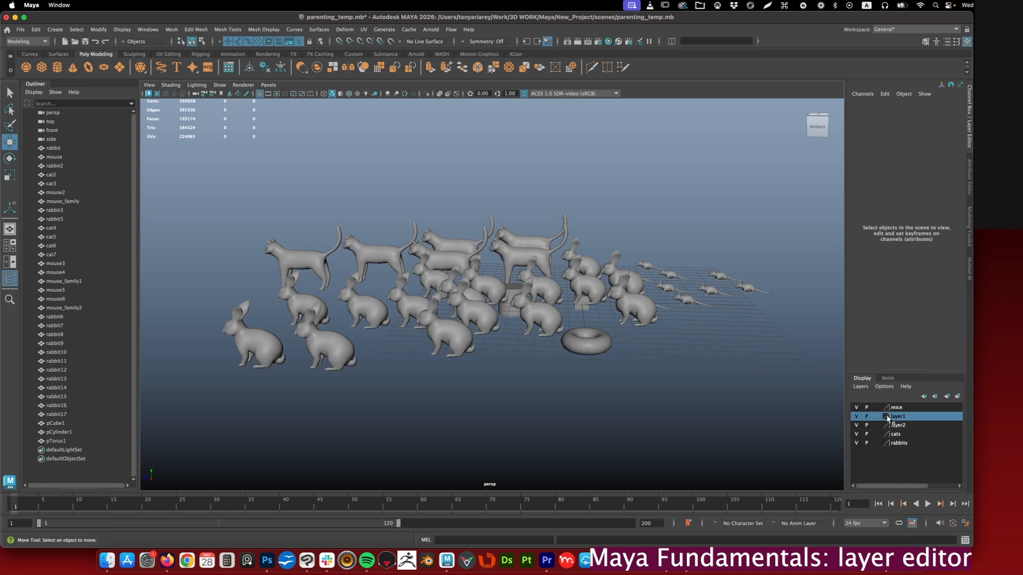
- Set the mice layer's colour to bright blue and save the layer settings
{"action": "left_click_drag", "start_coordinate": [895, 407], "coordinate": [899, 425]}
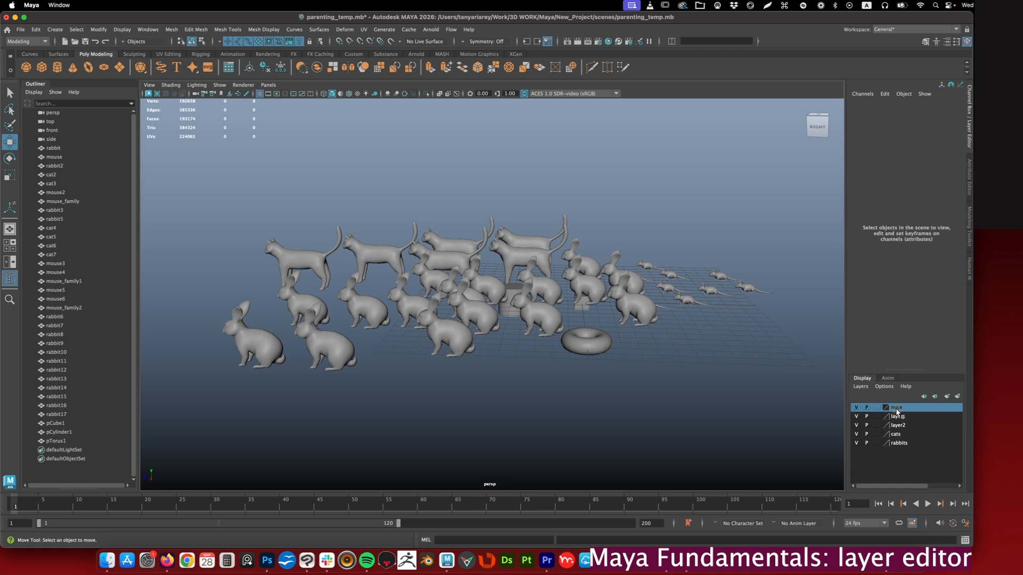
{"action": "double_click", "coordinate": [887, 408]}
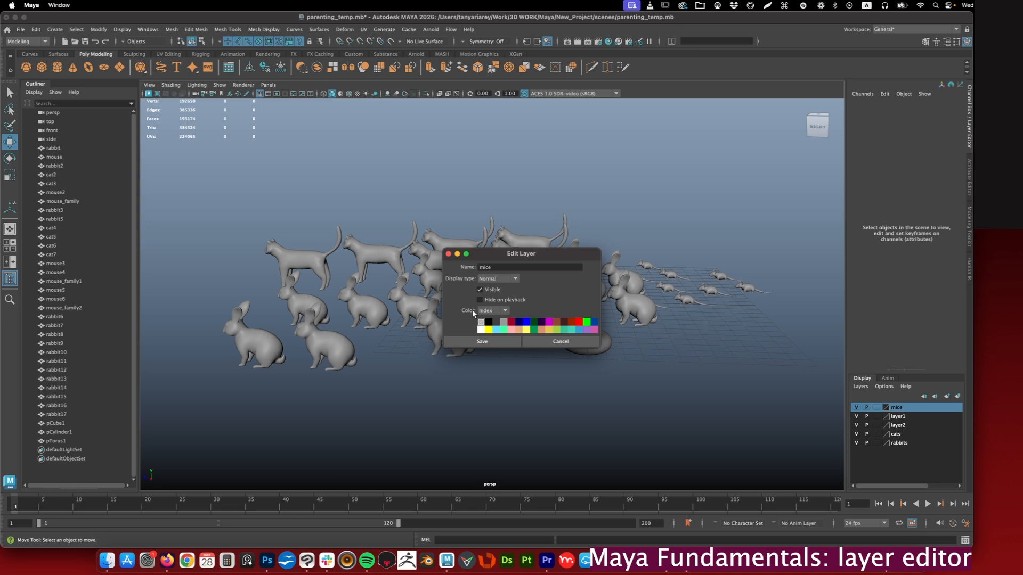
{"action": "left_click", "coordinate": [526, 322]}
{"action": "left_click", "coordinate": [484, 342]}
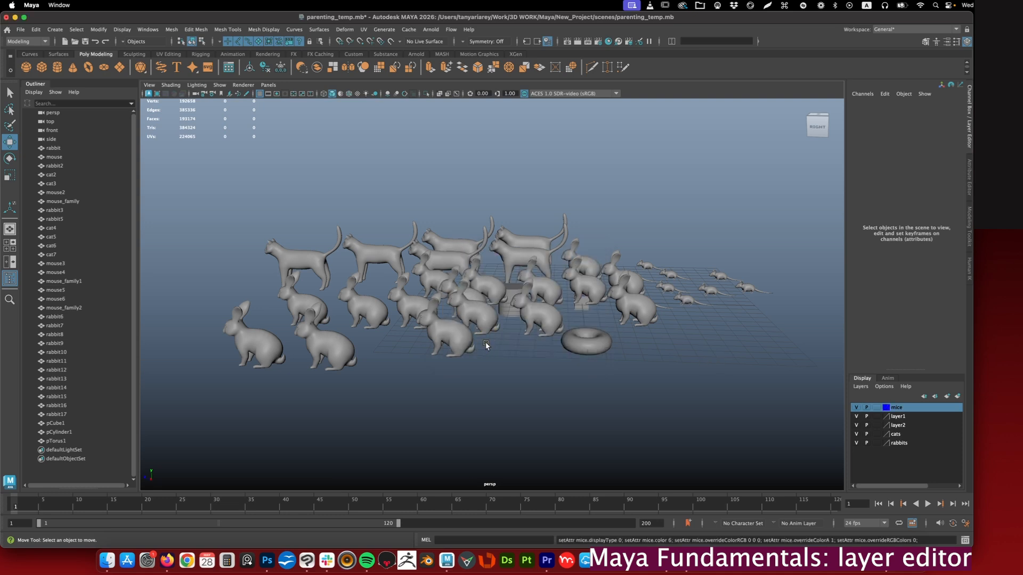
- Set the cats layer's colour to dark red and save the layer settings
{"action": "left_click", "coordinate": [894, 435]}
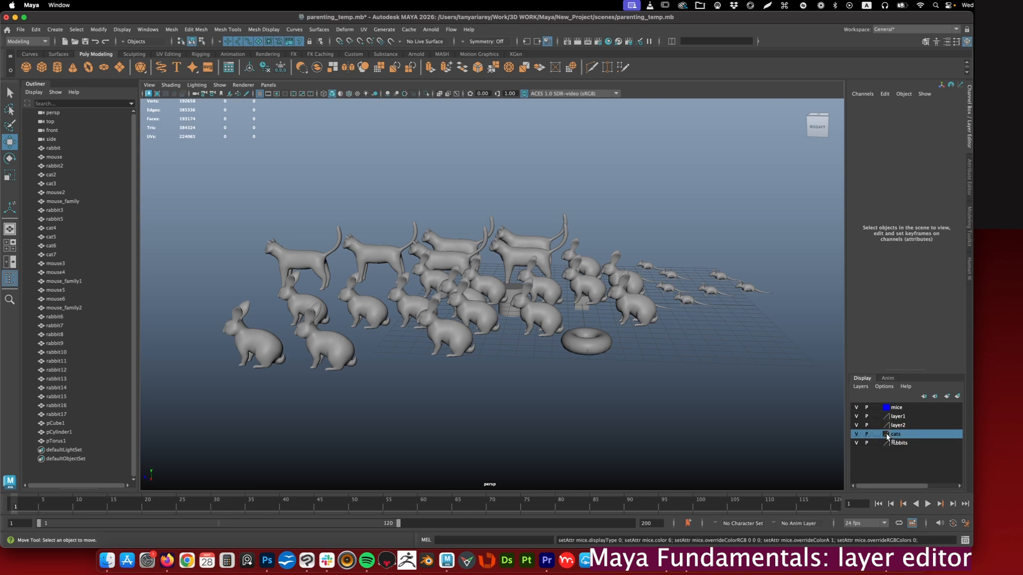
{"action": "double_click", "coordinate": [887, 435]}
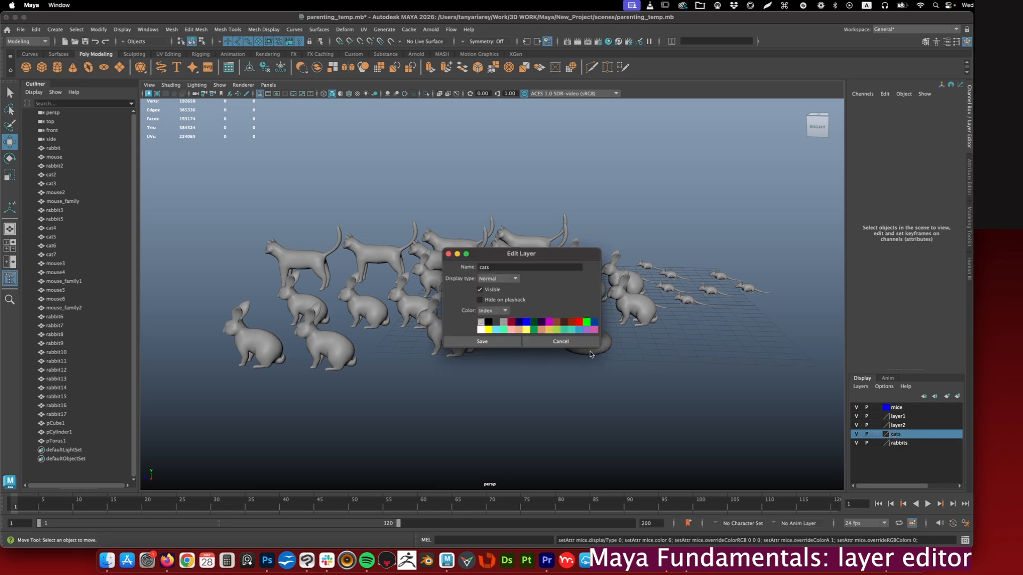
{"action": "left_click", "coordinate": [511, 323]}
{"action": "left_click", "coordinate": [484, 342]}
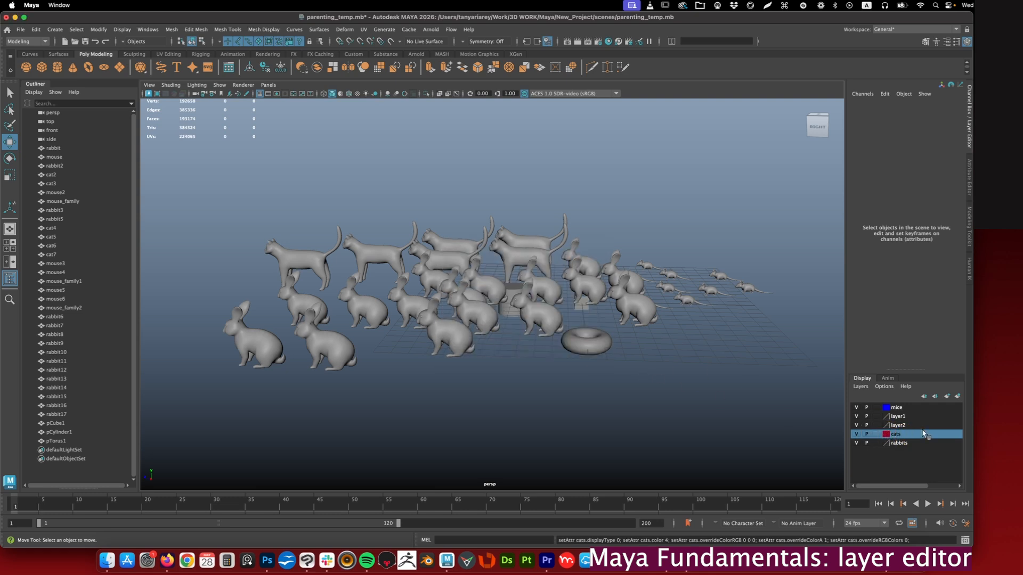
- Set the rabbits layer's colour to yellow and save the layer settings
{"action": "double_click", "coordinate": [887, 444]}
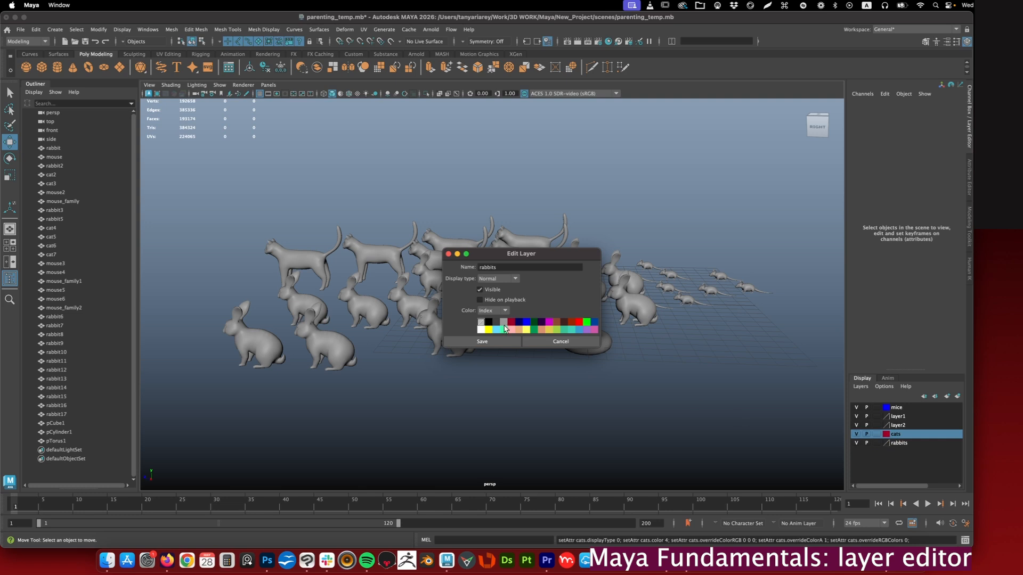
{"action": "left_click", "coordinate": [488, 330]}
{"action": "left_click", "coordinate": [496, 341]}
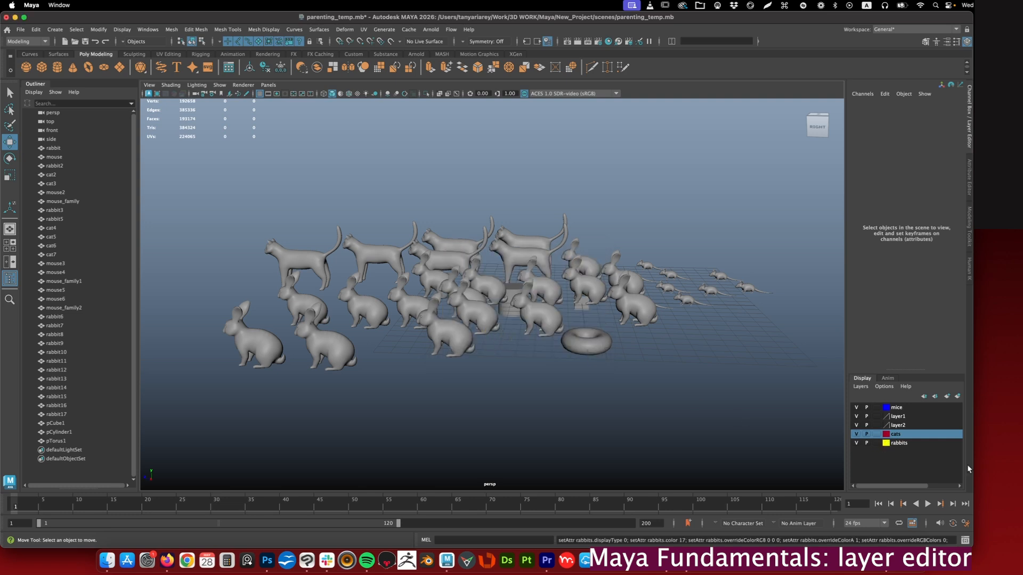
- Turn on wireframe on shaded display and examine the layer colours on the animals and primitives
{"action": "left_click", "coordinate": [579, 367]}
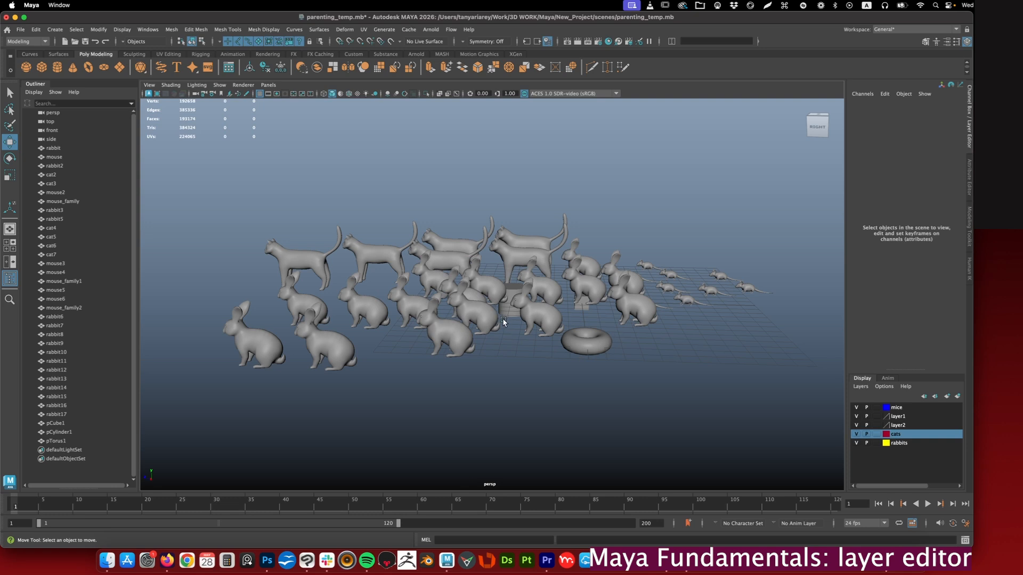
{"action": "key", "text": "alt+5"}
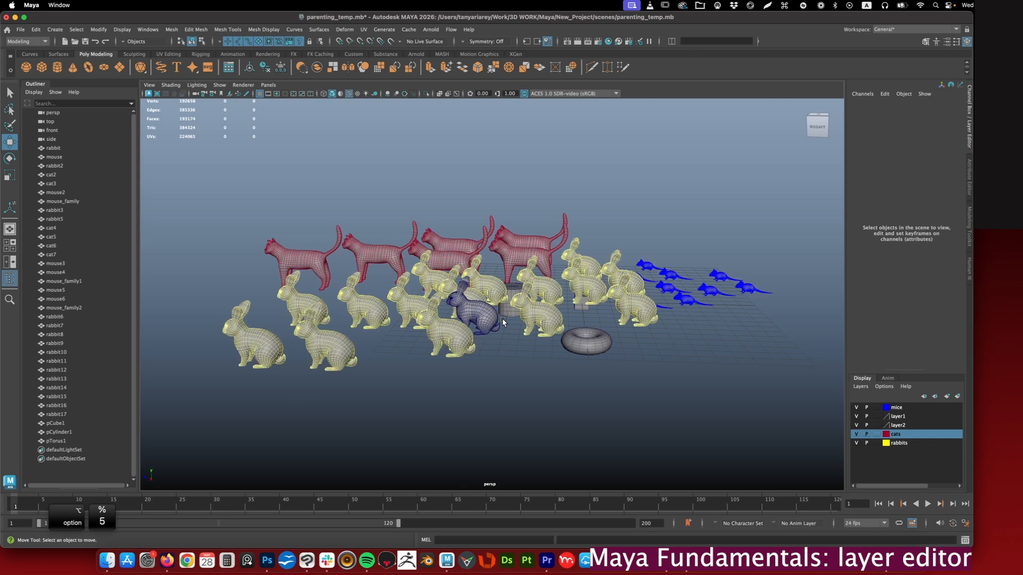
{"action": "scroll", "coordinate": [501, 318], "scroll_direction": "up", "scroll_amount": 4}
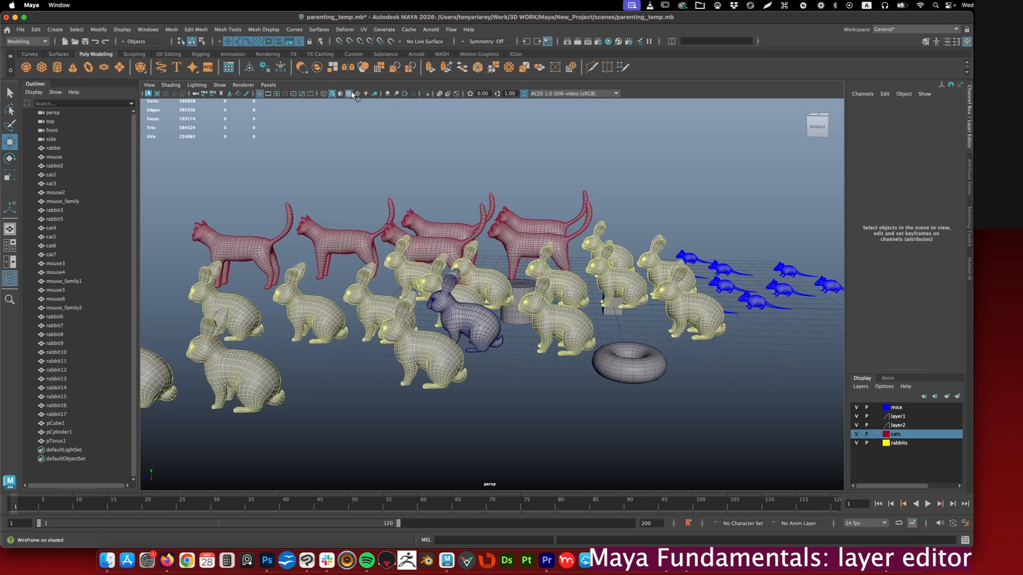
{"action": "left_click_drag", "start_coordinate": [535, 251], "coordinate": [553, 324], "text": "alt"}
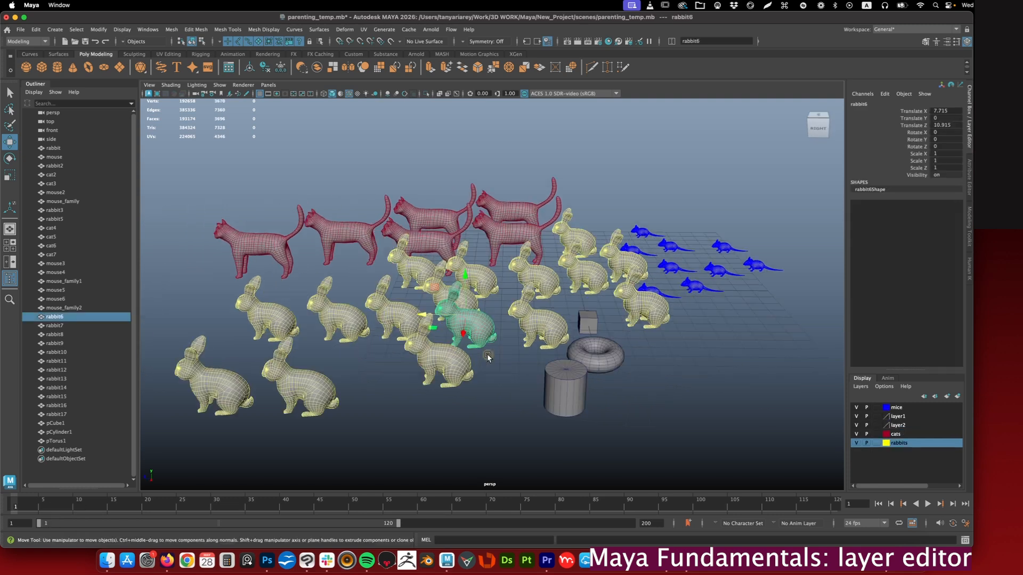
- Add rabbit6, the rabbit with the blue wireframe, to the rabbits layer and clear the selection
{"action": "left_click", "coordinate": [470, 331], "text": "ctrl"}
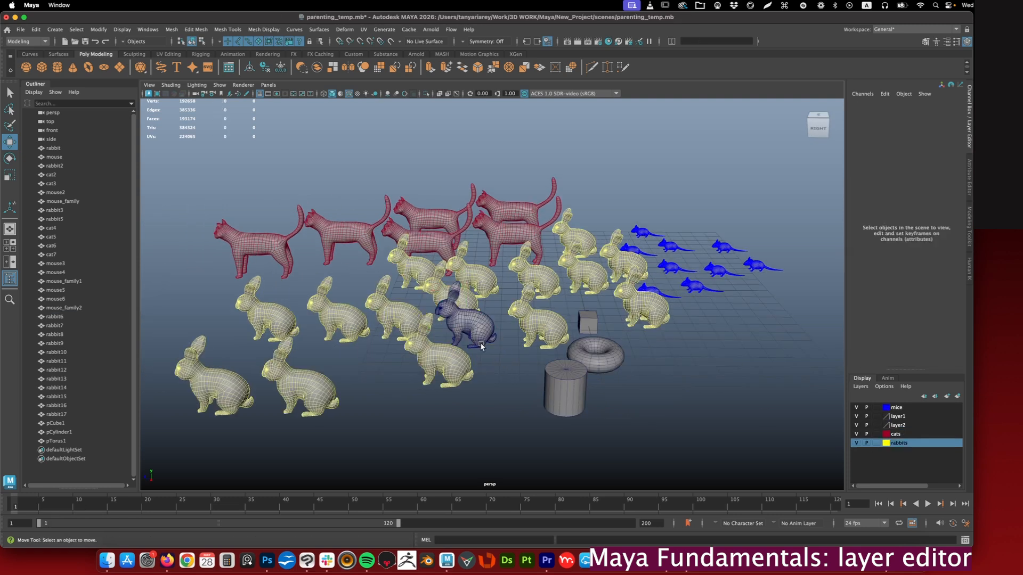
{"action": "left_click", "coordinate": [473, 330]}
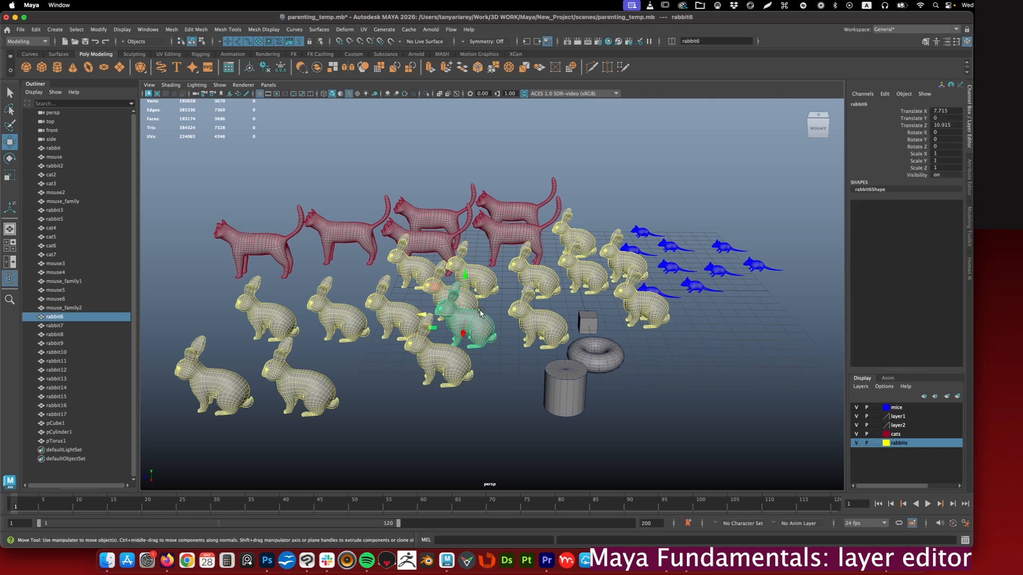
{"action": "right_click", "coordinate": [897, 443]}
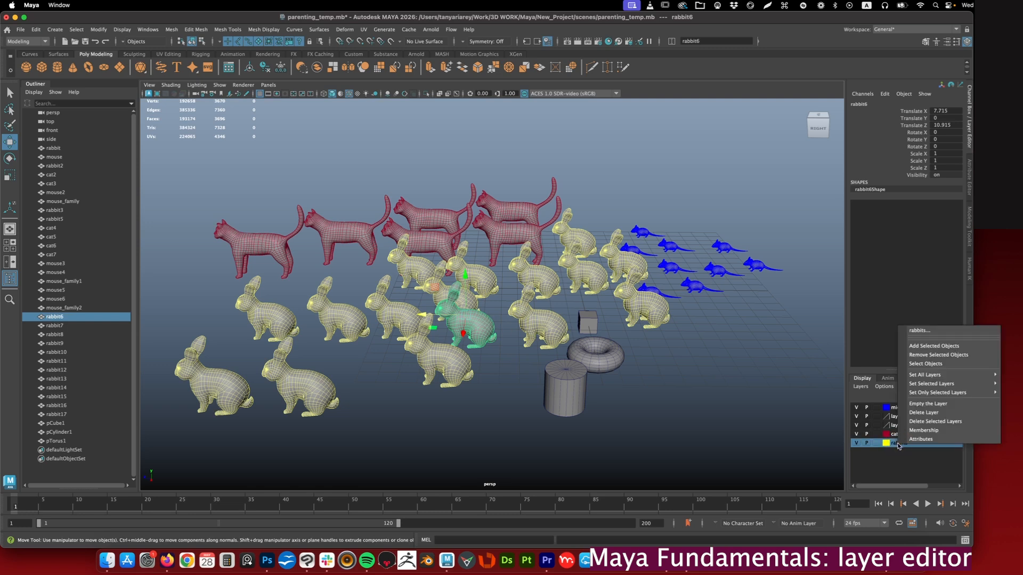
{"action": "left_click", "coordinate": [924, 346]}
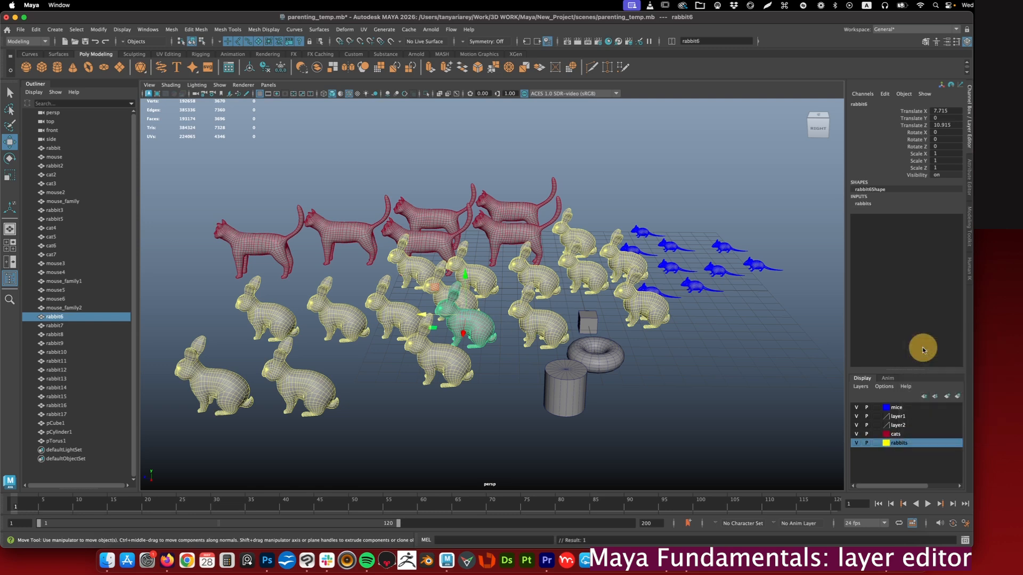
{"action": "left_click", "coordinate": [526, 363]}
{"action": "left_click_drag", "start_coordinate": [484, 331], "coordinate": [530, 303], "text": "alt"}
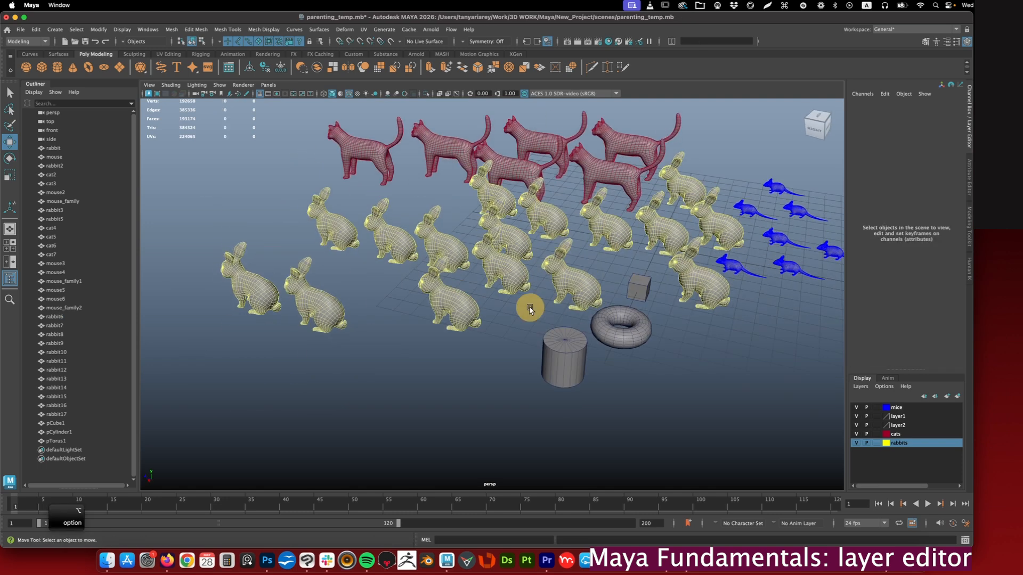
- Check the rabbits layer's visibility toggle, set the layer to template display, and try selecting its rabbits in the viewport
{"action": "left_click_drag", "start_coordinate": [590, 310], "coordinate": [628, 306], "text": "alt"}
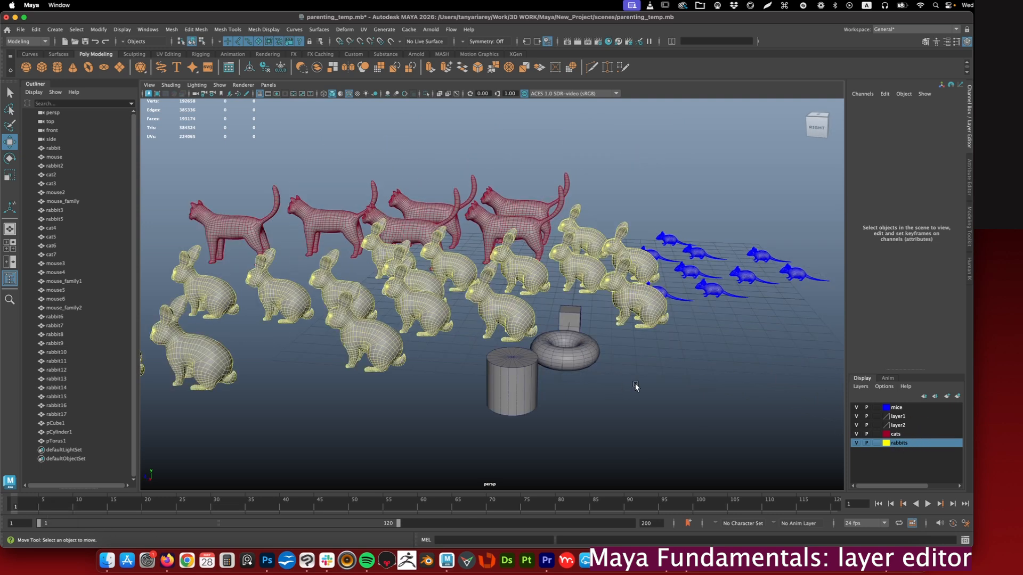
{"action": "left_click", "coordinate": [856, 443]}
{"action": "left_click", "coordinate": [856, 443]}
{"action": "left_click", "coordinate": [866, 443]}
{"action": "left_click", "coordinate": [877, 443]}
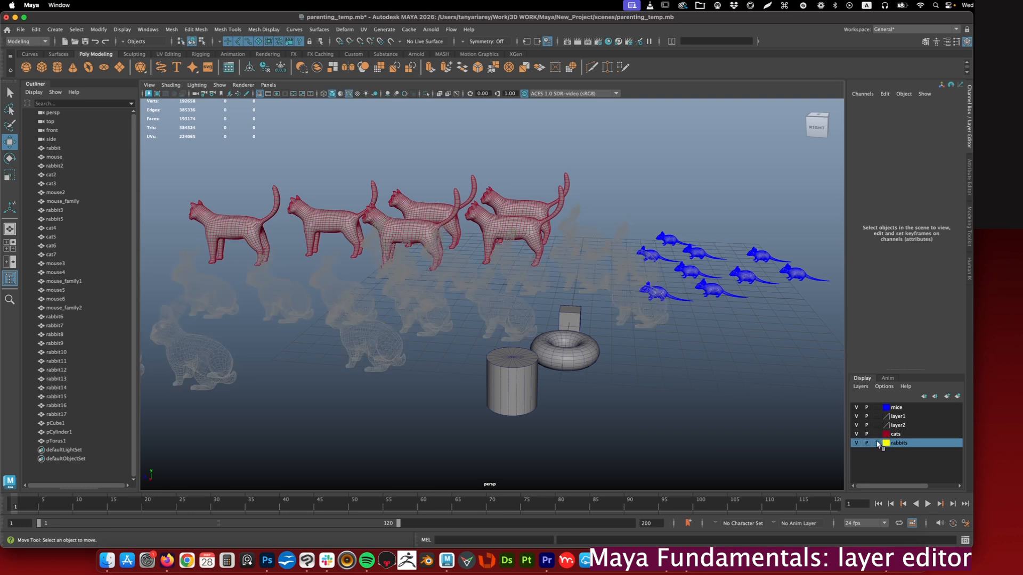
{"action": "right_click_drag", "start_coordinate": [464, 298], "coordinate": [507, 296], "text": "alt"}
{"action": "middle_click_drag", "start_coordinate": [494, 318], "coordinate": [551, 324], "text": "alt"}
{"action": "mouse_move", "coordinate": [477, 315]}
{"action": "left_mouse_down", "text": "alt"}
{"action": "mouse_move", "coordinate": [468, 313]}
{"action": "mouse_move", "coordinate": [516, 350]}
{"action": "mouse_move", "coordinate": [518, 336]}
{"action": "mouse_move", "coordinate": [486, 298]}
{"action": "left_mouse_up", "text": "alt"}
{"action": "middle_click_drag", "start_coordinate": [369, 361], "coordinate": [400, 362], "text": "alt"}
{"action": "left_click", "coordinate": [354, 370]}
{"action": "left_click", "coordinate": [411, 397]}
{"action": "left_click", "coordinate": [417, 373]}
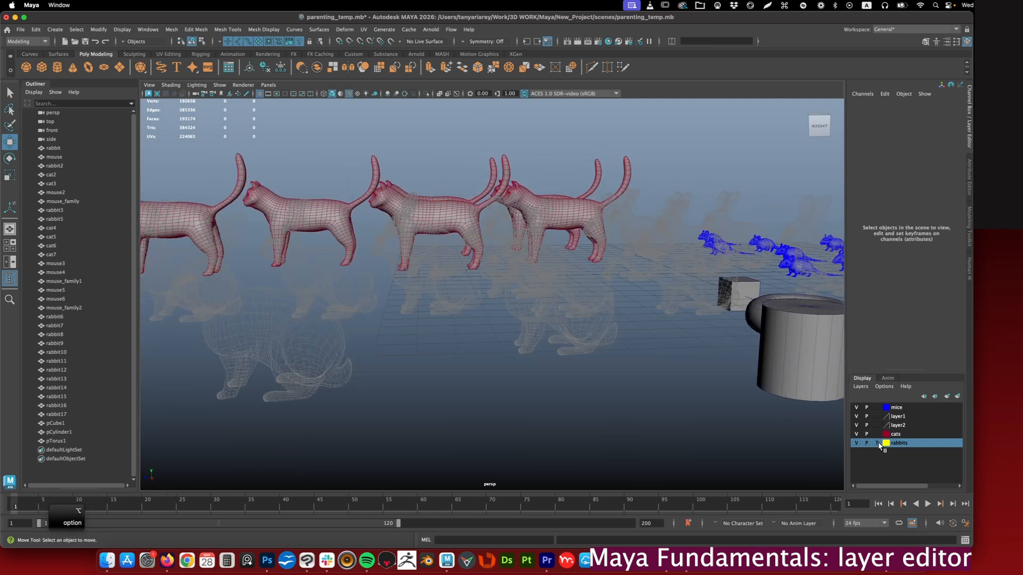
- Set the rabbits layer to reference display and try selecting the rabbits from several view angles
{"action": "left_click", "coordinate": [877, 443]}
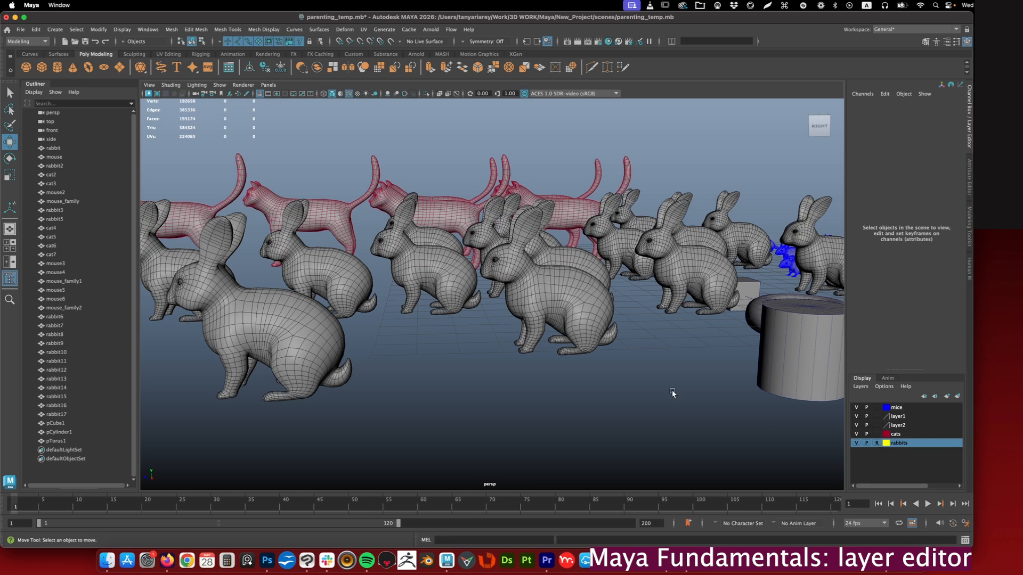
{"action": "left_click_drag", "start_coordinate": [580, 315], "coordinate": [581, 318], "text": "alt"}
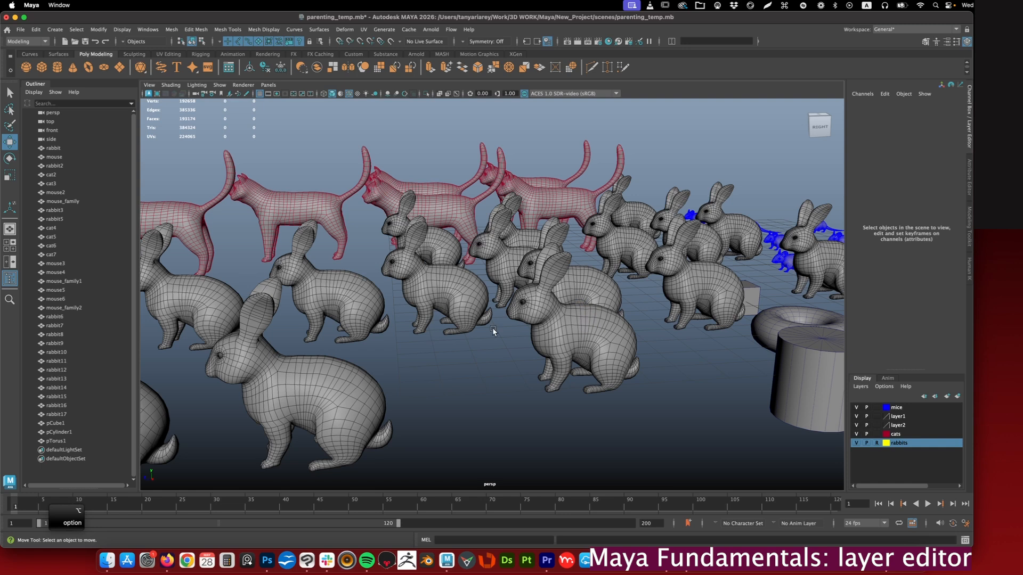
{"action": "left_click_drag", "start_coordinate": [485, 358], "coordinate": [486, 328], "text": "alt"}
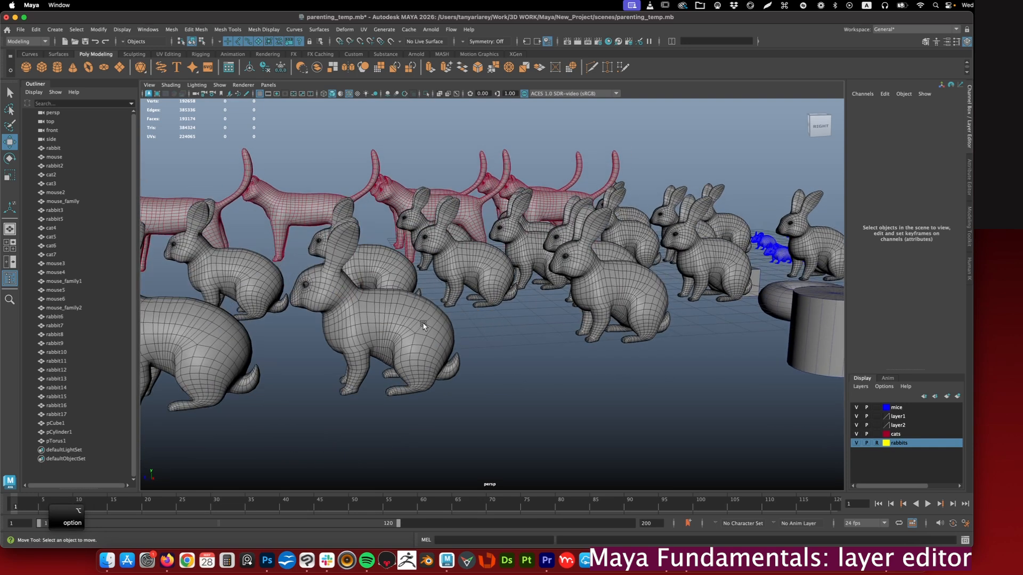
{"action": "left_click_drag", "start_coordinate": [387, 319], "coordinate": [487, 293], "text": "alt"}
{"action": "left_click", "coordinate": [528, 290]}
{"action": "left_click", "coordinate": [463, 280]}
{"action": "left_click", "coordinate": [472, 304]}
{"action": "left_click", "coordinate": [426, 292]}
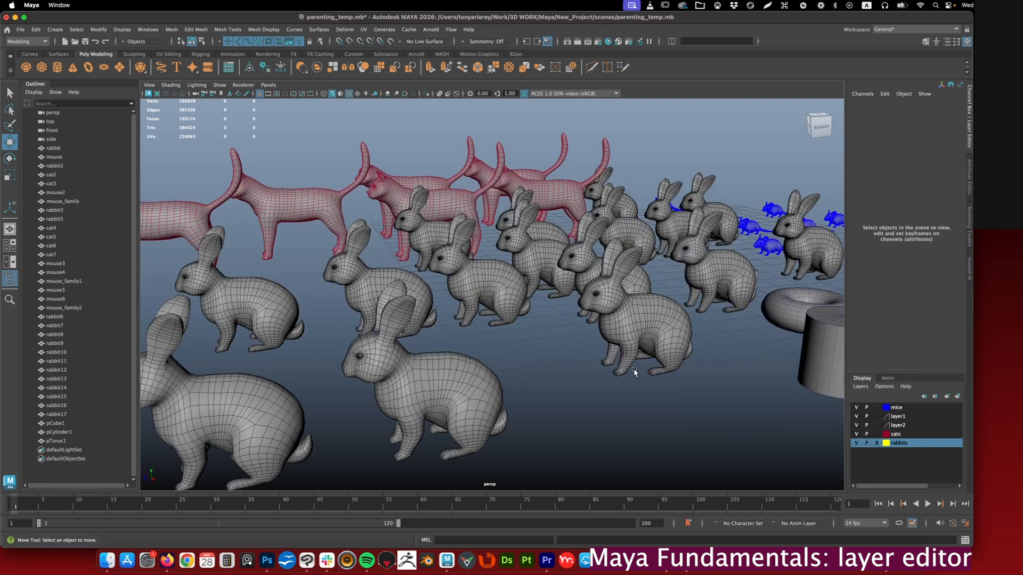
- Return the rabbits layer to normal display
{"action": "right_click", "coordinate": [895, 444]}
{"action": "mouse_move", "coordinate": [924, 380]}
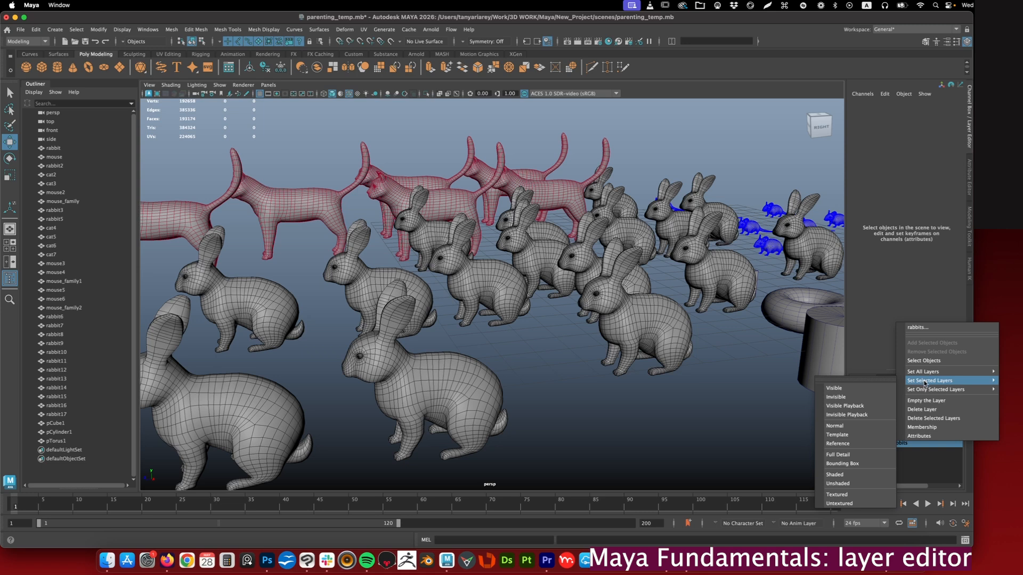
{"action": "left_click", "coordinate": [837, 444]}
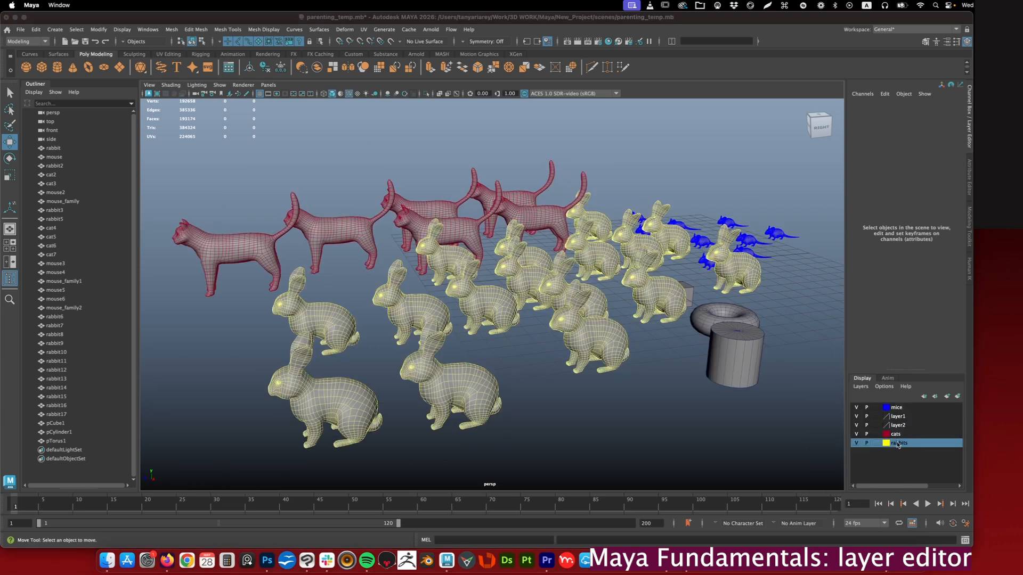
- Show the rabbits layer as bounding boxes and restore it to full detail
{"action": "right_click", "coordinate": [899, 441]}
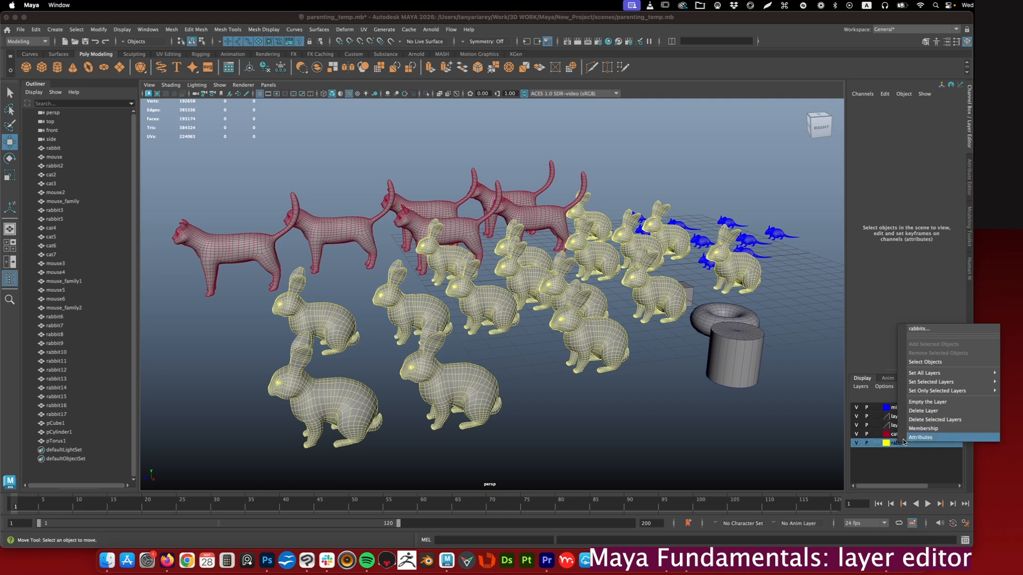
{"action": "mouse_move", "coordinate": [921, 384]}
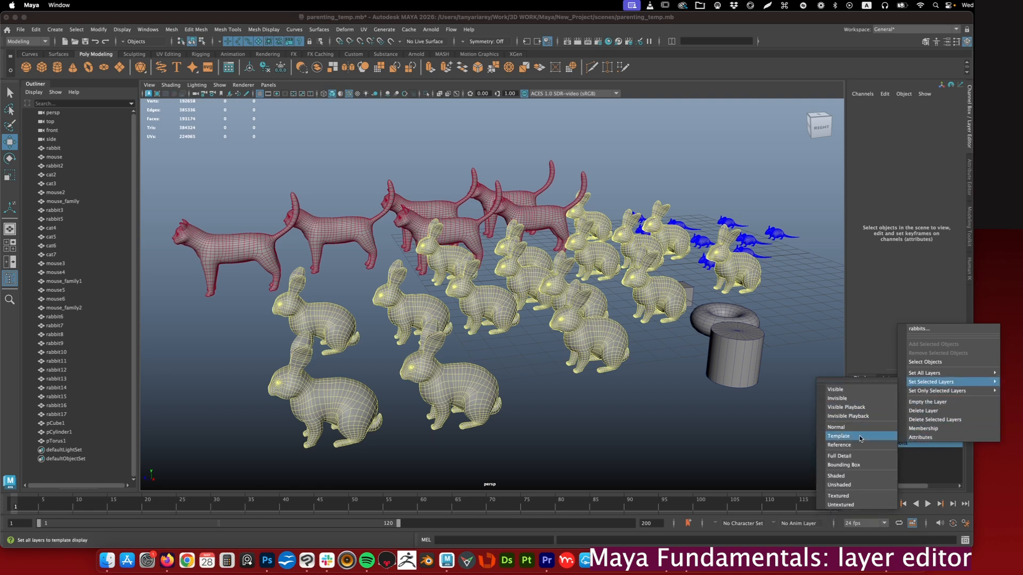
{"action": "left_click", "coordinate": [842, 466]}
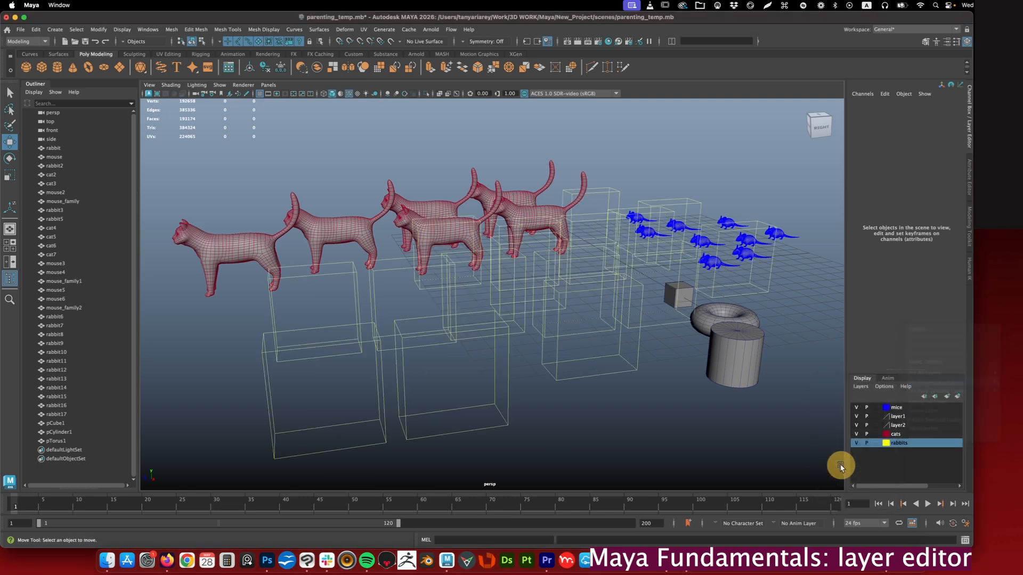
{"action": "right_click", "coordinate": [896, 443]}
{"action": "mouse_move", "coordinate": [927, 383]}
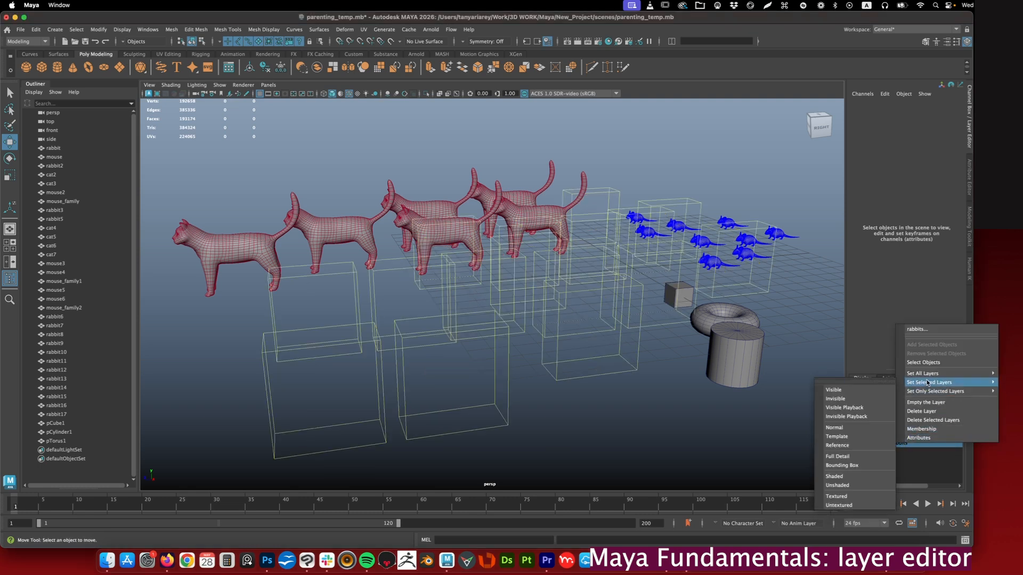
{"action": "left_click", "coordinate": [836, 457]}
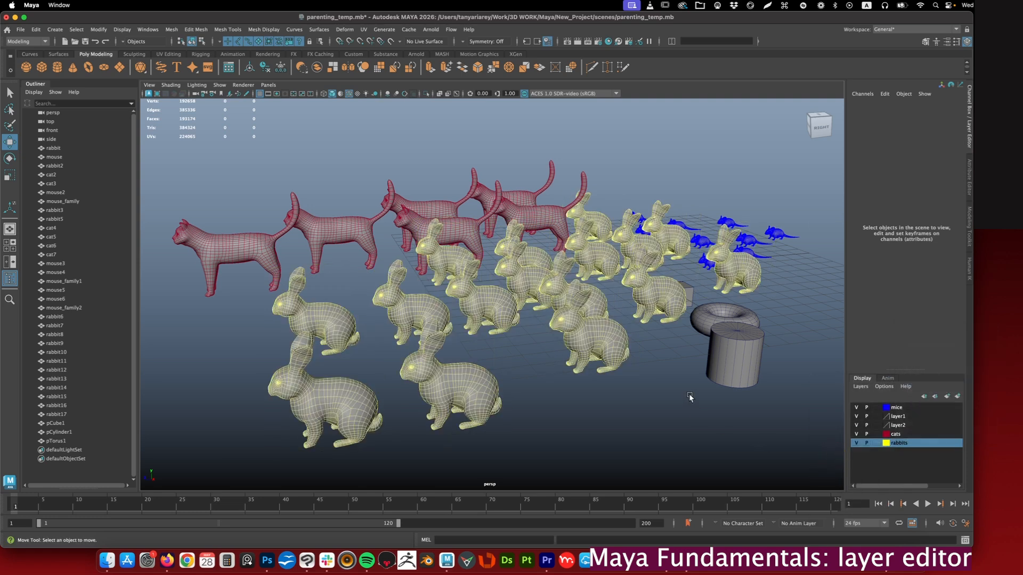
- Set the rabbits layer to unshaded display and toggle its visibility off and on
{"action": "left_click_drag", "start_coordinate": [685, 388], "coordinate": [687, 388], "text": "alt"}
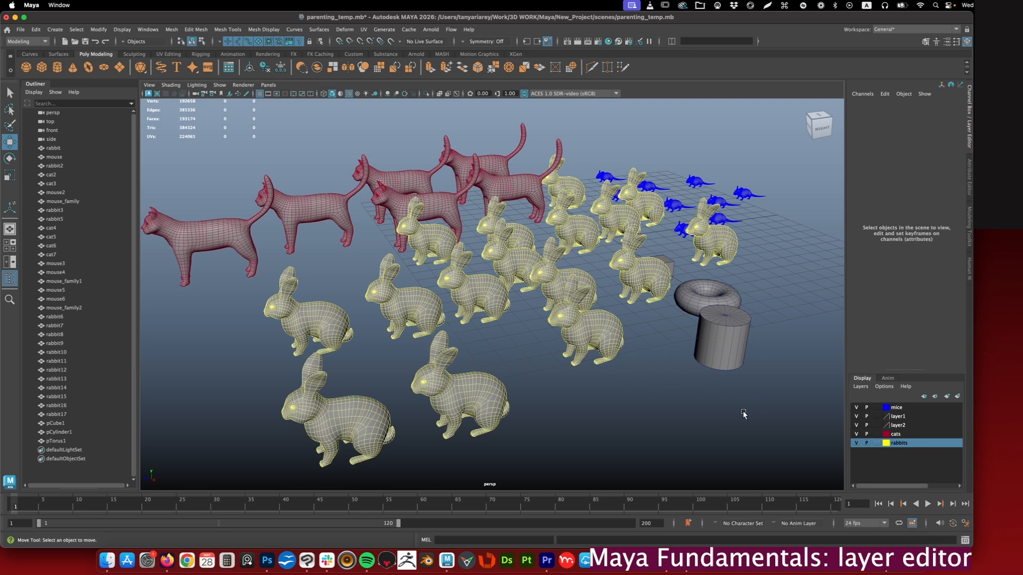
{"action": "right_click", "coordinate": [906, 444]}
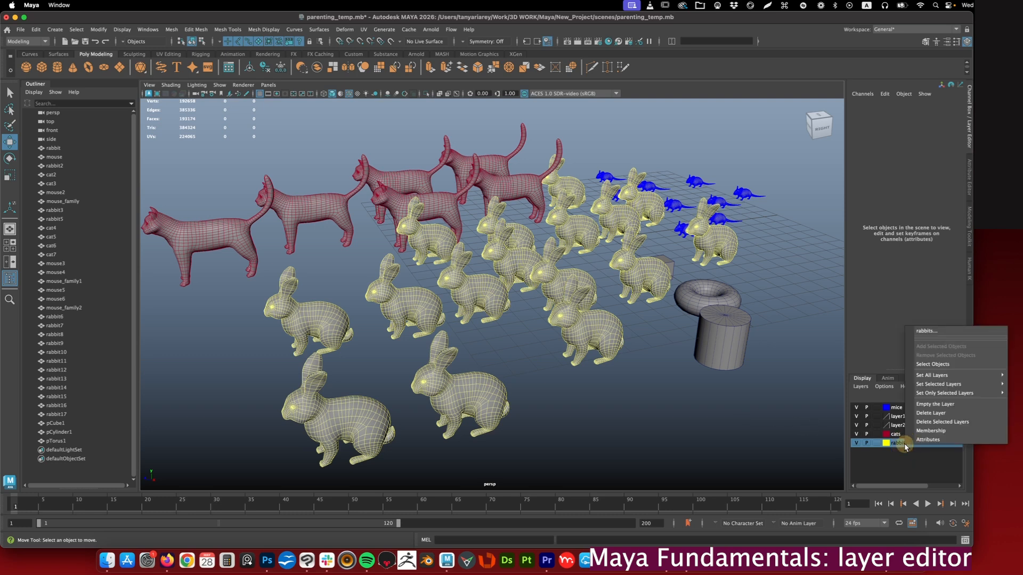
{"action": "mouse_move", "coordinate": [946, 384]}
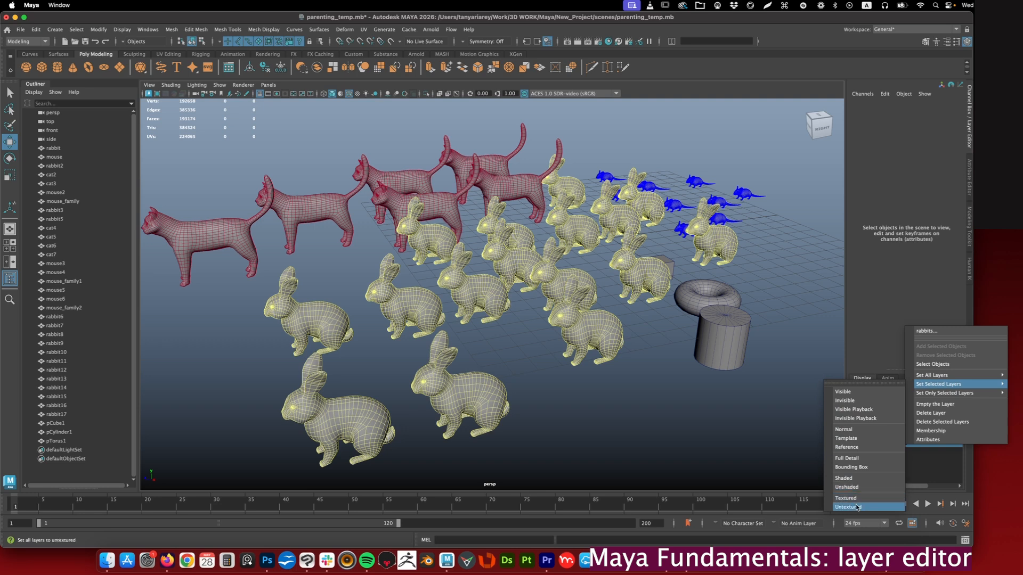
{"action": "left_click", "coordinate": [851, 486]}
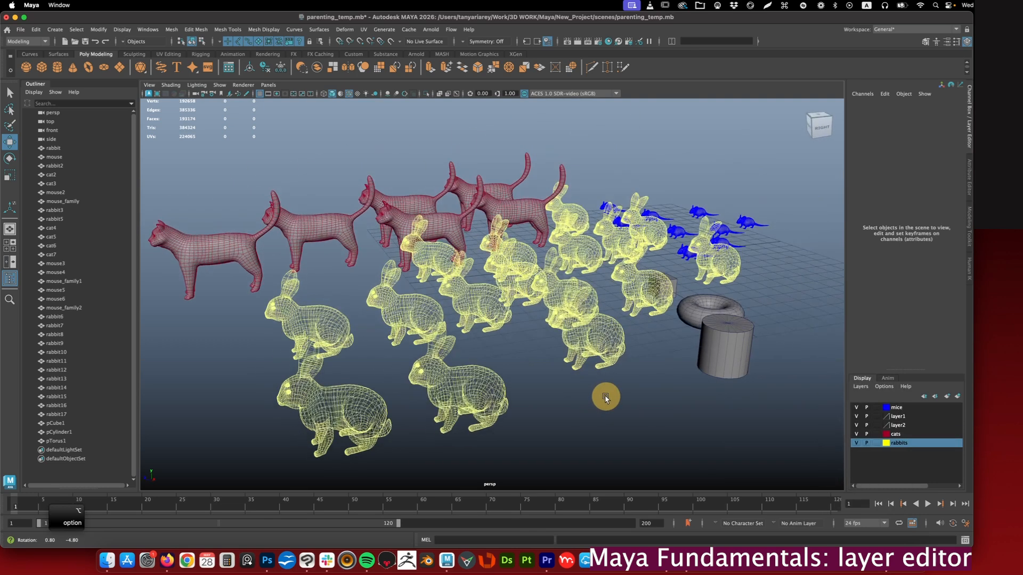
{"action": "left_click_drag", "start_coordinate": [643, 408], "coordinate": [672, 407], "text": "alt"}
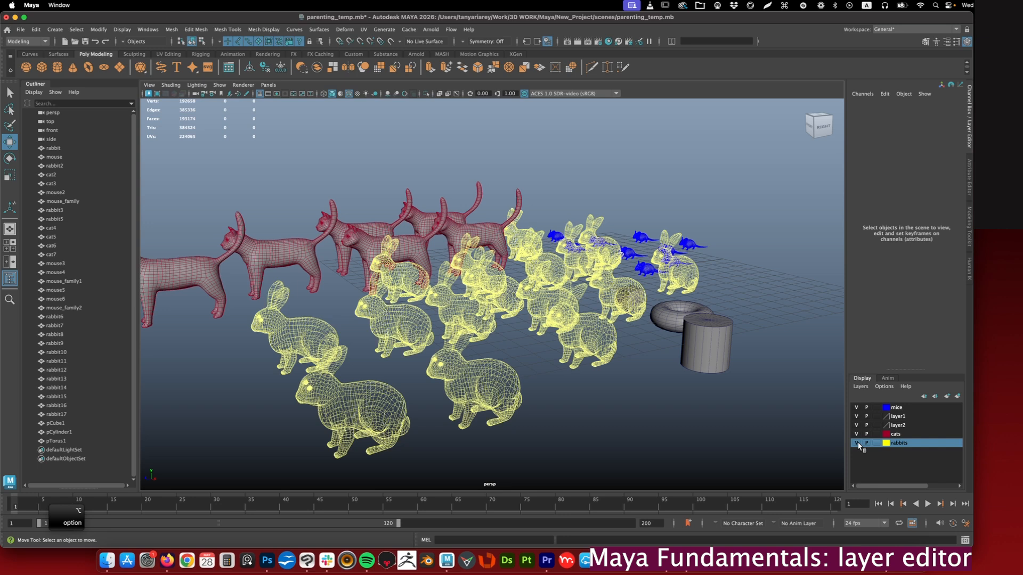
{"action": "left_click", "coordinate": [856, 442]}
{"action": "left_click", "coordinate": [855, 443]}
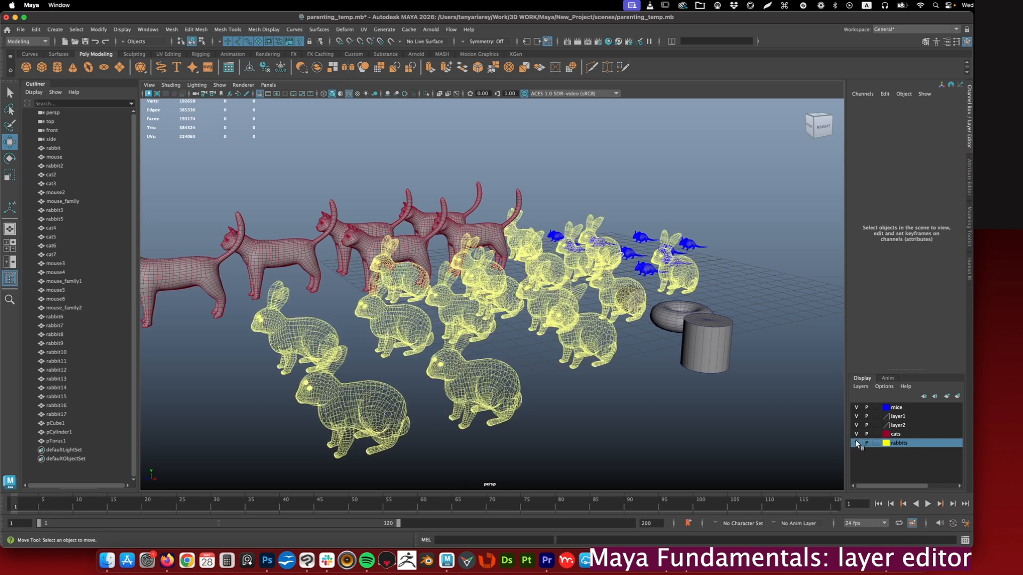
{"action": "right_click", "coordinate": [906, 443]}
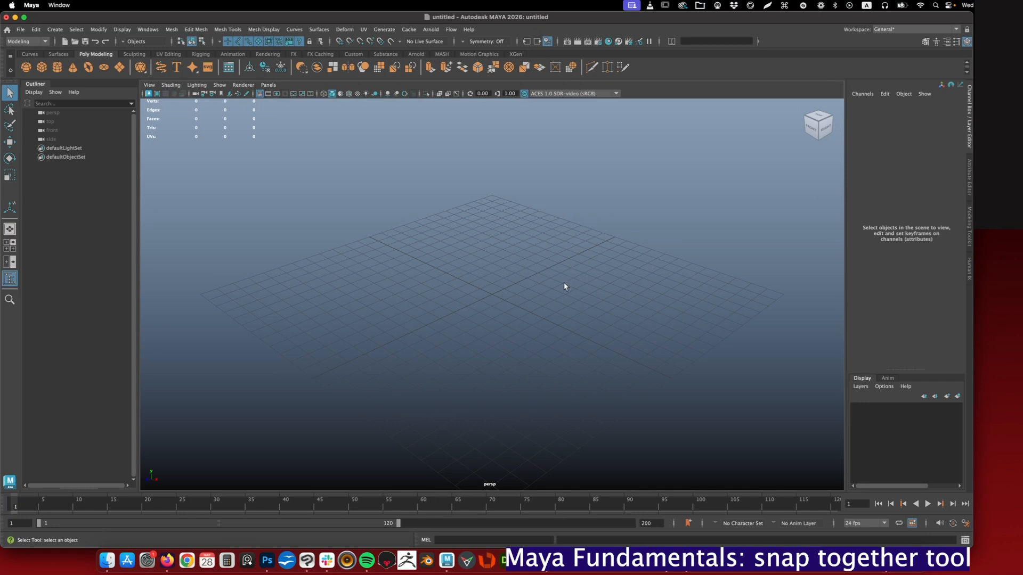
- Create a polygon cube in the empty scene and activate the Move tool
{"action": "mouse_move", "coordinate": [573, 283]}
{"action": "left_mouse_down", "text": "alt"}
{"action": "mouse_move", "coordinate": [550, 277]}
{"action": "mouse_move", "coordinate": [560, 290]}
{"action": "left_mouse_up", "text": "alt"}
{"action": "right_click", "coordinate": [530, 256], "text": "shift"}
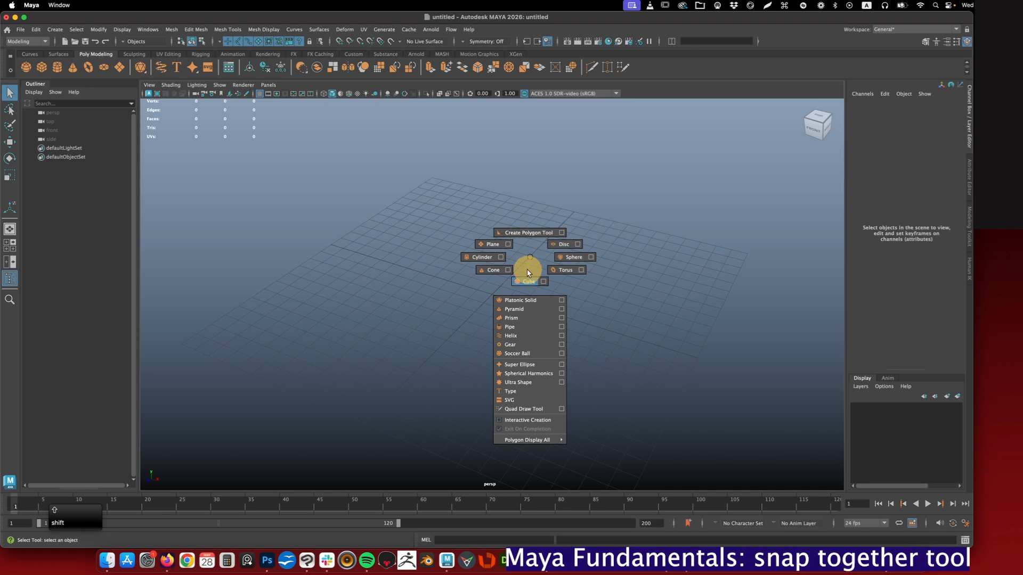
{"action": "left_click", "coordinate": [528, 273]}
{"action": "key", "text": "w"}
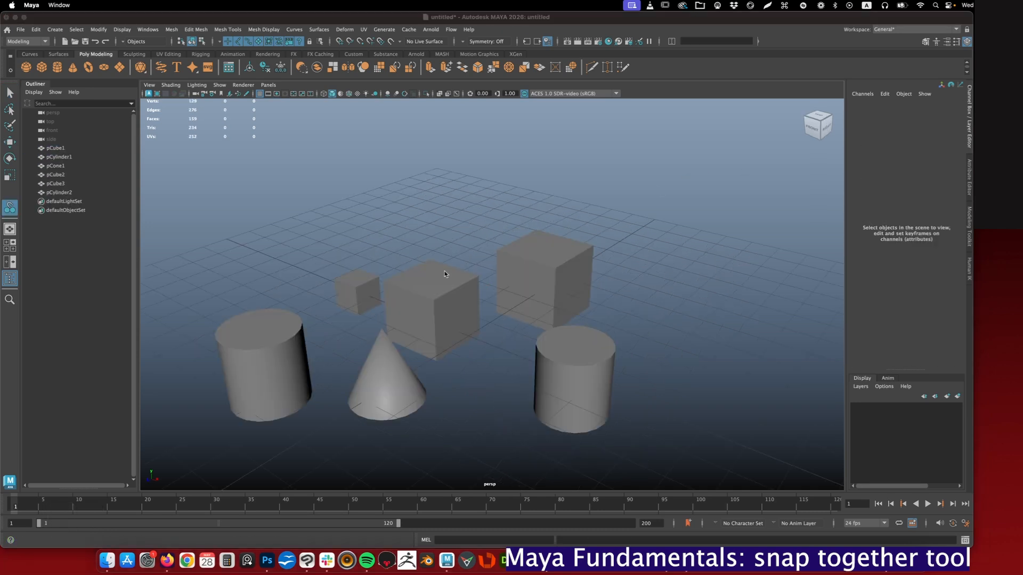
- Snap the top face of the middle cube to the tilted cylinder's top face with the Snap Together Tool
{"action": "left_click", "coordinate": [99, 30]}
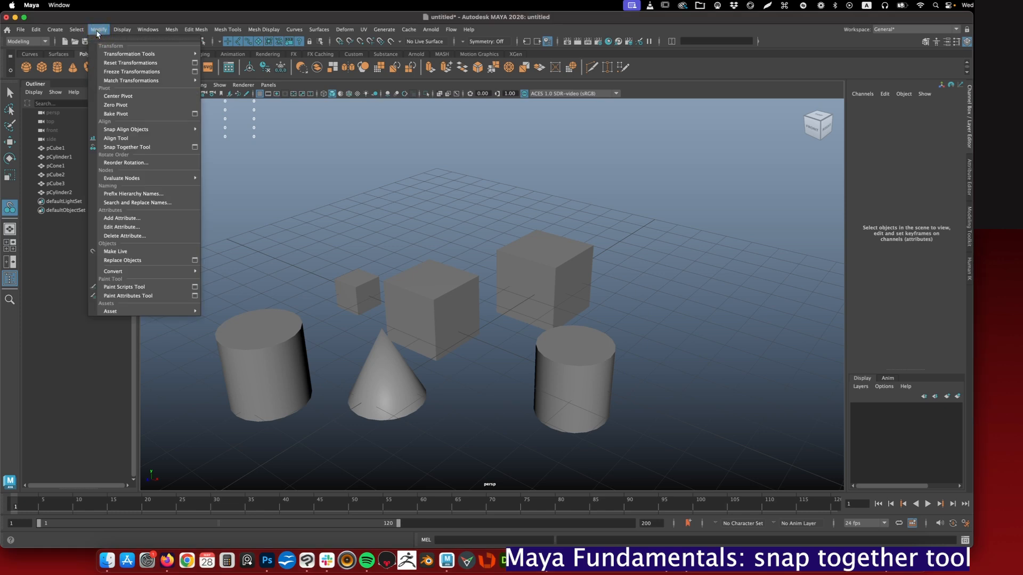
{"action": "left_click", "coordinate": [120, 148]}
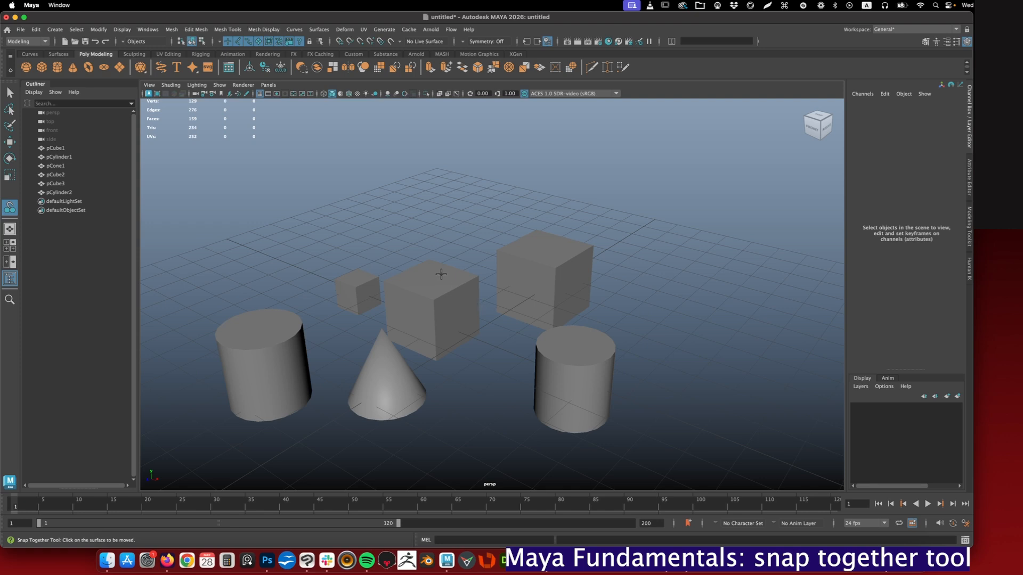
{"action": "key", "text": "super+z"}
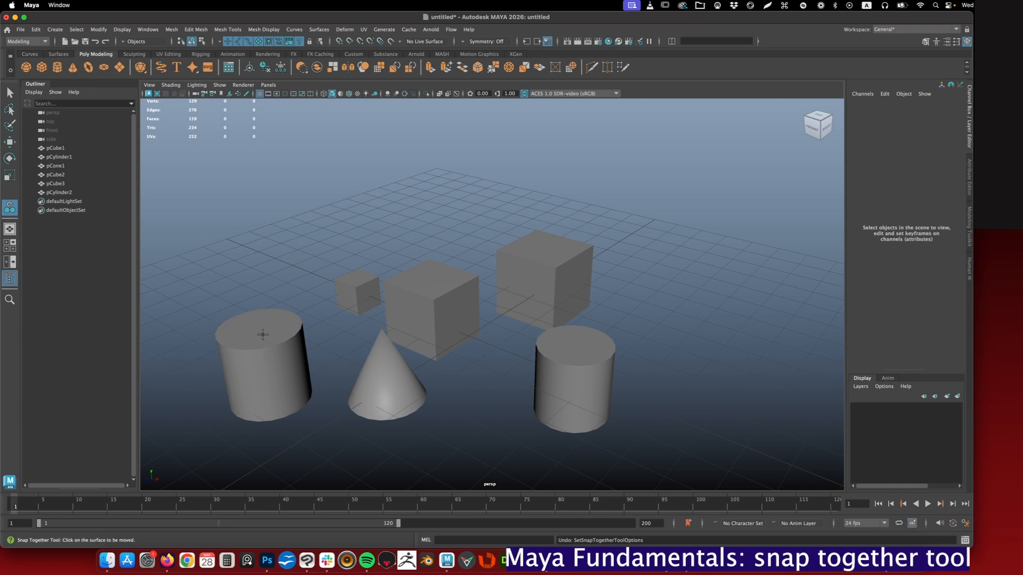
{"action": "mouse_move", "coordinate": [427, 278]}
{"action": "left_mouse_down"}
{"action": "mouse_move", "coordinate": [420, 311]}
{"action": "mouse_move", "coordinate": [417, 301]}
{"action": "left_mouse_up"}
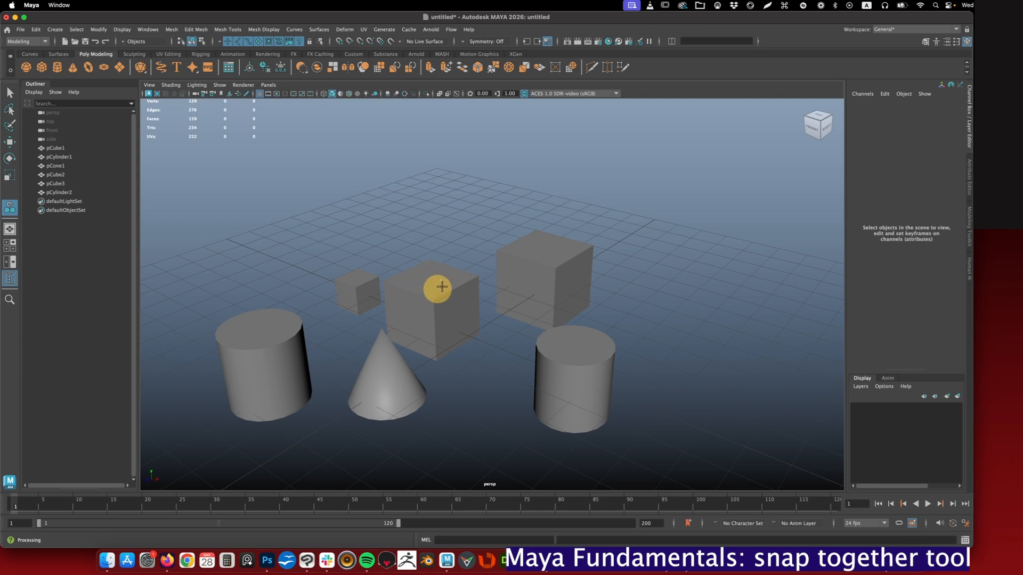
{"action": "left_click", "coordinate": [468, 273]}
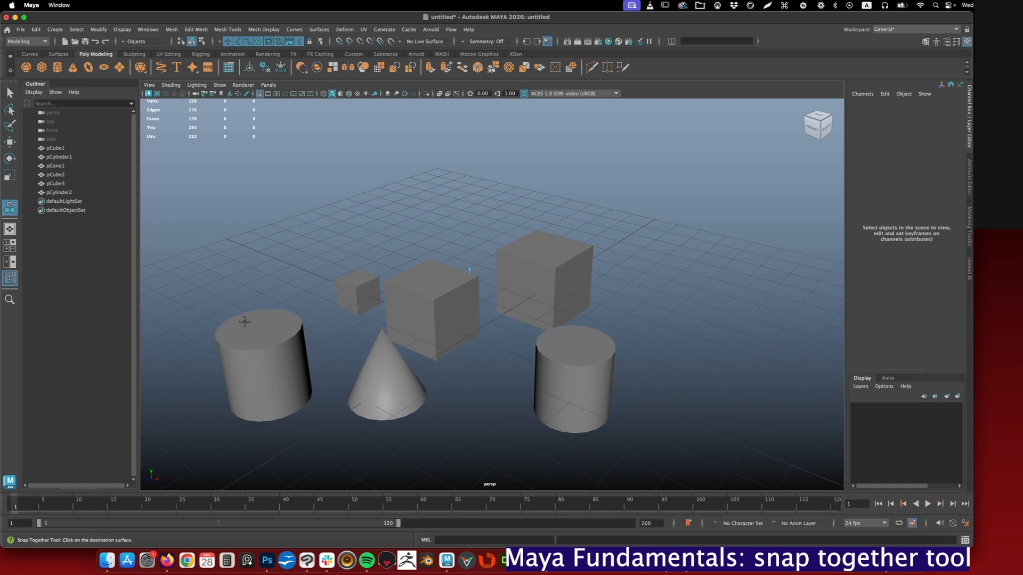
{"action": "mouse_move", "coordinate": [252, 329]}
{"action": "left_mouse_down"}
{"action": "mouse_move", "coordinate": [225, 335]}
{"action": "mouse_move", "coordinate": [240, 337]}
{"action": "left_mouse_up"}
{"action": "key", "text": "Return"}
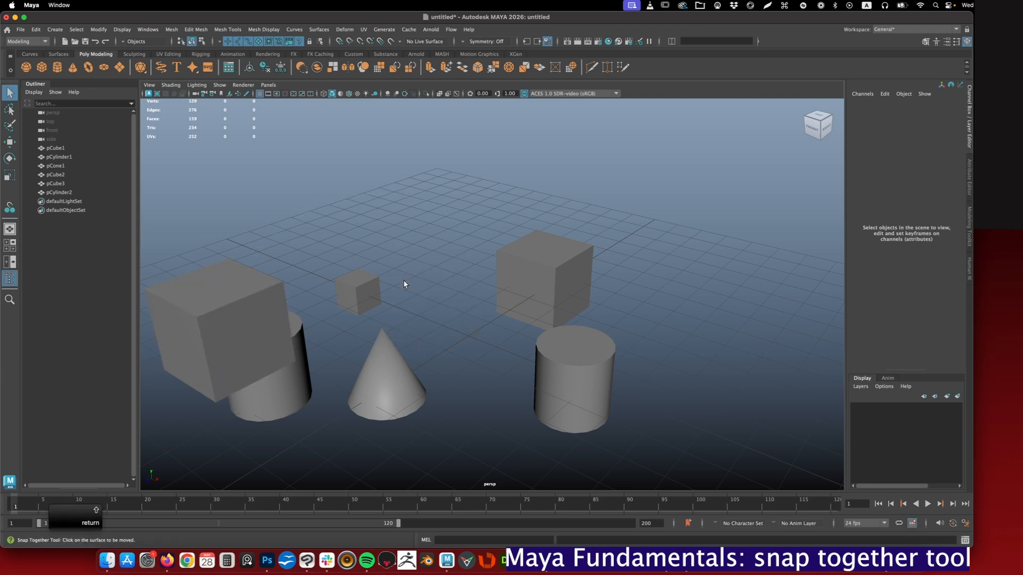
- Snap the cone's base onto the top face of the upright cylinder with the Snap Together Tool
{"action": "left_click_drag", "start_coordinate": [325, 307], "coordinate": [393, 332], "text": "alt"}
{"action": "left_click_drag", "start_coordinate": [522, 299], "coordinate": [412, 184], "text": "alt"}
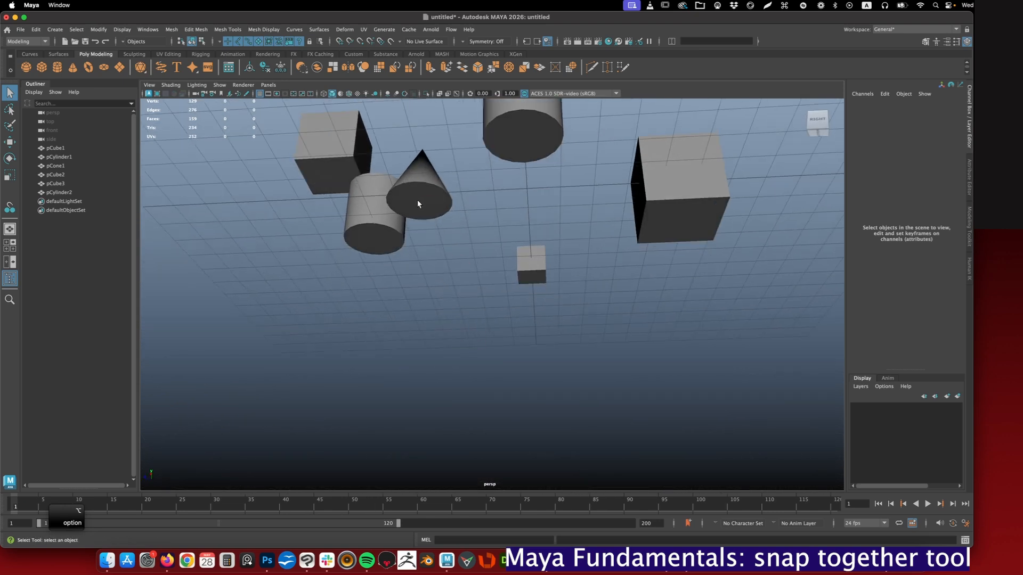
{"action": "left_click", "coordinate": [417, 203]}
{"action": "left_click_drag", "start_coordinate": [480, 197], "coordinate": [477, 219], "text": "alt"}
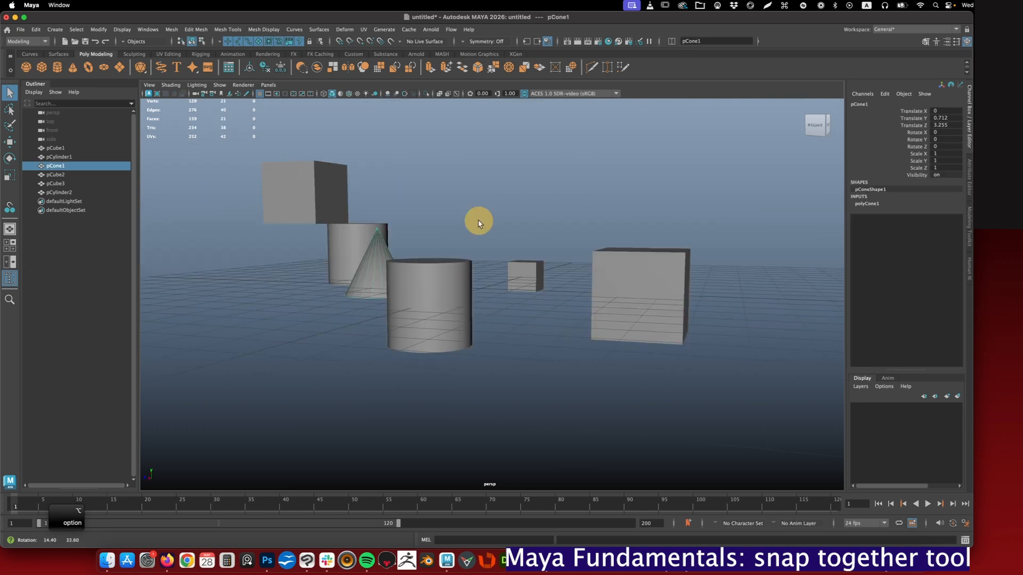
{"action": "left_click", "coordinate": [10, 209]}
{"action": "left_click_drag", "start_coordinate": [474, 319], "coordinate": [462, 308], "text": "alt"}
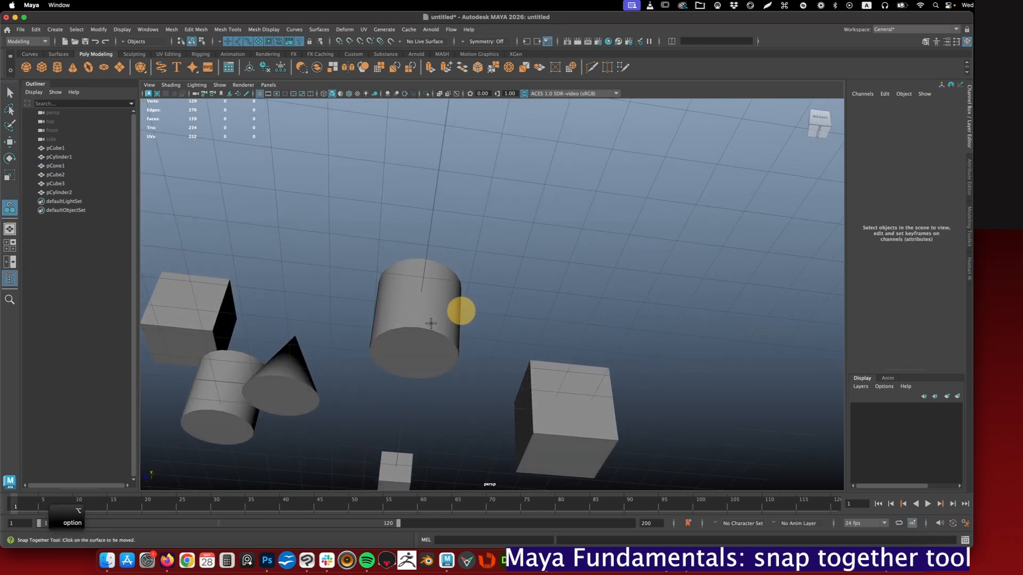
{"action": "left_click", "coordinate": [280, 398]}
{"action": "left_click_drag", "start_coordinate": [363, 355], "coordinate": [386, 303], "text": "alt"}
{"action": "left_click", "coordinate": [416, 245]}
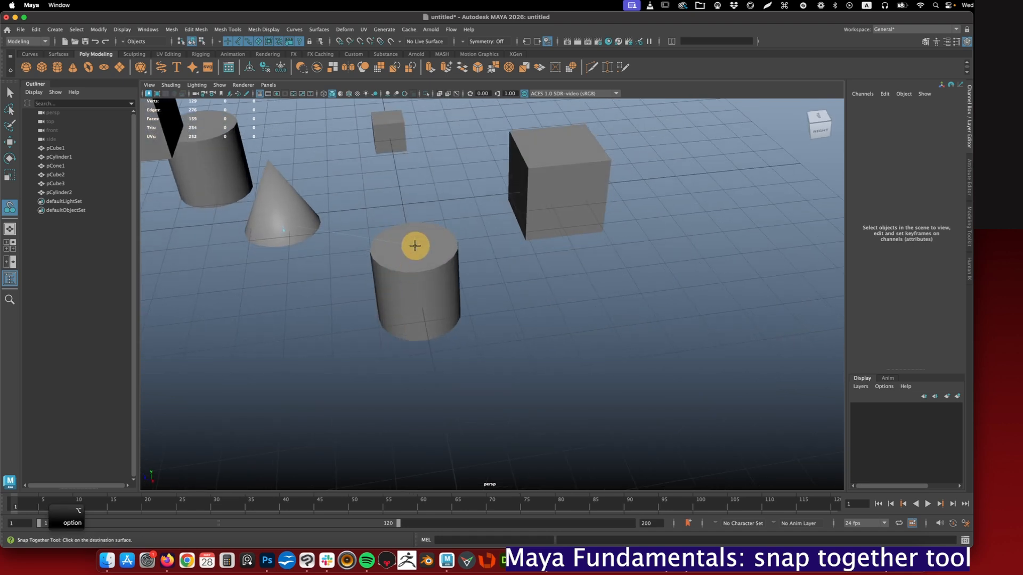
{"action": "key", "text": "Return"}
{"action": "left_click_drag", "start_coordinate": [430, 267], "coordinate": [523, 266], "text": "alt"}
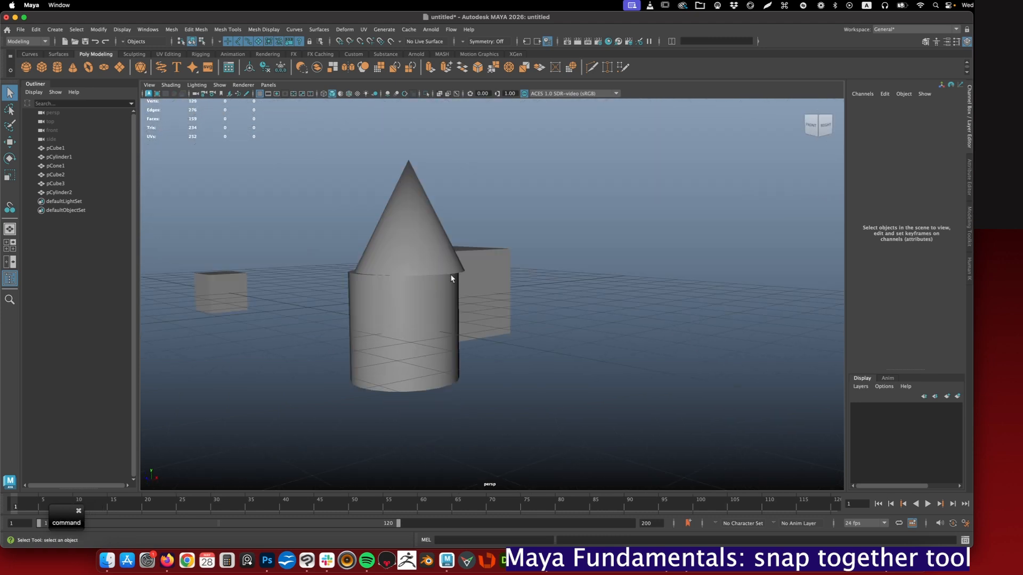
- Undo the cone's snap onto the upright cylinder's top face
{"action": "key", "text": "super+z"}
{"action": "left_click_drag", "start_coordinate": [347, 262], "coordinate": [413, 237], "text": "alt"}
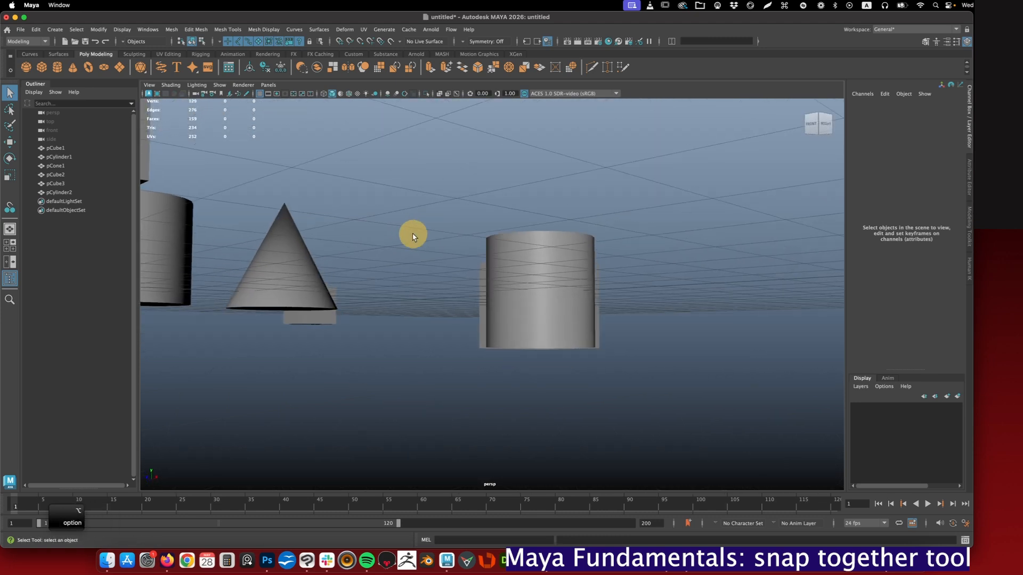
- Snap the cone's base to the upright cylinder's bottom face with the Snap Together Tool set to move and rotate, and undo it
{"action": "left_click", "coordinate": [99, 30]}
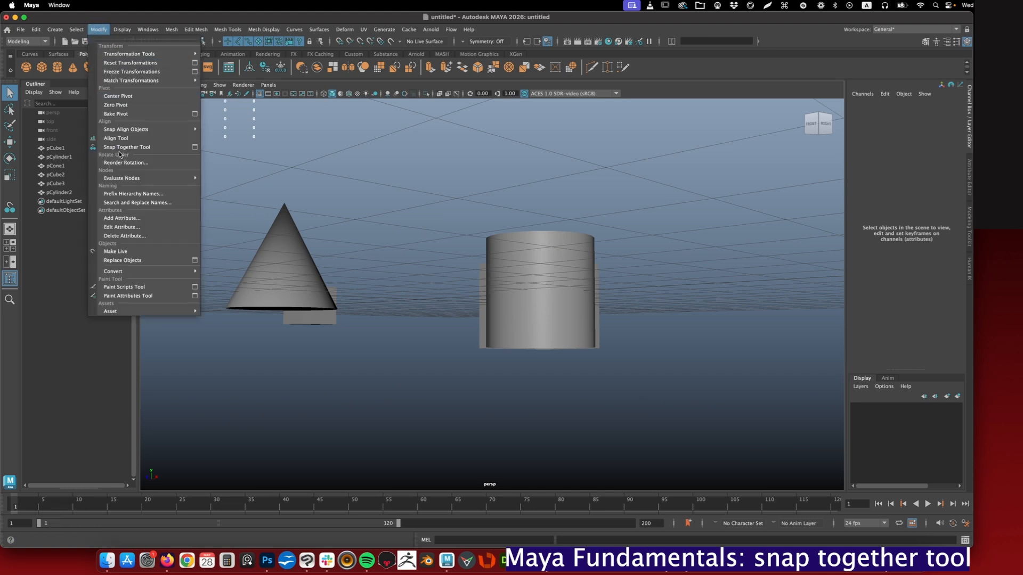
{"action": "left_click", "coordinate": [195, 150]}
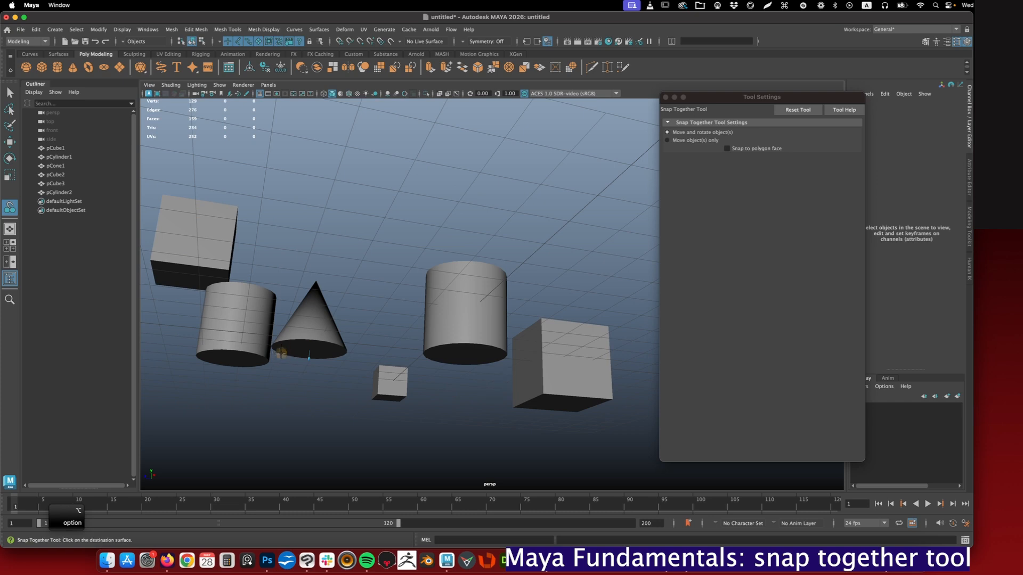
{"action": "left_click", "coordinate": [468, 354]}
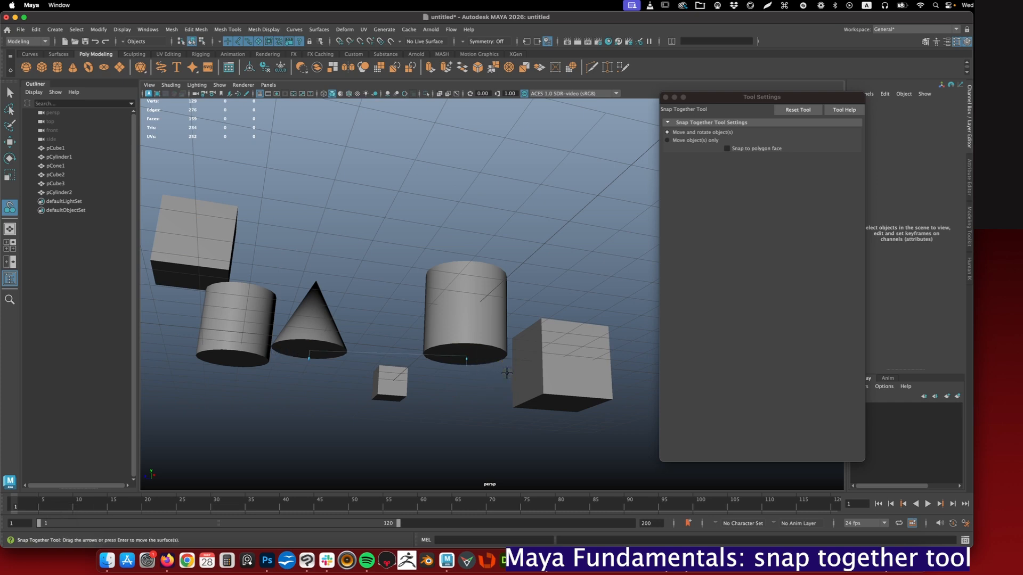
{"action": "key", "text": "Return"}
{"action": "left_click_drag", "start_coordinate": [457, 346], "coordinate": [288, 254], "text": "alt"}
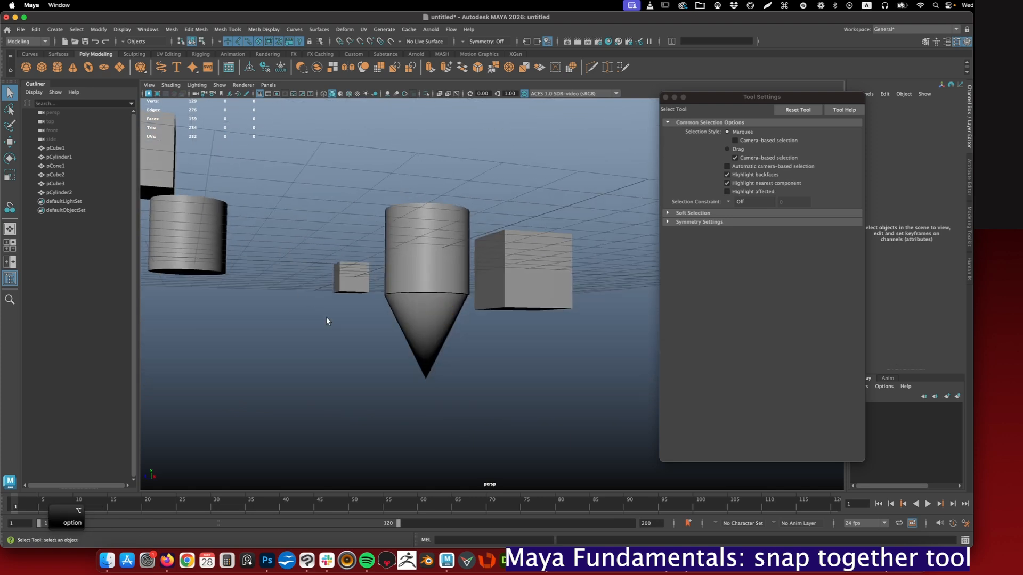
{"action": "left_click_drag", "start_coordinate": [416, 307], "coordinate": [416, 254], "text": "alt"}
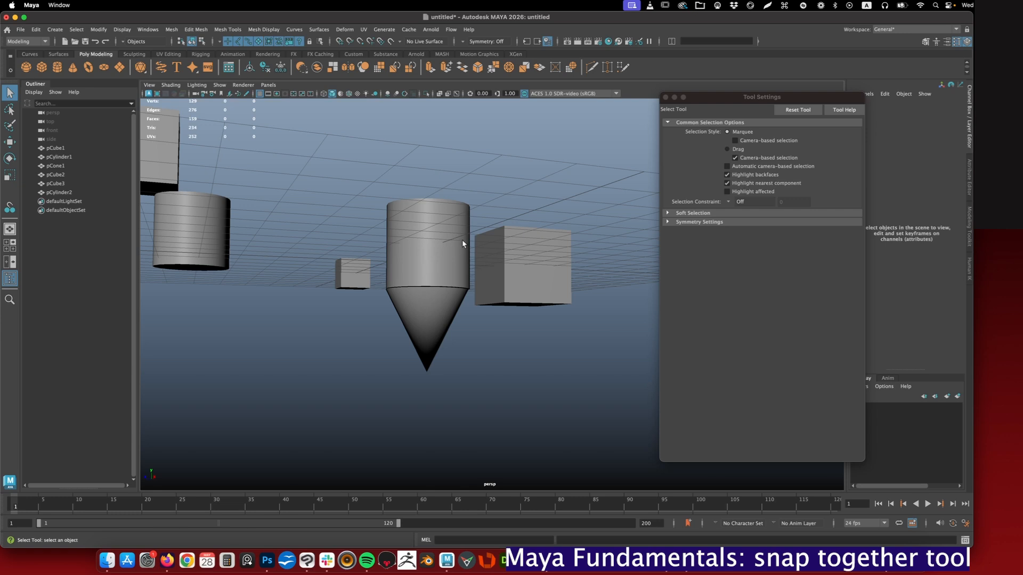
{"action": "key", "text": "super"}
{"action": "key", "text": "super+z"}
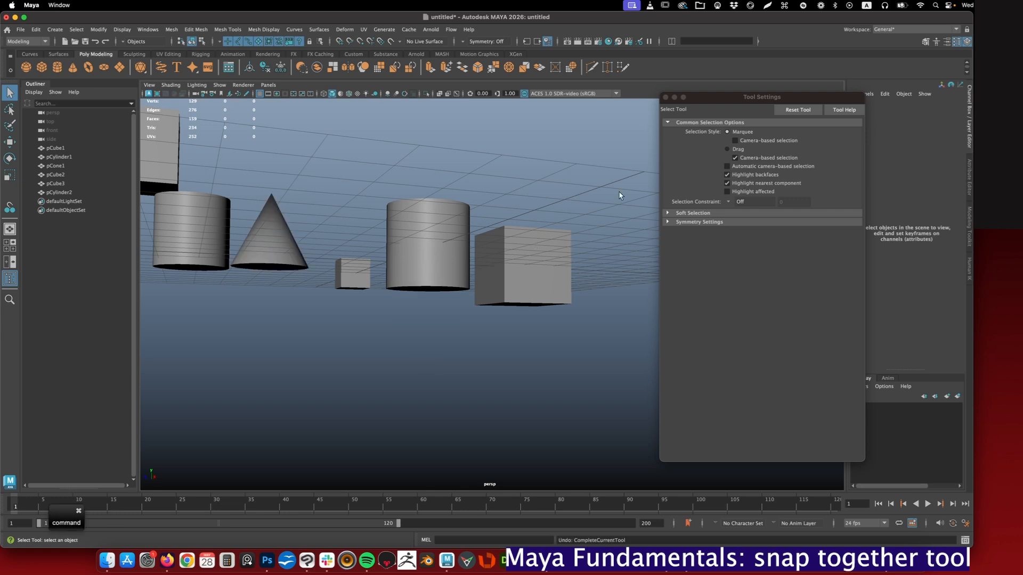
- Snap the cone's base to the upright cylinder's bottom face with the Snap Together Tool set to Move object(s) only
{"action": "left_click", "coordinate": [7, 207]}
{"action": "left_click", "coordinate": [681, 141]}
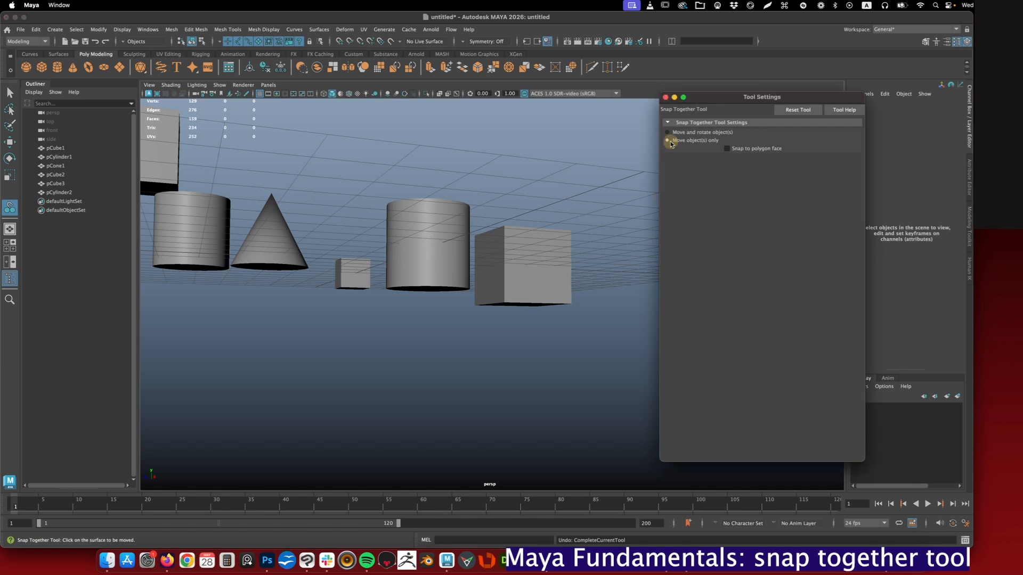
{"action": "left_click_drag", "start_coordinate": [242, 297], "coordinate": [245, 287], "text": "alt"}
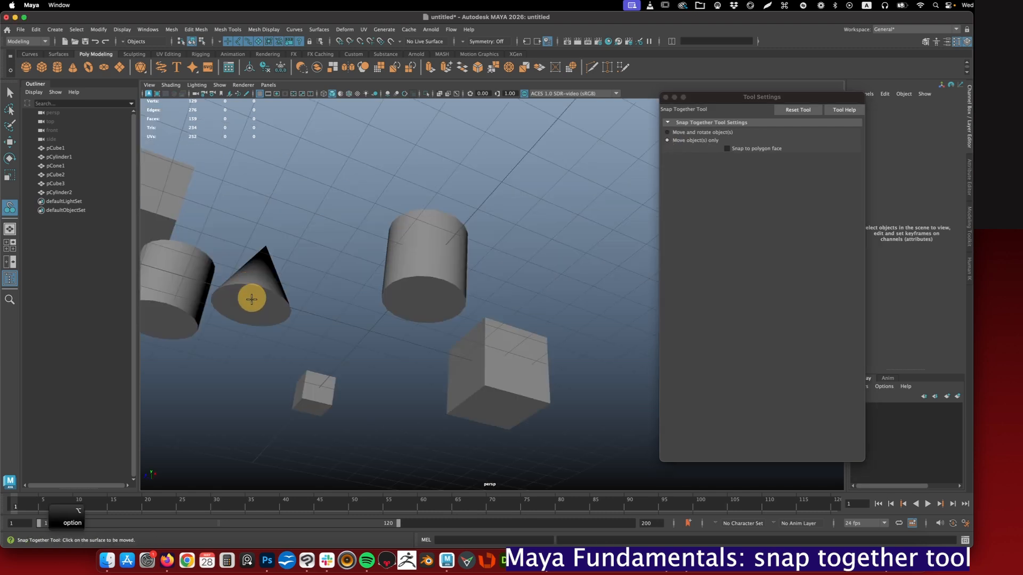
{"action": "left_click", "coordinate": [252, 308]}
{"action": "left_click_drag", "start_coordinate": [355, 282], "coordinate": [276, 290], "text": "alt"}
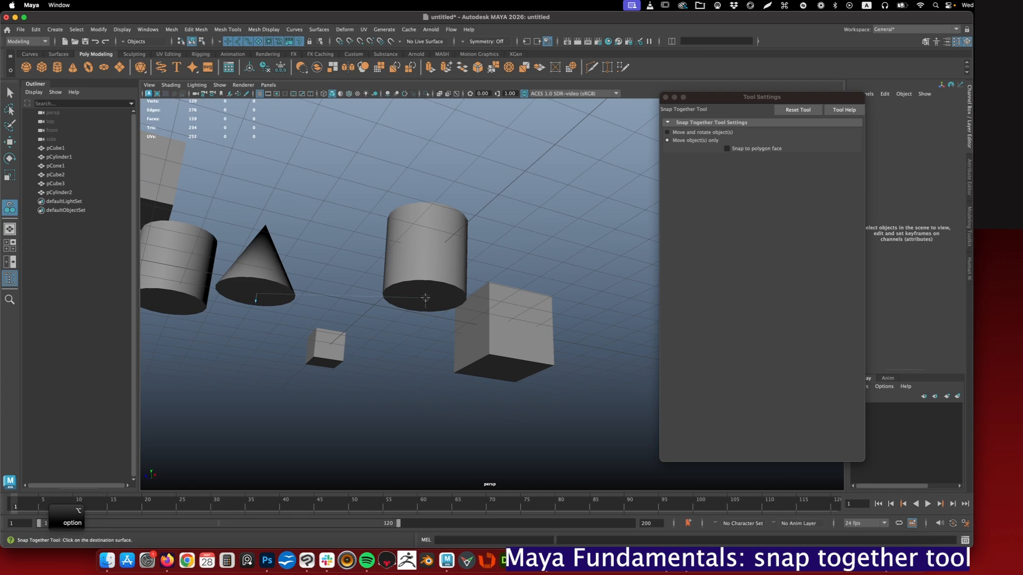
{"action": "left_click", "coordinate": [425, 297]}
{"action": "left_click_drag", "start_coordinate": [469, 305], "coordinate": [462, 245], "text": "alt"}
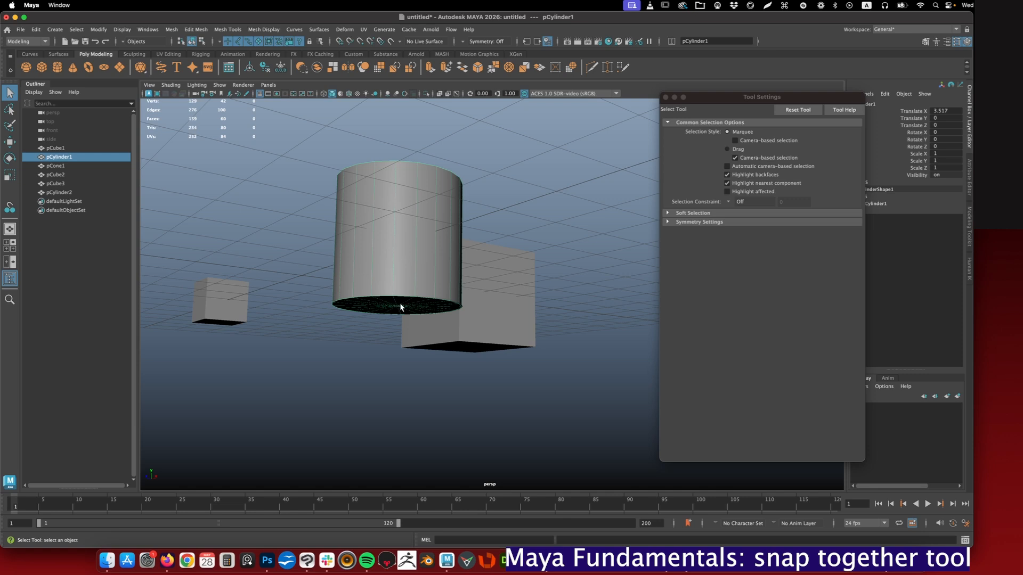
{"action": "left_click_drag", "start_coordinate": [410, 244], "coordinate": [373, 201], "text": "alt"}
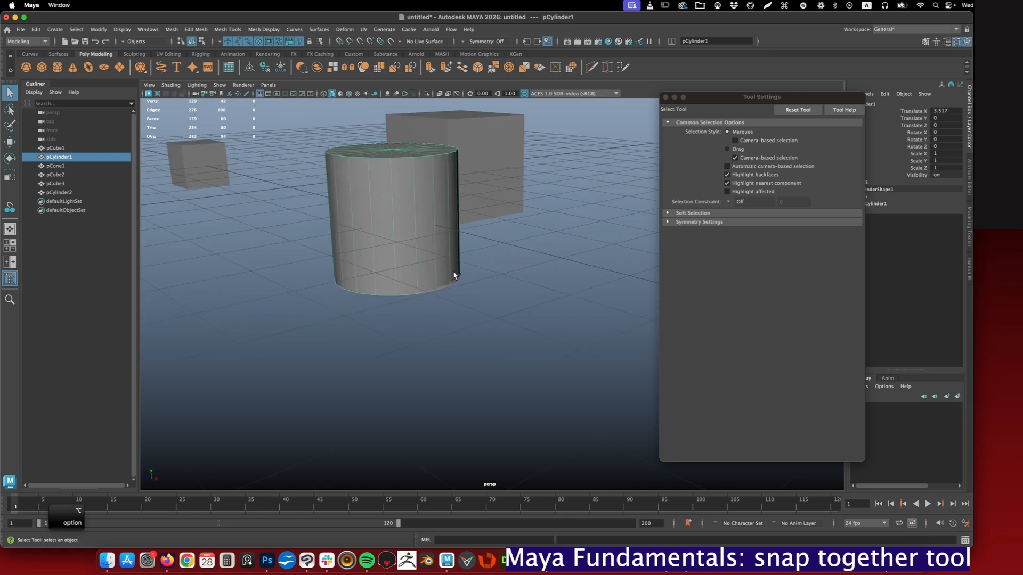
- Inspect the cone inside the cylinder with X-ray display, and undo the move-only snap
{"action": "key", "text": "alt+x"}
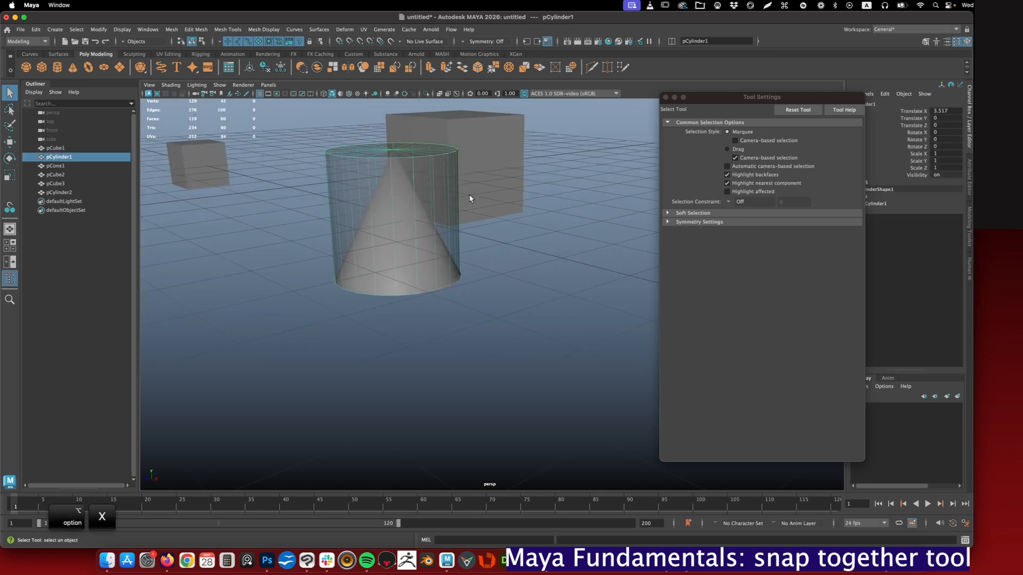
{"action": "left_click_drag", "start_coordinate": [450, 211], "coordinate": [416, 186], "text": "alt"}
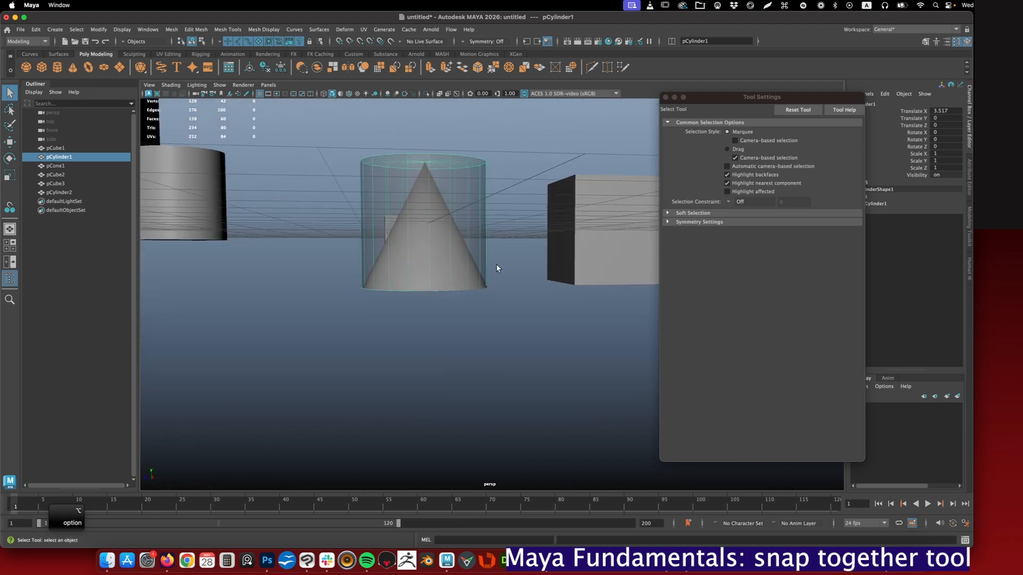
{"action": "key", "text": "super+z"}
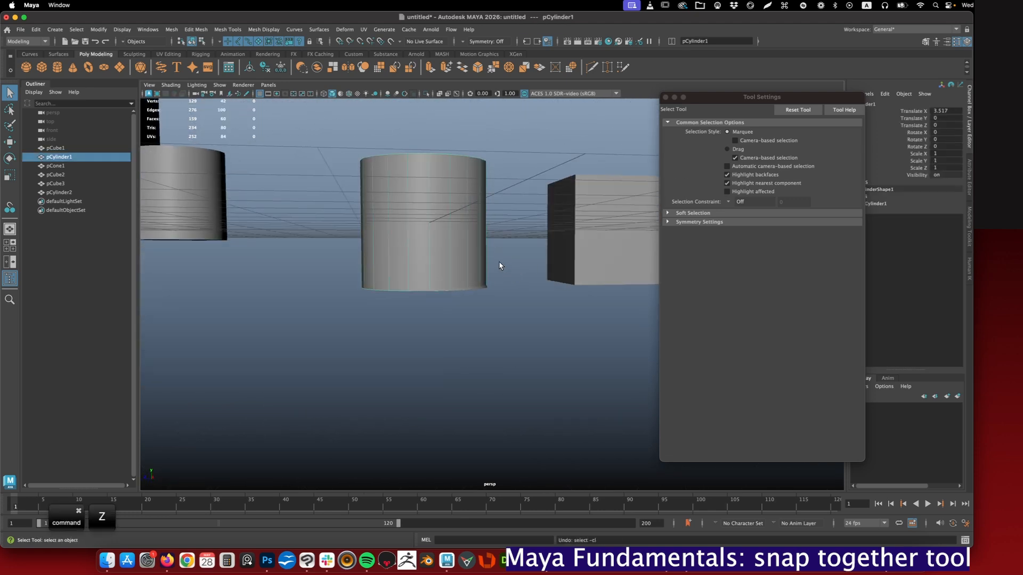
{"action": "key", "text": "super+z"}
{"action": "left_click_drag", "start_coordinate": [484, 280], "coordinate": [268, 175], "text": "alt"}
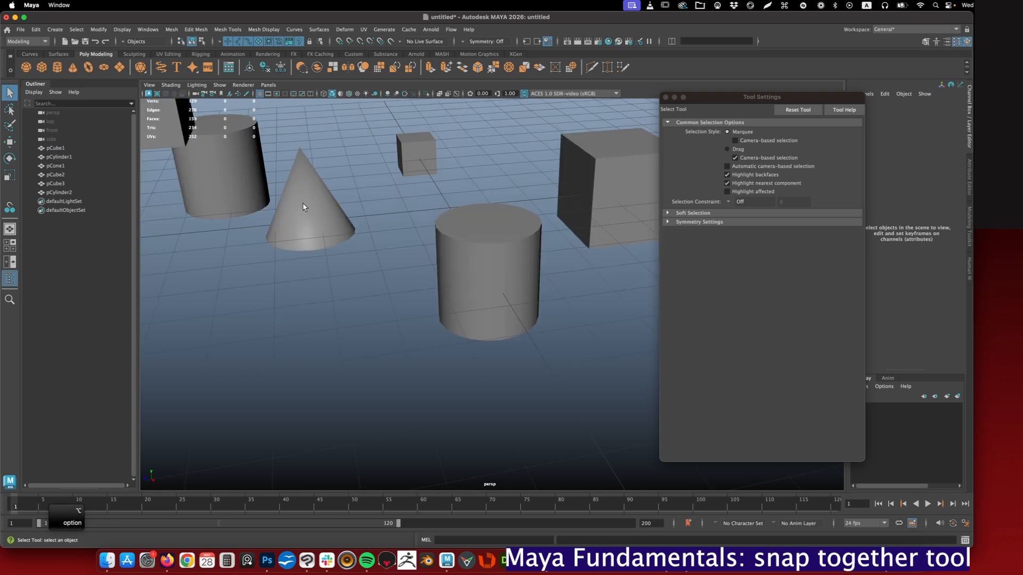
- Select the large cube pCube3 and display its polygon face centers
{"action": "left_click", "coordinate": [10, 207]}
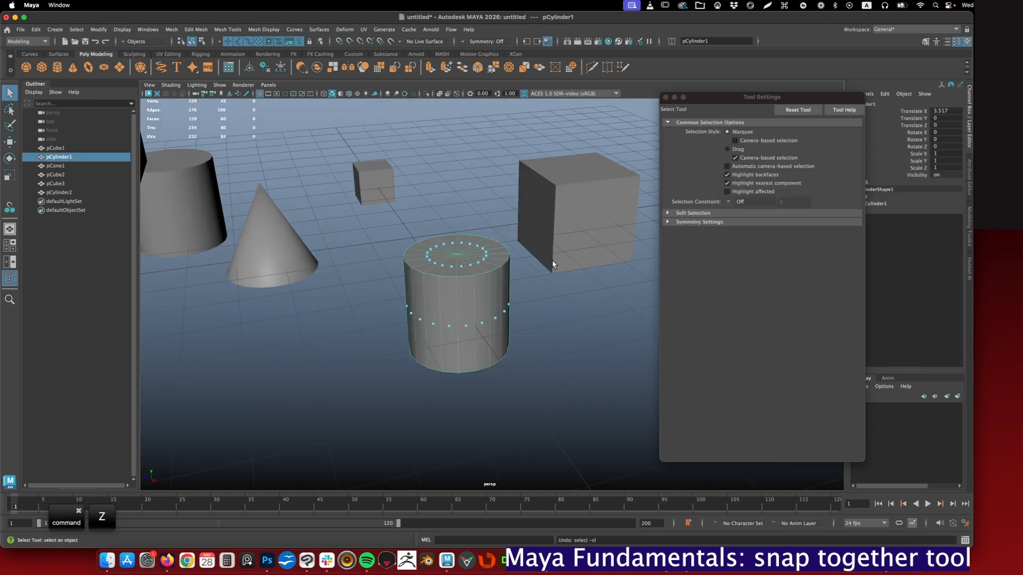
{"action": "key", "text": "super+z"}
{"action": "left_click", "coordinate": [577, 206]}
{"action": "middle_click_drag", "start_coordinate": [595, 191], "coordinate": [512, 246], "text": "alt"}
{"action": "left_click_drag", "start_coordinate": [512, 249], "coordinate": [482, 224], "text": "alt"}
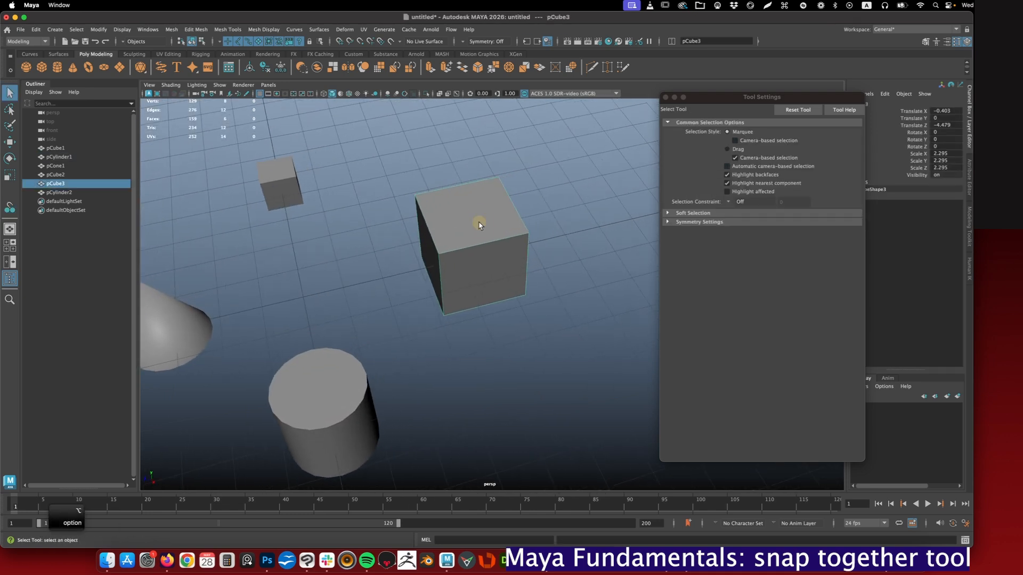
{"action": "left_click", "coordinate": [118, 30]}
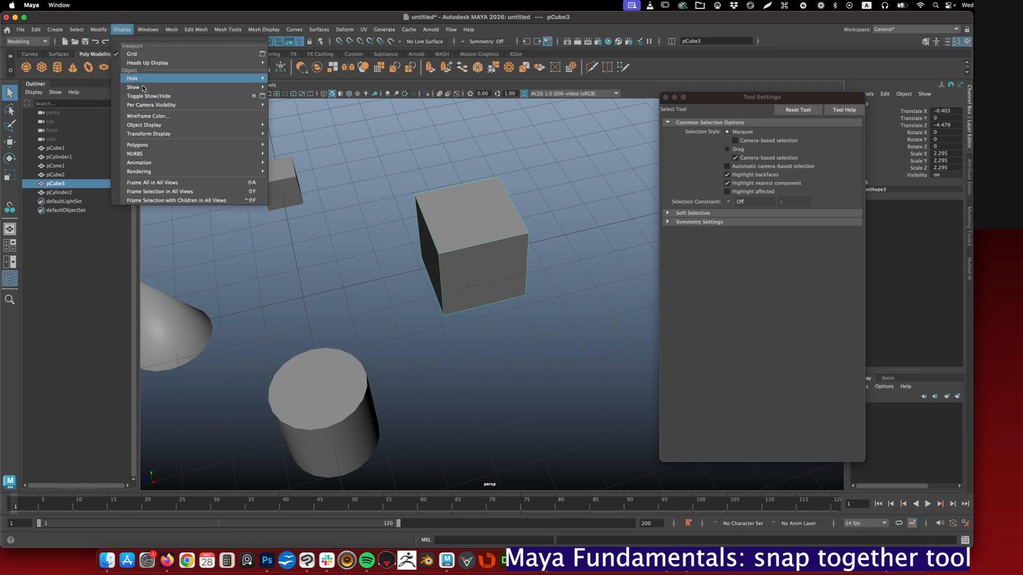
{"action": "mouse_move", "coordinate": [145, 147]}
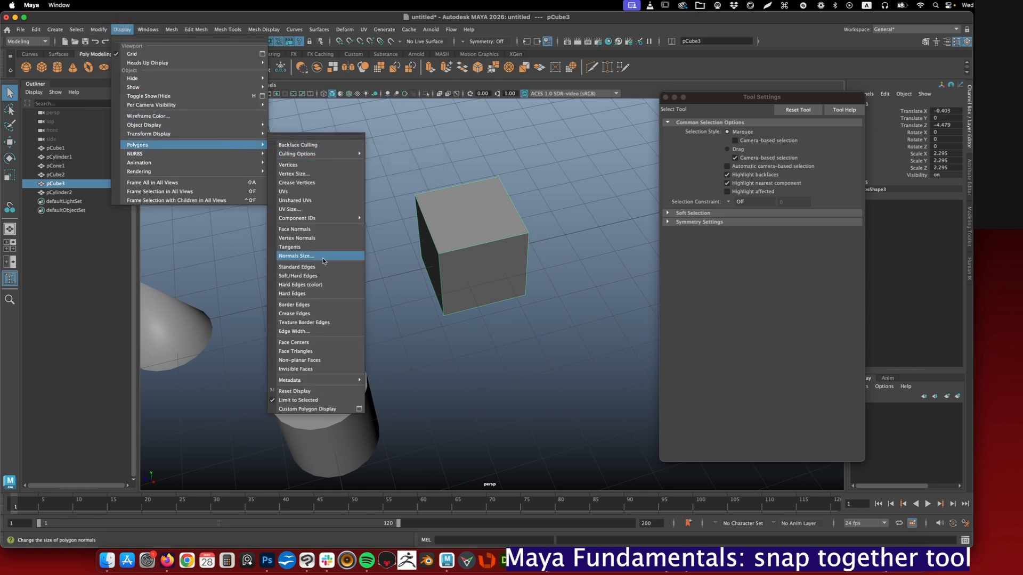
{"action": "left_click", "coordinate": [296, 343]}
{"action": "left_click_drag", "start_coordinate": [303, 343], "coordinate": [344, 336], "text": "alt"}
{"action": "left_click_drag", "start_coordinate": [494, 242], "coordinate": [467, 229], "text": "alt"}
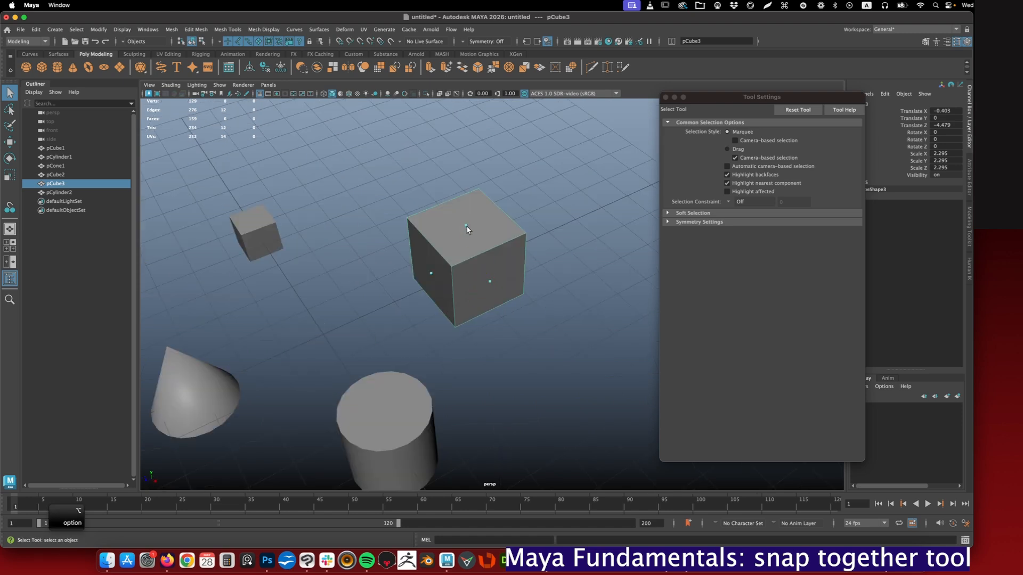
{"action": "middle_click_drag", "start_coordinate": [365, 341], "coordinate": [411, 278], "text": "alt"}
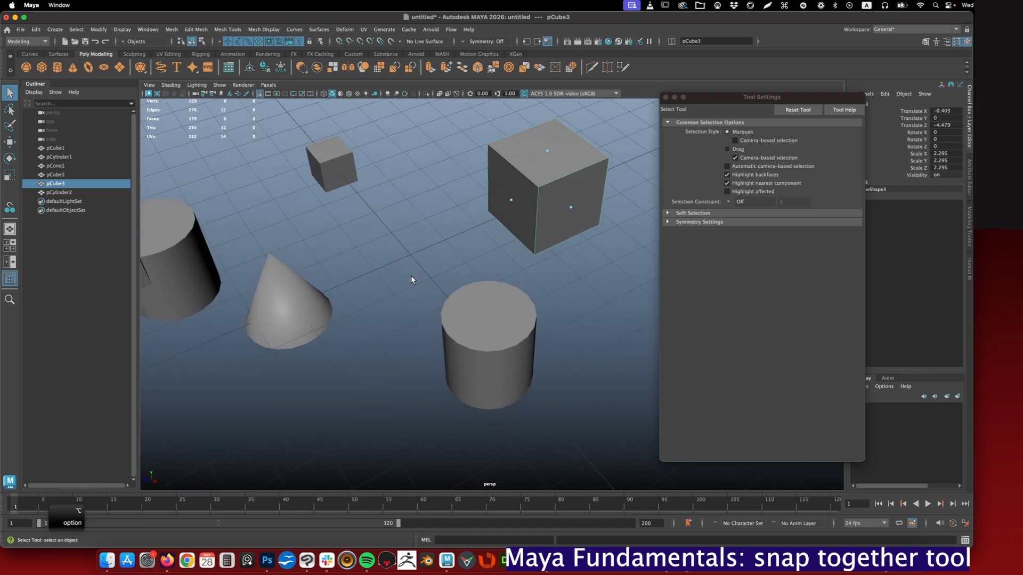
- Set the Snap Together Tool to move and rotate objects, and enable Snap to polygon face
{"action": "left_click", "coordinate": [304, 322]}
{"action": "left_click", "coordinate": [10, 207]}
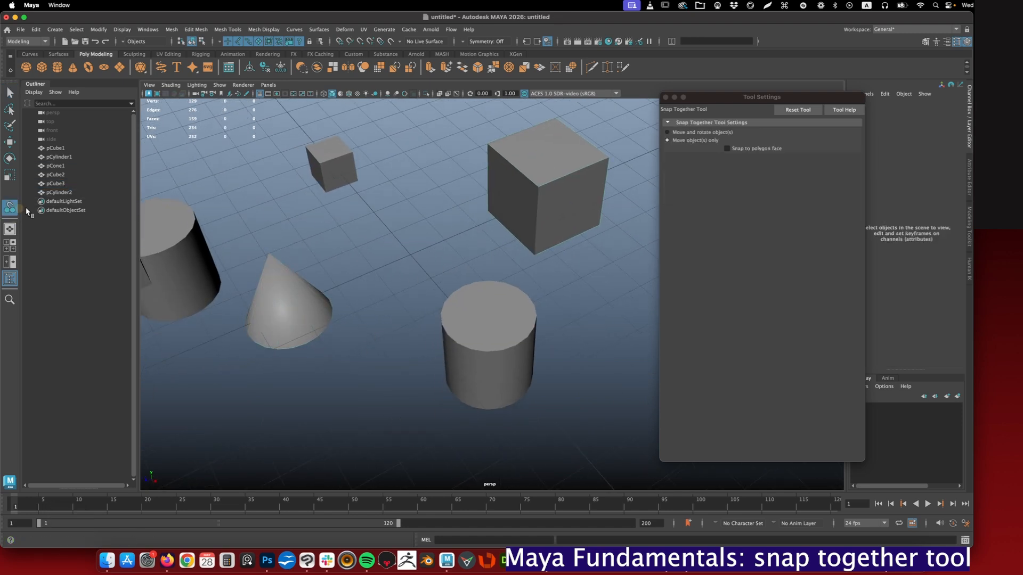
{"action": "left_click", "coordinate": [727, 150]}
{"action": "left_click", "coordinate": [668, 132]}
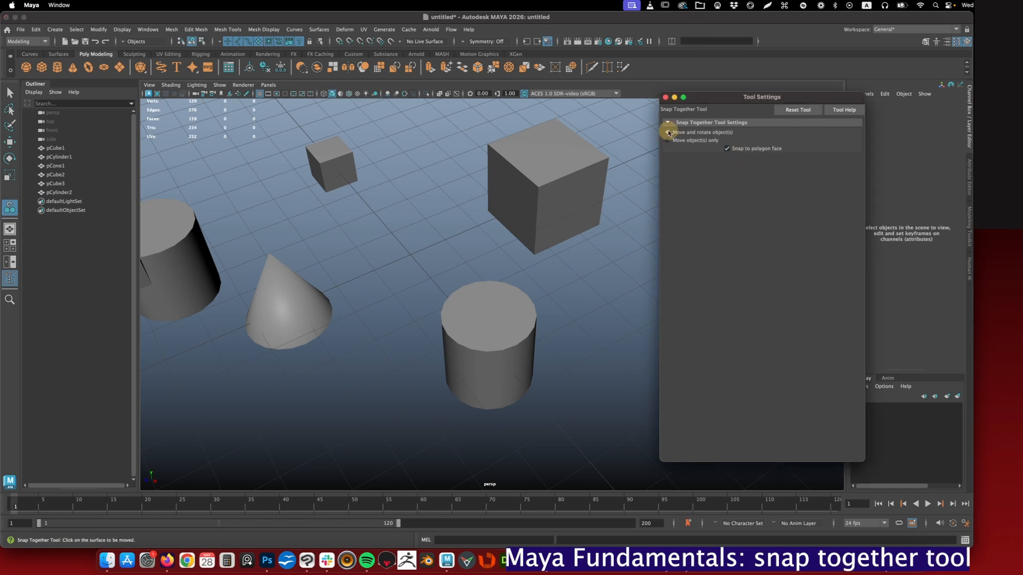
- Snap the cone's base to the center of the large cube's top face with the Snap Together Tool
{"action": "left_click_drag", "start_coordinate": [445, 222], "coordinate": [377, 242], "text": "alt"}
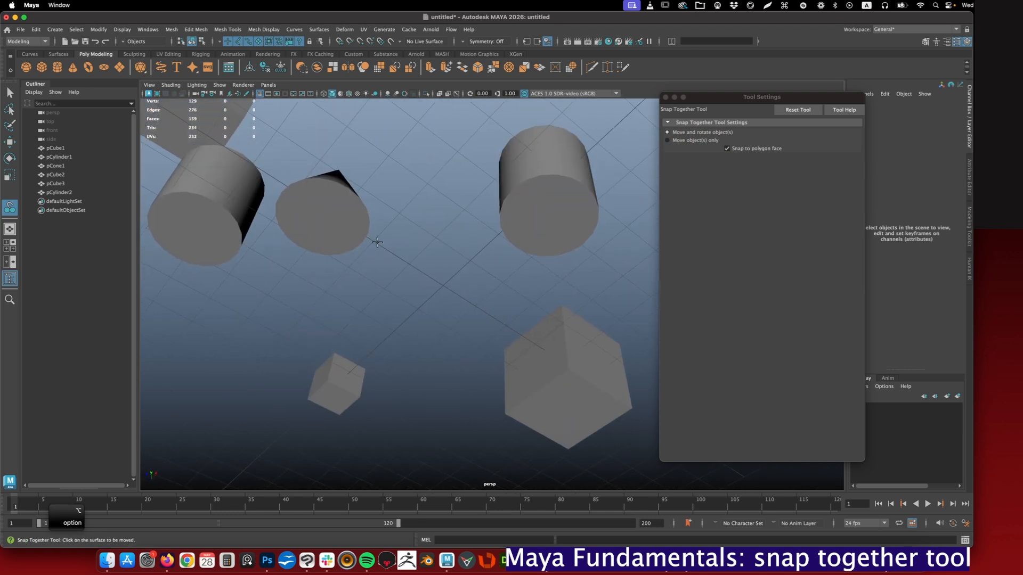
{"action": "left_click", "coordinate": [347, 227]}
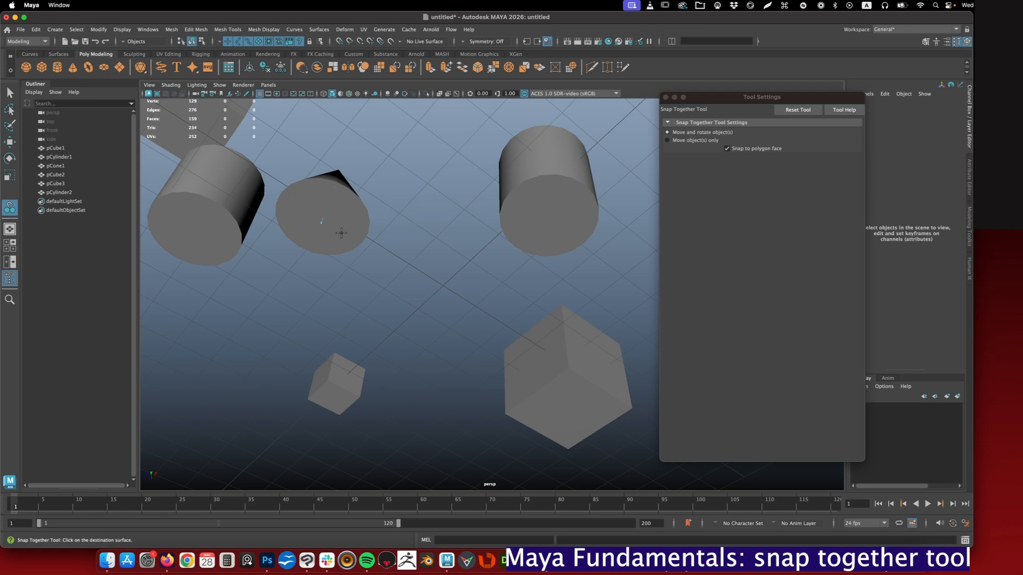
{"action": "mouse_move", "coordinate": [513, 224]}
{"action": "left_mouse_down", "text": "alt"}
{"action": "mouse_move", "coordinate": [497, 267]}
{"action": "mouse_move", "coordinate": [506, 236]}
{"action": "mouse_move", "coordinate": [457, 270]}
{"action": "mouse_move", "coordinate": [508, 236]}
{"action": "left_mouse_up", "text": "alt"}
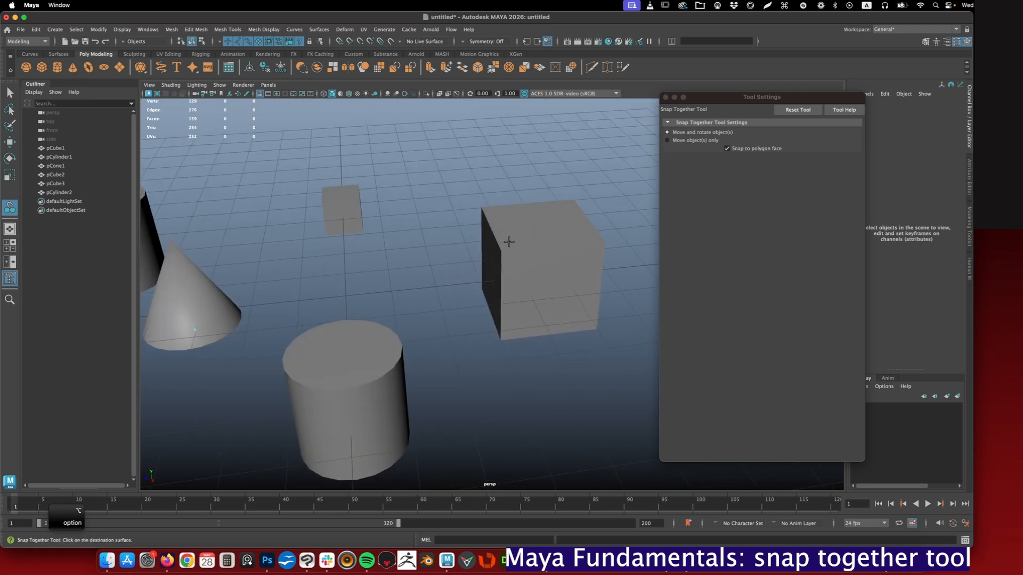
{"action": "left_click", "coordinate": [509, 242]}
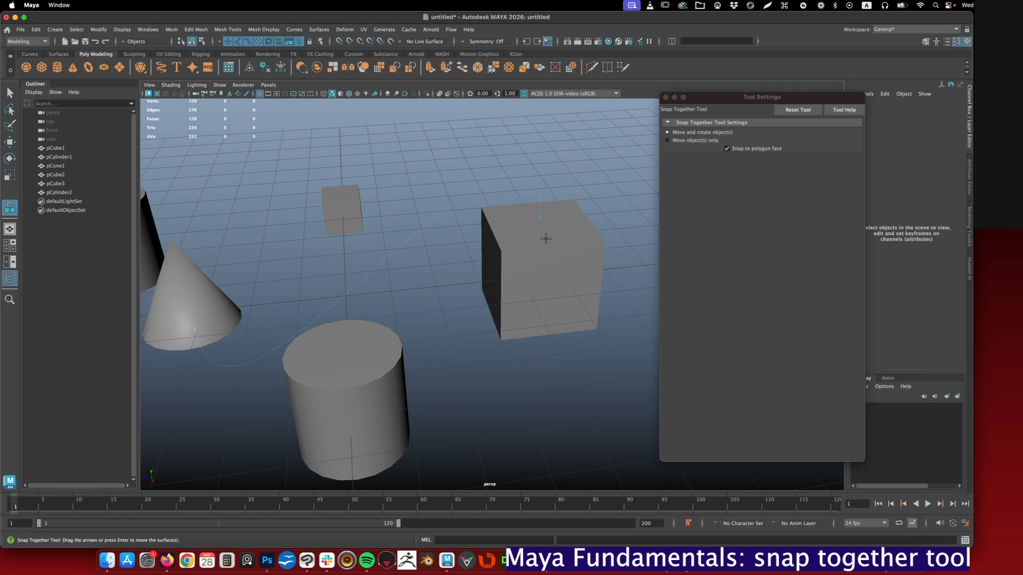
{"action": "key", "text": "Return"}
{"action": "left_click_drag", "start_coordinate": [543, 242], "coordinate": [471, 203], "text": "alt"}
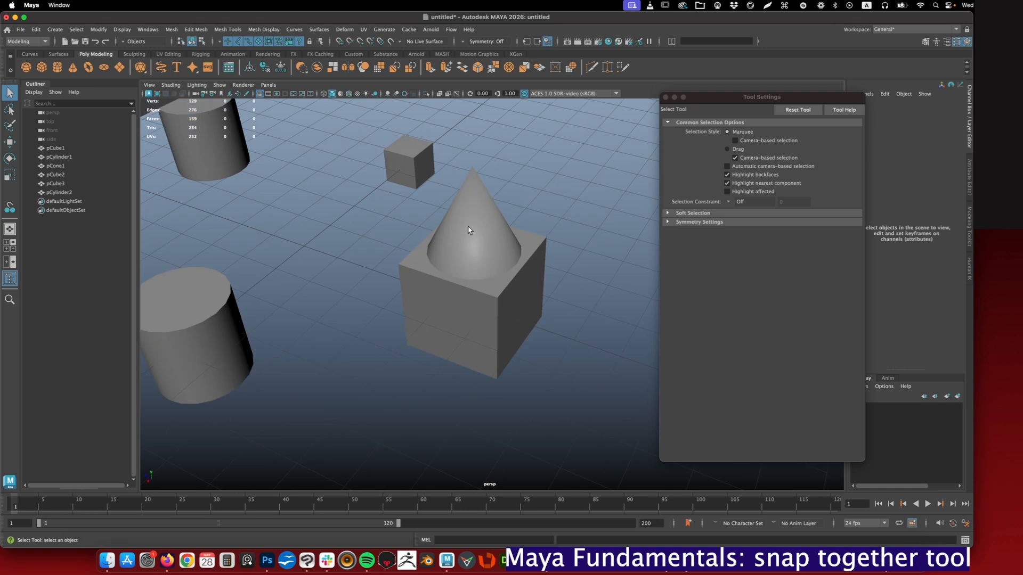
{"action": "left_click_drag", "start_coordinate": [512, 282], "coordinate": [673, 194], "text": "alt"}
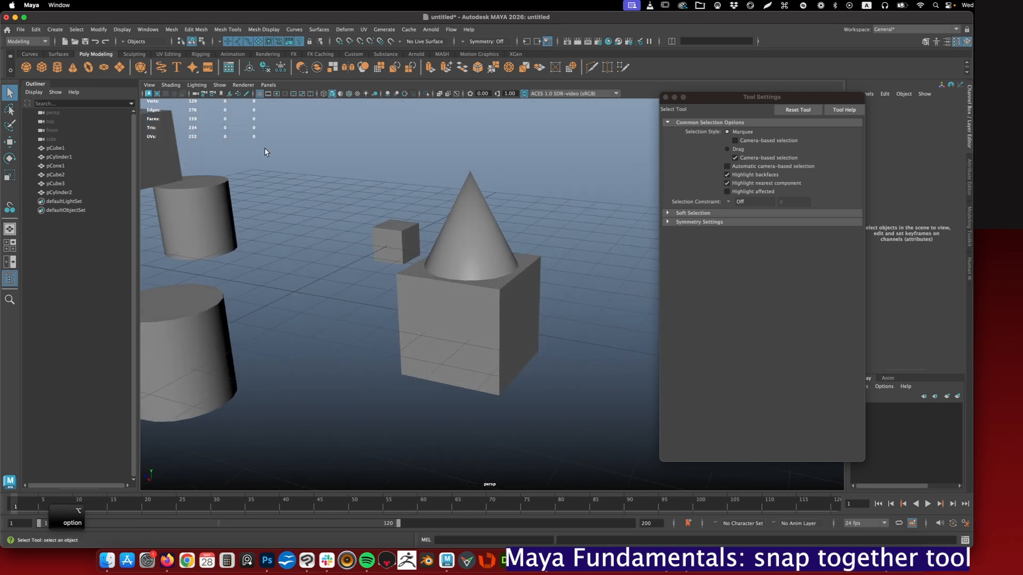
{"action": "left_click", "coordinate": [9, 207]}
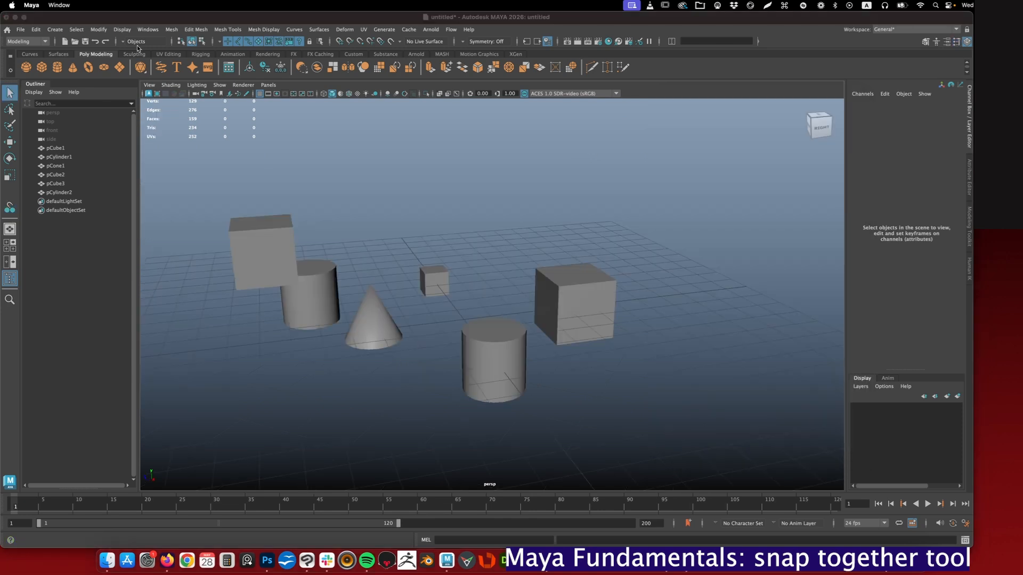
- Center pCube2 on the large cube pCube3 along the X axis with the Align Tool
{"action": "left_click", "coordinate": [99, 30]}
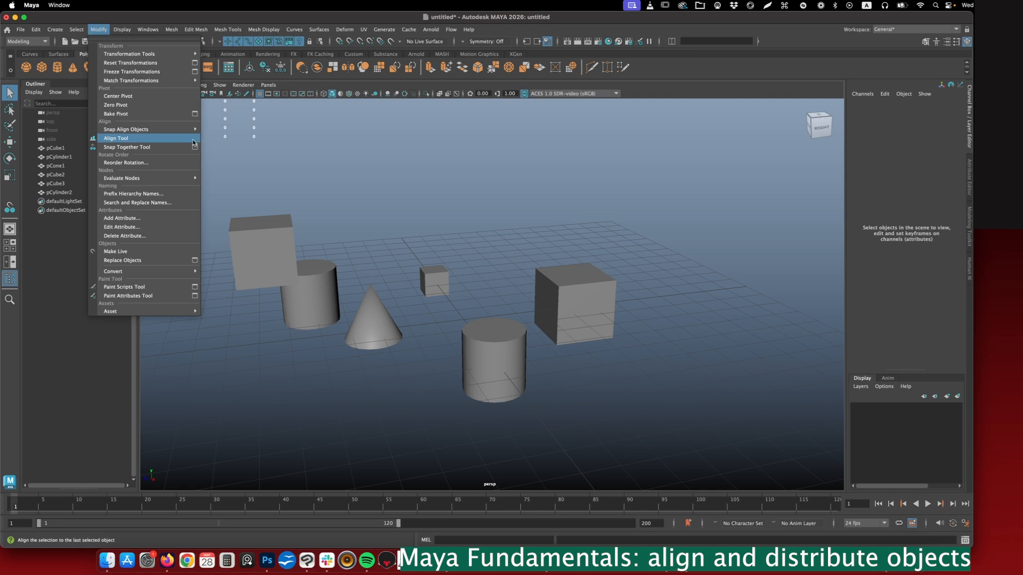
{"action": "left_click", "coordinate": [160, 137]}
{"action": "left_click", "coordinate": [279, 251]}
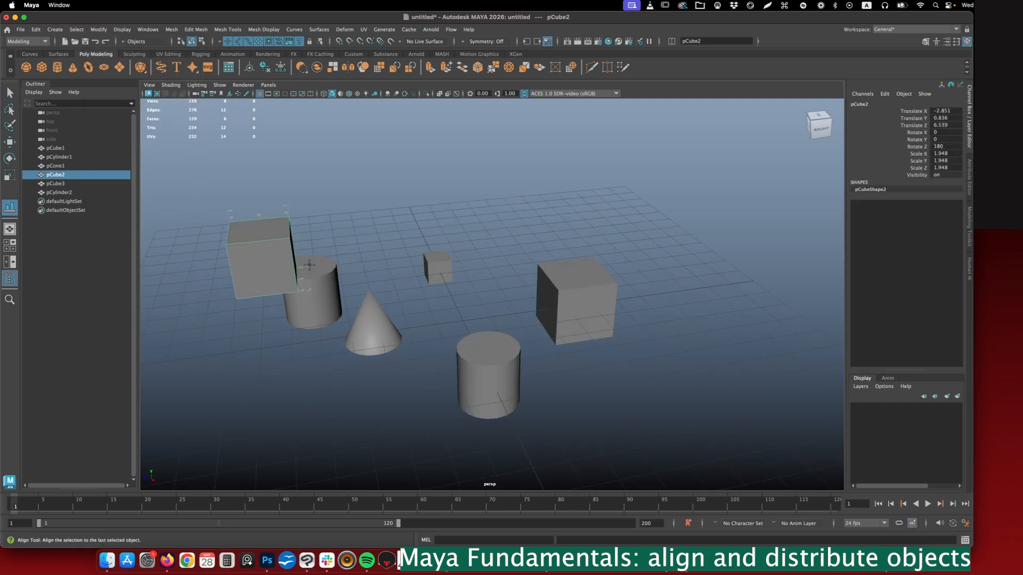
{"action": "left_click", "coordinate": [595, 301], "text": "shift"}
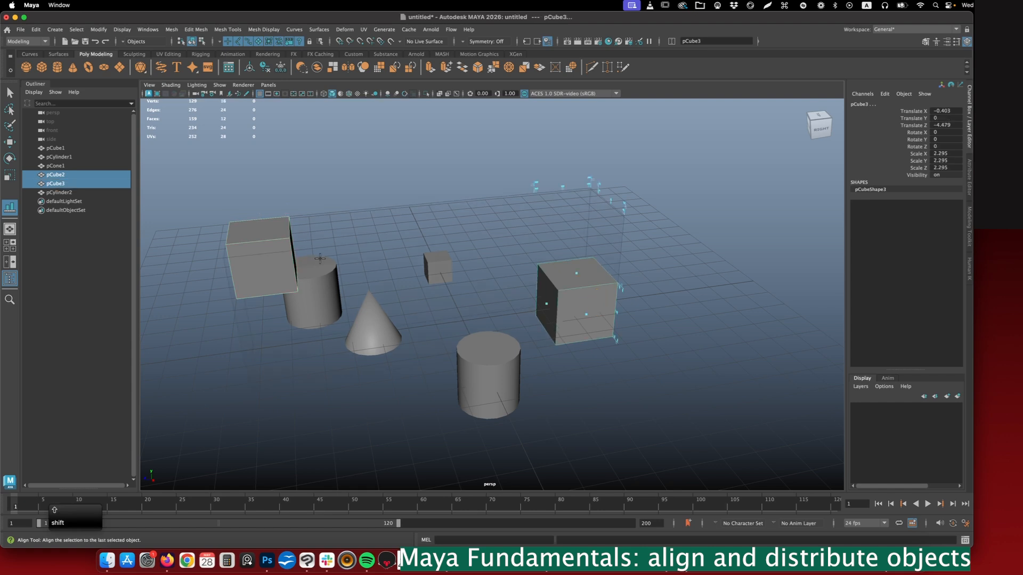
{"action": "left_click_drag", "start_coordinate": [552, 308], "coordinate": [538, 209], "text": "alt"}
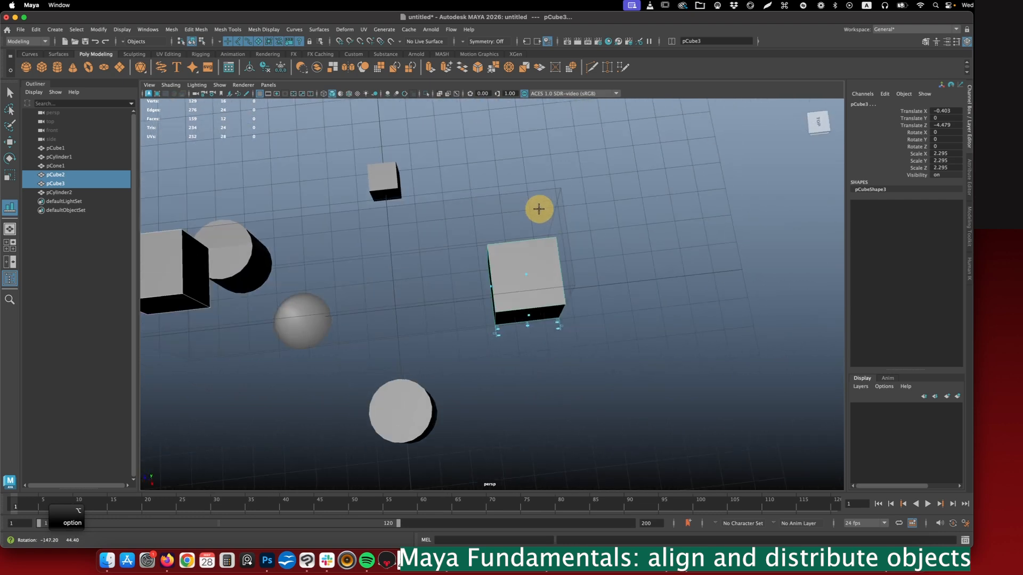
{"action": "left_click_drag", "start_coordinate": [527, 300], "coordinate": [519, 193], "text": "alt"}
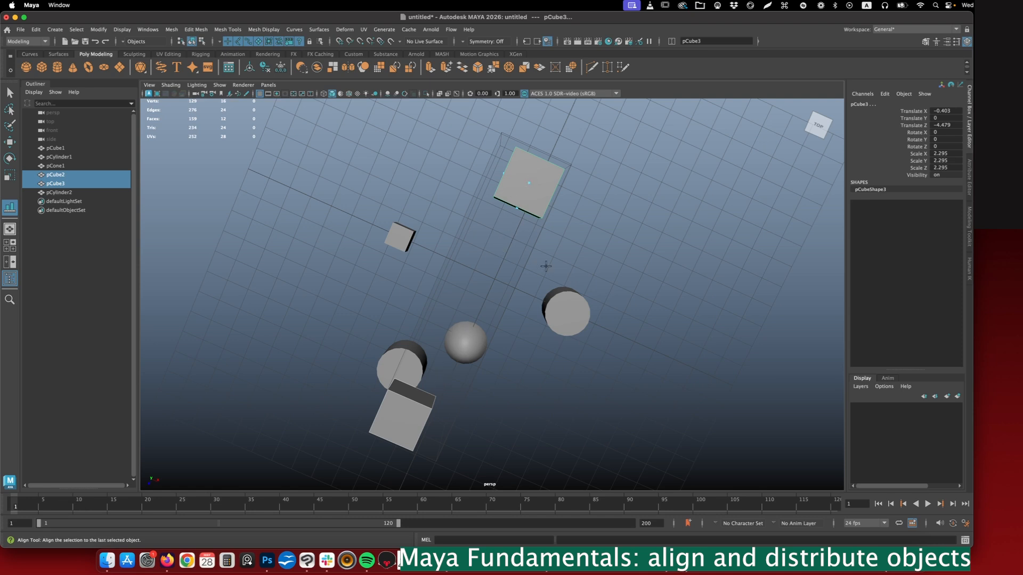
{"action": "left_click_drag", "start_coordinate": [544, 265], "coordinate": [528, 247], "text": "alt"}
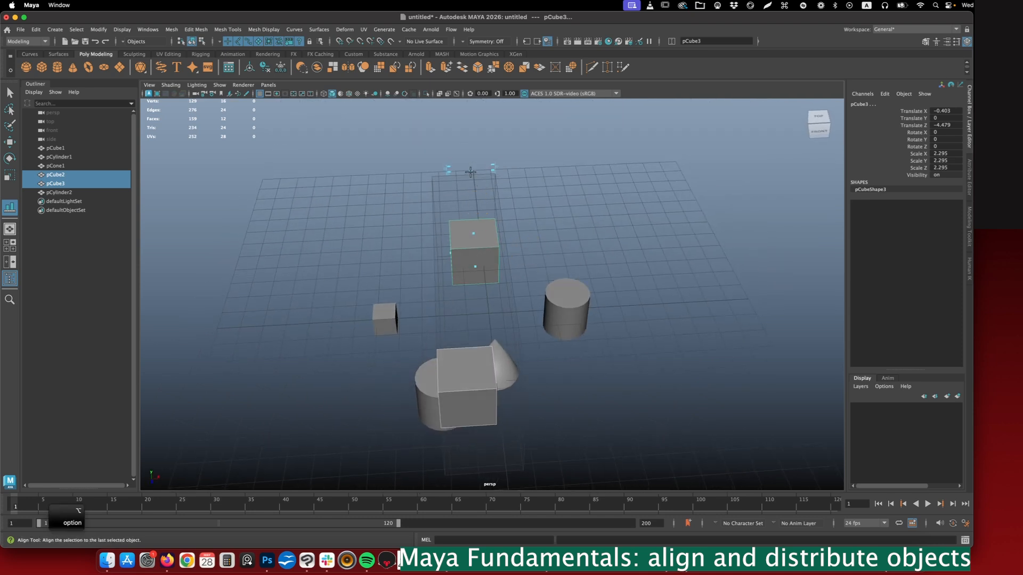
{"action": "right_click_drag", "start_coordinate": [471, 171], "coordinate": [489, 230], "text": "alt"}
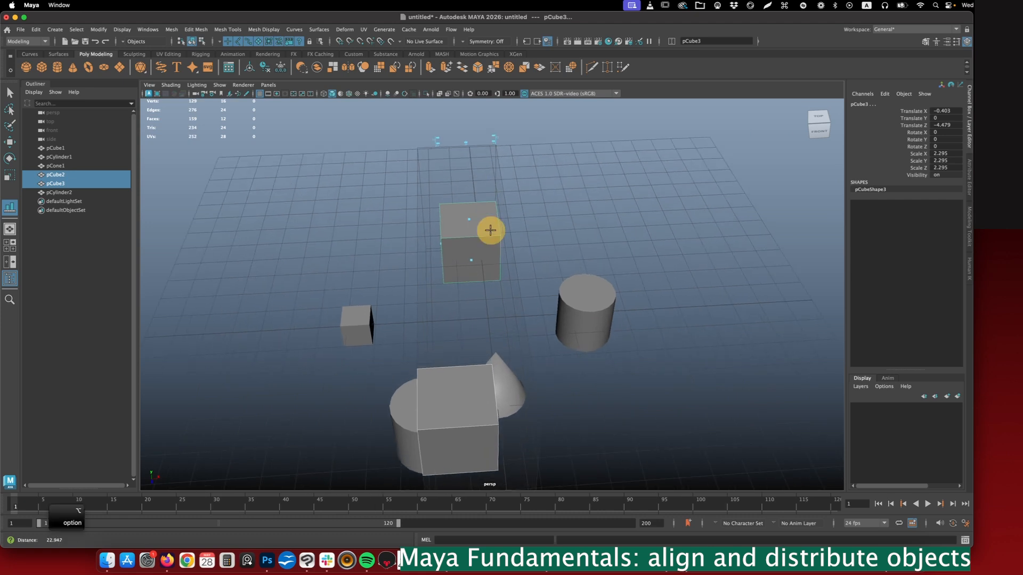
{"action": "left_click", "coordinate": [465, 144]}
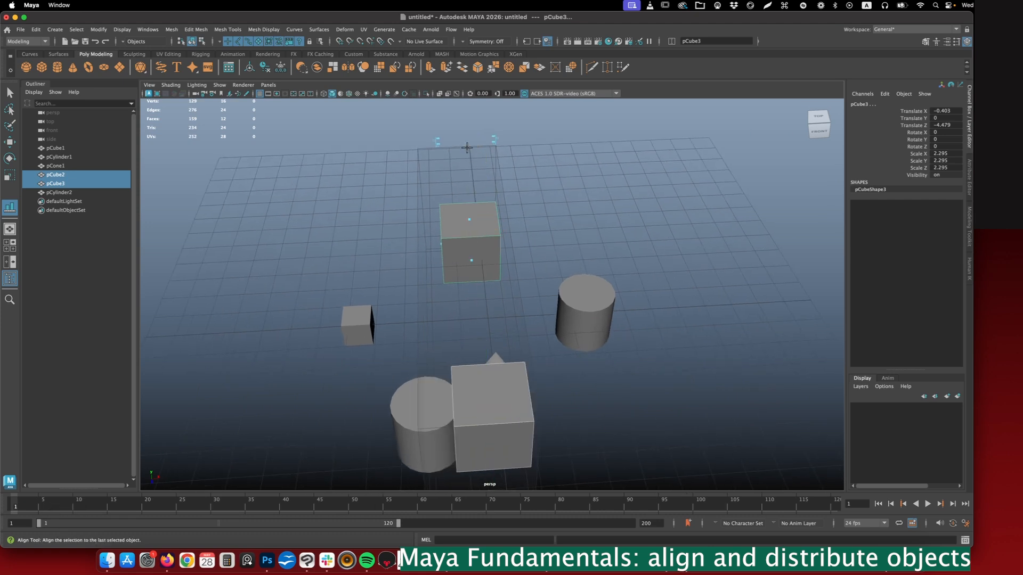
- Center pCube2 on pCube3 vertically along the Y axis with the Align Tool
{"action": "left_click_drag", "start_coordinate": [499, 286], "coordinate": [473, 238], "text": "alt"}
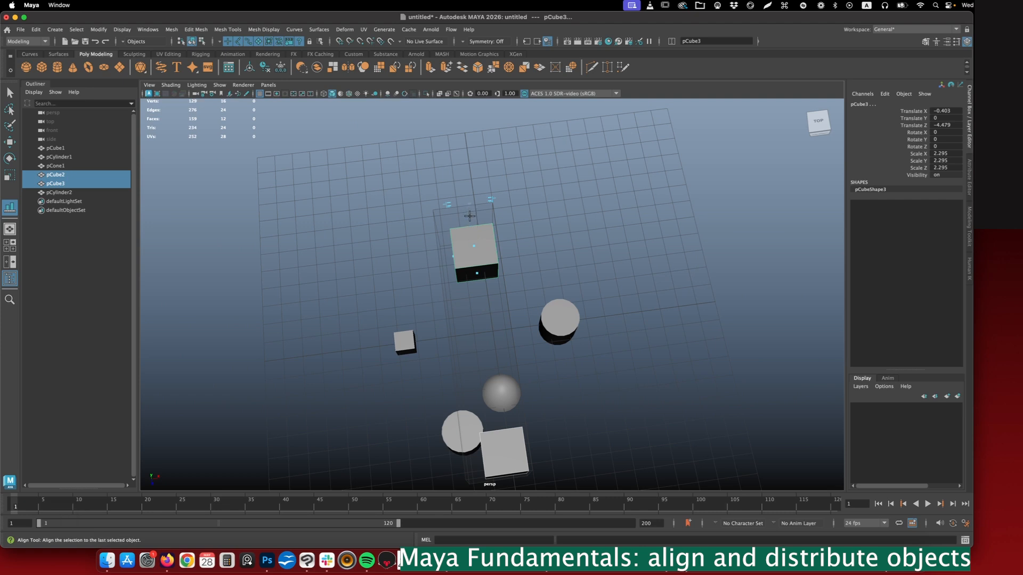
{"action": "left_click_drag", "start_coordinate": [502, 454], "coordinate": [550, 272], "text": "alt"}
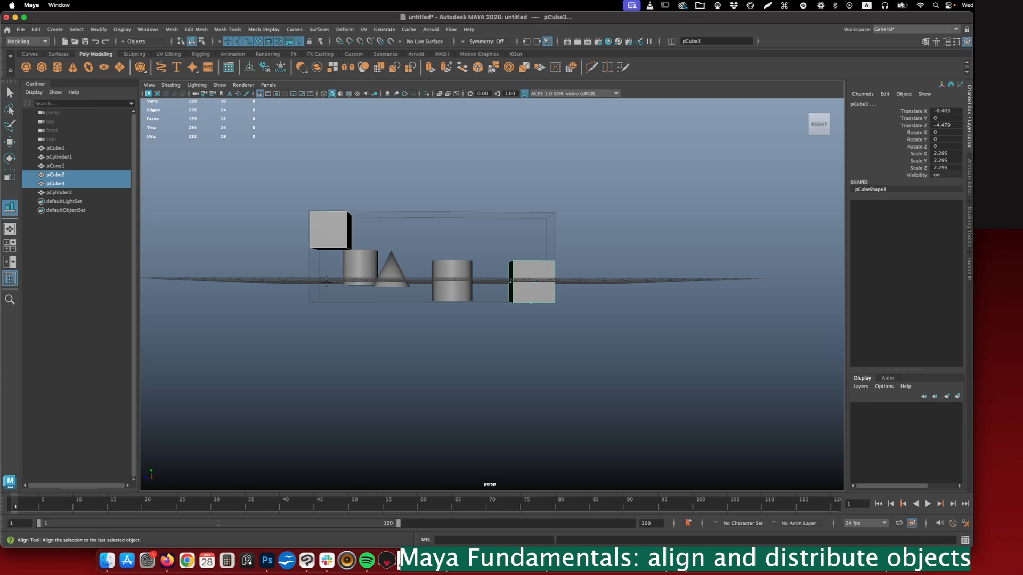
{"action": "right_click_drag", "start_coordinate": [332, 251], "coordinate": [365, 350], "text": "alt"}
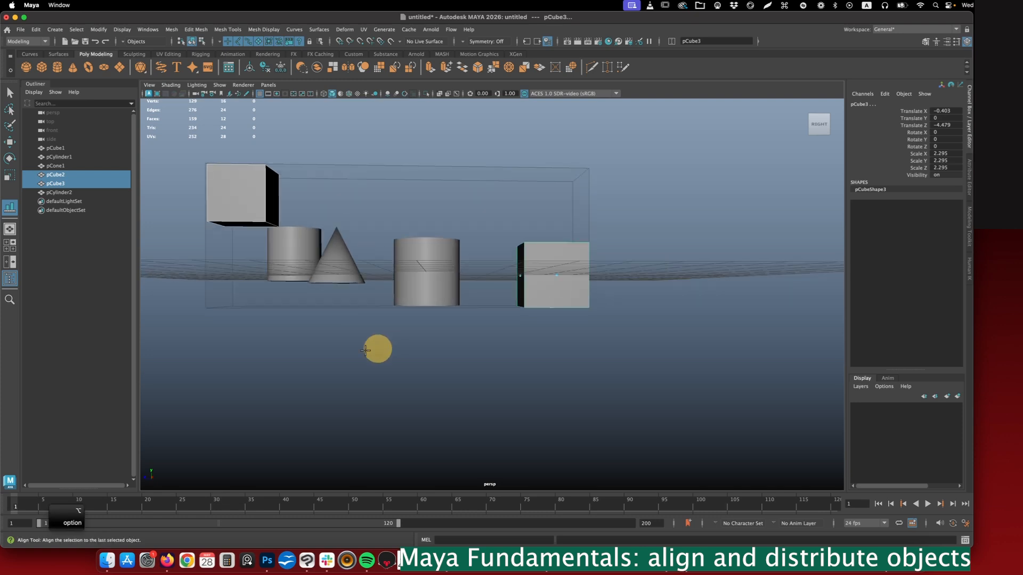
{"action": "left_click_drag", "start_coordinate": [365, 350], "coordinate": [461, 293], "text": "alt"}
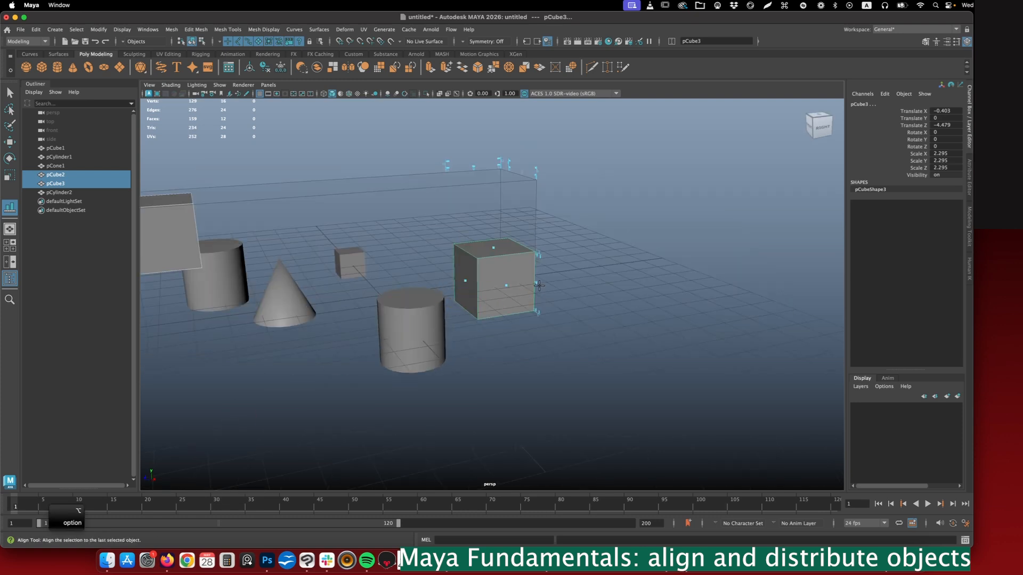
{"action": "left_click", "coordinate": [538, 283]}
{"action": "left_click_drag", "start_coordinate": [537, 284], "coordinate": [434, 290], "text": "alt"}
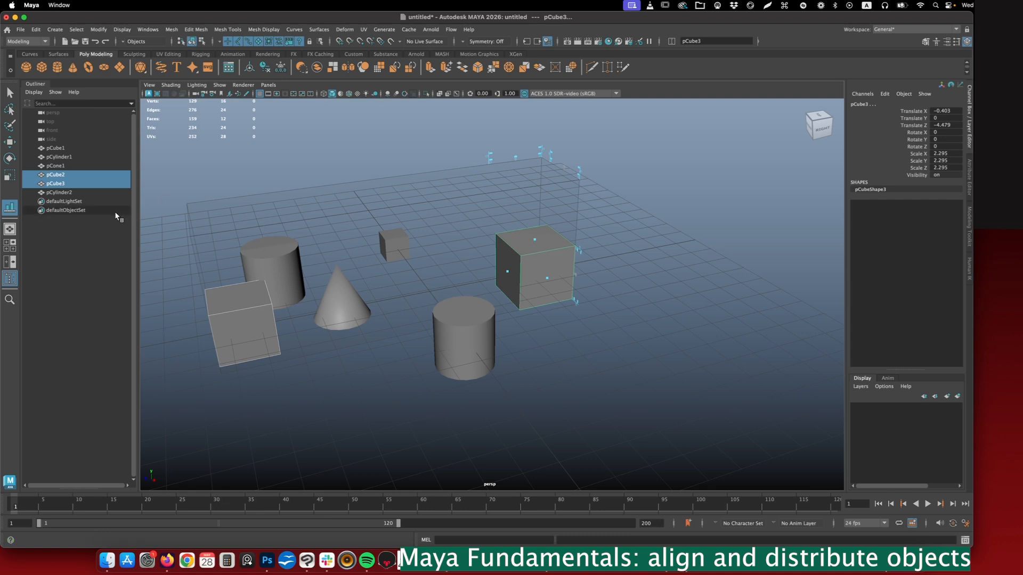
- Center pCube2 above pCube3 along the Z axis with the Align Tool and inspect the stacked cubes
{"action": "left_click_drag", "start_coordinate": [596, 229], "coordinate": [552, 220], "text": "alt"}
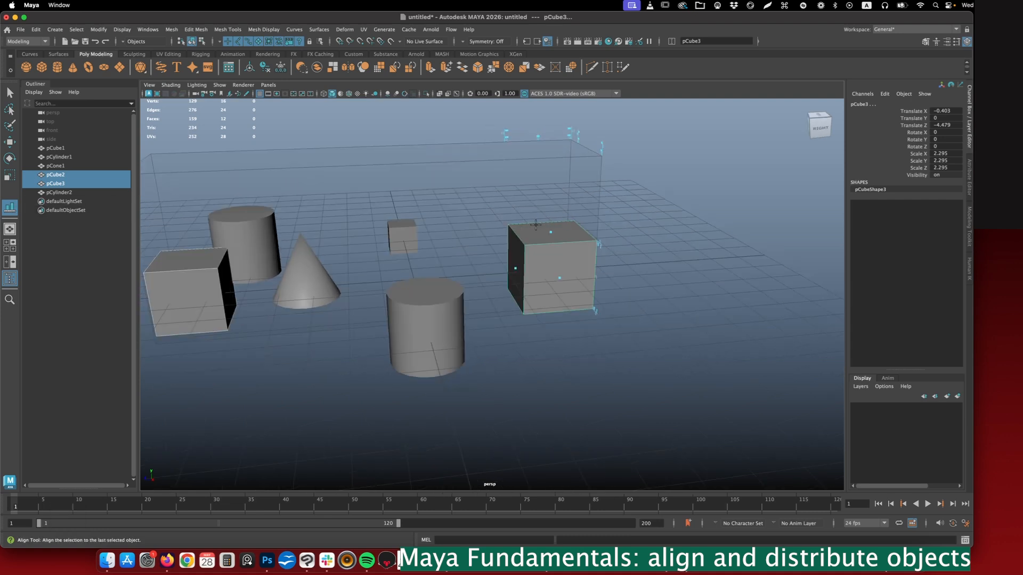
{"action": "left_click_drag", "start_coordinate": [610, 245], "coordinate": [543, 232], "text": "alt"}
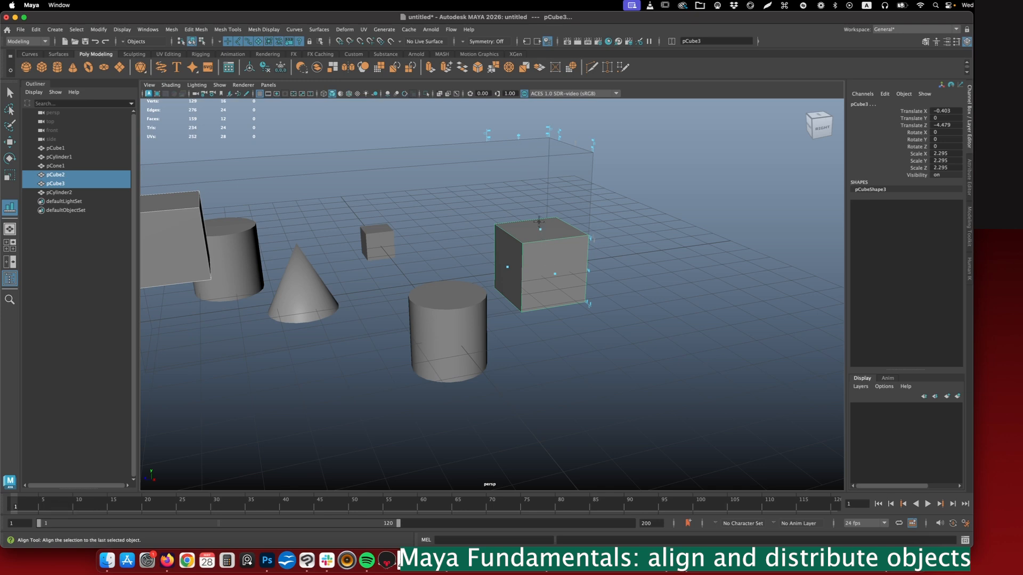
{"action": "left_click", "coordinate": [518, 137]}
{"action": "left_click_drag", "start_coordinate": [521, 137], "coordinate": [532, 183], "text": "alt"}
{"action": "right_click_drag", "start_coordinate": [521, 176], "coordinate": [585, 207], "text": "alt"}
{"action": "middle_click_drag", "start_coordinate": [585, 207], "coordinate": [488, 295], "text": "alt"}
{"action": "right_click_drag", "start_coordinate": [488, 294], "coordinate": [502, 251], "text": "alt"}
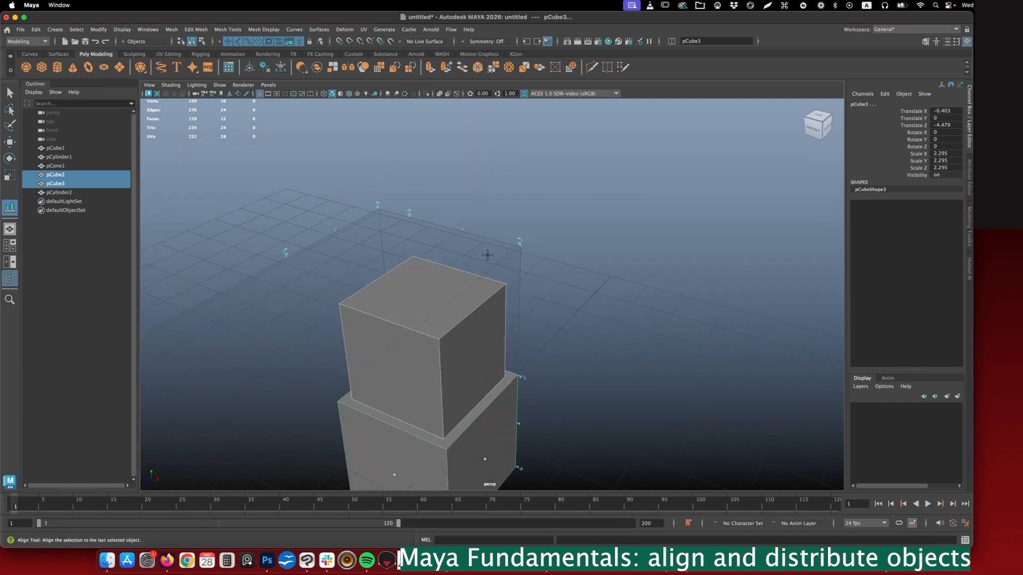
{"action": "left_click_drag", "start_coordinate": [486, 255], "coordinate": [475, 250], "text": "alt"}
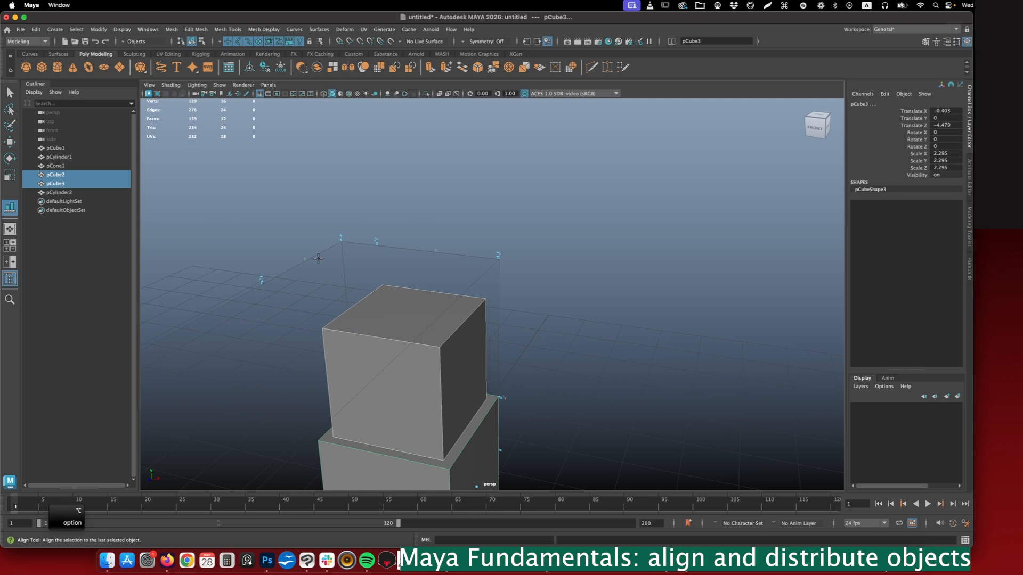
{"action": "mouse_move", "coordinate": [304, 284]}
{"action": "left_mouse_down", "text": "alt"}
{"action": "mouse_move", "coordinate": [327, 281]}
{"action": "mouse_move", "coordinate": [294, 283]}
{"action": "left_mouse_up", "text": "alt"}
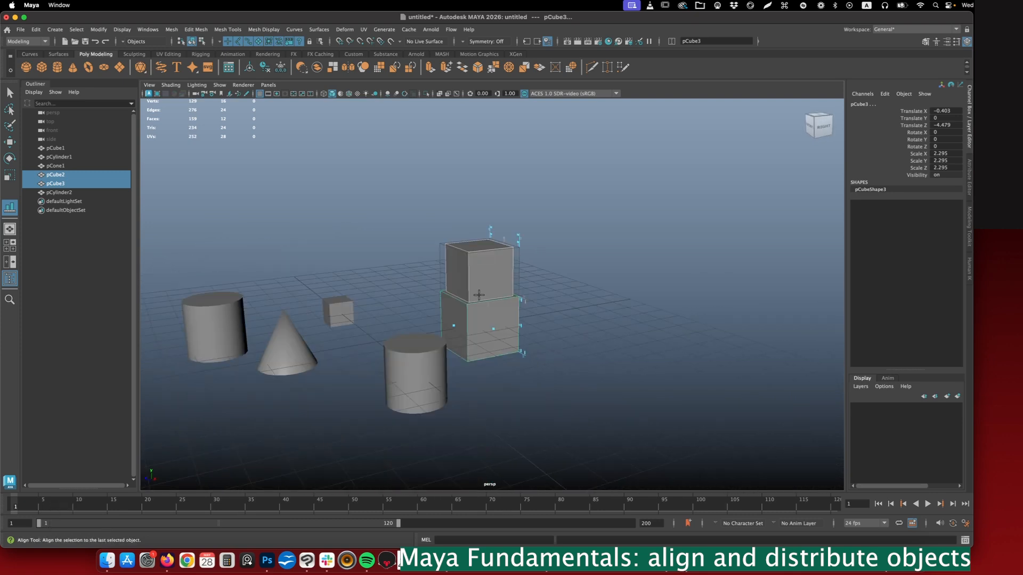
{"action": "left_click_drag", "start_coordinate": [462, 288], "coordinate": [445, 286], "text": "alt"}
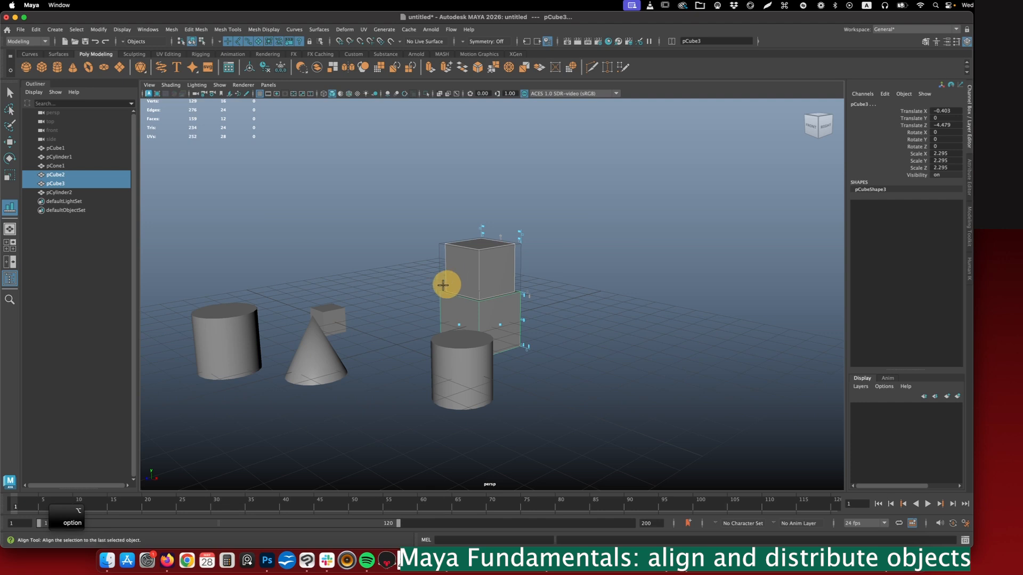
- Select the cone and pCylinder1, and align the cone's base with the height of the cylinder's top
{"action": "left_click", "coordinate": [471, 358]}
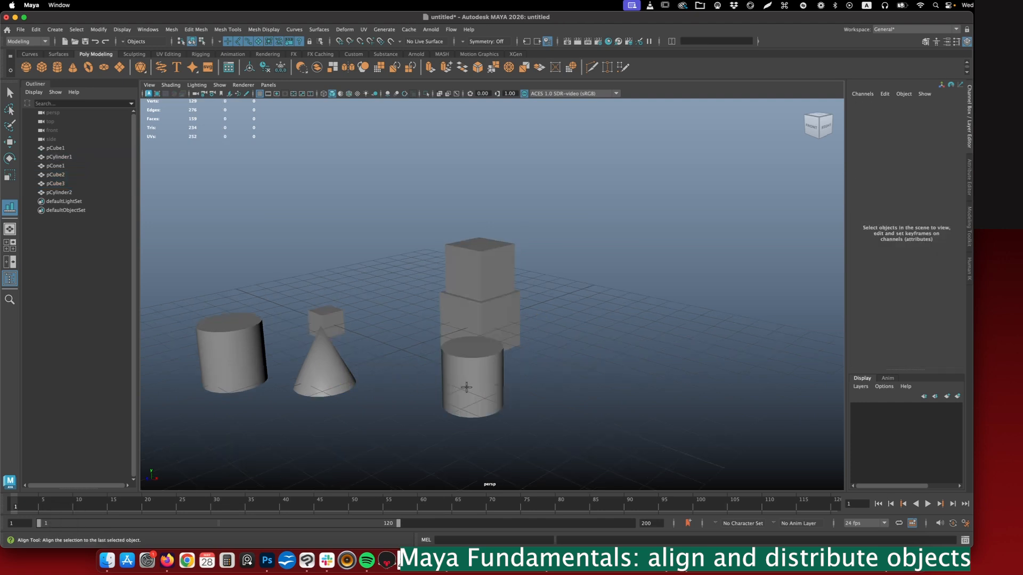
{"action": "left_click", "coordinate": [341, 379]}
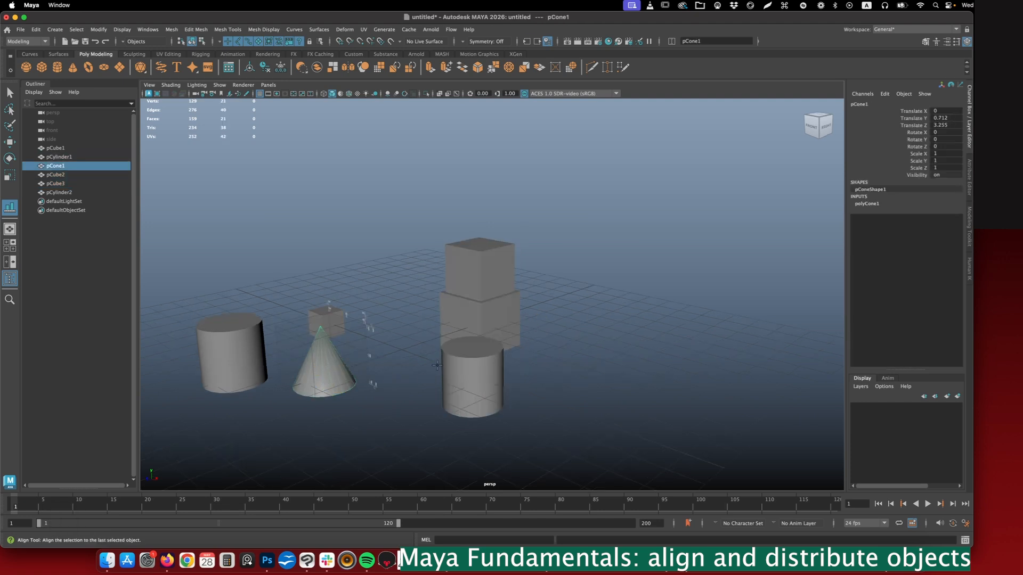
{"action": "key", "text": "shift"}
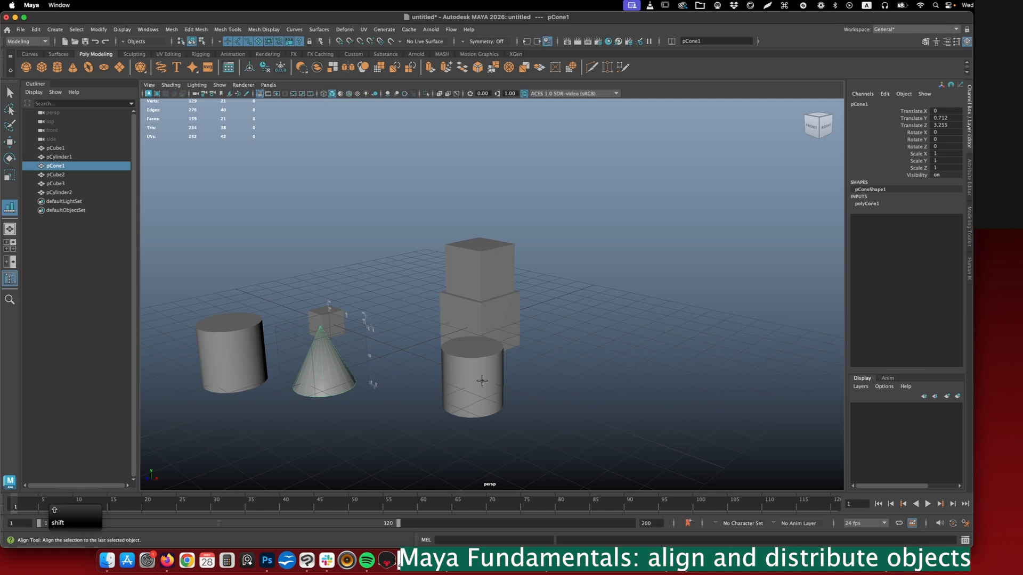
{"action": "left_click", "coordinate": [481, 380], "text": "shift"}
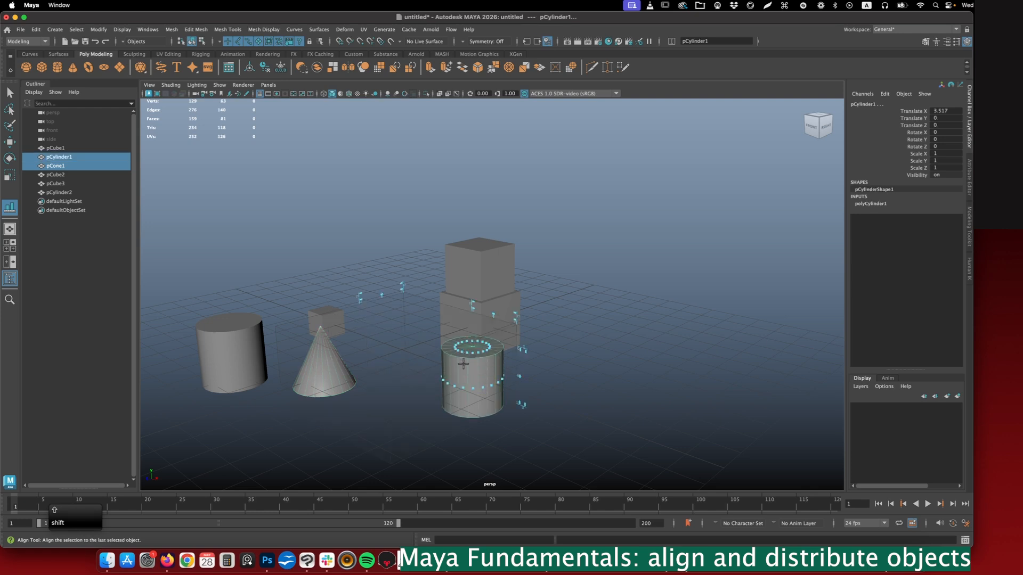
{"action": "left_click_drag", "start_coordinate": [491, 371], "coordinate": [521, 339], "text": "alt"}
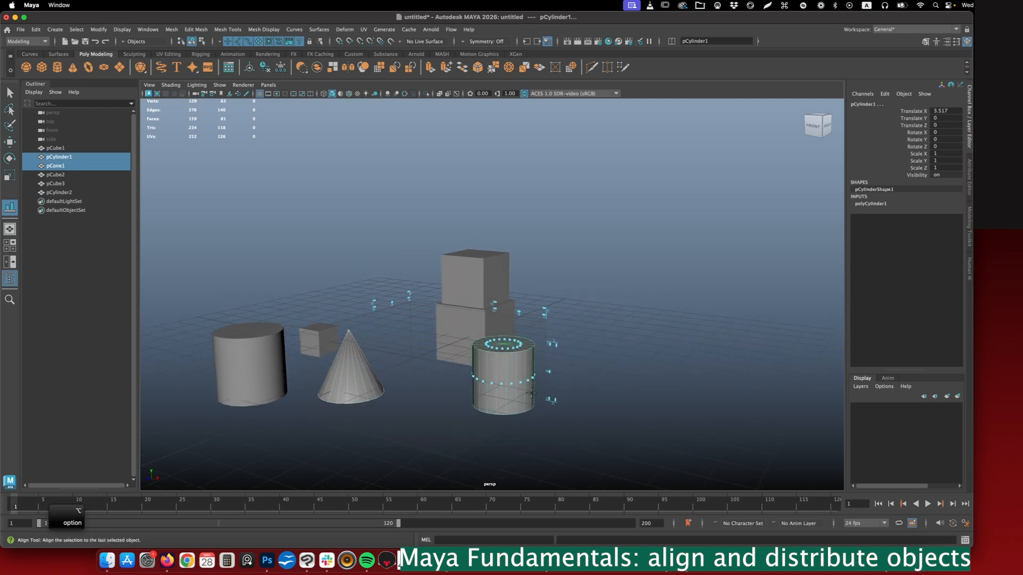
{"action": "left_click", "coordinate": [554, 342]}
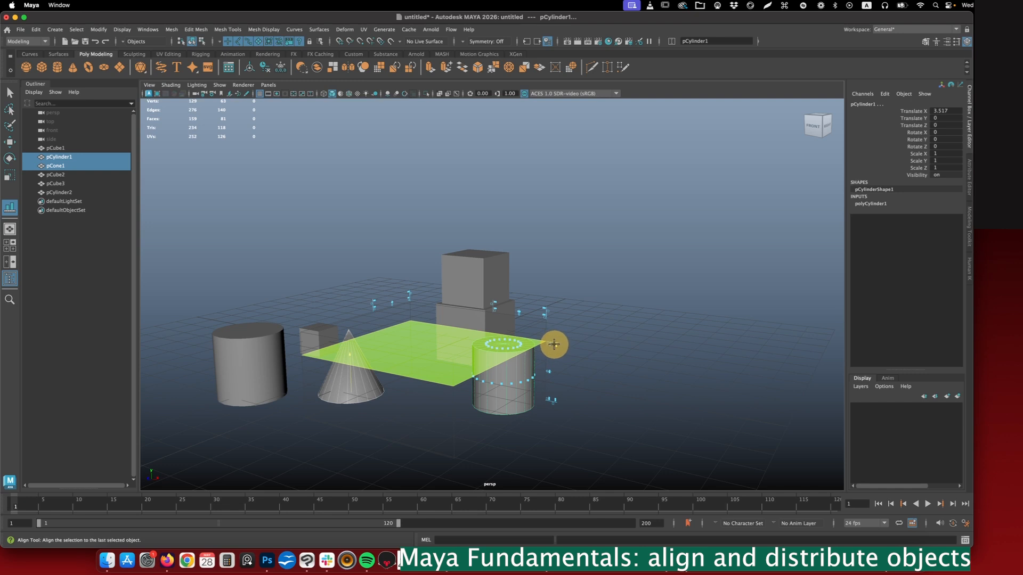
{"action": "left_click", "coordinate": [554, 344]}
{"action": "left_click_drag", "start_coordinate": [376, 361], "coordinate": [358, 341], "text": "alt"}
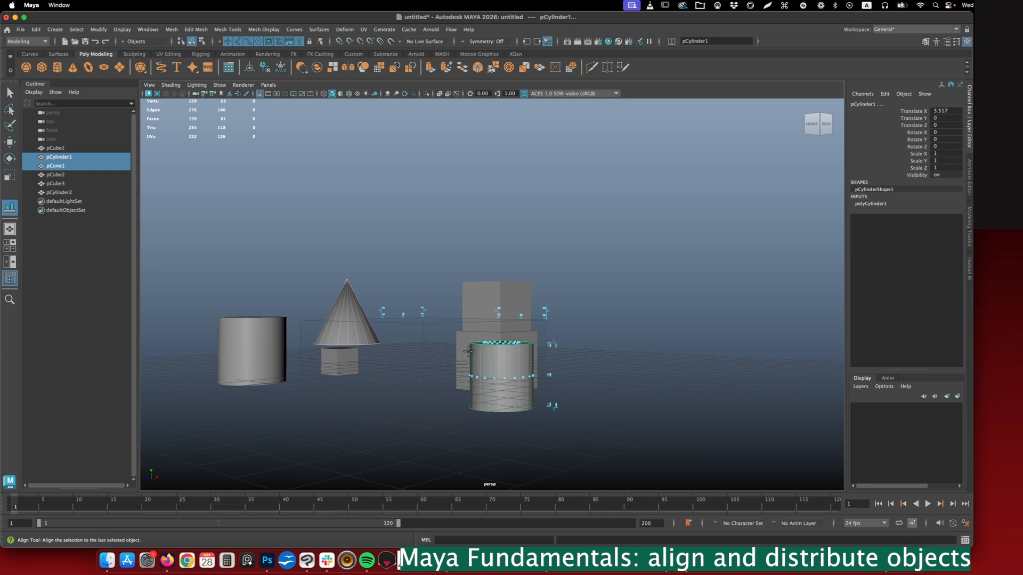
{"action": "mouse_move", "coordinate": [476, 345]}
{"action": "left_mouse_down", "text": "alt"}
{"action": "mouse_move", "coordinate": [495, 357]}
{"action": "mouse_move", "coordinate": [486, 352]}
{"action": "left_mouse_up", "text": "alt"}
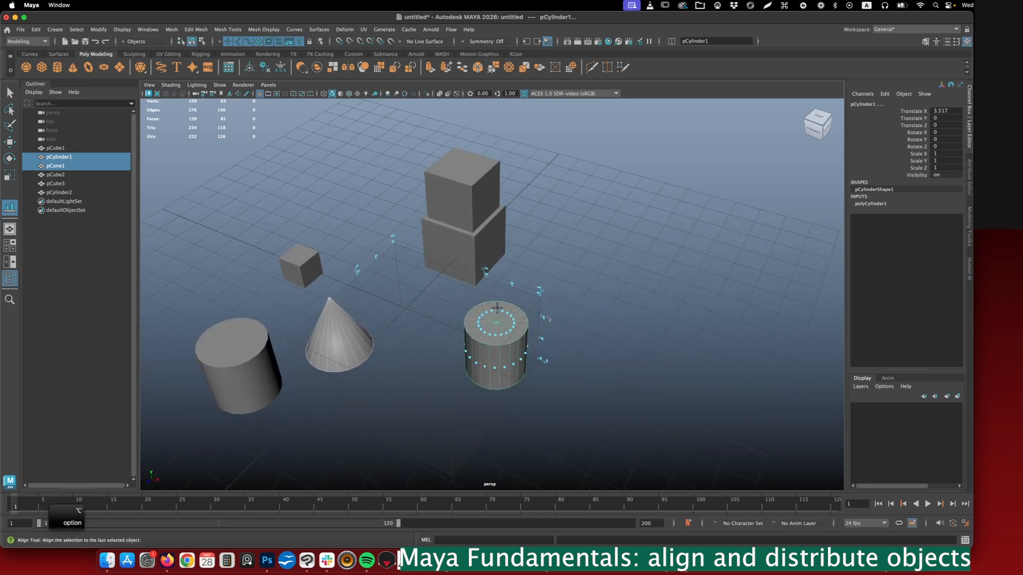
- Center the cone on pCylinder1 along the X and Z axes with the Align Tool
{"action": "left_click", "coordinate": [513, 284]}
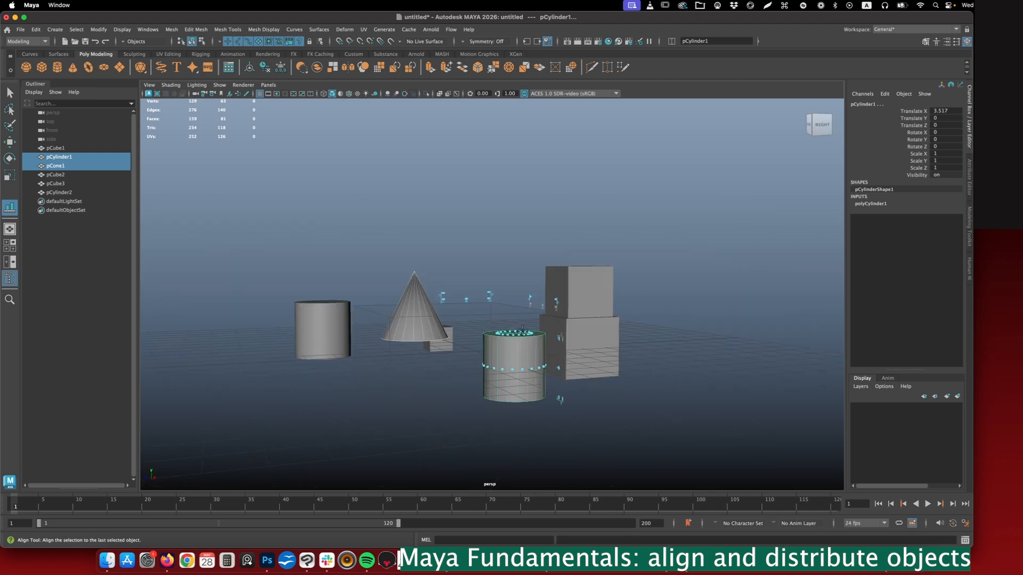
{"action": "mouse_move", "coordinate": [522, 329]}
{"action": "left_mouse_down", "text": "alt"}
{"action": "mouse_move", "coordinate": [489, 336]}
{"action": "mouse_move", "coordinate": [507, 352]}
{"action": "mouse_move", "coordinate": [538, 340]}
{"action": "mouse_move", "coordinate": [557, 358]}
{"action": "mouse_move", "coordinate": [582, 347]}
{"action": "left_mouse_up", "text": "alt"}
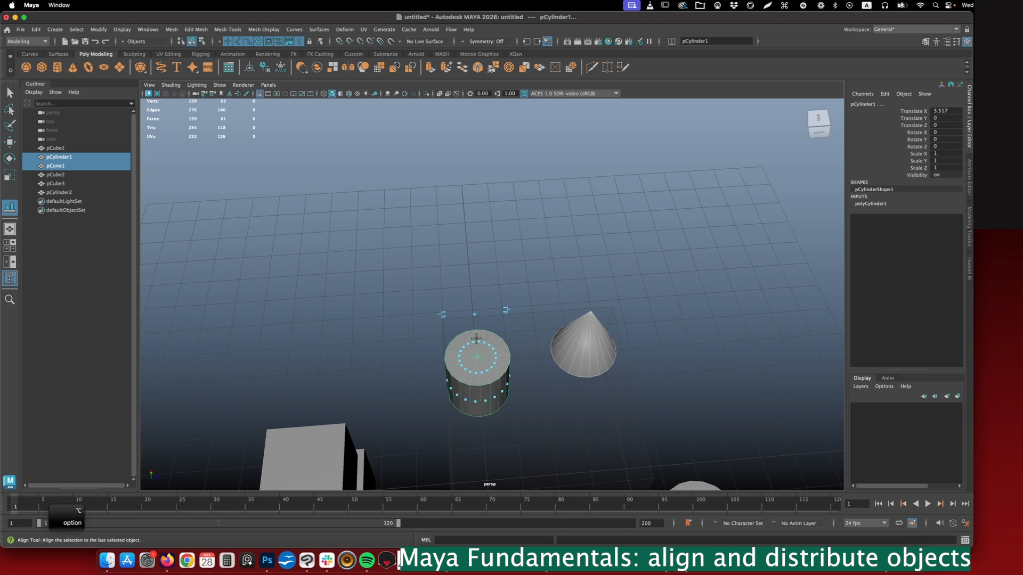
{"action": "left_click", "coordinate": [474, 316]}
{"action": "left_click_drag", "start_coordinate": [476, 354], "coordinate": [486, 279], "text": "alt"}
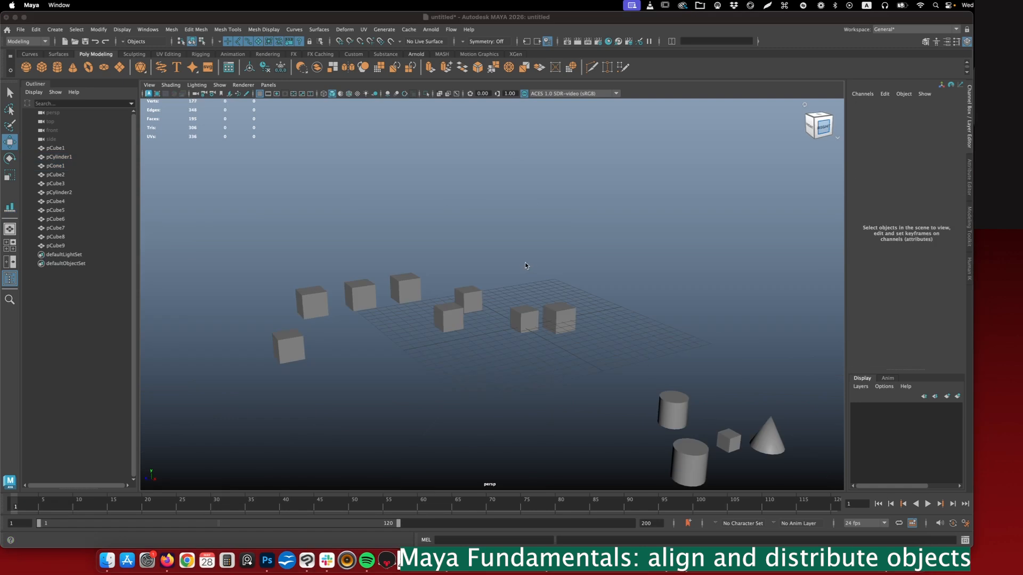
{"action": "left_click_drag", "start_coordinate": [525, 265], "coordinate": [510, 267], "text": "alt"}
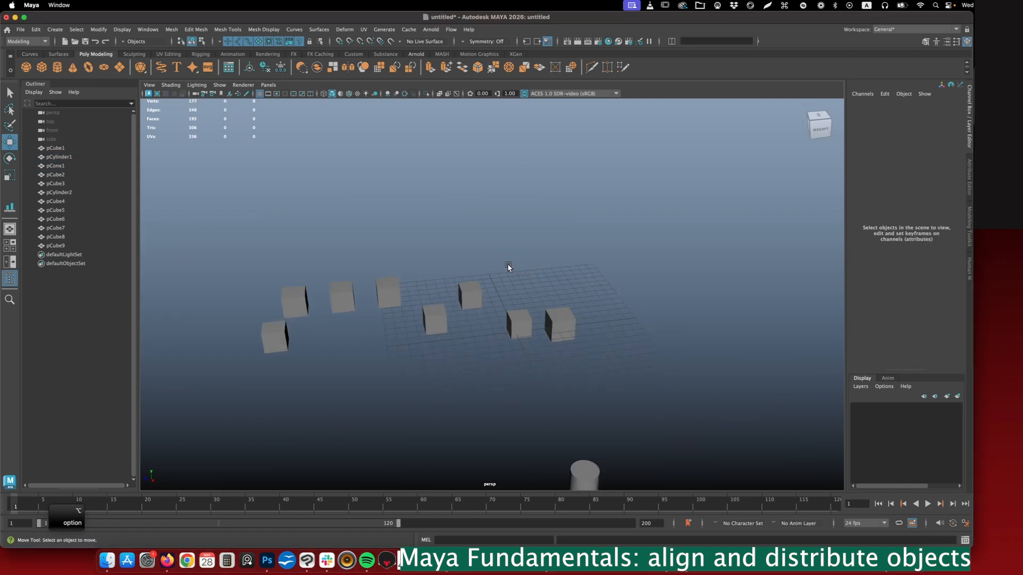
- Detach the Snap Align Objects commands into a floating window beside the scattered cubes
{"action": "left_click", "coordinate": [96, 31]}
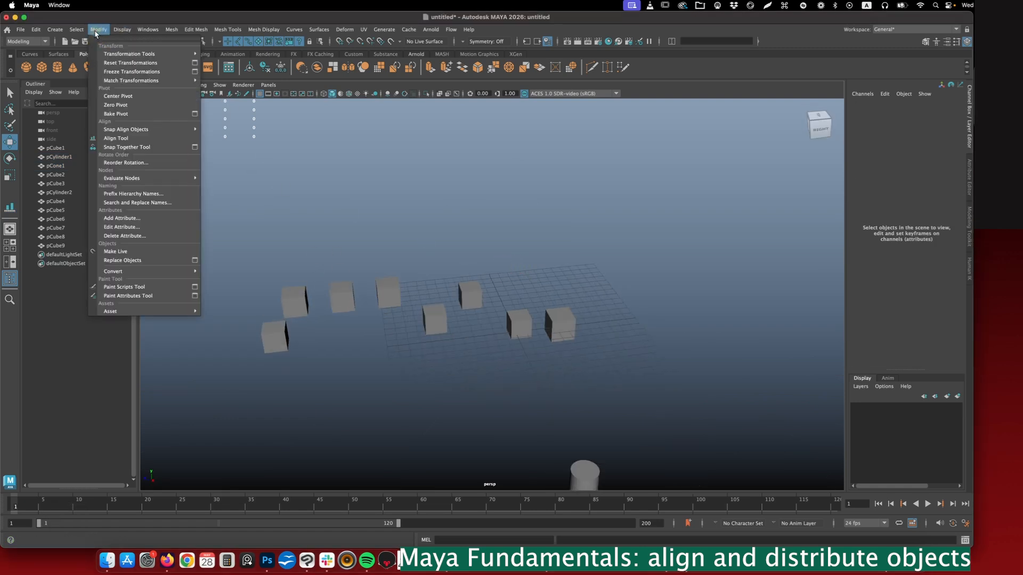
{"action": "mouse_move", "coordinate": [120, 133]}
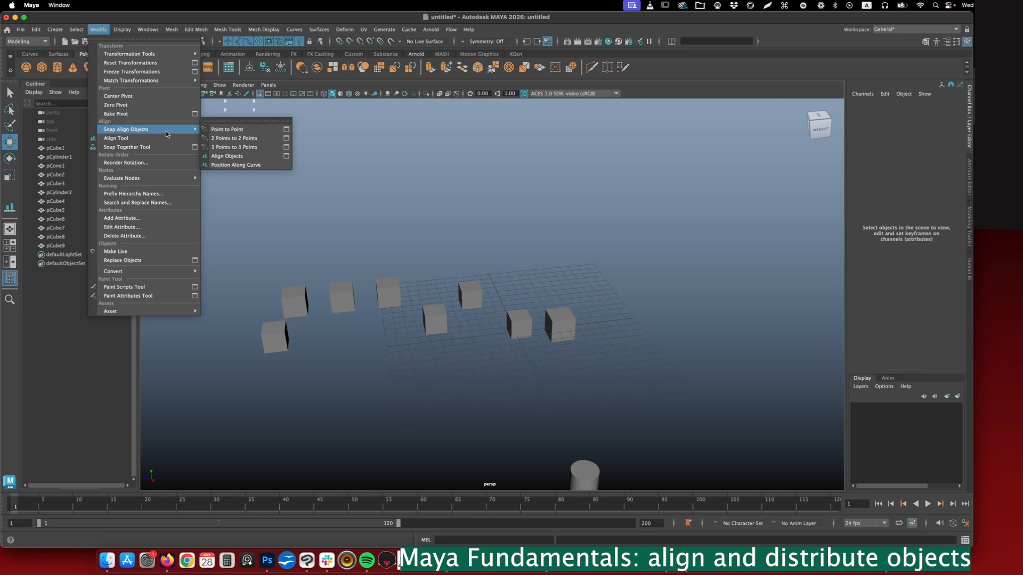
{"action": "left_click", "coordinate": [226, 120]}
{"action": "left_click_drag", "start_coordinate": [248, 106], "coordinate": [205, 165]}
{"action": "left_click", "coordinate": [254, 265]}
{"action": "left_click_drag", "start_coordinate": [339, 316], "coordinate": [339, 301], "text": "alt"}
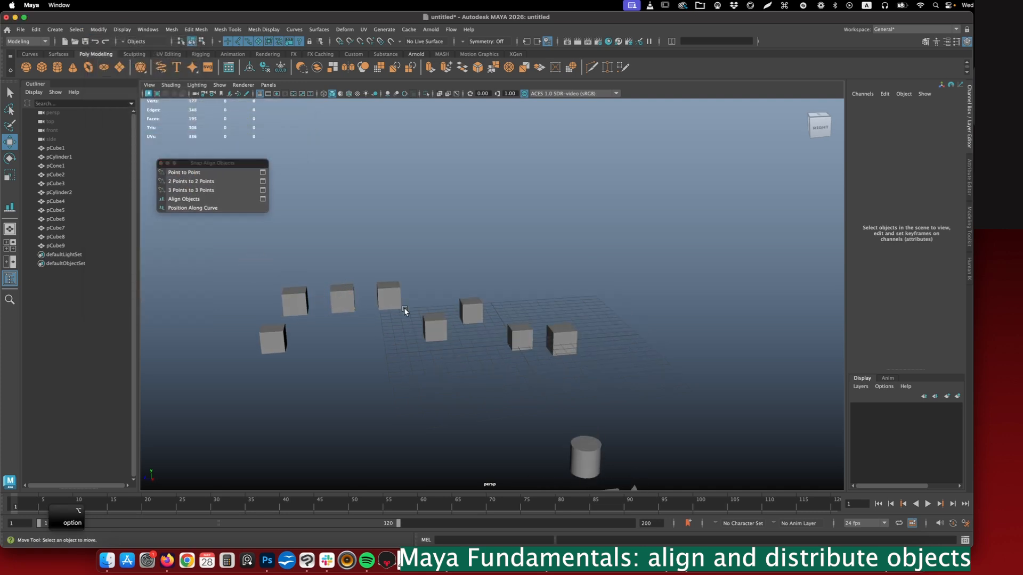
- Select the eight scattered cubes, pCube2 through pCube9, in the viewport
{"action": "left_click_drag", "start_coordinate": [467, 295], "coordinate": [462, 270], "text": "alt"}
{"action": "left_click_drag", "start_coordinate": [503, 311], "coordinate": [468, 288], "text": "alt"}
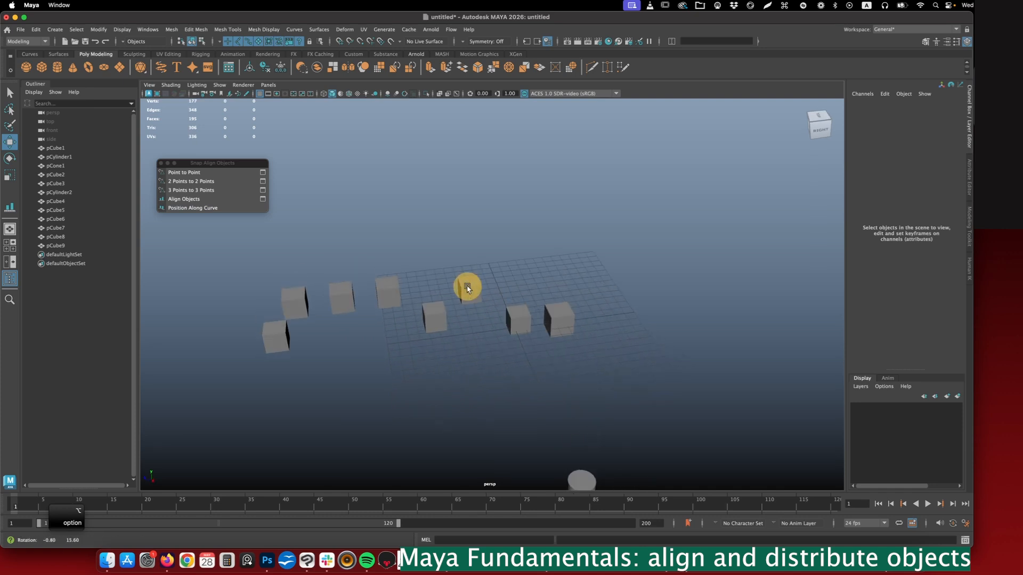
{"action": "left_click_drag", "start_coordinate": [216, 239], "coordinate": [589, 369]}
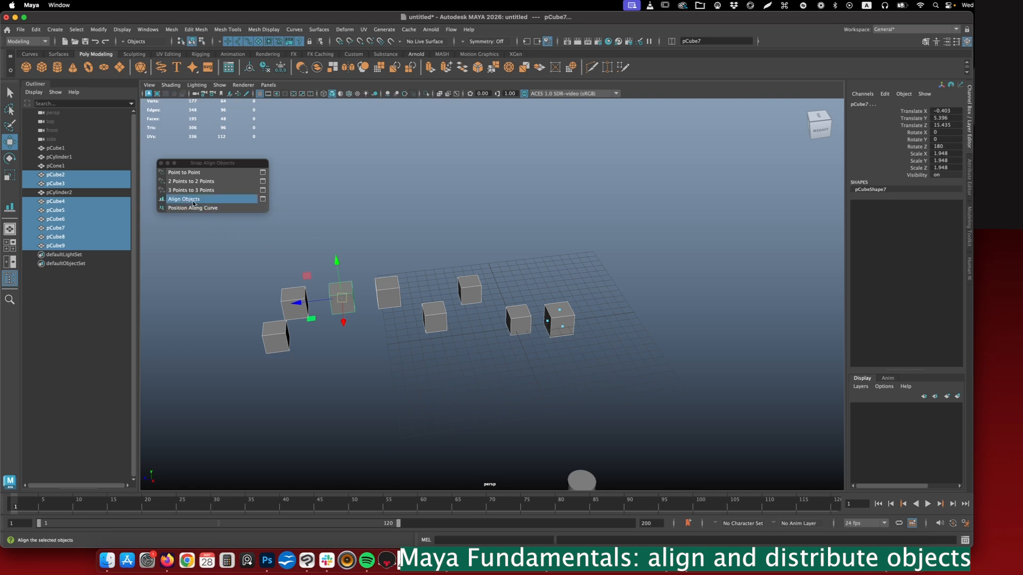
- Open the Align Objects options and exclude World Z so that Min mode aligns only in World Y
{"action": "left_click", "coordinate": [263, 200]}
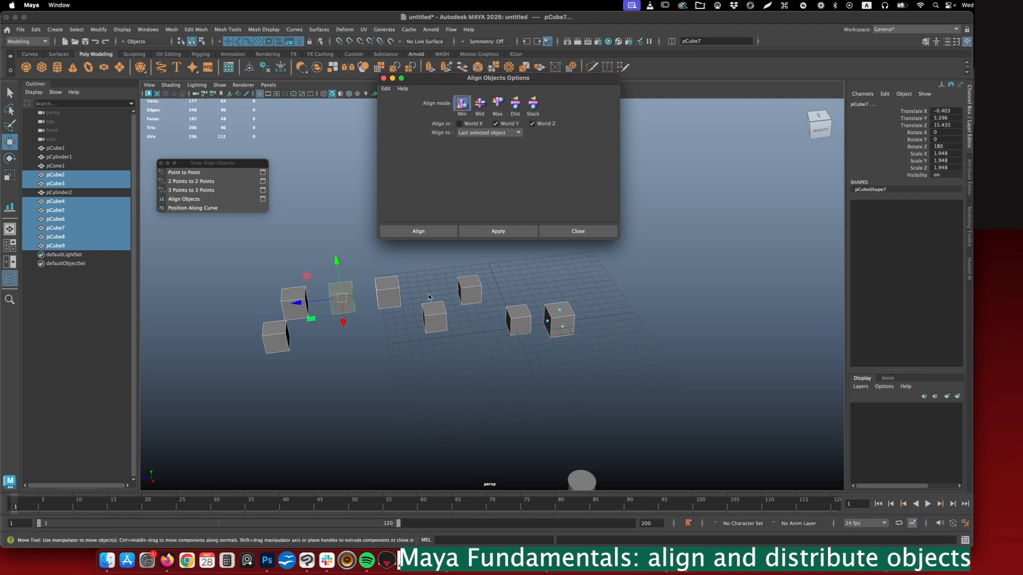
{"action": "left_click_drag", "start_coordinate": [402, 335], "coordinate": [400, 325], "text": "alt"}
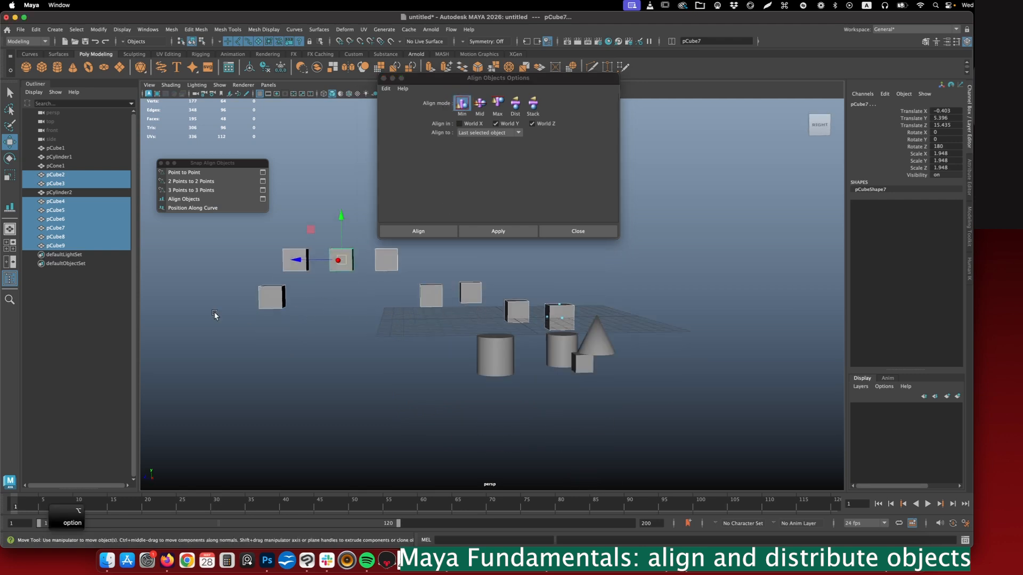
{"action": "left_click_drag", "start_coordinate": [408, 289], "coordinate": [492, 171], "text": "alt"}
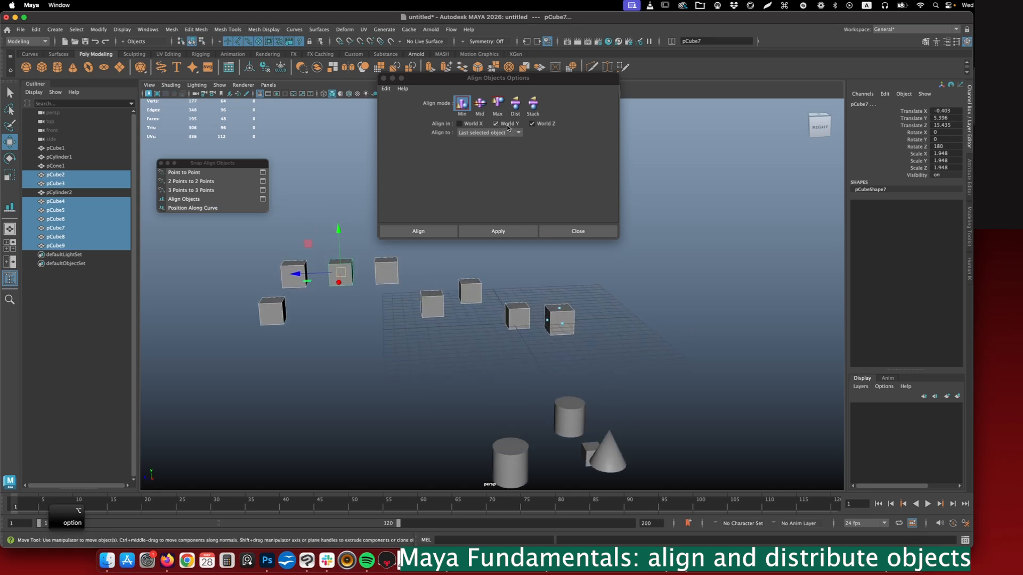
{"action": "left_click", "coordinate": [533, 124]}
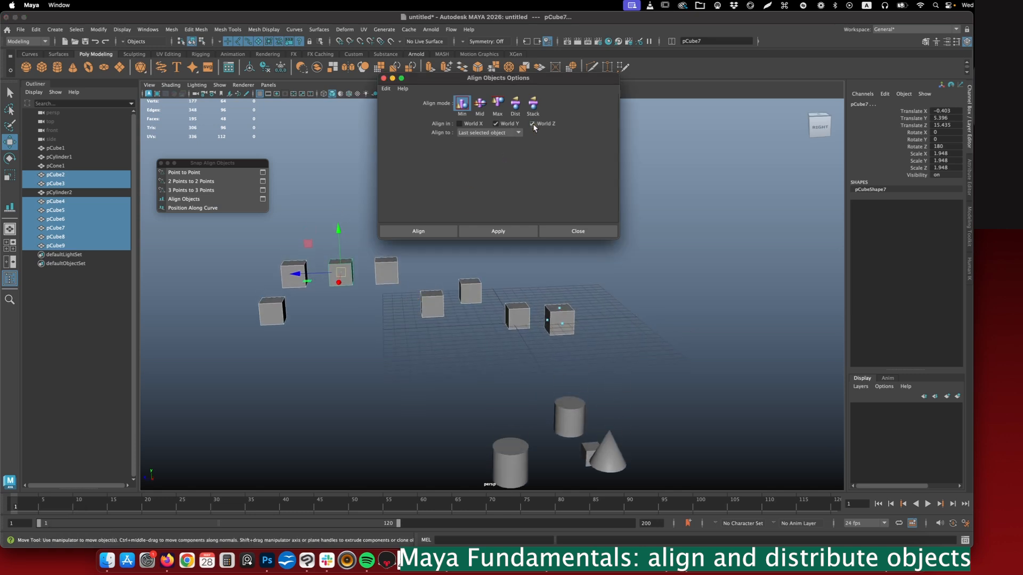
- Reselect the eight cubes and align them in World Y with Min mode to the last selected object
{"action": "left_click", "coordinate": [150, 476]}
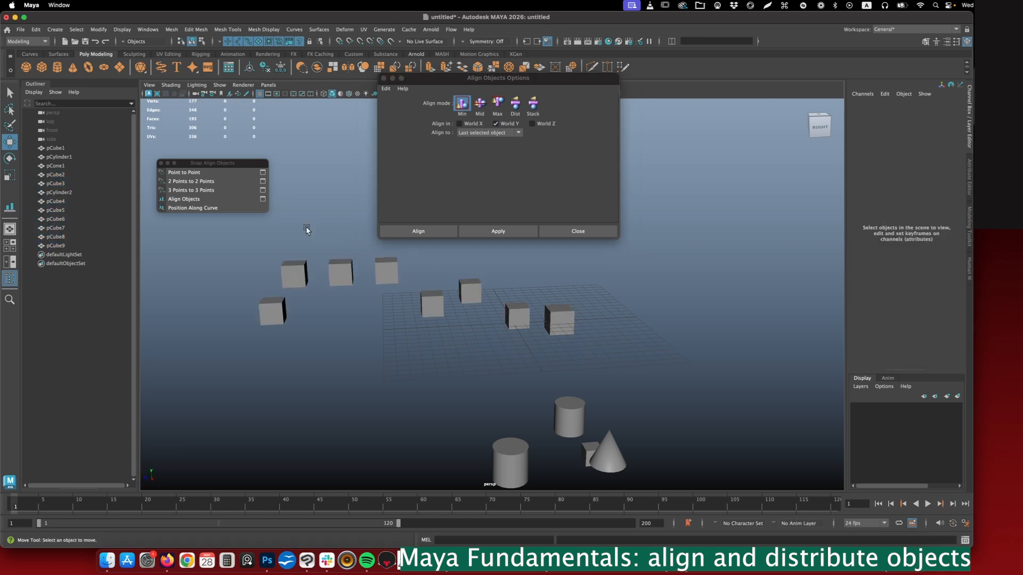
{"action": "left_click_drag", "start_coordinate": [233, 257], "coordinate": [582, 354]}
{"action": "left_click", "coordinate": [520, 184]}
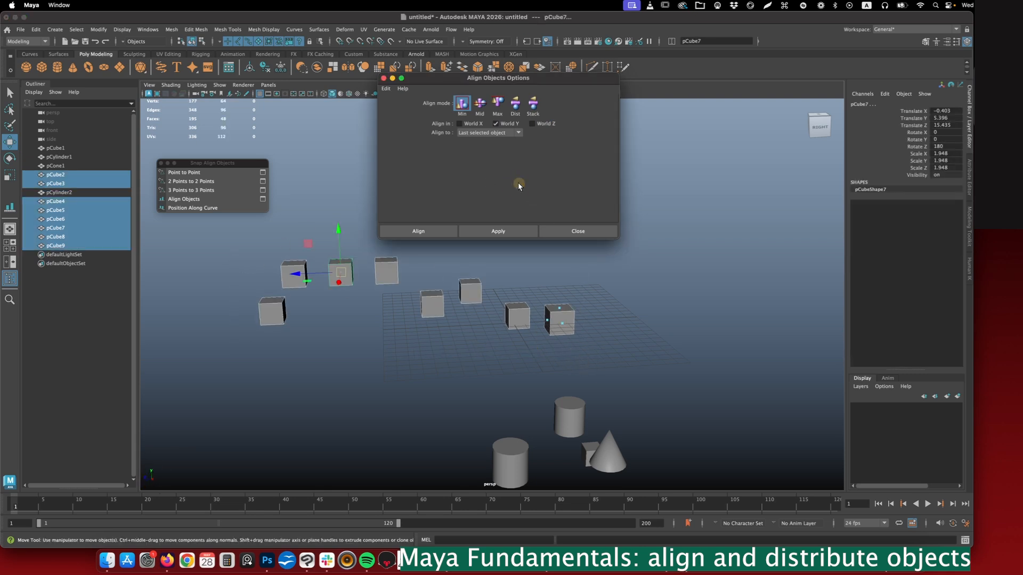
{"action": "left_click", "coordinate": [476, 133]}
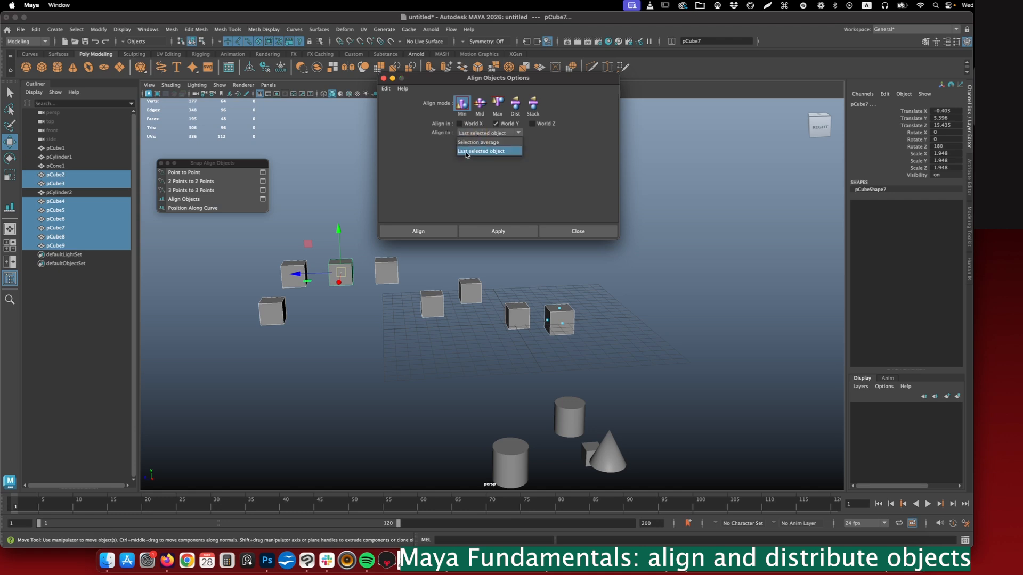
{"action": "left_click", "coordinate": [466, 152]}
{"action": "left_click", "coordinate": [503, 230]}
{"action": "left_click_drag", "start_coordinate": [527, 285], "coordinate": [530, 251], "text": "alt"}
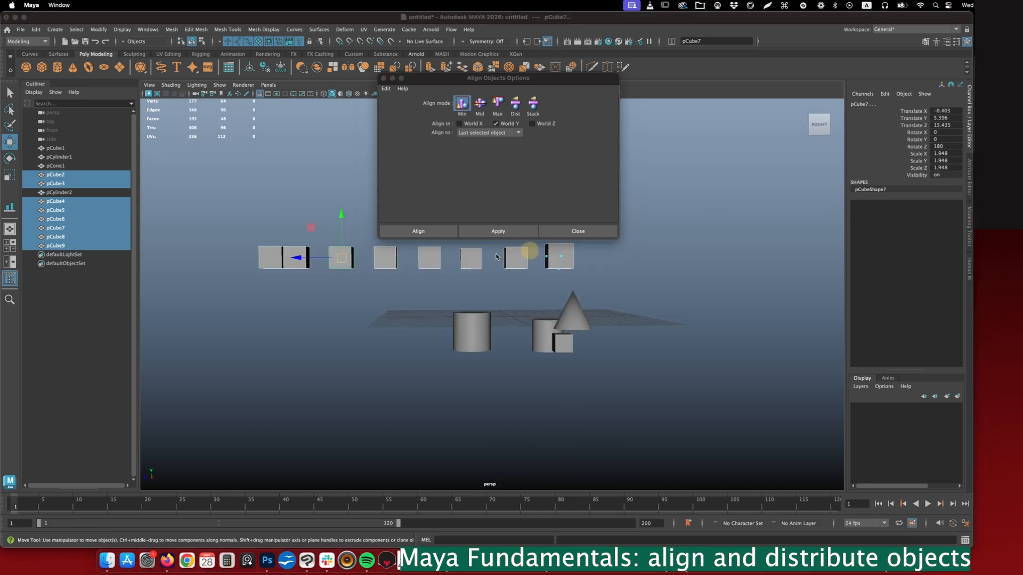
- Change the Align Objects axis from World Y to World X, looking at the cubes from above
{"action": "mouse_move", "coordinate": [261, 273]}
{"action": "left_mouse_down"}
{"action": "mouse_move", "coordinate": [588, 277]}
{"action": "mouse_move", "coordinate": [575, 277]}
{"action": "left_mouse_up"}
{"action": "left_click_drag", "start_coordinate": [467, 78], "coordinate": [468, 77]}
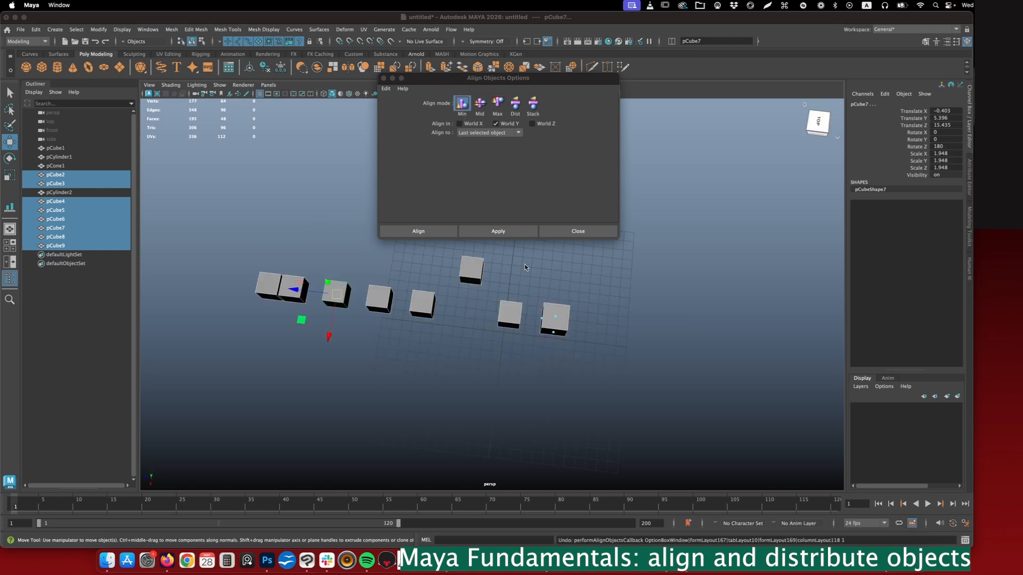
{"action": "key", "text": "alt"}
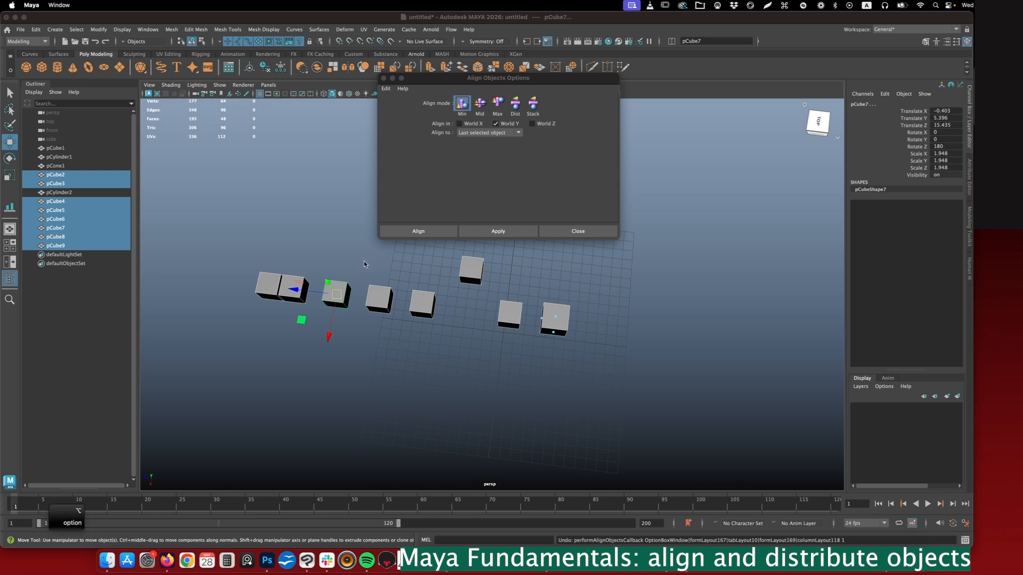
{"action": "left_click_drag", "start_coordinate": [364, 264], "coordinate": [365, 265], "text": "alt"}
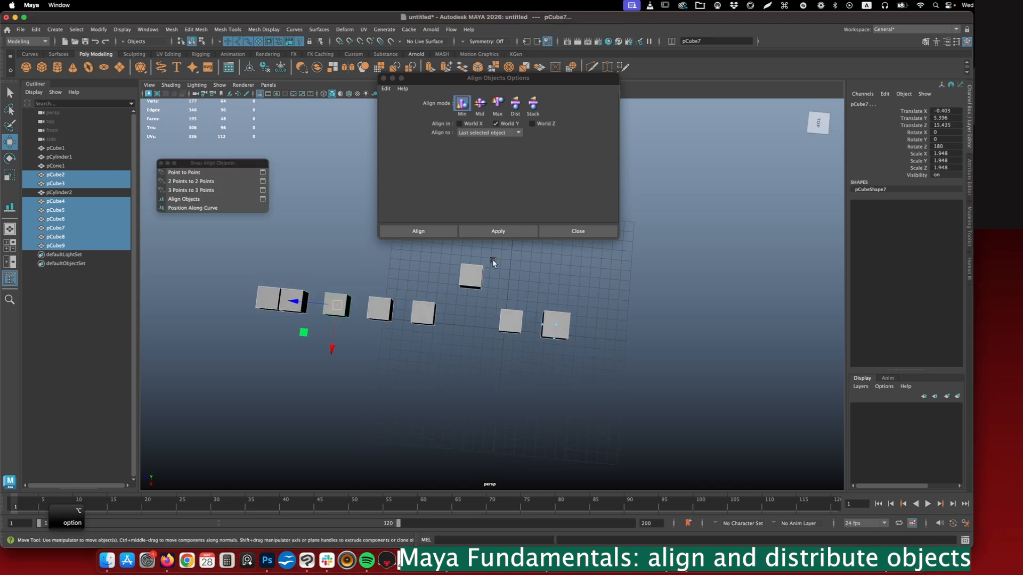
{"action": "left_click", "coordinate": [496, 124]}
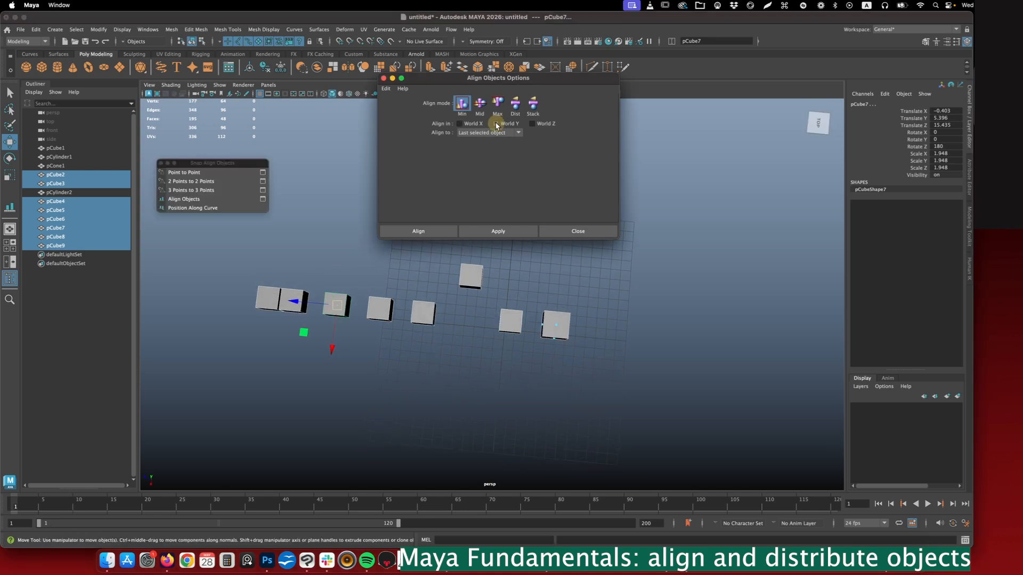
{"action": "left_click", "coordinate": [461, 125]}
{"action": "left_click_drag", "start_coordinate": [531, 268], "coordinate": [532, 270], "text": "alt"}
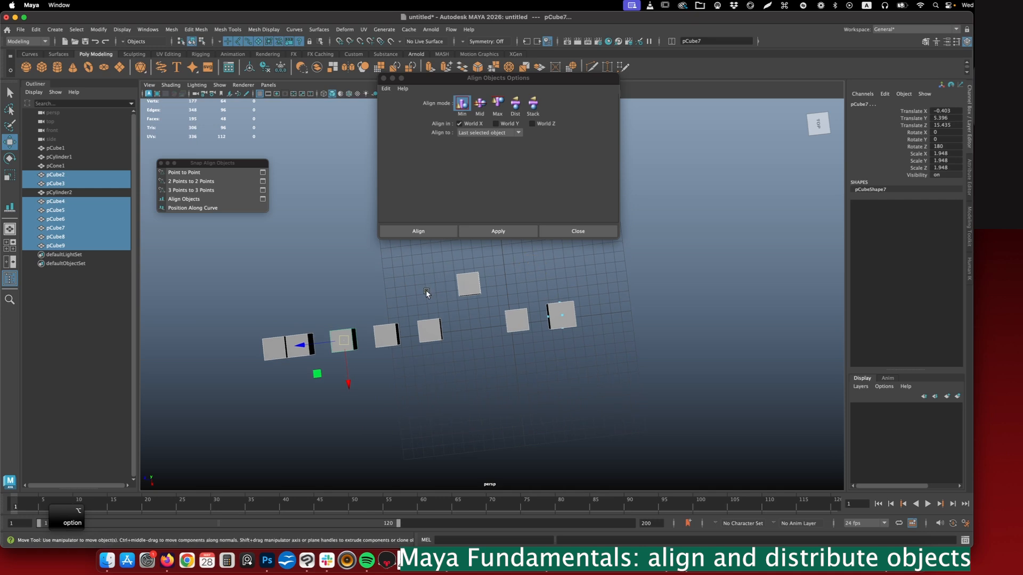
- Move pCube7 out of the row along negative X to about X -9
{"action": "left_click", "coordinate": [426, 292]}
{"action": "left_click", "coordinate": [355, 351]}
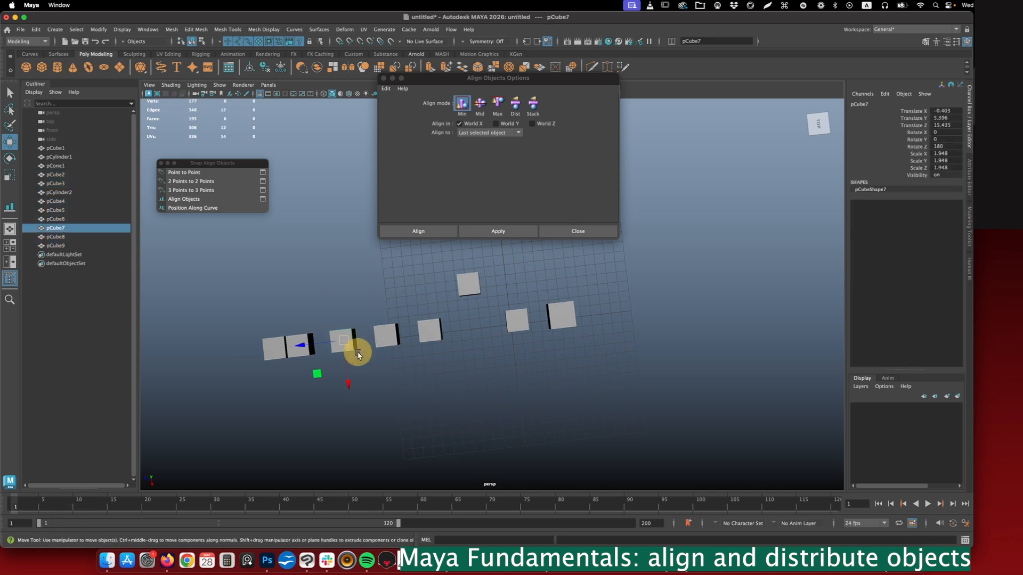
{"action": "left_click_drag", "start_coordinate": [347, 378], "coordinate": [340, 280]}
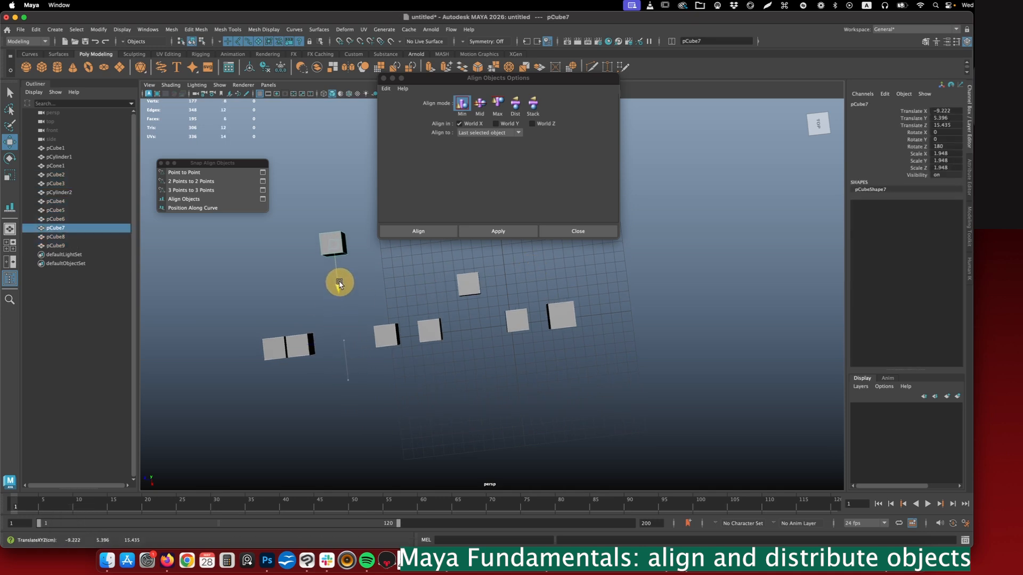
{"action": "left_click", "coordinate": [322, 299]}
- Select the other seven cubes, add pCube7 last, and align them all to it in World X with Min mode
{"action": "left_click_drag", "start_coordinate": [216, 280], "coordinate": [602, 411]}
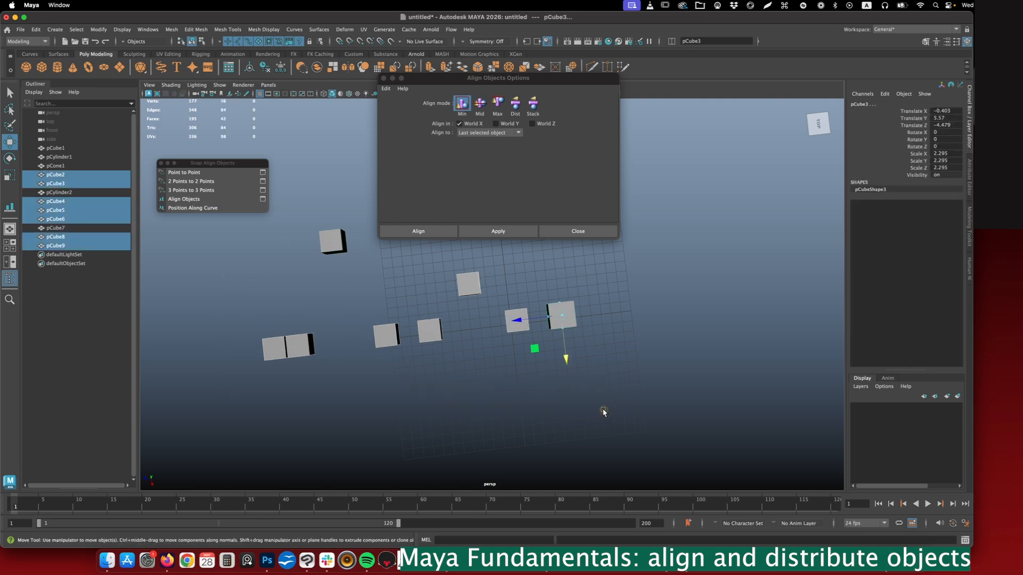
{"action": "left_click", "coordinate": [336, 243], "text": "shift"}
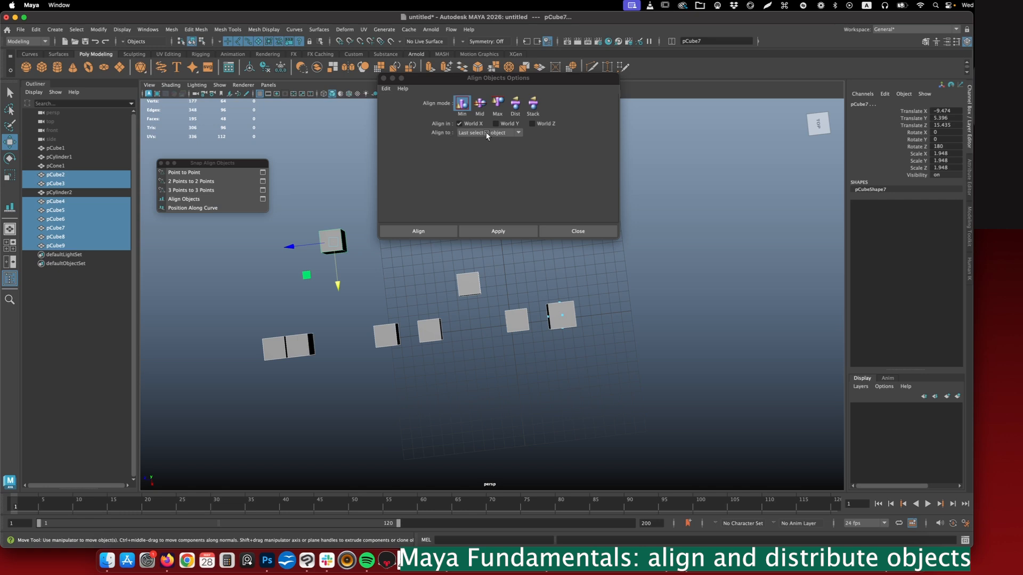
{"action": "left_click", "coordinate": [499, 229]}
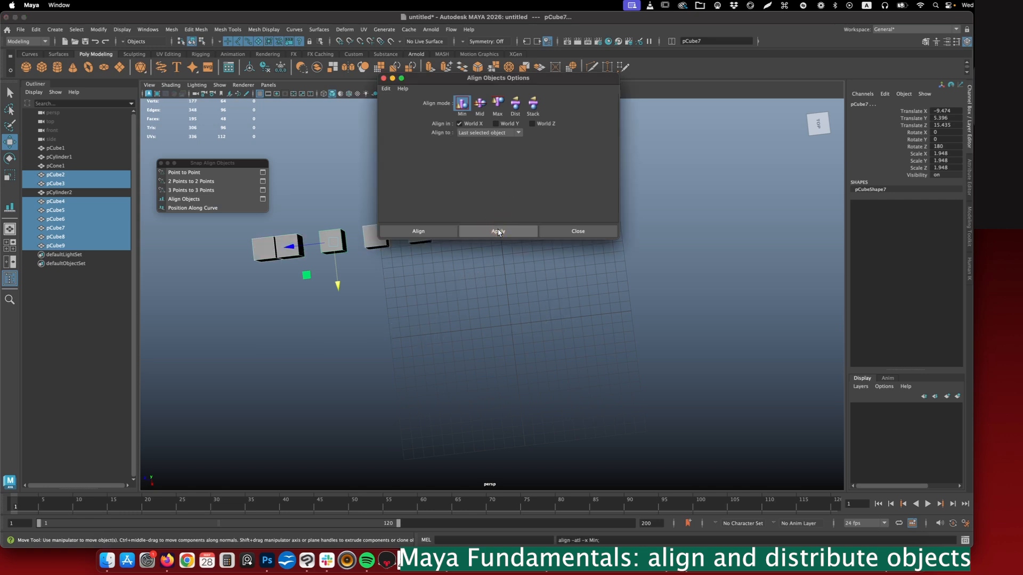
{"action": "middle_click_drag", "start_coordinate": [440, 280], "coordinate": [429, 323], "text": "alt"}
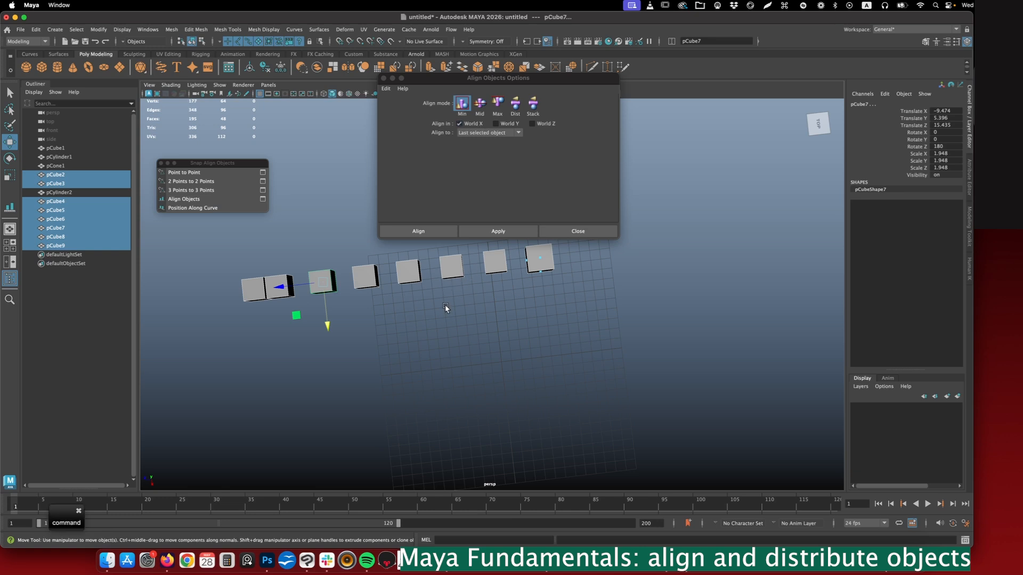
- Undo the last alignment, and align the eight cubes in World X to the selection average
{"action": "key", "text": "super+z"}
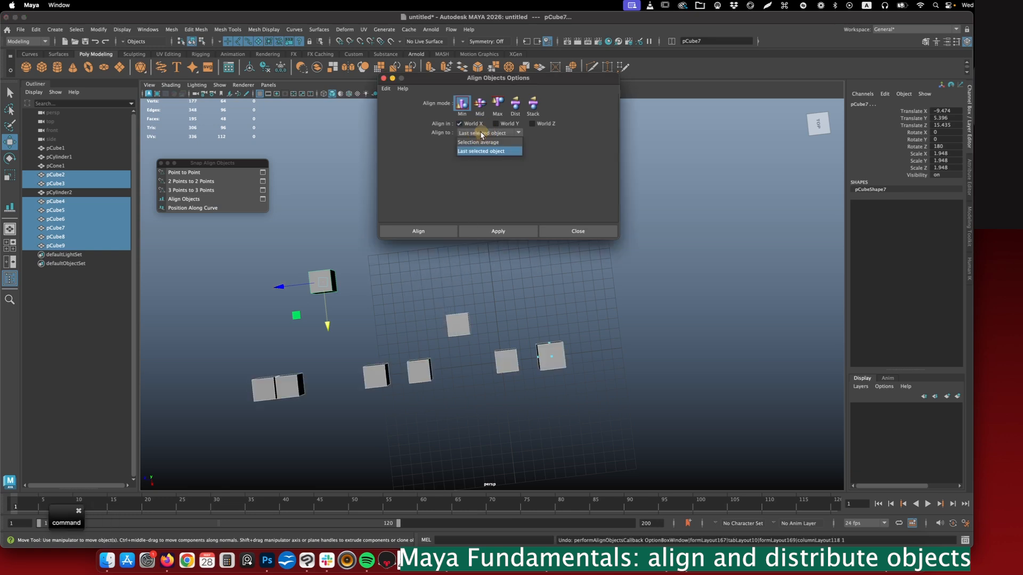
{"action": "left_click", "coordinate": [481, 132]}
{"action": "left_click", "coordinate": [471, 142]}
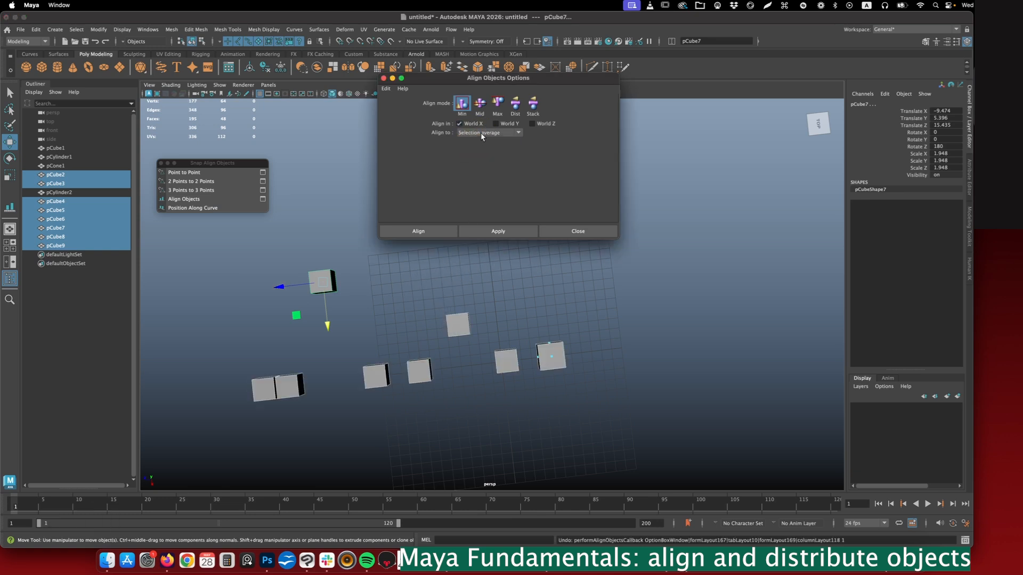
{"action": "left_click", "coordinate": [499, 229]}
{"action": "left_click_drag", "start_coordinate": [483, 278], "coordinate": [484, 280], "text": "alt"}
{"action": "left_click", "coordinate": [496, 232]}
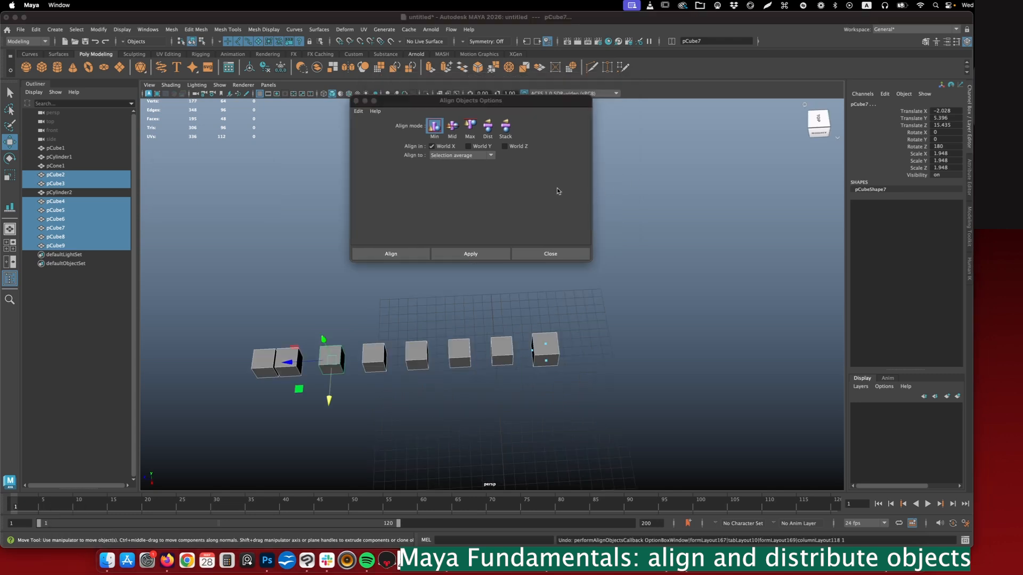
- Distribute the eight cubes evenly along World Z only, using the Dist align mode
{"action": "left_click", "coordinate": [557, 187]}
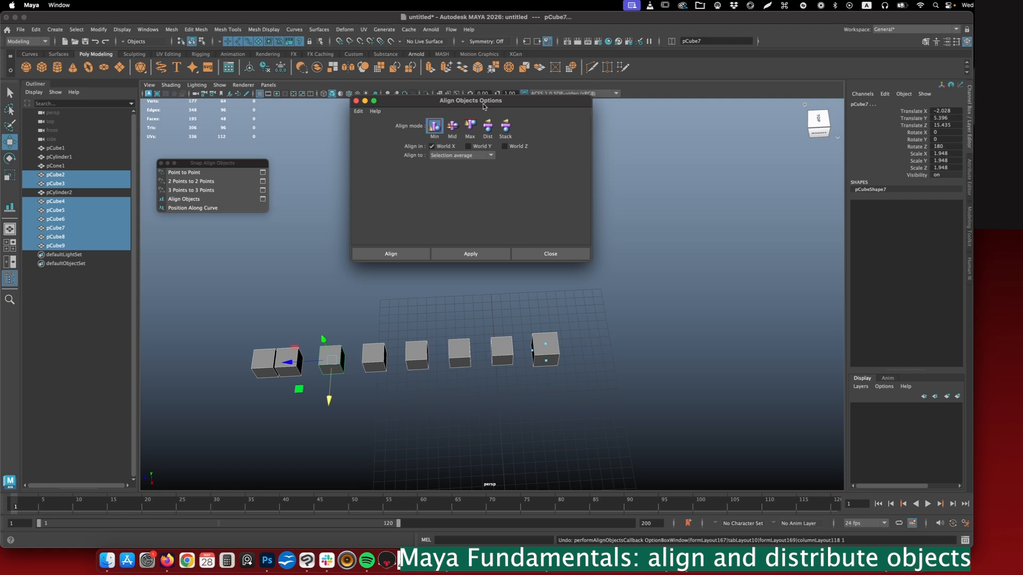
{"action": "left_click", "coordinate": [431, 147]}
{"action": "left_click", "coordinate": [505, 146]}
{"action": "left_click", "coordinate": [487, 127]}
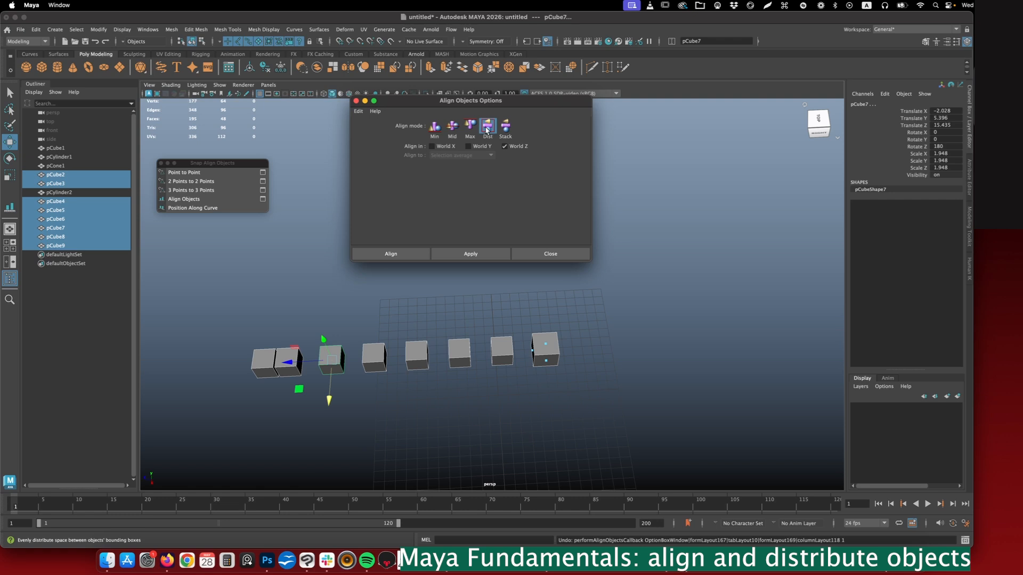
{"action": "left_click", "coordinate": [478, 254]}
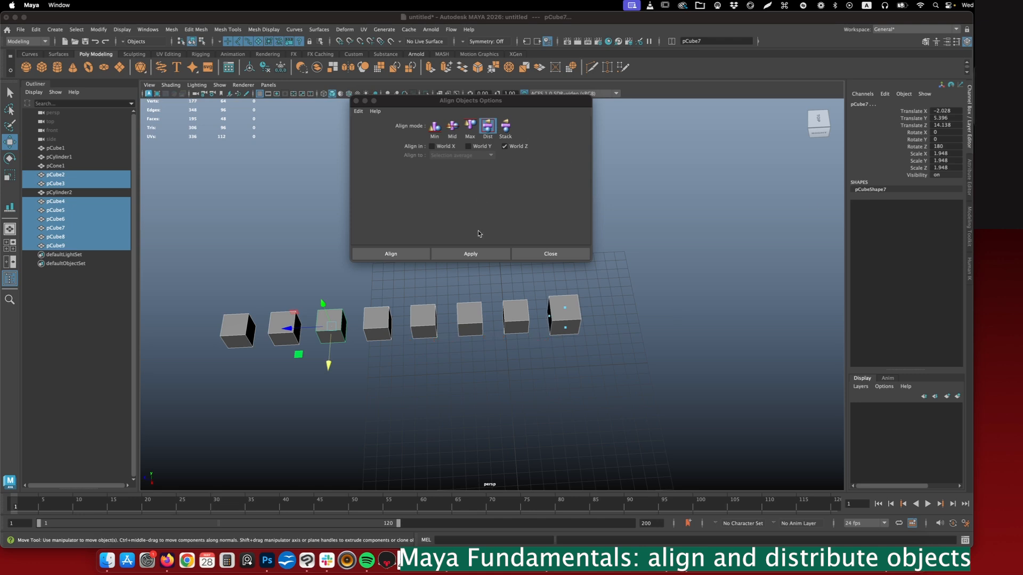
- Stack the eight cubes against each other along World Z with the Stack mode, and clear the selection
{"action": "left_click", "coordinate": [508, 130]}
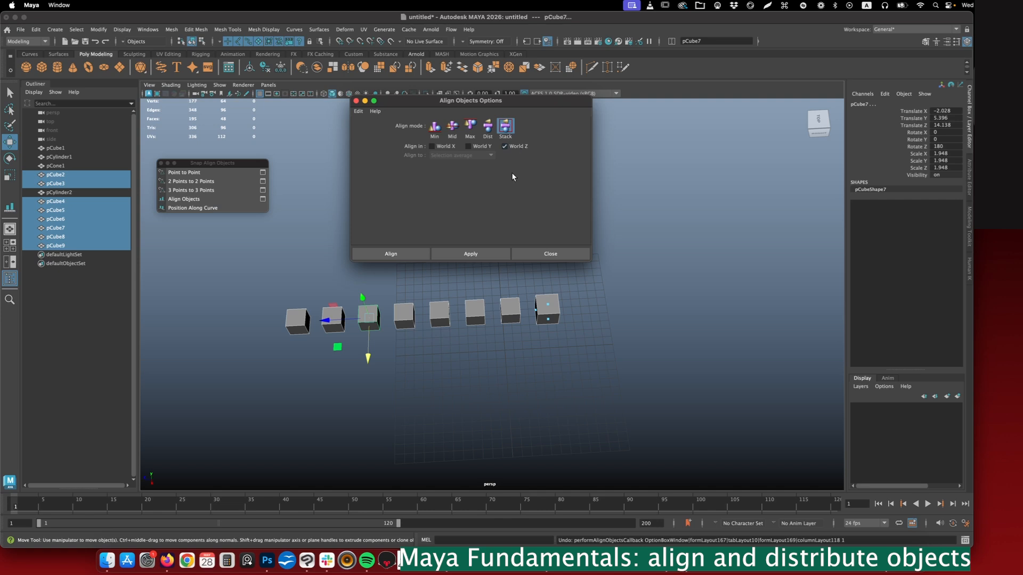
{"action": "left_click", "coordinate": [488, 251]}
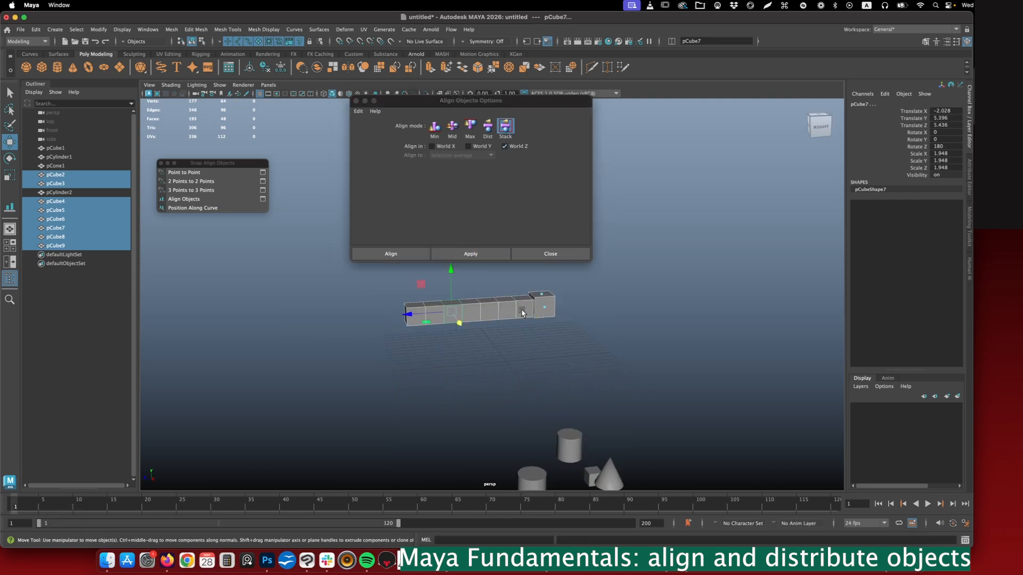
{"action": "left_click", "coordinate": [413, 314]}
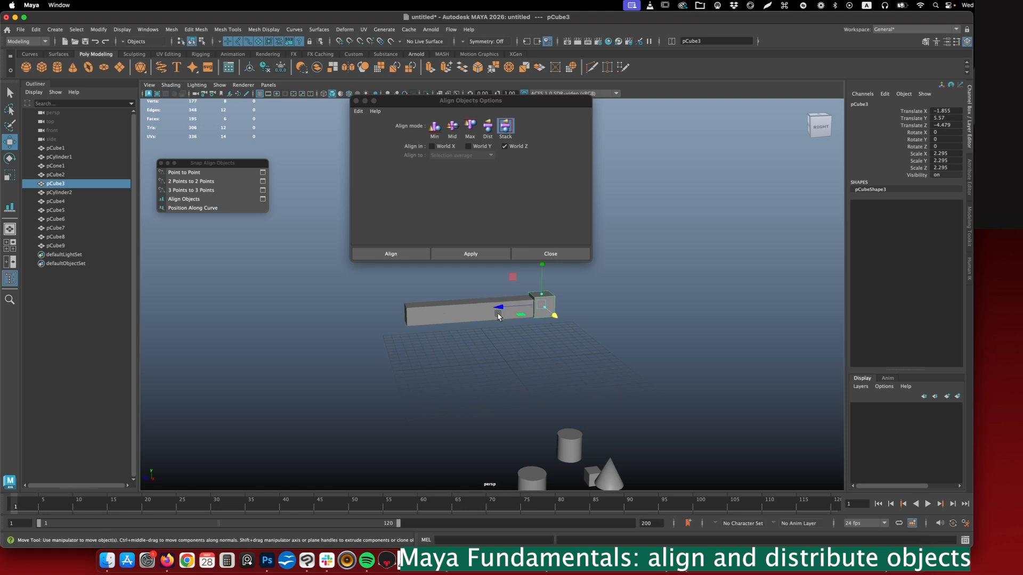
{"action": "left_click_drag", "start_coordinate": [582, 340], "coordinate": [563, 330], "text": "alt"}
{"action": "left_click", "coordinate": [564, 331]}
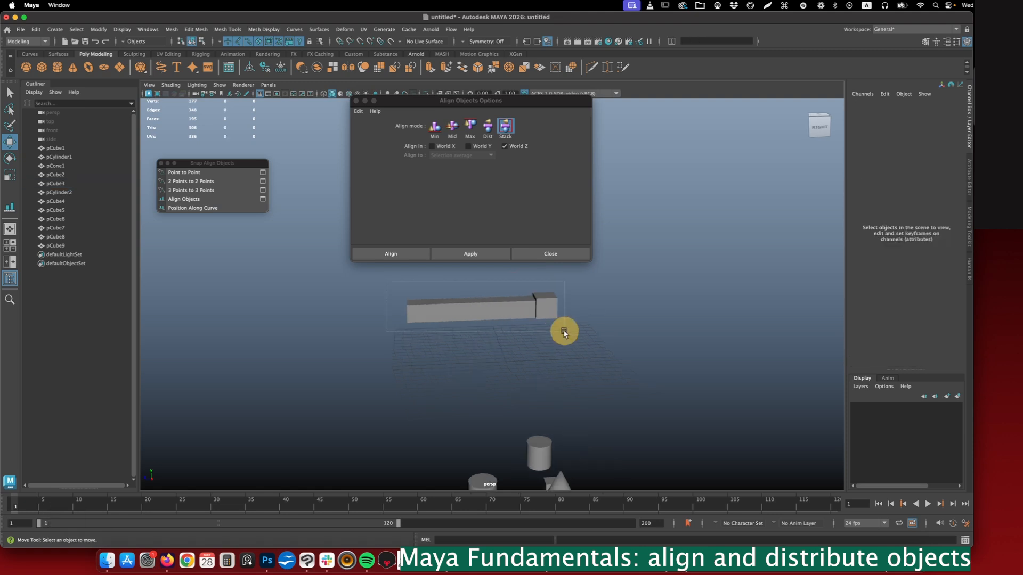
- Raise the small cube at the end of the stacked row along Y, well above the other cubes
{"action": "left_click_drag", "start_coordinate": [476, 307], "coordinate": [487, 297]}
{"action": "middle_click_drag", "start_coordinate": [539, 297], "coordinate": [530, 382], "text": "alt"}
{"action": "left_click_drag", "start_coordinate": [534, 361], "coordinate": [530, 360], "text": "alt"}
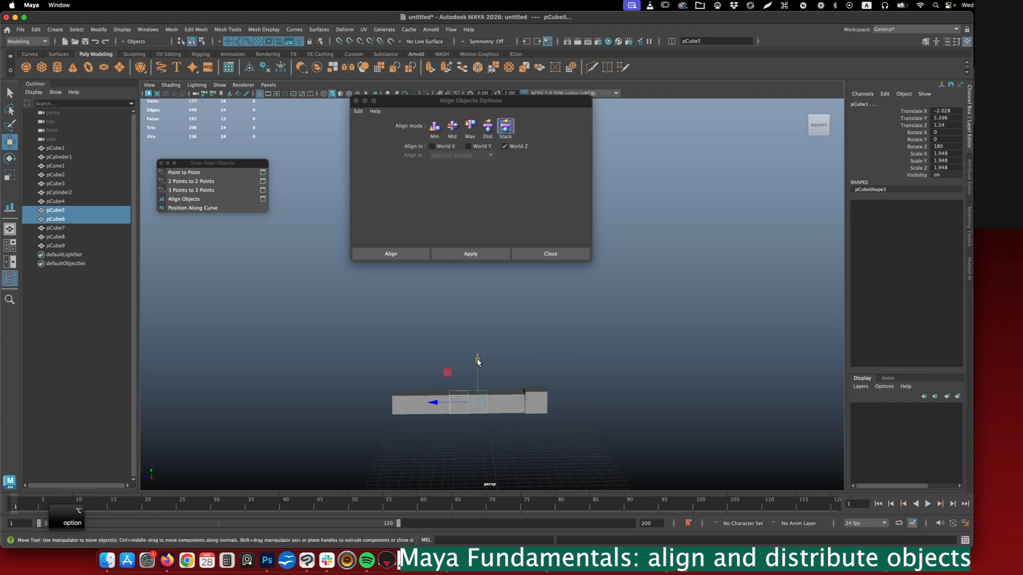
{"action": "left_click", "coordinate": [437, 361]}
{"action": "scroll", "coordinate": [372, 350], "scroll_direction": "down", "scroll_amount": 3}
{"action": "middle_click_drag", "start_coordinate": [372, 350], "coordinate": [372, 404], "text": "alt"}
{"action": "left_click", "coordinate": [427, 429]}
{"action": "left_click_drag", "start_coordinate": [426, 386], "coordinate": [420, 248]}
{"action": "key", "text": "z"}
- Select all eight cubes and distribute them evenly along World Y only, using the Dist align mode
{"action": "left_click_drag", "start_coordinate": [380, 292], "coordinate": [568, 459]}
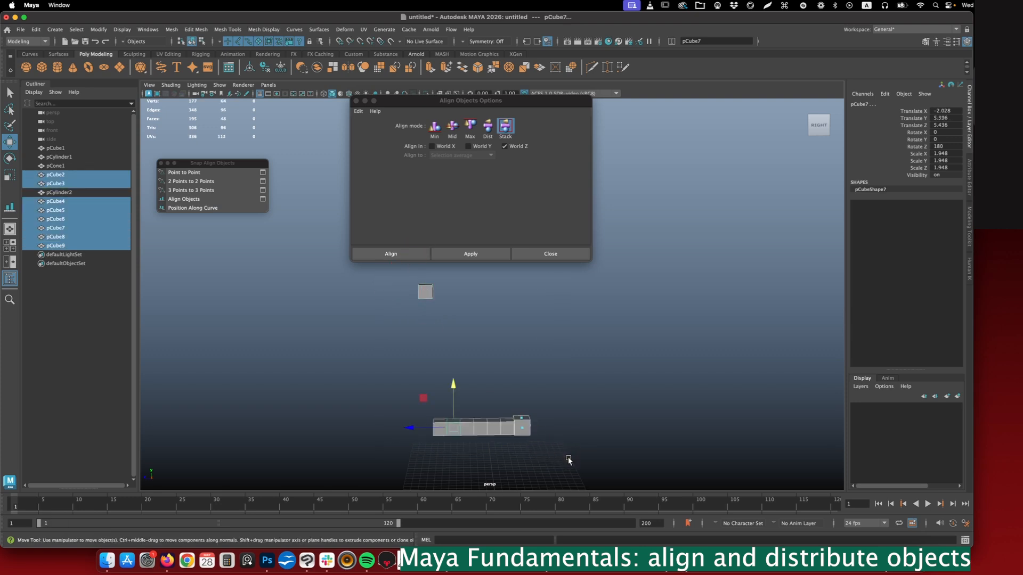
{"action": "left_click", "coordinate": [487, 123]}
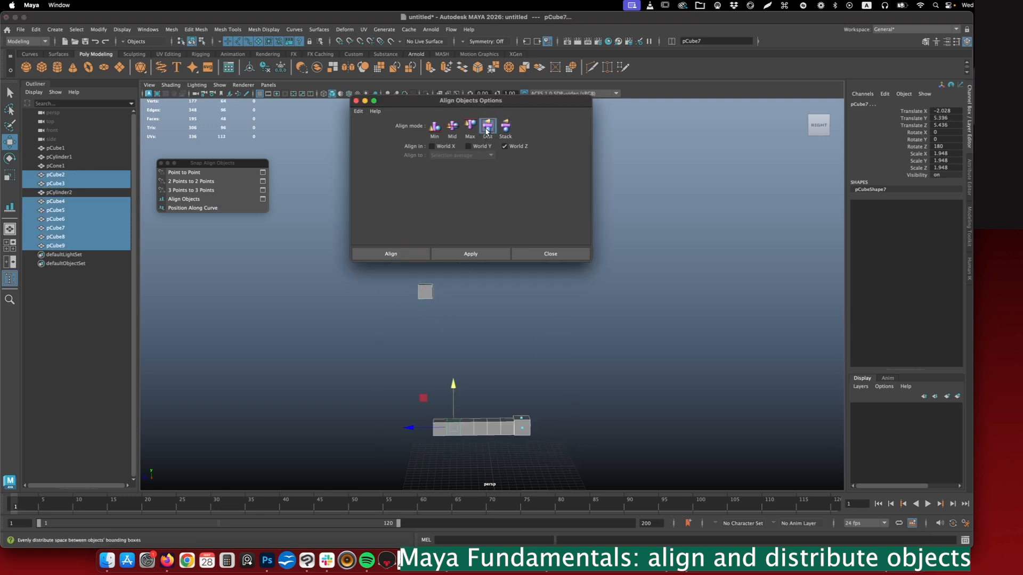
{"action": "left_click", "coordinate": [469, 146]}
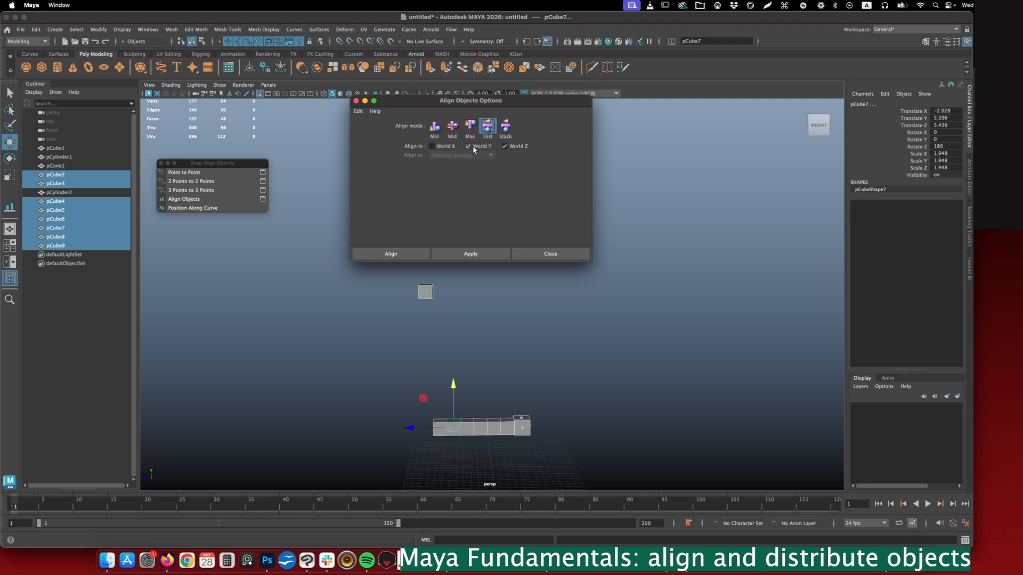
{"action": "left_click", "coordinate": [505, 146]}
{"action": "left_click", "coordinate": [483, 253]}
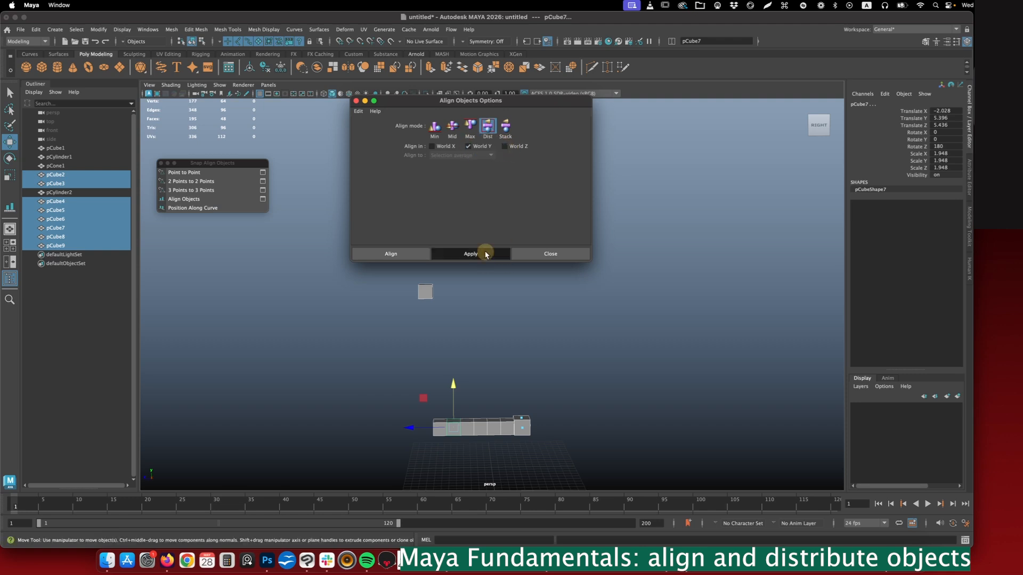
{"action": "key", "text": "super+z"}
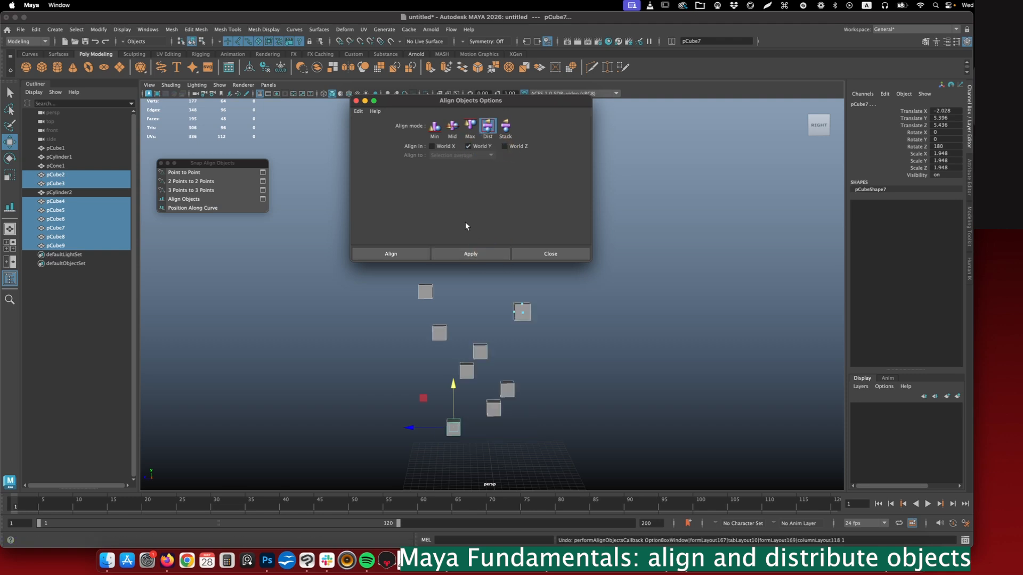
- Align the eight cubes to their selection average along World Z only, using the Mid align mode
{"action": "left_click", "coordinate": [451, 128]}
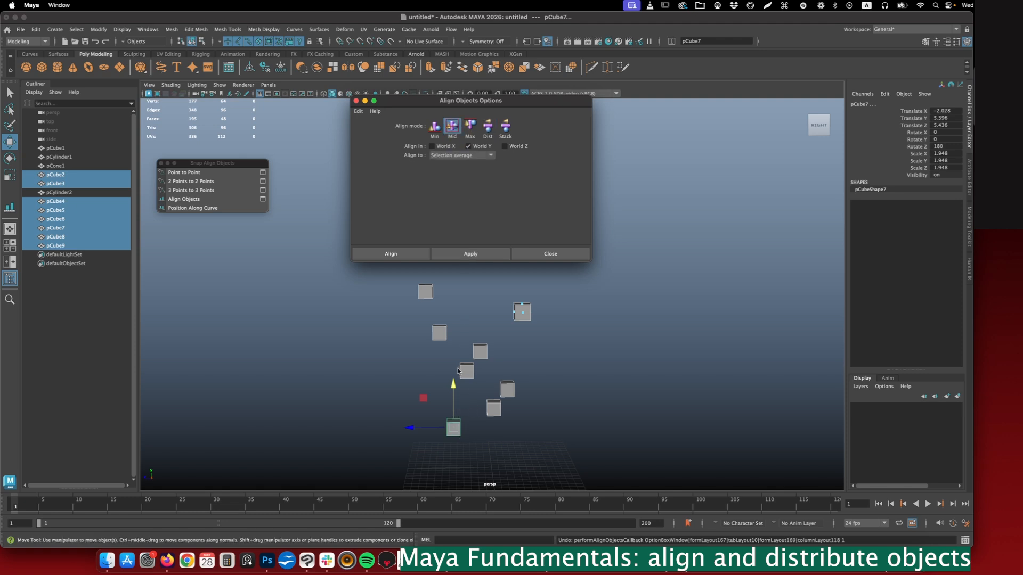
{"action": "left_click", "coordinate": [468, 146]}
{"action": "left_click", "coordinate": [505, 146]}
{"action": "left_click", "coordinate": [471, 255]}
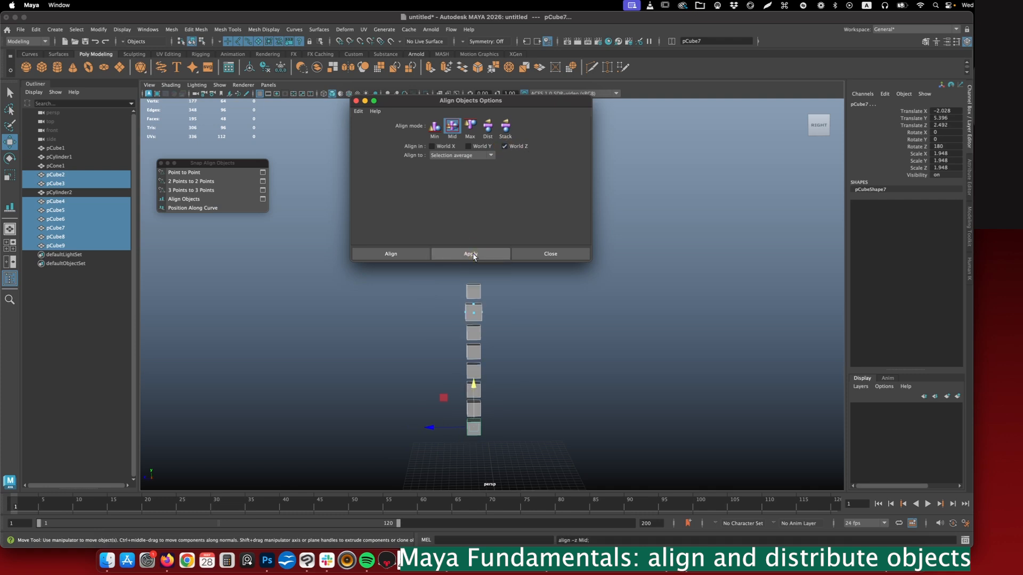
- Stack the eight cubes against each other along World Y with the Stack mode
{"action": "left_click", "coordinate": [505, 126]}
{"action": "left_click", "coordinate": [469, 146]}
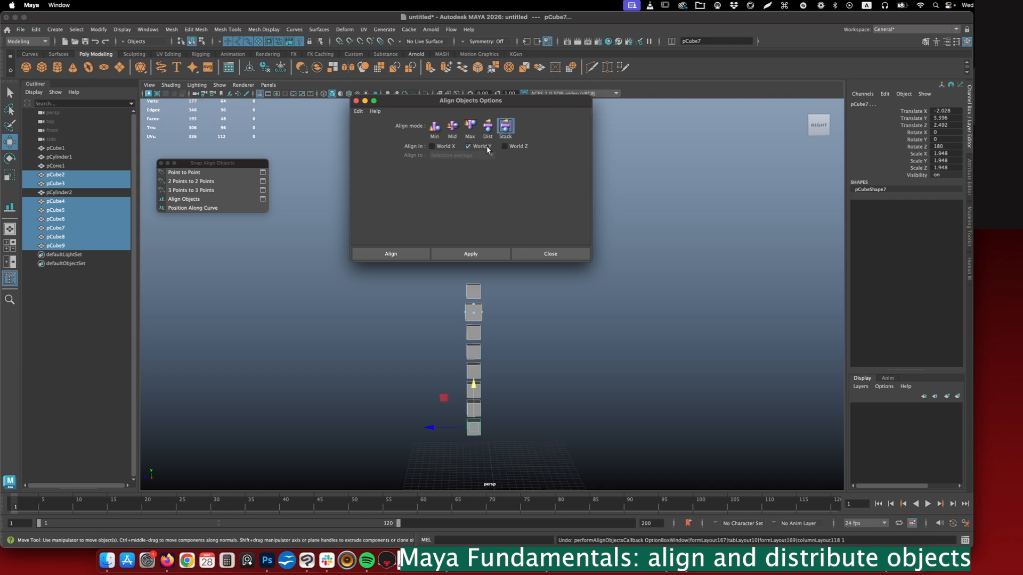
{"action": "left_click", "coordinate": [482, 251]}
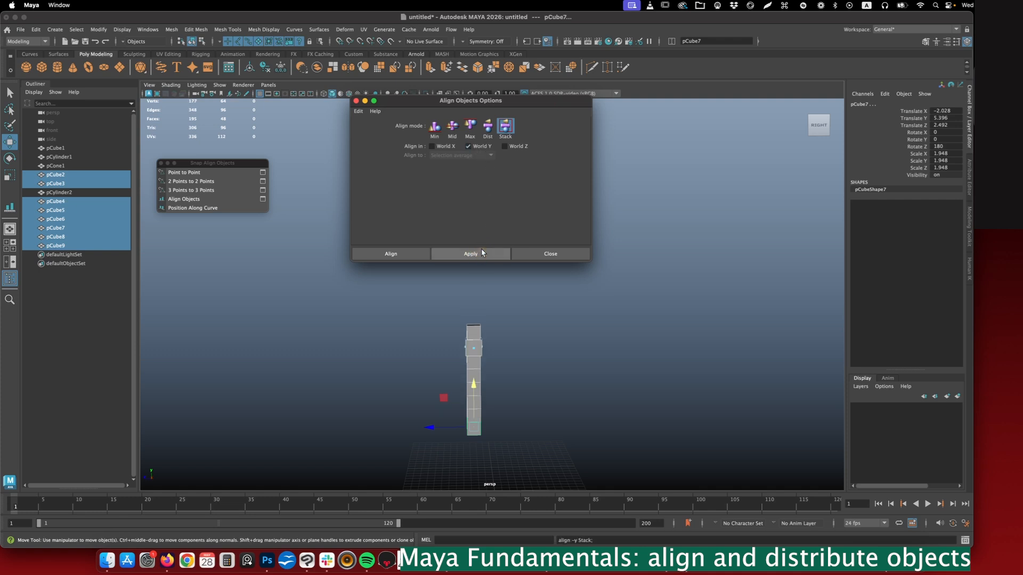
{"action": "left_click_drag", "start_coordinate": [474, 354], "coordinate": [440, 336], "text": "alt"}
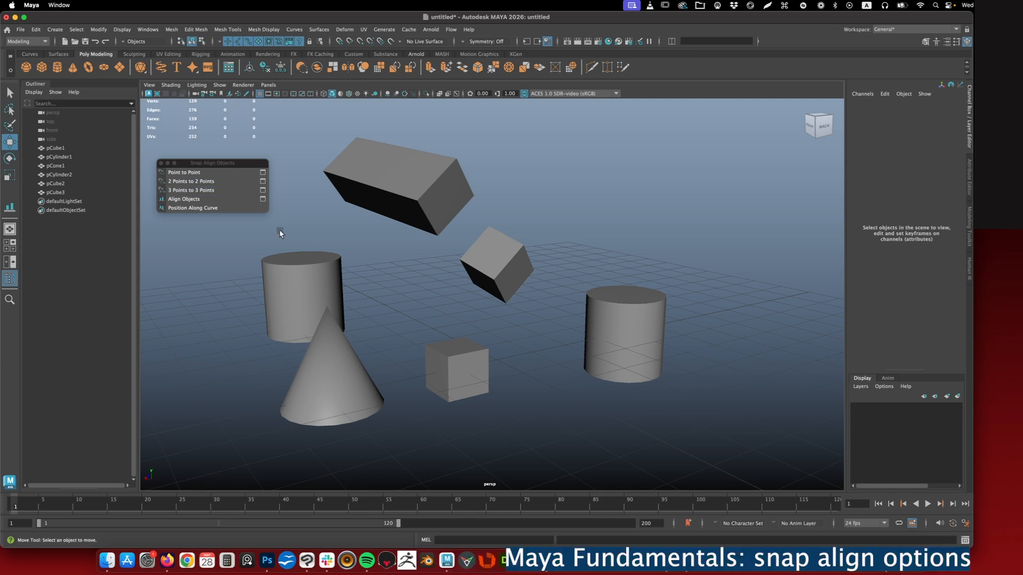
- Snap the lowest corner vertex of the small tilted cube to the cone's apex with Point to Point, and clear the selection
{"action": "left_click", "coordinate": [504, 265]}
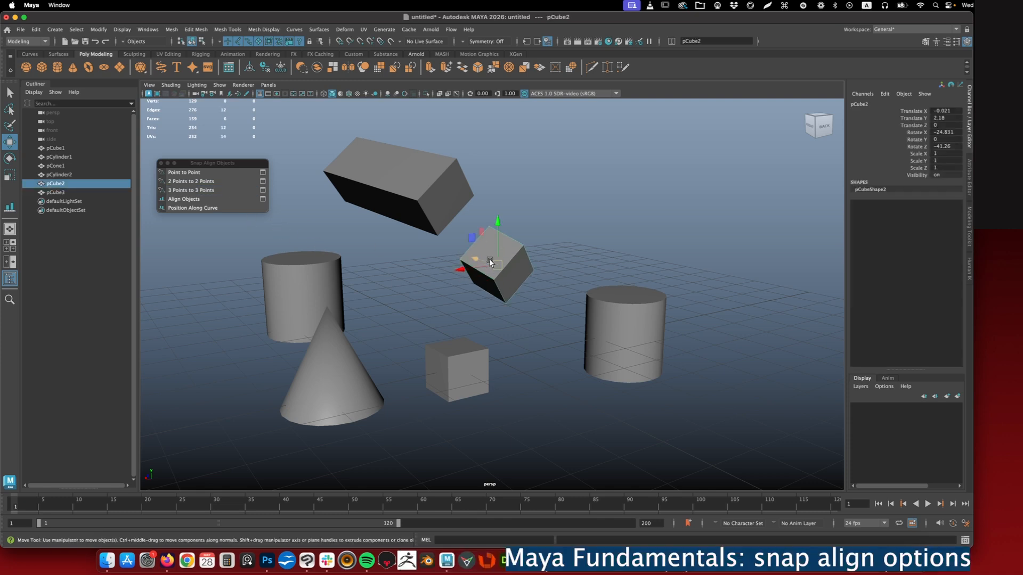
{"action": "right_click_drag", "start_coordinate": [495, 253], "coordinate": [460, 246]}
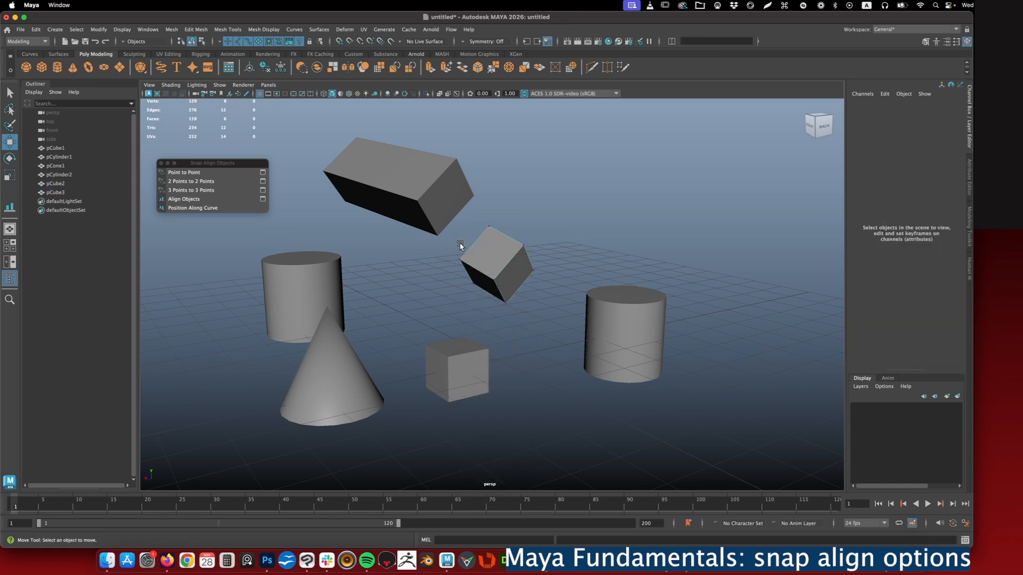
{"action": "left_click", "coordinate": [506, 302], "text": "shift"}
{"action": "key", "text": "super+z"}
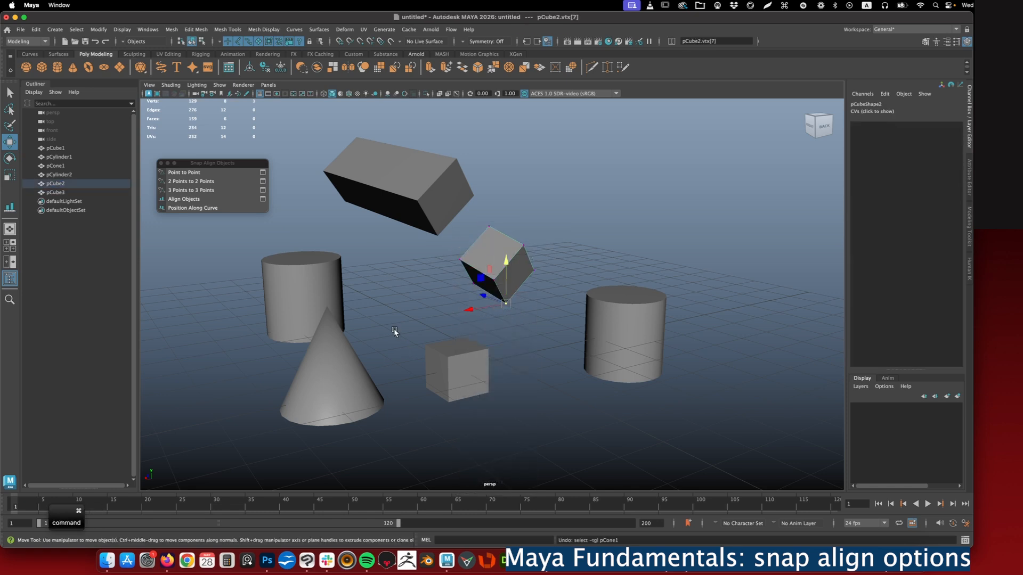
{"action": "left_click", "coordinate": [333, 365], "text": "shift"}
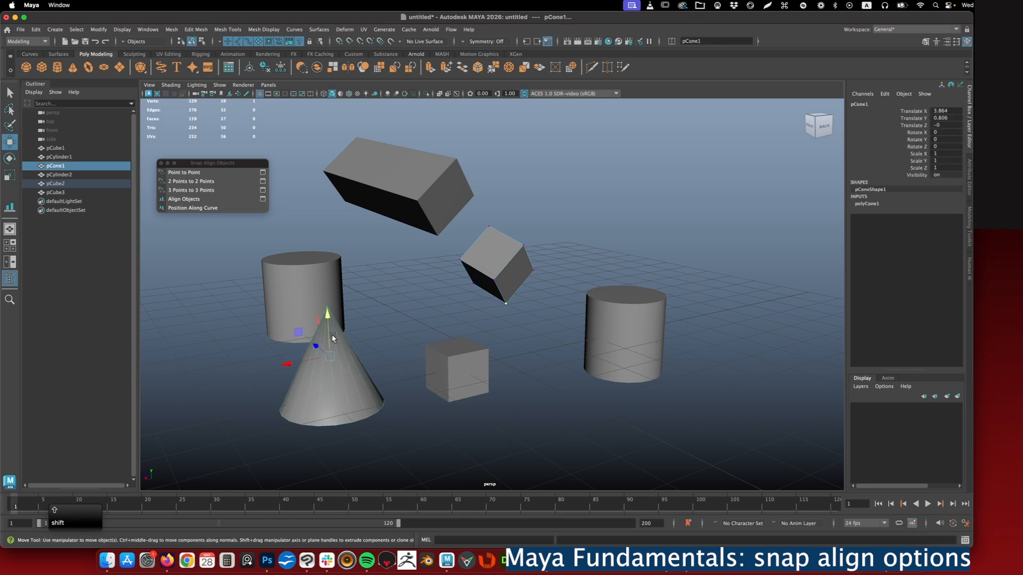
{"action": "right_click_drag", "start_coordinate": [331, 335], "coordinate": [291, 284]}
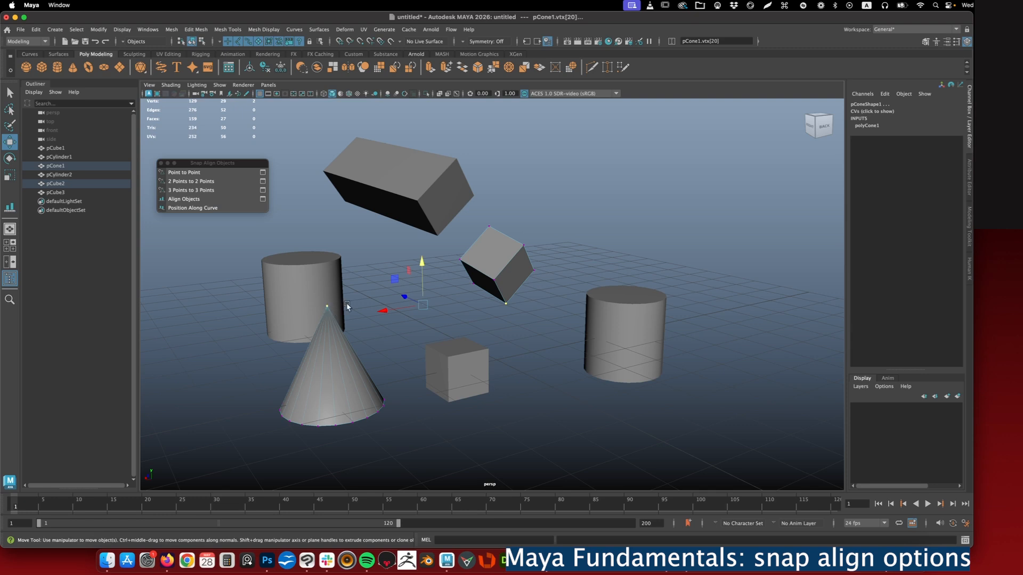
{"action": "left_click", "coordinate": [183, 173]}
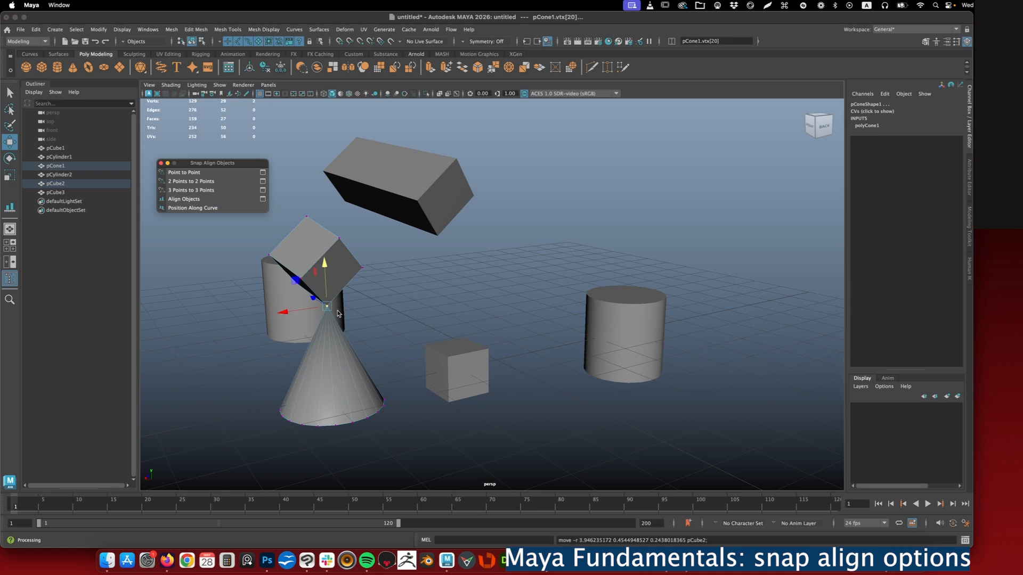
{"action": "left_click_drag", "start_coordinate": [355, 334], "coordinate": [401, 329], "text": "alt"}
{"action": "left_click", "coordinate": [374, 226]}
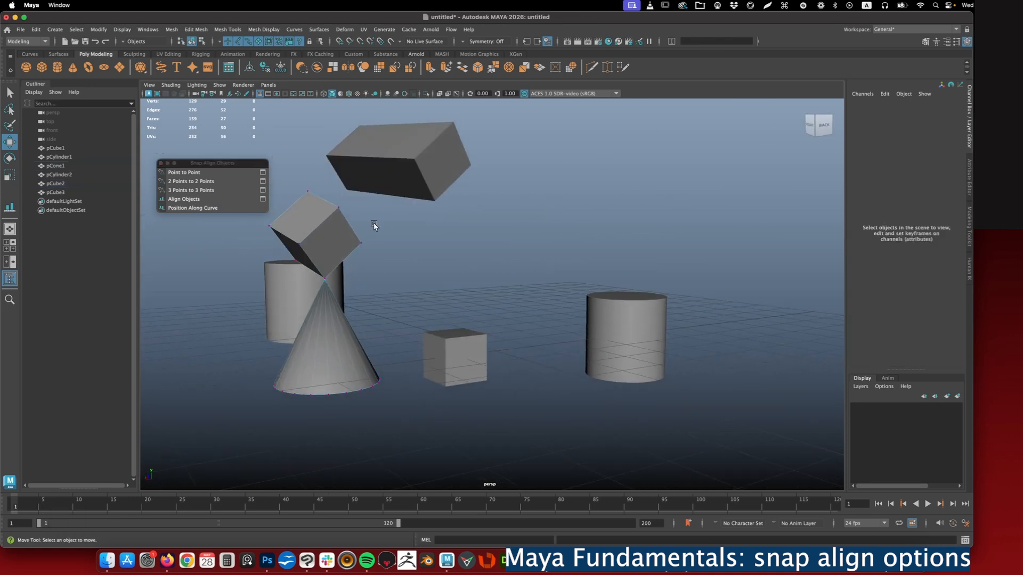
- Snap two top-edge vertices of the small cube on the grid to the end face's lower-edge vertices of the long box, using 2 Points to 2 Points
{"action": "left_click", "coordinate": [456, 362]}
{"action": "left_click", "coordinate": [172, 182]}
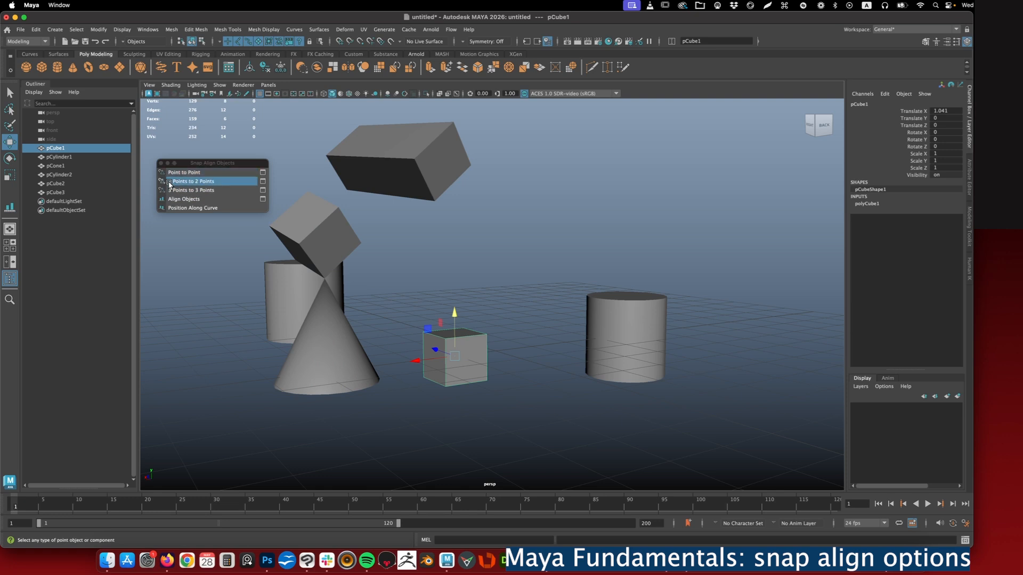
{"action": "right_click_drag", "start_coordinate": [440, 331], "coordinate": [411, 285]}
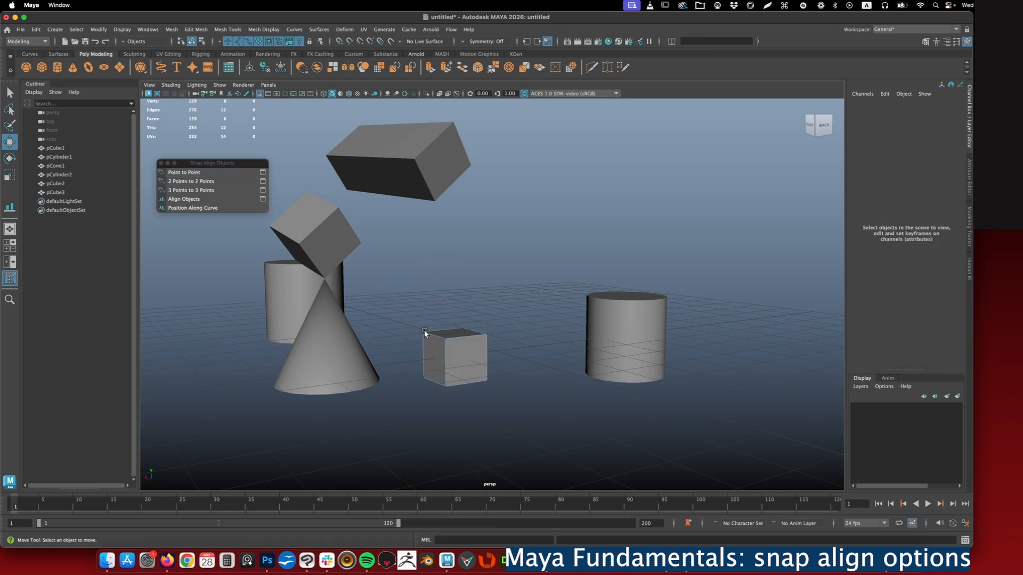
{"action": "left_click", "coordinate": [425, 332], "text": "shift"}
{"action": "left_click", "coordinate": [468, 329], "text": "shift"}
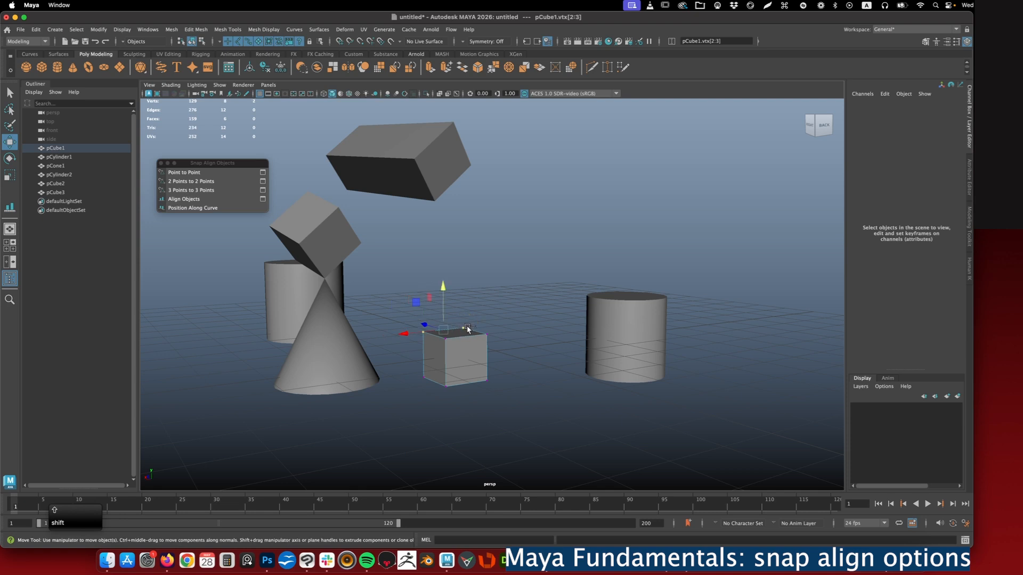
{"action": "left_click", "coordinate": [441, 162], "text": "shift"}
{"action": "right_click_drag", "start_coordinate": [439, 142], "coordinate": [406, 148]}
{"action": "key", "text": "shift"}
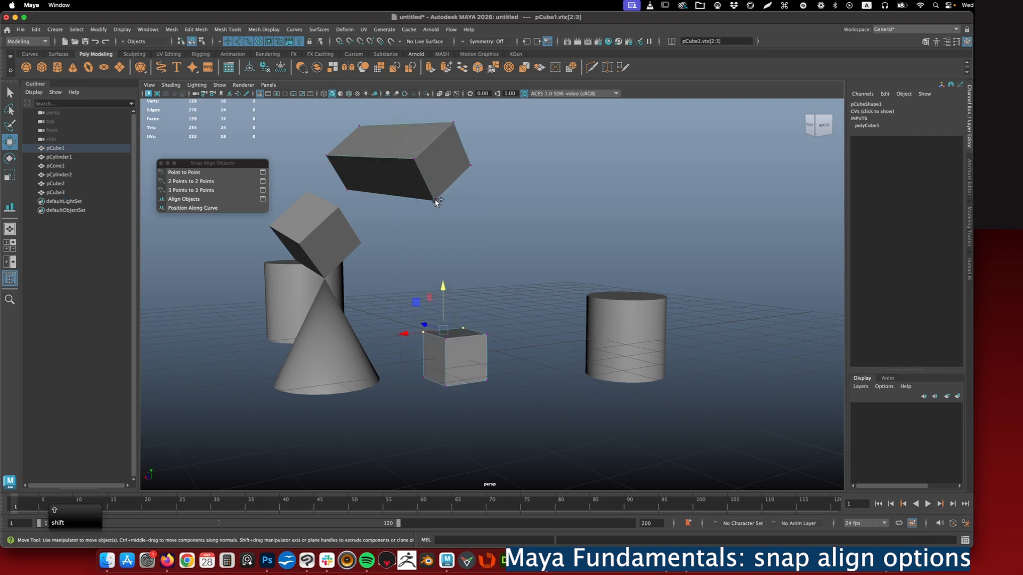
{"action": "left_click", "coordinate": [436, 201], "text": "shift"}
{"action": "left_click", "coordinate": [470, 165], "text": "shift"}
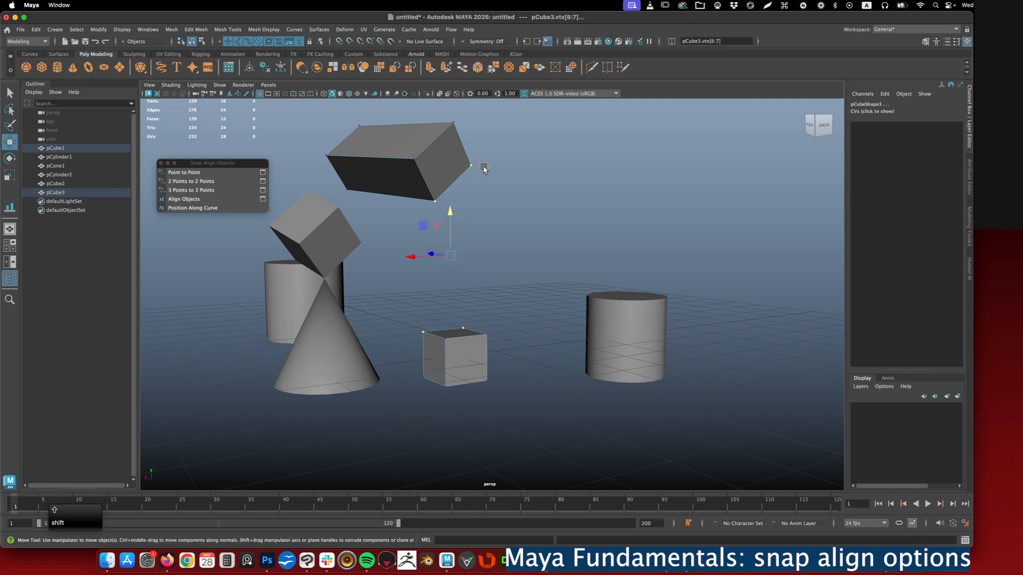
{"action": "left_click", "coordinate": [176, 182]}
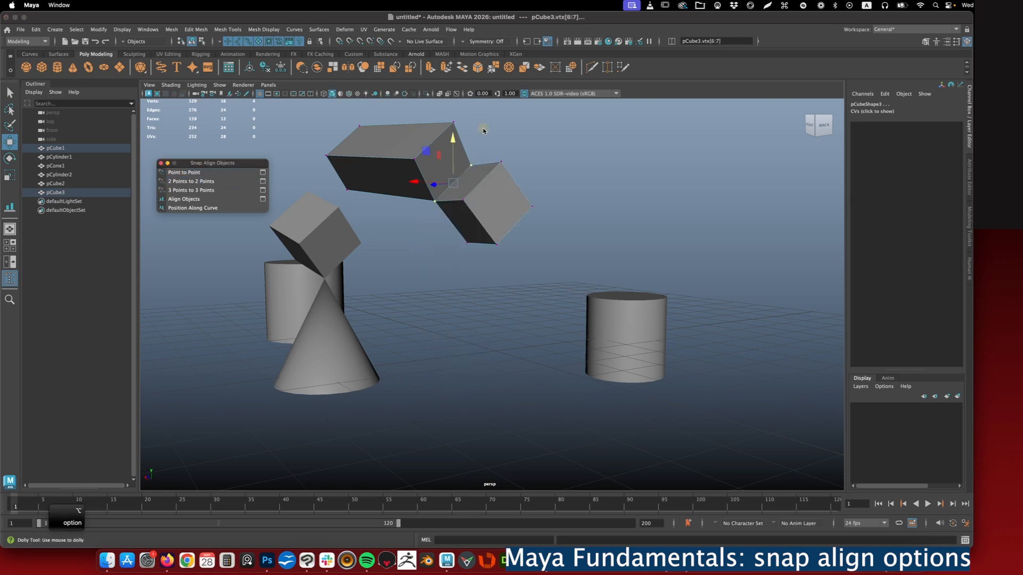
{"action": "right_click_drag", "start_coordinate": [483, 132], "coordinate": [509, 197], "text": "alt"}
{"action": "middle_click_drag", "start_coordinate": [509, 197], "coordinate": [533, 291], "text": "alt"}
{"action": "left_click_drag", "start_coordinate": [523, 229], "coordinate": [532, 265], "text": "alt"}
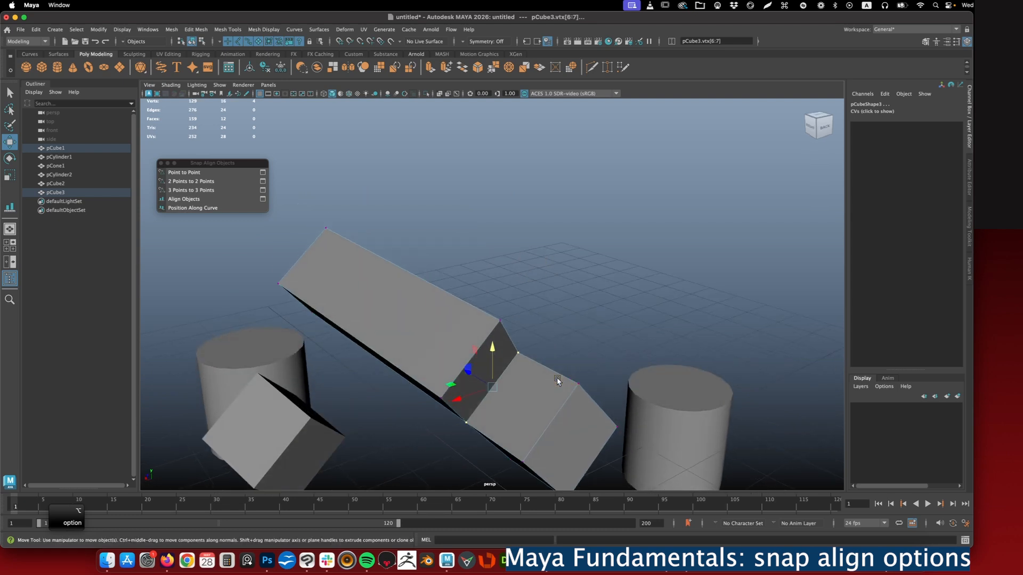
{"action": "left_click_drag", "start_coordinate": [474, 351], "coordinate": [461, 346], "text": "alt"}
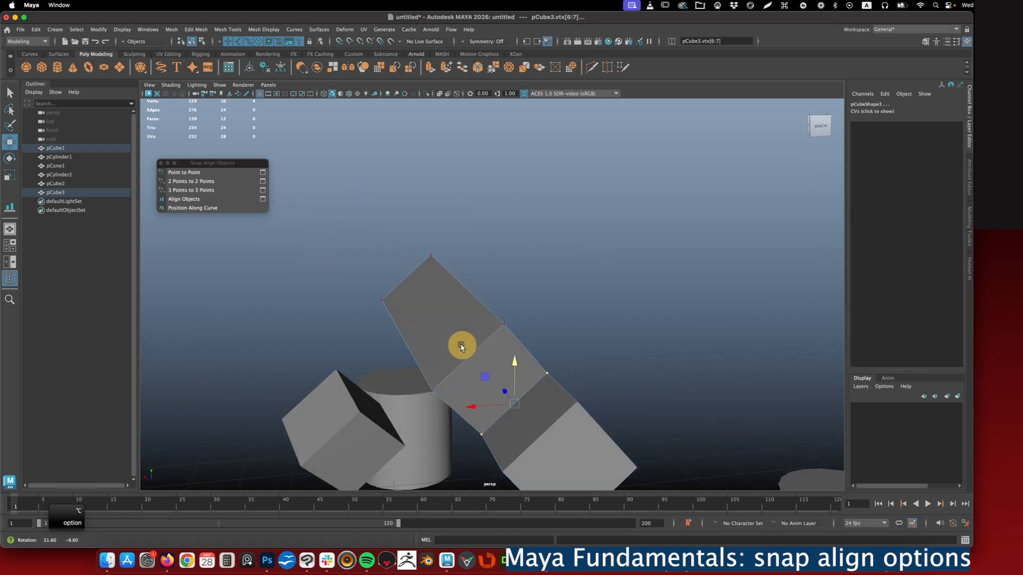
- Undo the two-point snap and match three top corners of the small cube to three top corners of the long box with 3 Points to 3 Points
{"action": "left_click_drag", "start_coordinate": [479, 330], "coordinate": [520, 311], "text": "alt"}
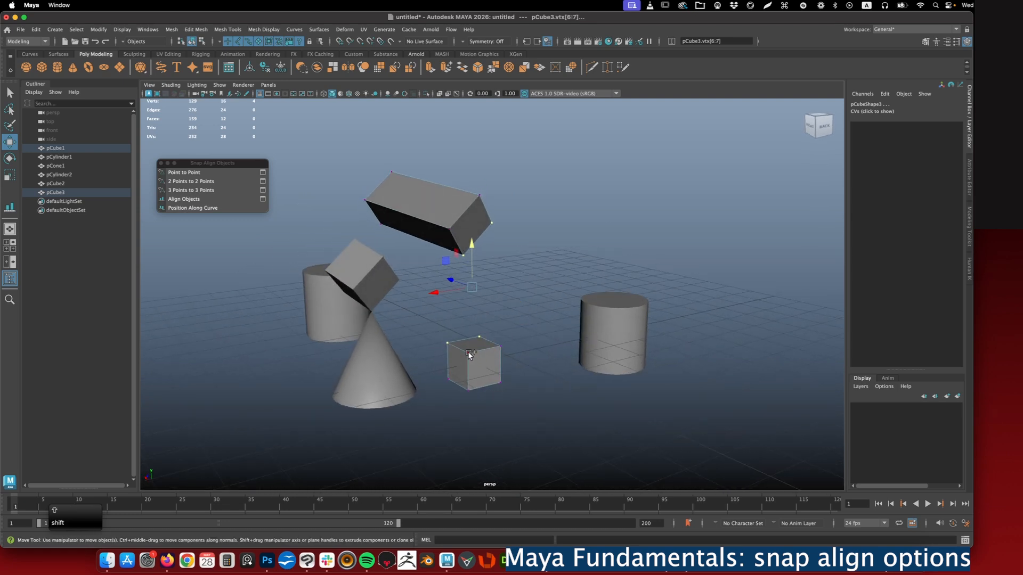
{"action": "left_click", "coordinate": [468, 354], "text": "shift"}
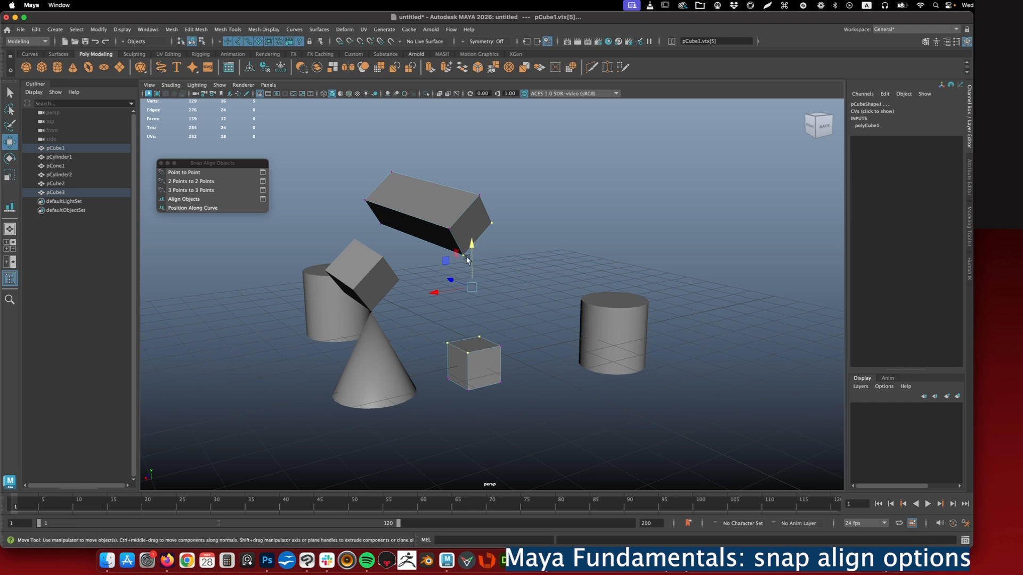
{"action": "left_click", "coordinate": [491, 223], "text": "shift"}
{"action": "left_click_drag", "start_coordinate": [491, 224], "coordinate": [432, 231], "text": "alt"}
{"action": "left_click", "coordinate": [455, 232], "text": "shift"}
{"action": "left_click", "coordinate": [484, 196], "text": "shift"}
{"action": "left_click", "coordinate": [380, 169], "text": "shift"}
{"action": "left_click_drag", "start_coordinate": [499, 353], "coordinate": [496, 318], "text": "alt"}
{"action": "middle_click_drag", "start_coordinate": [496, 318], "coordinate": [482, 300], "text": "alt"}
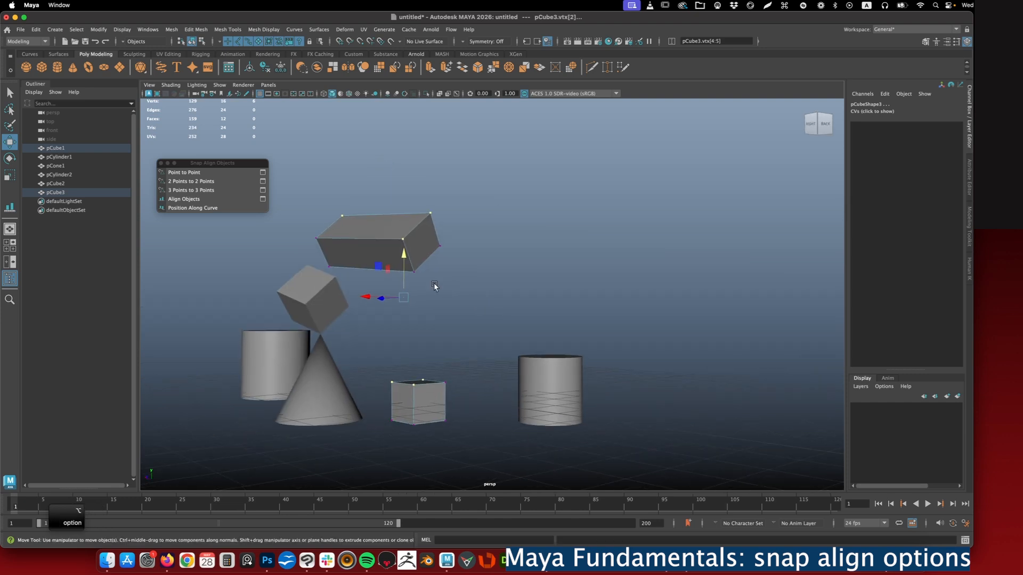
{"action": "left_click", "coordinate": [178, 191]}
{"action": "left_click_drag", "start_coordinate": [487, 230], "coordinate": [441, 302], "text": "alt"}
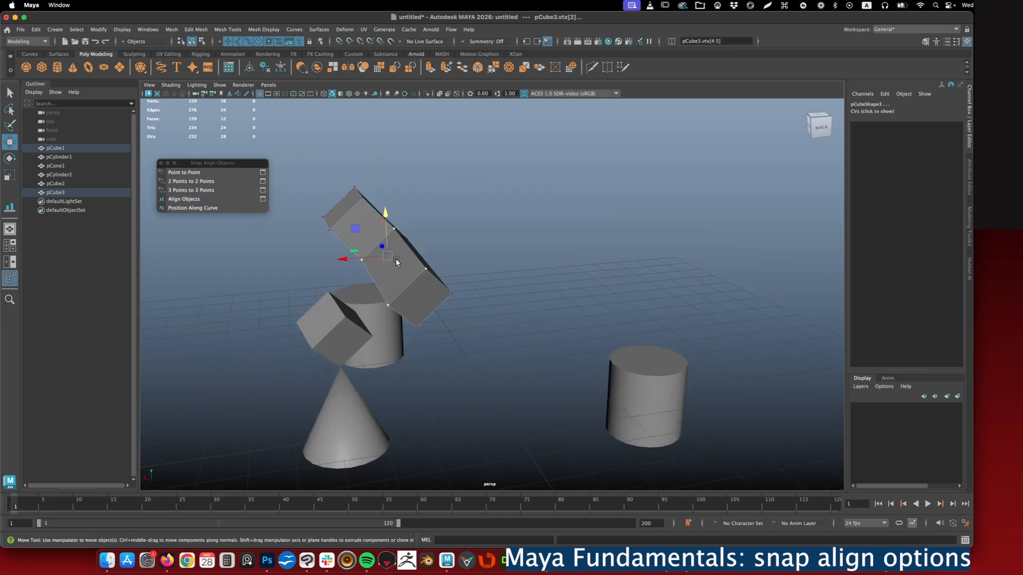
{"action": "left_click_drag", "start_coordinate": [367, 235], "coordinate": [389, 232], "text": "alt"}
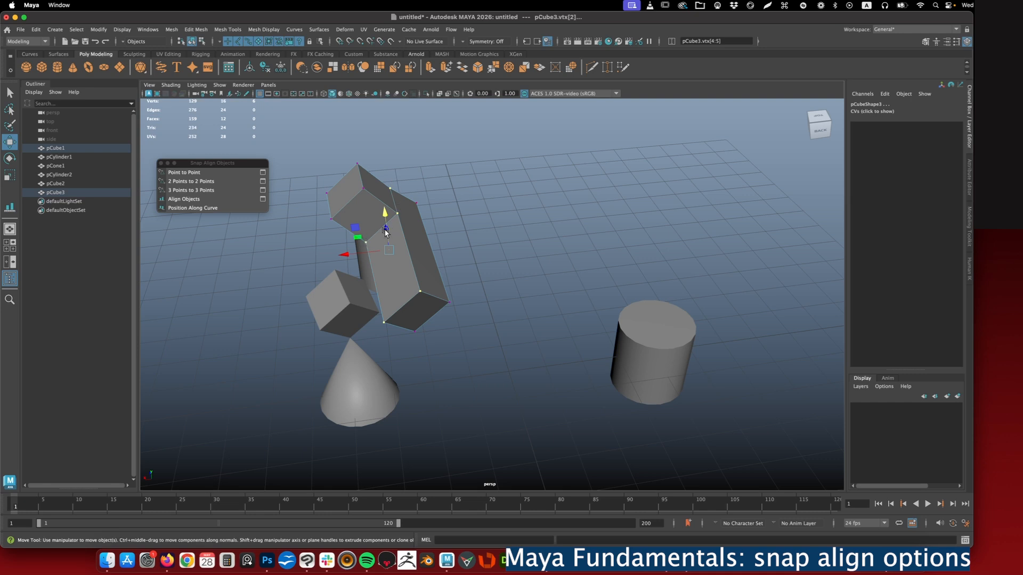
{"action": "left_click_drag", "start_coordinate": [465, 280], "coordinate": [507, 259], "text": "alt"}
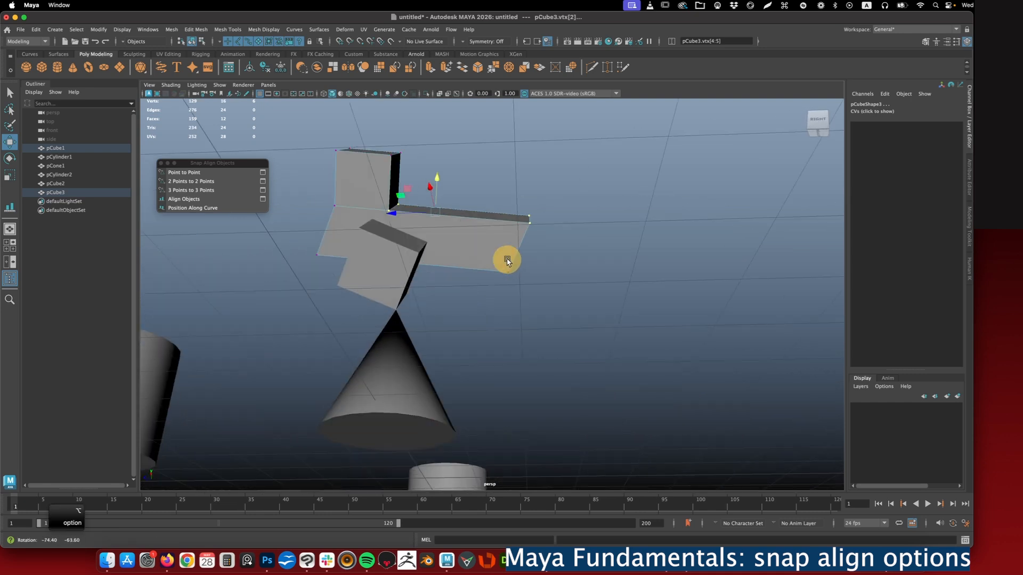
{"action": "left_click", "coordinate": [700, 183]}
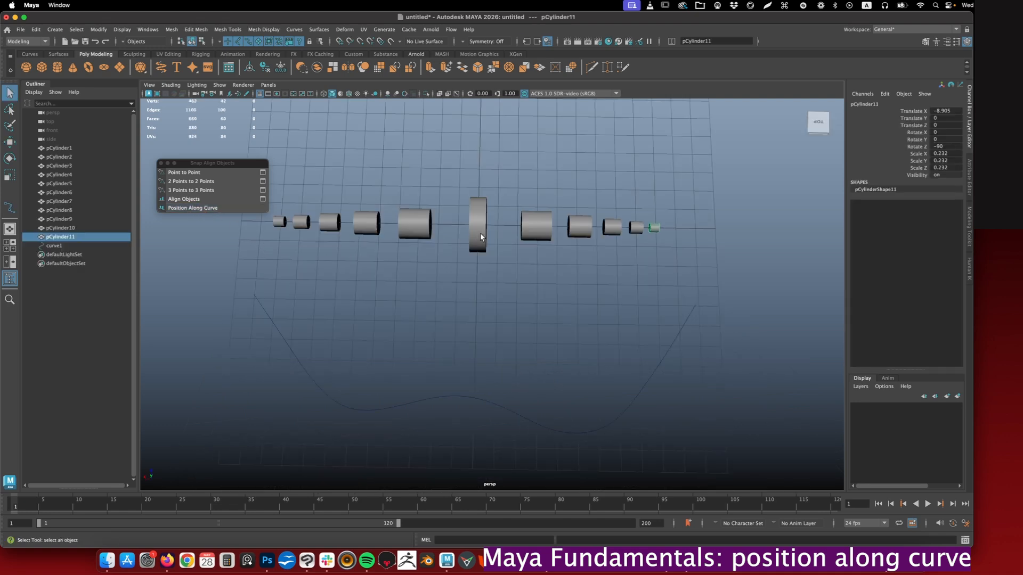
- Select the eleven cylinders in order from one end of the row to the other, add the curve, and apply Position Along Curve
{"action": "left_click", "coordinate": [274, 228]}
{"action": "left_click", "coordinate": [279, 222]}
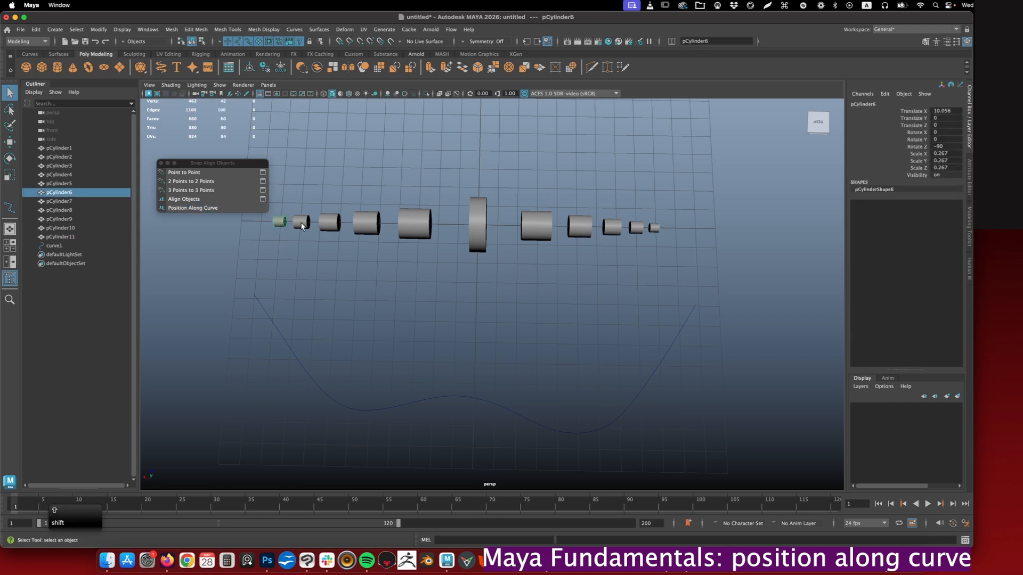
{"action": "left_click", "coordinate": [302, 222], "text": "shift"}
{"action": "left_click", "coordinate": [330, 222], "text": "shift"}
{"action": "left_click", "coordinate": [361, 221], "text": "shift"}
{"action": "left_click", "coordinate": [414, 223], "text": "shift"}
{"action": "left_click", "coordinate": [476, 223], "text": "shift"}
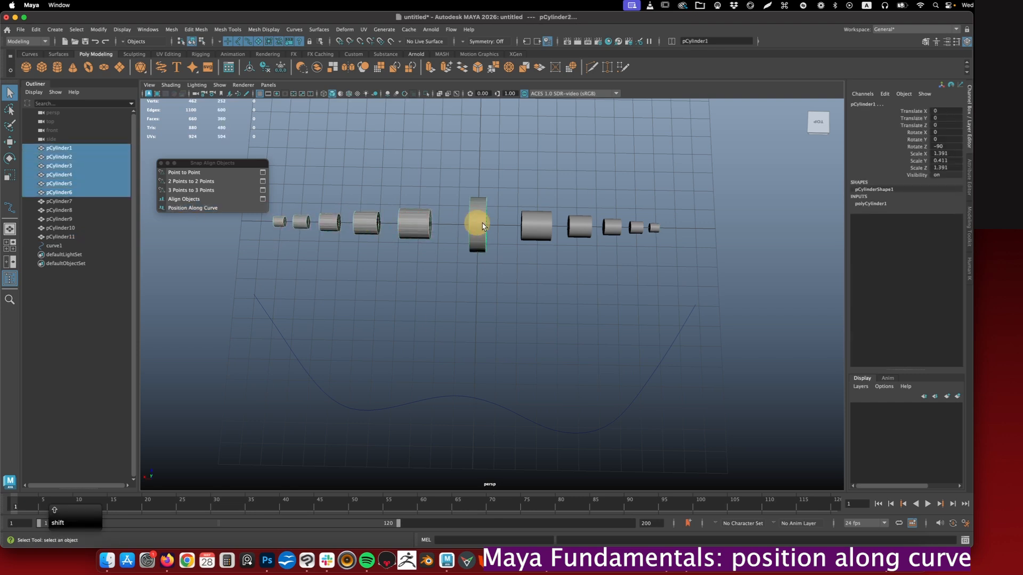
{"action": "left_click", "coordinate": [536, 226], "text": "shift"}
{"action": "left_click", "coordinate": [582, 232], "text": "shift"}
{"action": "left_click", "coordinate": [612, 227], "text": "shift"}
{"action": "left_click", "coordinate": [636, 227], "text": "shift"}
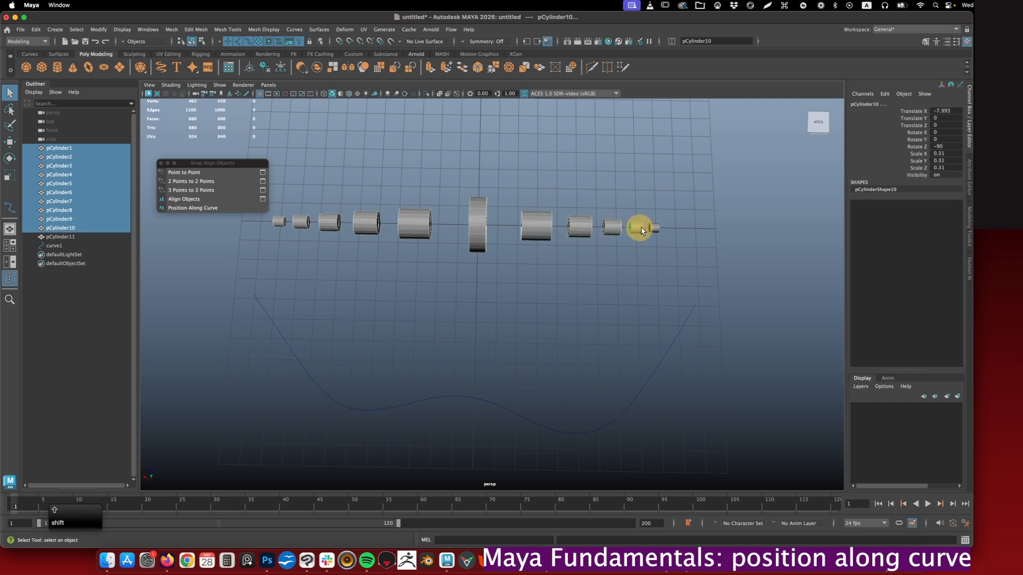
{"action": "left_click", "coordinate": [654, 228], "text": "shift"}
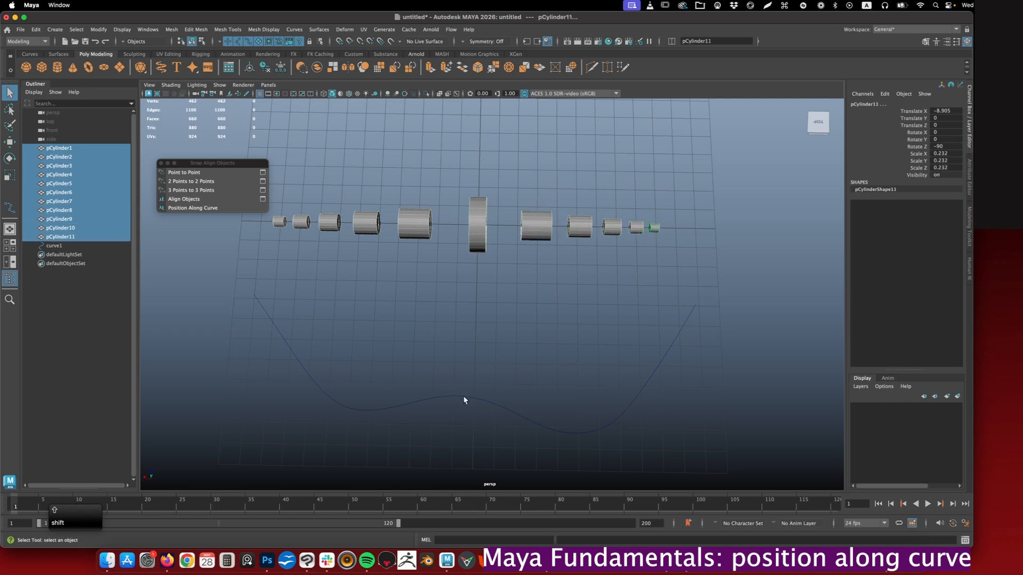
{"action": "left_click", "coordinate": [464, 398], "text": "shift"}
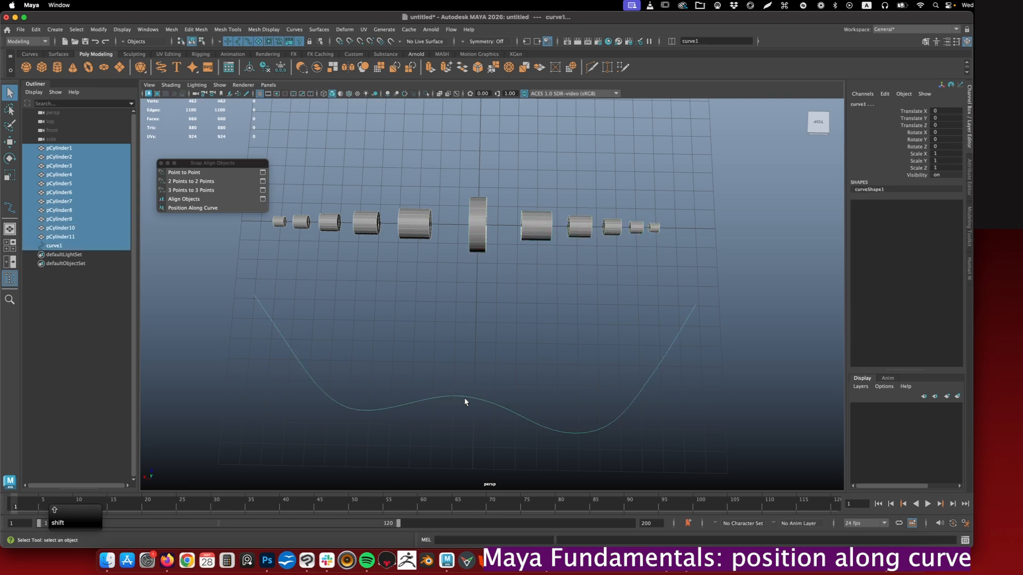
{"action": "left_click", "coordinate": [180, 208]}
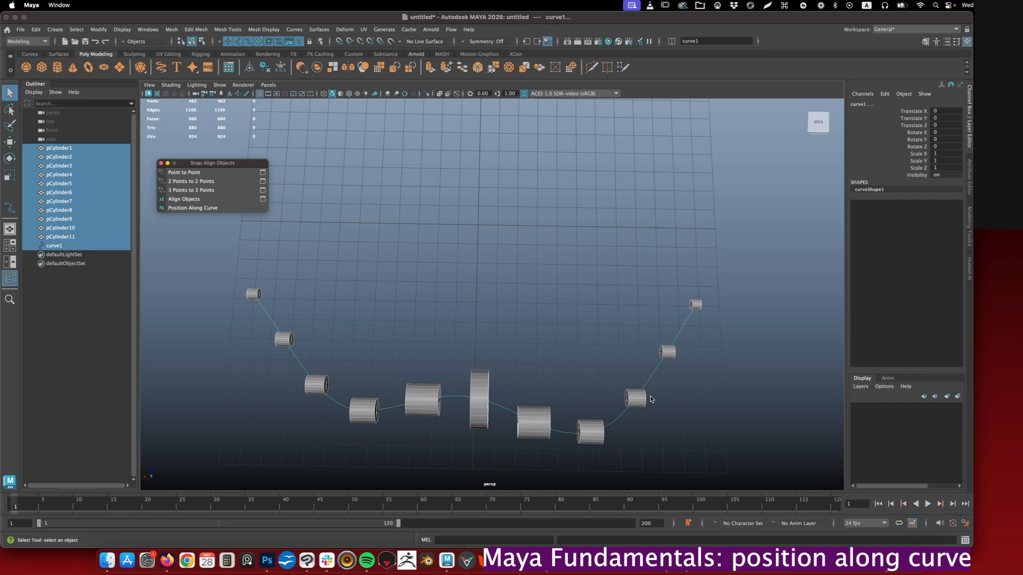
- Try moving pCylinder2 and the large central cylinder individually away from the curve
{"action": "left_click_drag", "start_coordinate": [685, 320], "coordinate": [450, 407], "text": "alt"}
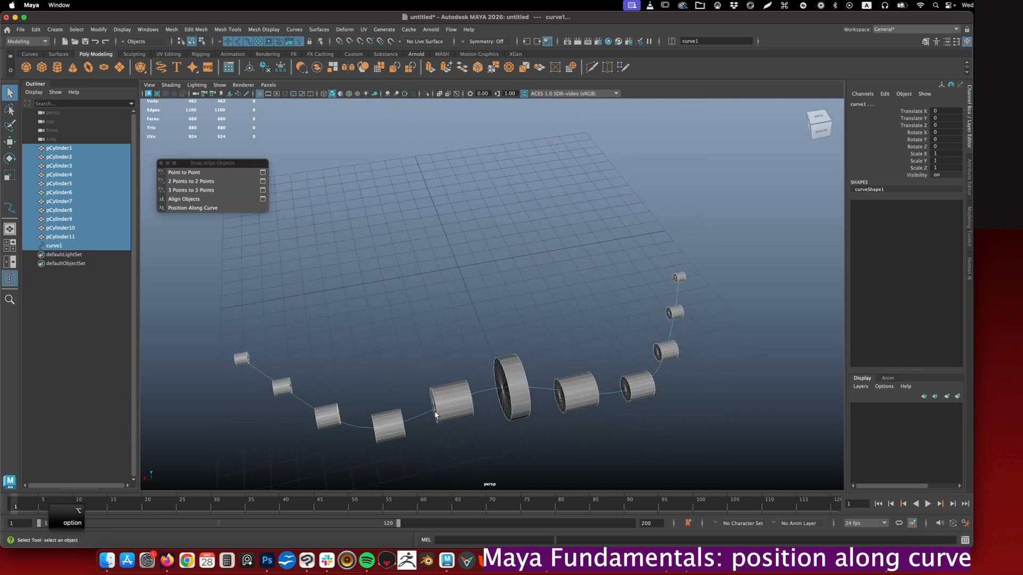
{"action": "left_click", "coordinate": [450, 399]}
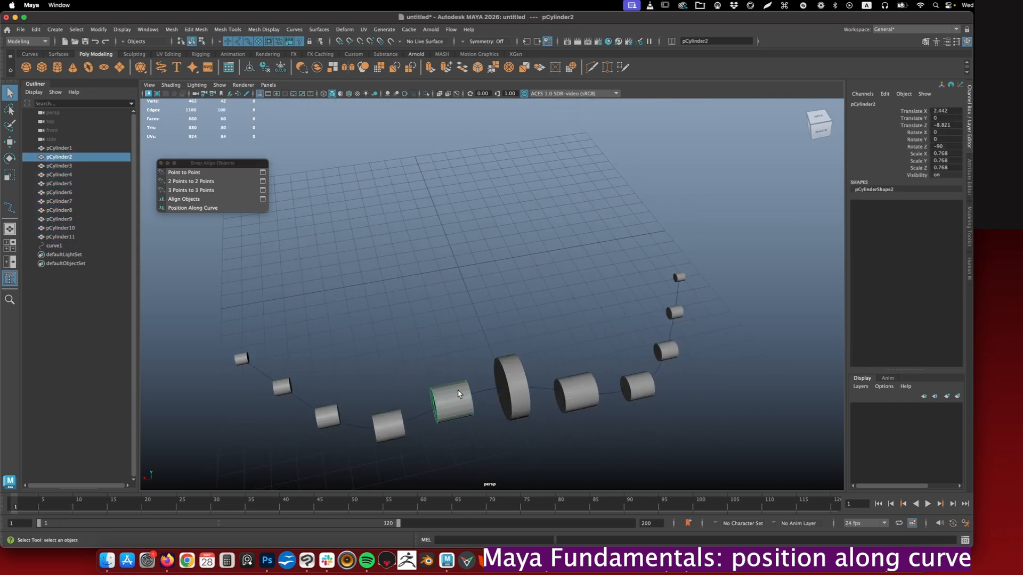
{"action": "key", "text": "w"}
{"action": "left_click_drag", "start_coordinate": [438, 374], "coordinate": [425, 319]}
{"action": "key", "text": "z"}
{"action": "left_click", "coordinate": [514, 393]}
{"action": "left_click_drag", "start_coordinate": [498, 358], "coordinate": [467, 313]}
- Undo the cylinder moves and the positioning along the curve
{"action": "key", "text": "super+z"}
{"action": "key", "text": "super+z"}
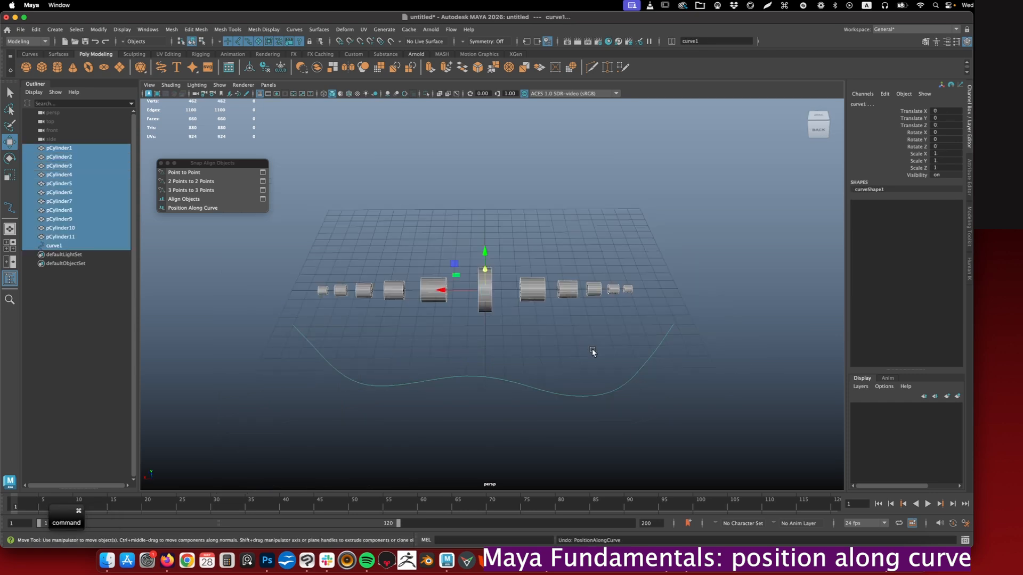
{"action": "key", "text": "super+z"}
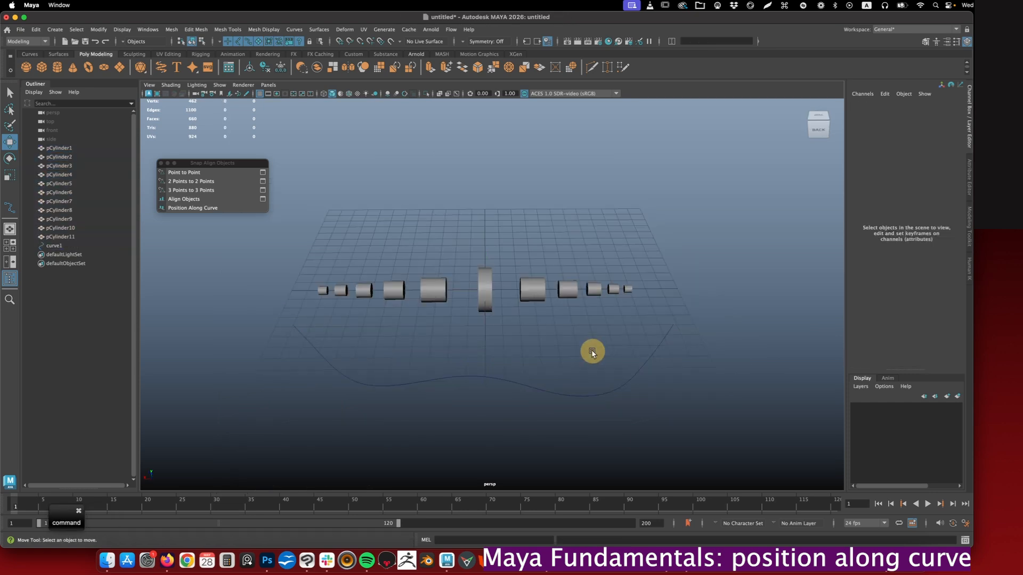
- Try Position Along Curve with all eleven cylinders selected at once plus the curve, and undo it
{"action": "left_click_drag", "start_coordinate": [298, 240], "coordinate": [639, 310]}
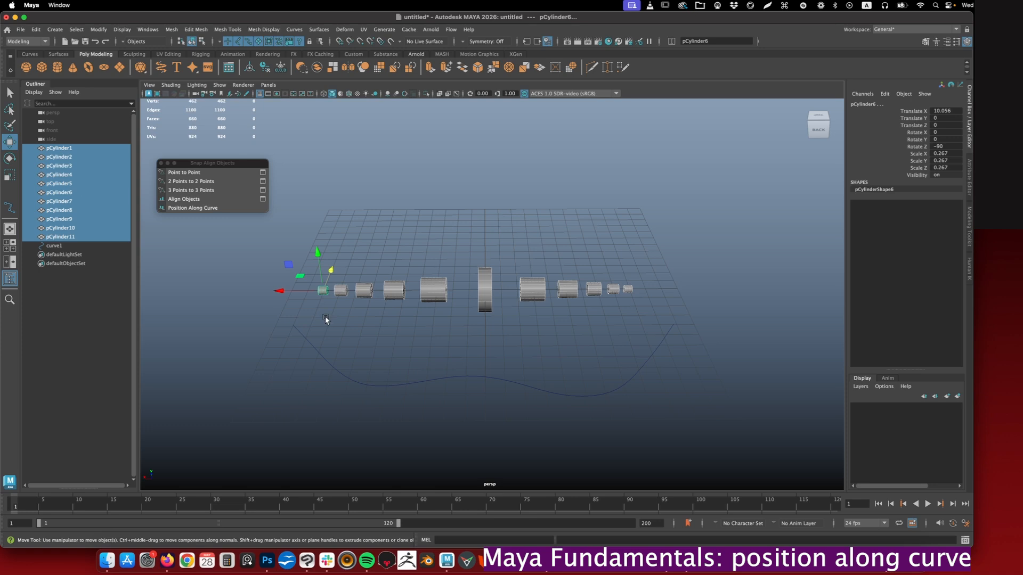
{"action": "left_click", "coordinate": [349, 380], "text": "shift"}
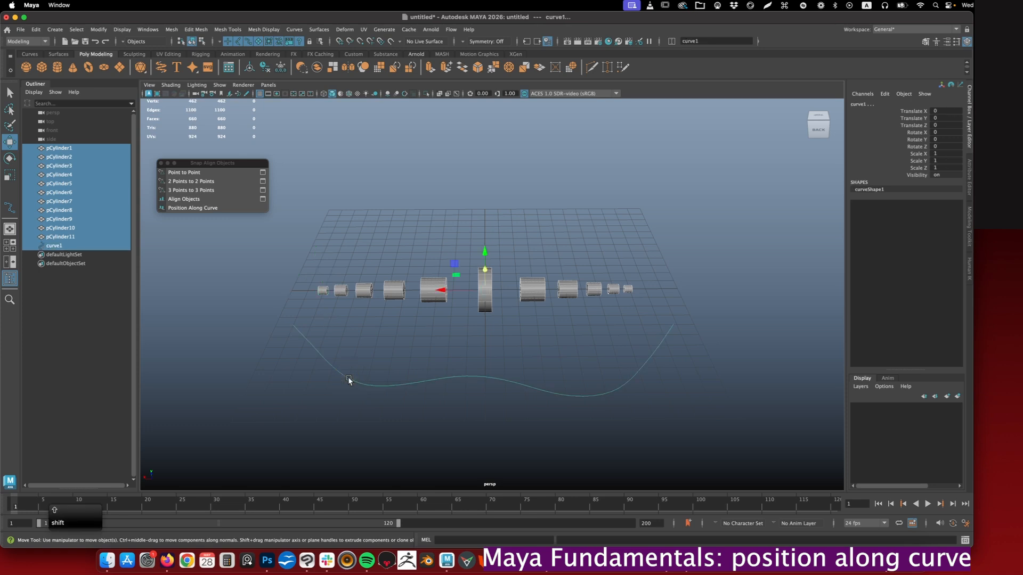
{"action": "left_click", "coordinate": [193, 209]}
{"action": "left_click_drag", "start_coordinate": [439, 324], "coordinate": [441, 343], "text": "alt"}
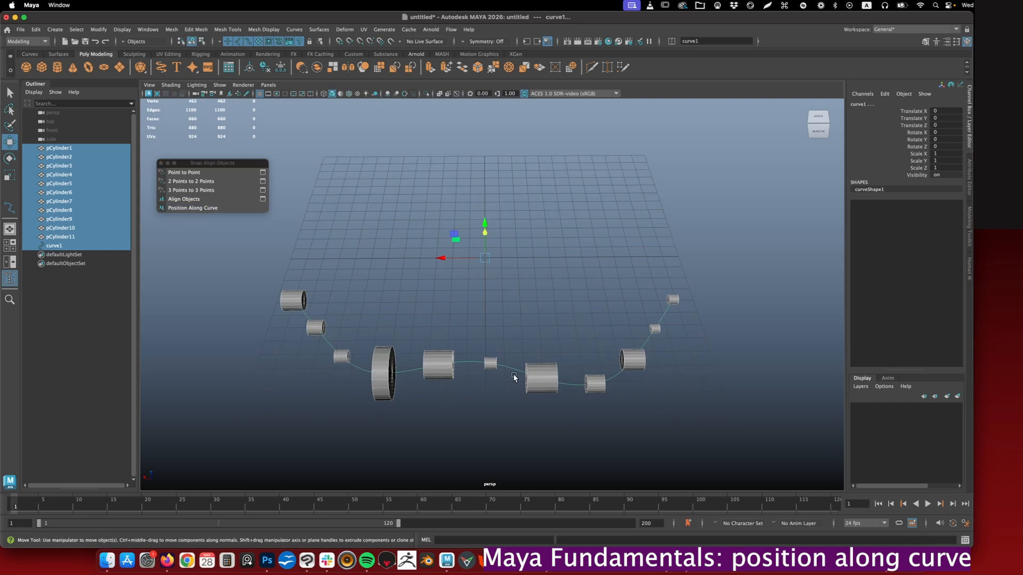
{"action": "key", "text": "z"}
- Select the cylinders alternately from both outer ends inward, finishing with the large central one, add the curve, and apply Position Along Curve
{"action": "left_click", "coordinate": [643, 267]}
{"action": "left_click", "coordinate": [501, 271], "text": "shift"}
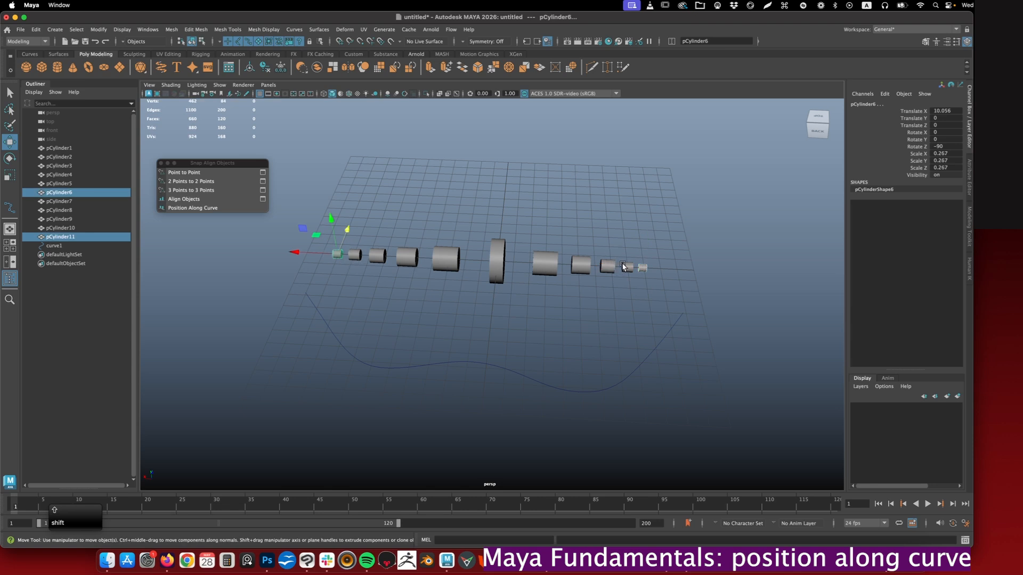
{"action": "left_click", "coordinate": [412, 255], "text": "shift"}
{"action": "left_click", "coordinate": [362, 254], "text": "shift"}
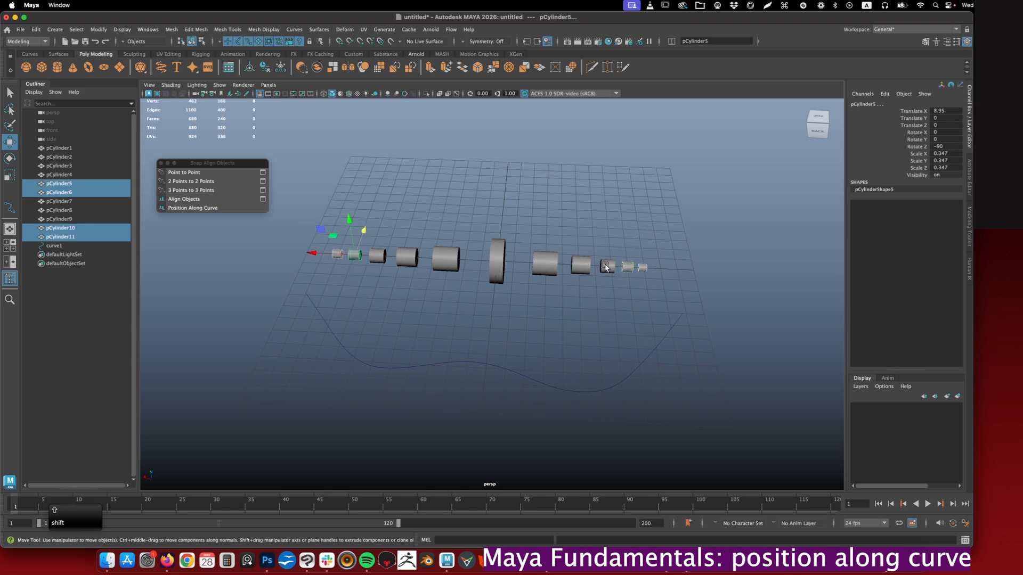
{"action": "left_click", "coordinate": [607, 267], "text": "shift"}
{"action": "left_click", "coordinate": [377, 257], "text": "shift"}
{"action": "left_click", "coordinate": [581, 266], "text": "shift"}
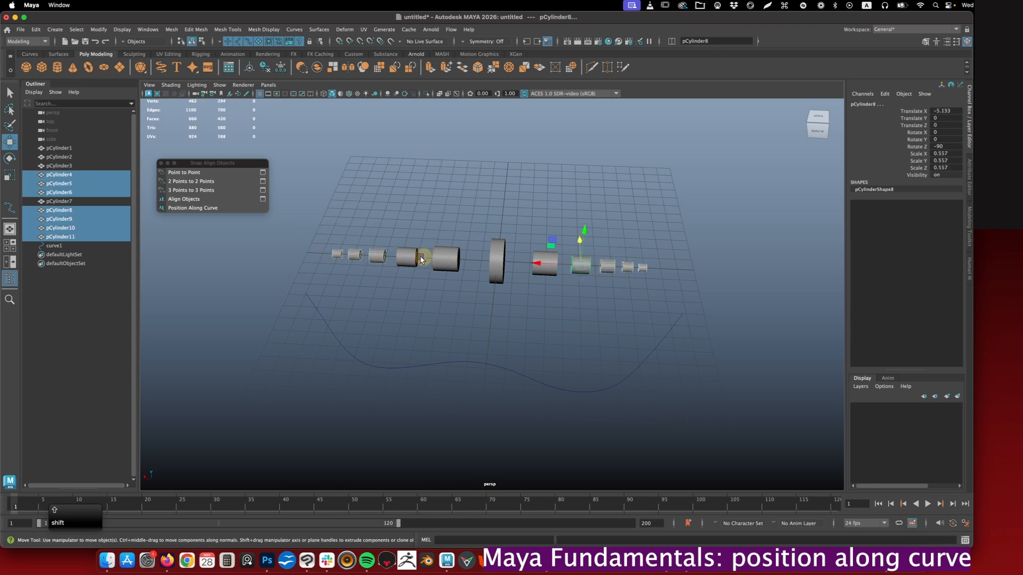
{"action": "left_click", "coordinate": [407, 257], "text": "shift"}
{"action": "left_click", "coordinate": [544, 263], "text": "shift"}
{"action": "left_click", "coordinate": [454, 260], "text": "shift"}
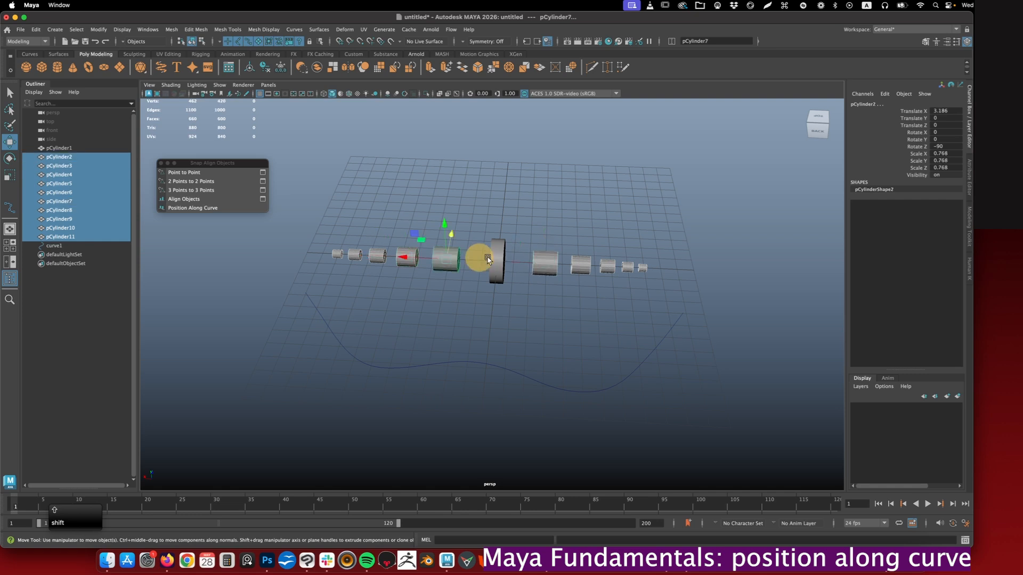
{"action": "left_click", "coordinate": [497, 253], "text": "shift"}
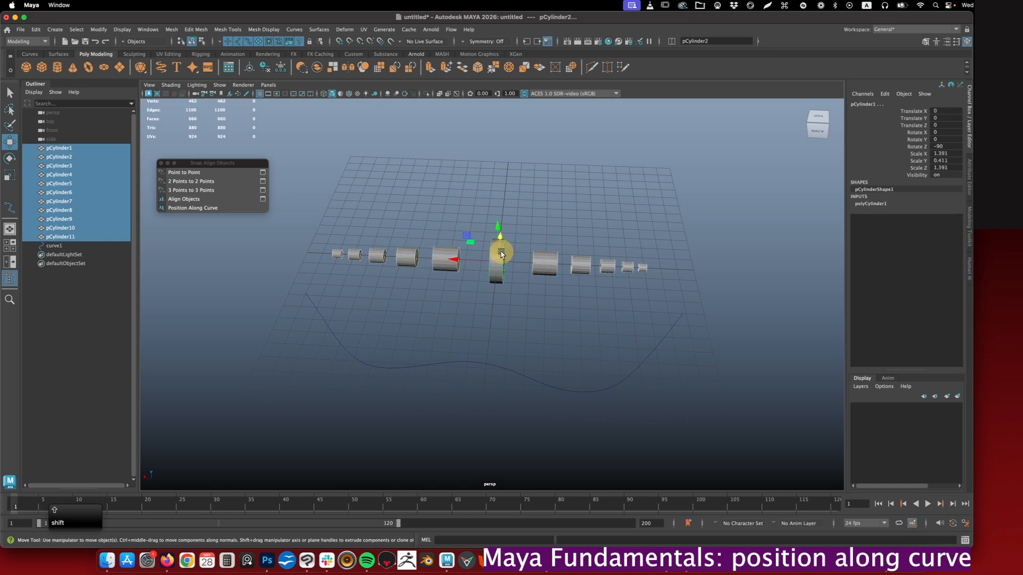
{"action": "left_click", "coordinate": [436, 364], "text": "shift"}
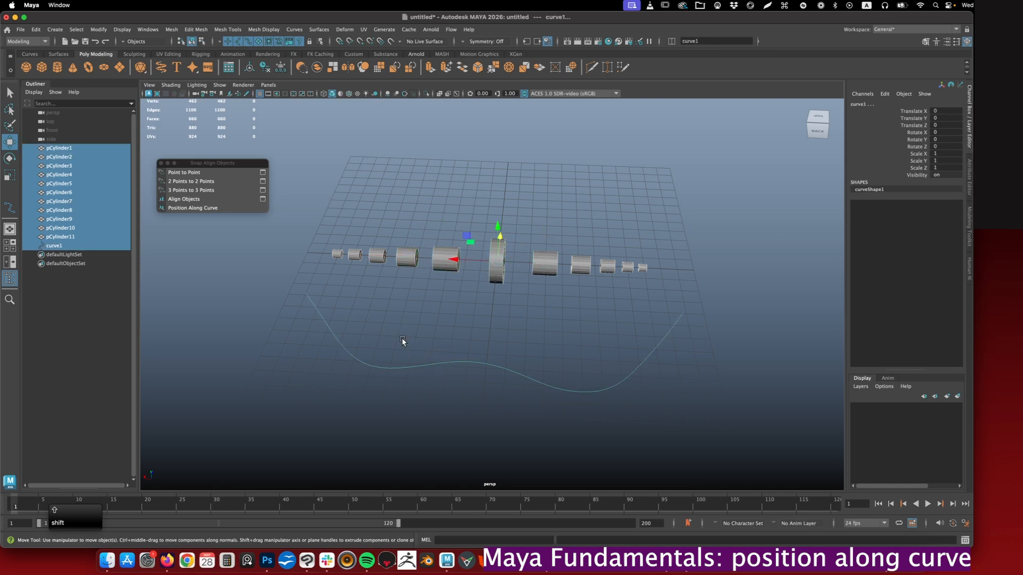
{"action": "left_click", "coordinate": [196, 209]}
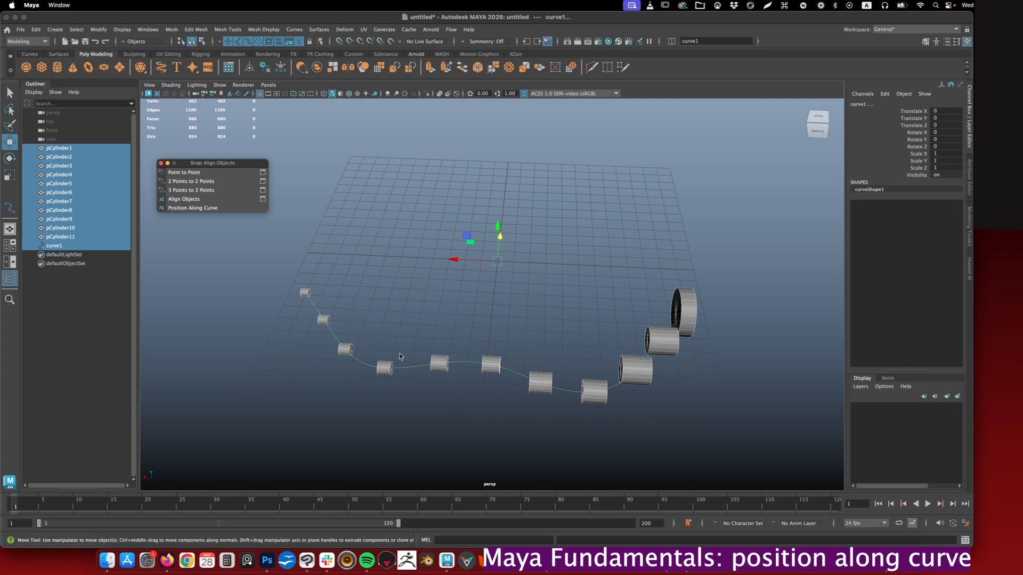
{"action": "left_click_drag", "start_coordinate": [472, 363], "coordinate": [516, 387], "text": "alt"}
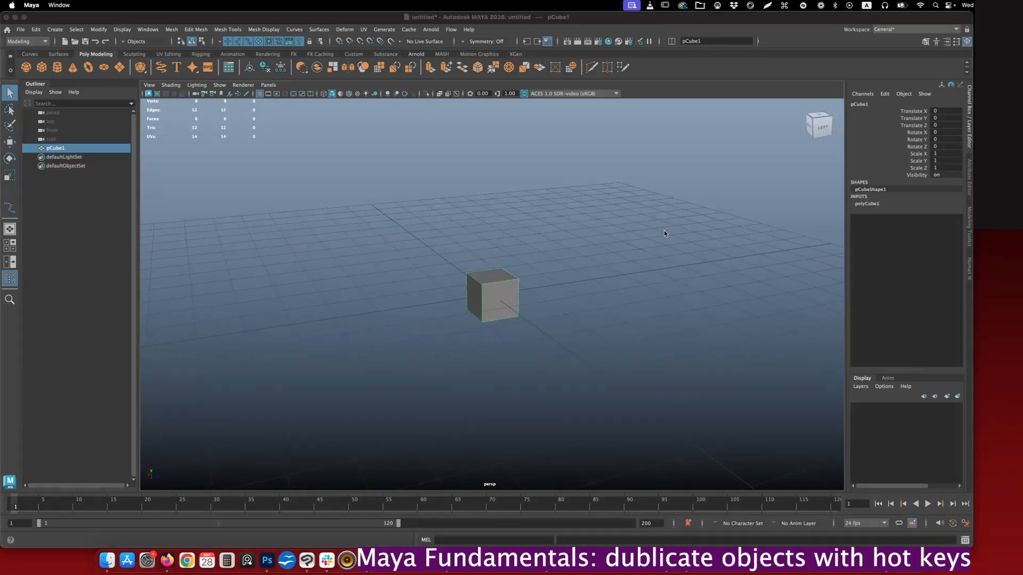
- Clone the cube at the origin along the Z axis, placing the copy at about -1.758 in Z
{"action": "left_click", "coordinate": [575, 244]}
{"action": "left_click", "coordinate": [500, 289]}
{"action": "key", "text": "w"}
{"action": "left_click_drag", "start_coordinate": [602, 292], "coordinate": [576, 283], "text": "alt"}
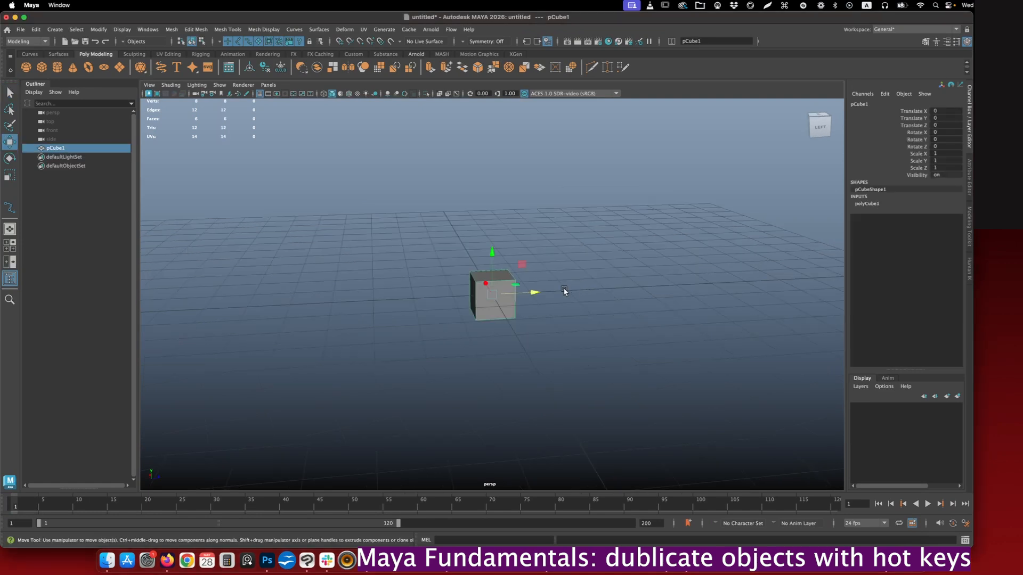
{"action": "key", "text": "shift"}
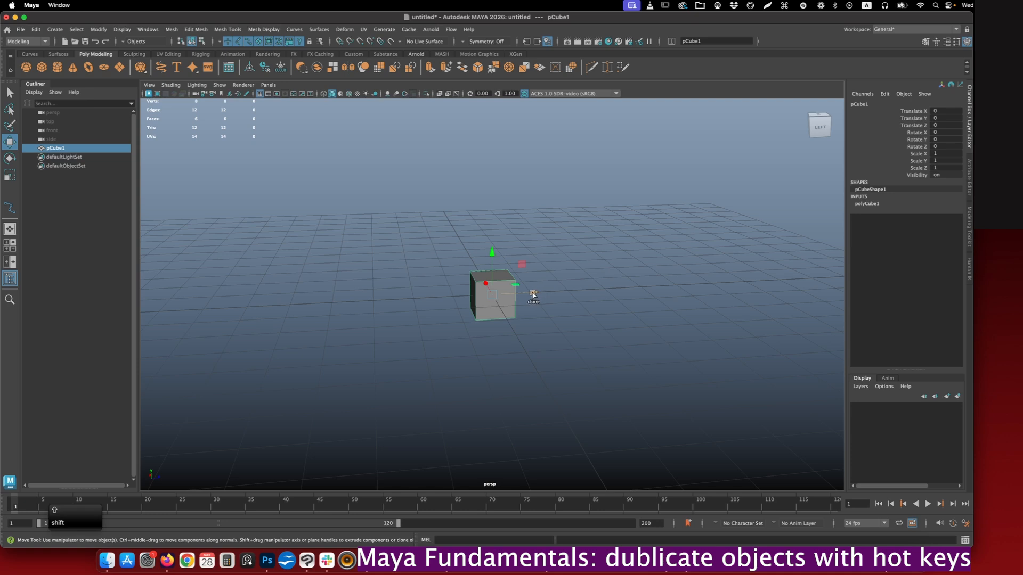
{"action": "left_click_drag", "start_coordinate": [534, 294], "coordinate": [469, 293], "text": "shift"}
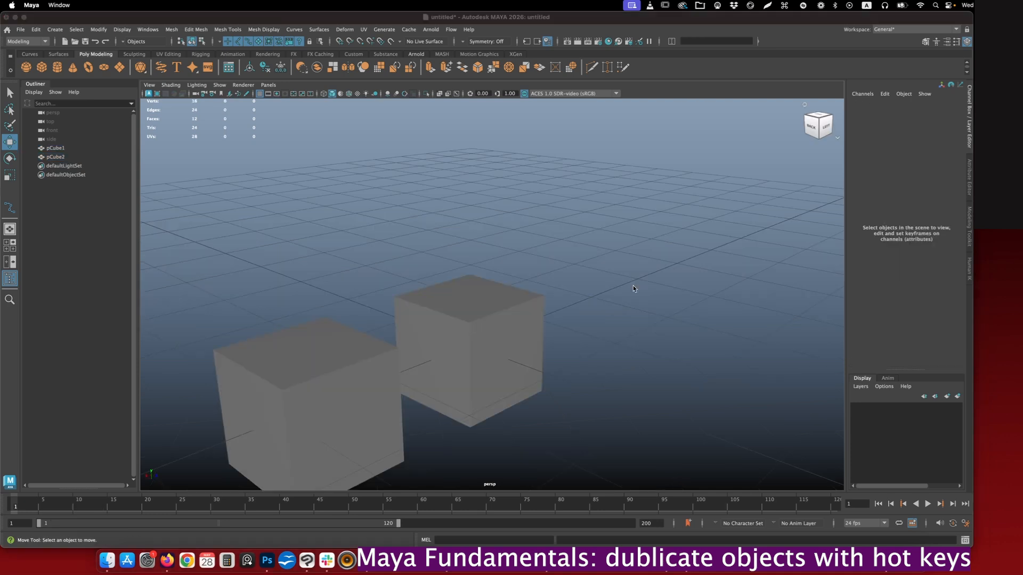
{"action": "left_click", "coordinate": [519, 344]}
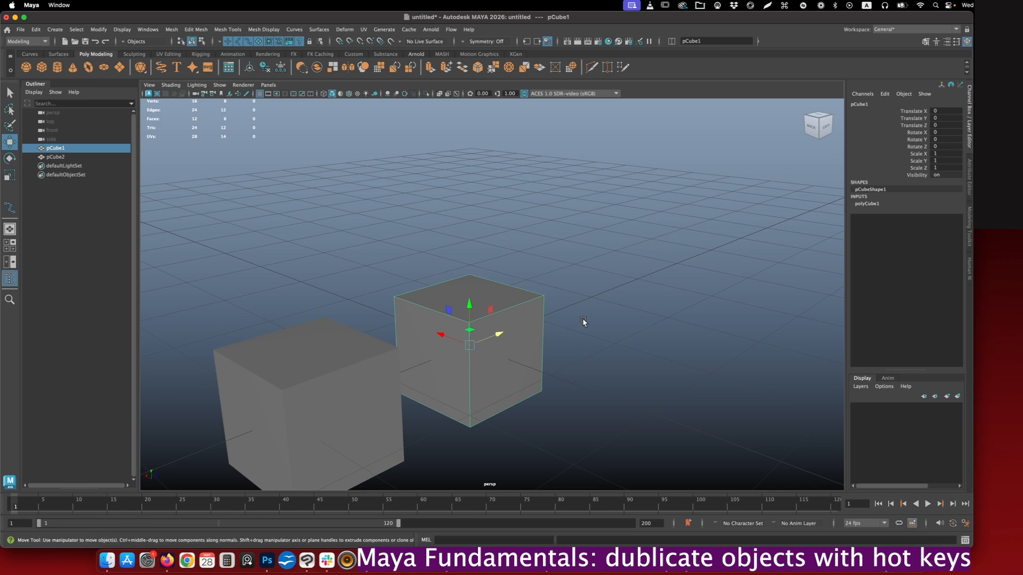
- Duplicate pCube1 in place with Duplicate with Transform and alternately select the original and pCube3 in the Outliner
{"action": "right_click_drag", "start_coordinate": [430, 252], "coordinate": [472, 349], "text": "alt"}
{"action": "middle_click_drag", "start_coordinate": [472, 349], "coordinate": [492, 297], "text": "alt"}
{"action": "right_click_drag", "start_coordinate": [463, 243], "coordinate": [482, 285], "text": "alt"}
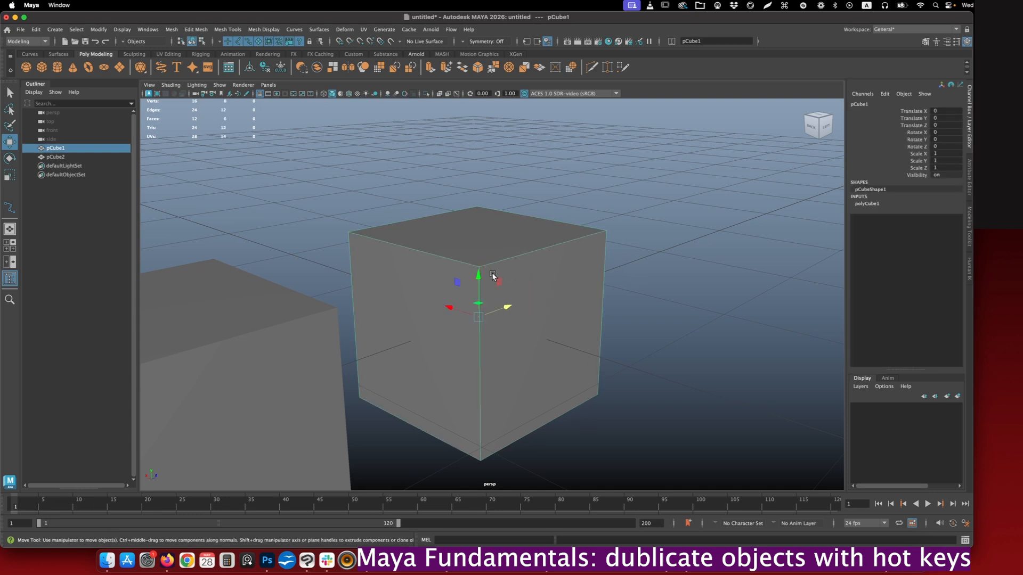
{"action": "key", "text": "shift+d"}
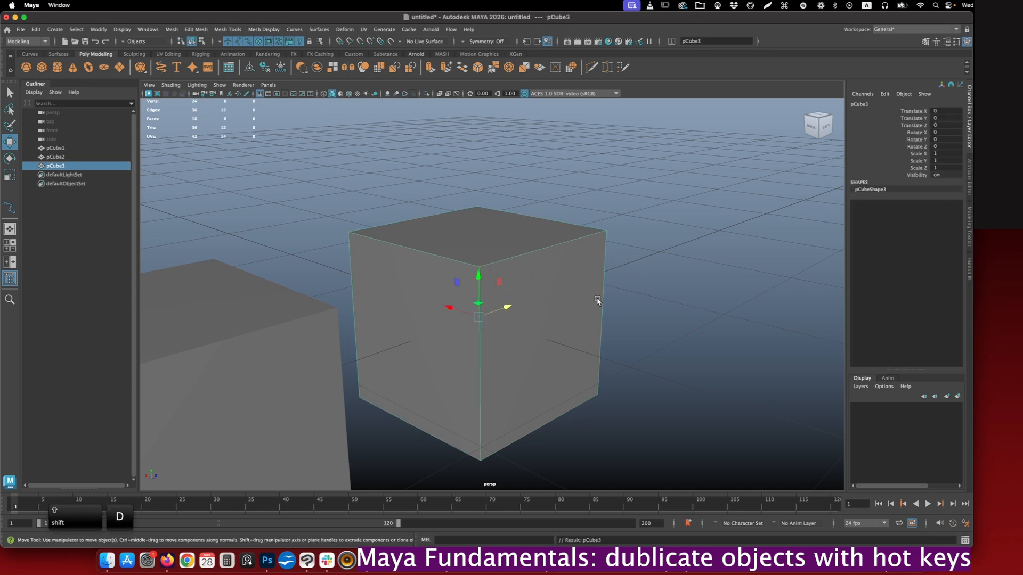
{"action": "left_click", "coordinate": [53, 149]}
{"action": "left_click", "coordinate": [59, 167]}
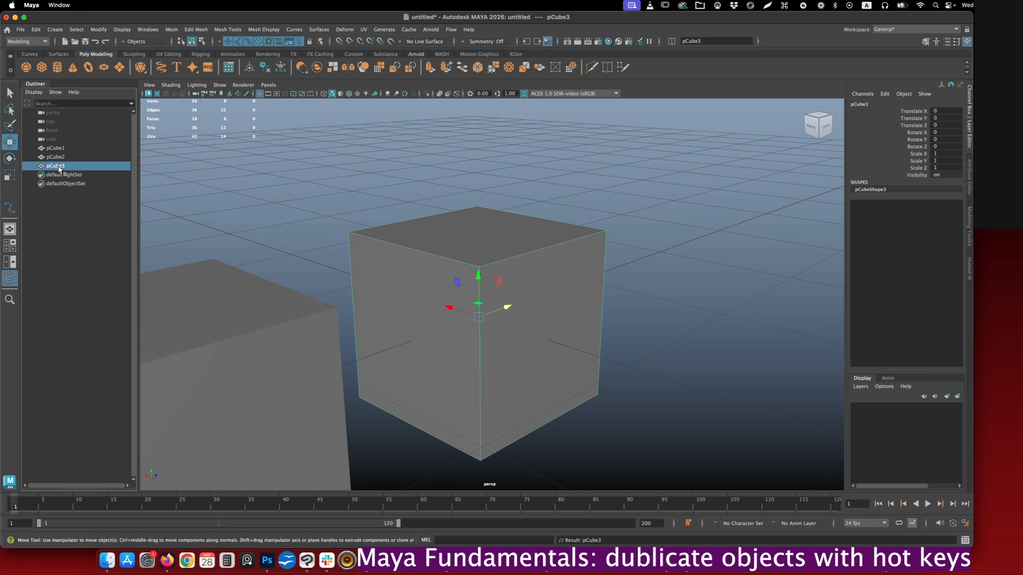
{"action": "left_click", "coordinate": [60, 149]}
{"action": "left_click", "coordinate": [57, 167]}
- Move one of the two overlapping cubes along the Z axis, clear of its copy and away from pCube2
{"action": "scroll", "coordinate": [341, 235], "scroll_direction": "up", "scroll_amount": 3}
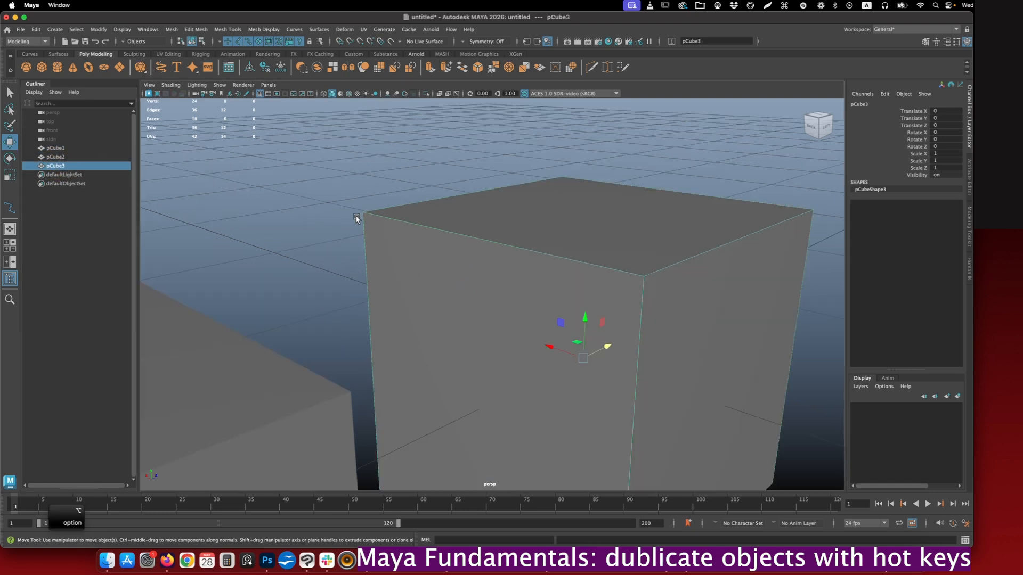
{"action": "left_click_drag", "start_coordinate": [358, 219], "coordinate": [351, 214], "text": "alt"}
{"action": "scroll", "coordinate": [369, 264], "scroll_direction": "up", "scroll_amount": 3}
{"action": "left_click_drag", "start_coordinate": [370, 267], "coordinate": [379, 233], "text": "alt"}
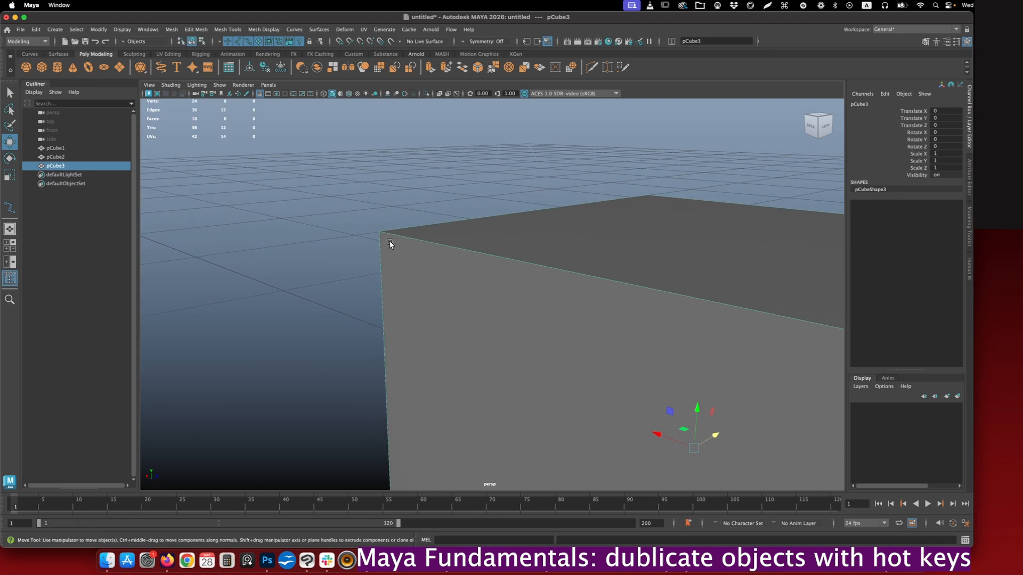
{"action": "left_click_drag", "start_coordinate": [432, 330], "coordinate": [404, 282], "text": "alt"}
{"action": "left_click", "coordinate": [242, 313]}
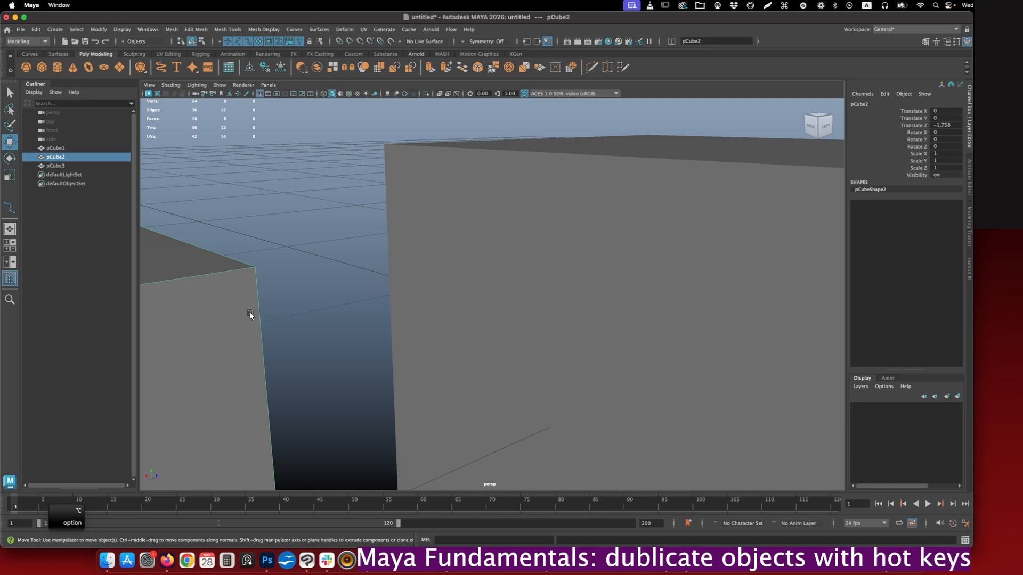
{"action": "left_click", "coordinate": [443, 258]}
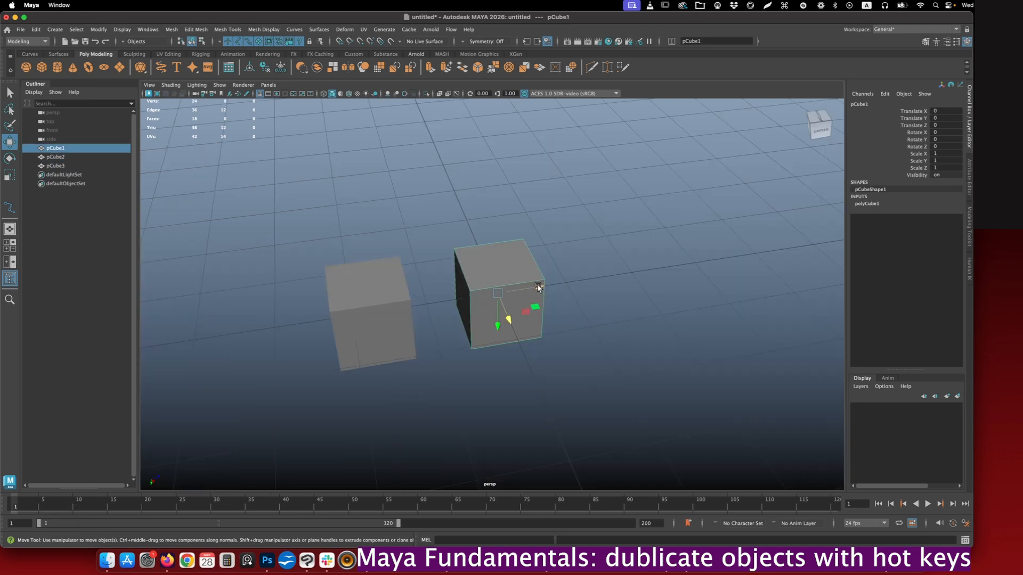
{"action": "left_click_drag", "start_coordinate": [538, 286], "coordinate": [702, 281]}
{"action": "left_click", "coordinate": [605, 320]}
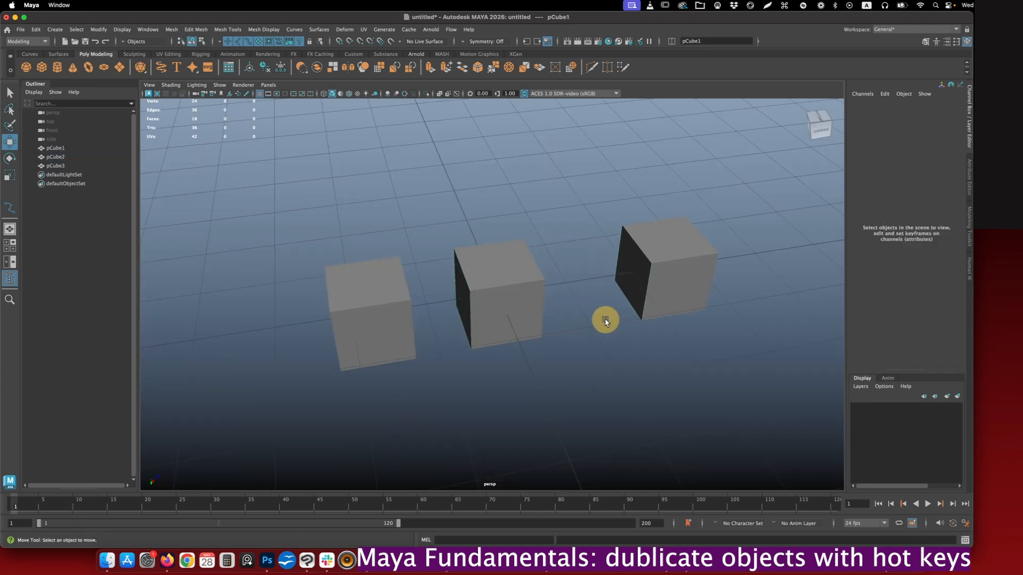
- Duplicate the middle cube with Duplicate with Transform and move the copy beside it along negative X, leaving a narrow gap
{"action": "left_click", "coordinate": [521, 297]}
{"action": "mouse_move", "coordinate": [554, 311]}
{"action": "left_mouse_down", "text": "alt"}
{"action": "mouse_move", "coordinate": [593, 311]}
{"action": "mouse_move", "coordinate": [564, 317]}
{"action": "left_mouse_up", "text": "alt"}
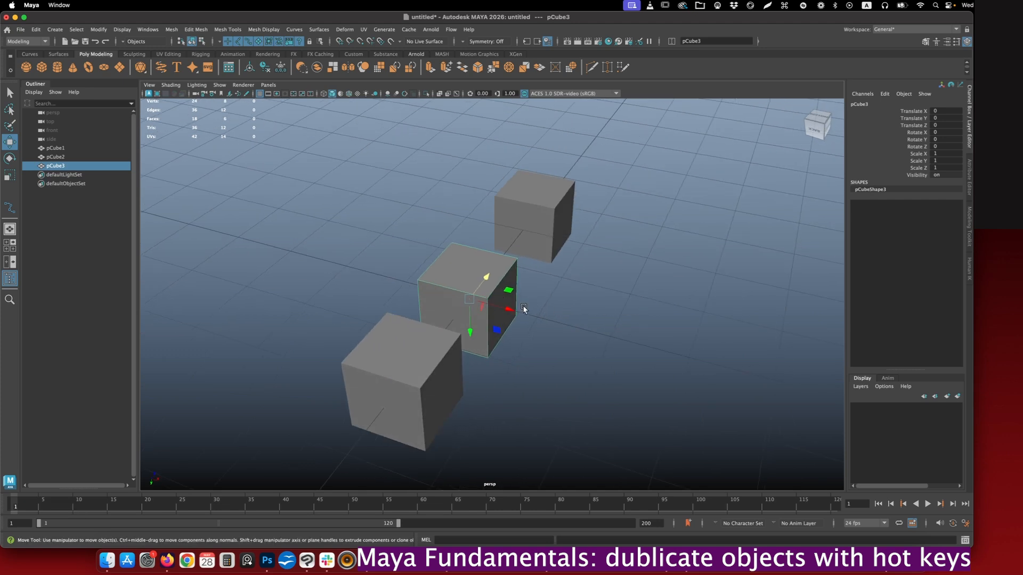
{"action": "key", "text": "alt"}
{"action": "middle_click_drag", "start_coordinate": [557, 304], "coordinate": [613, 300], "text": "alt"}
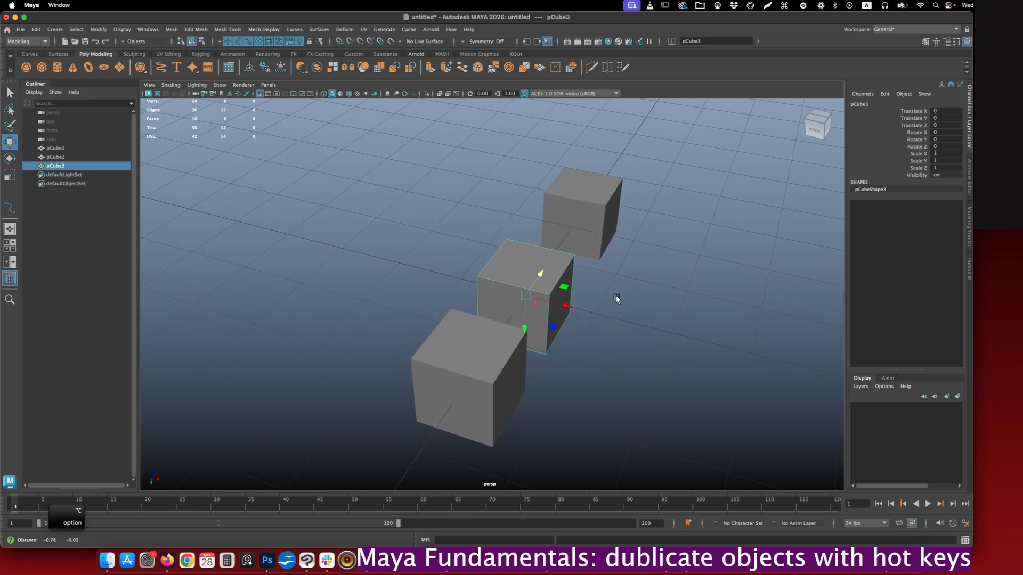
{"action": "key", "text": "shift+d"}
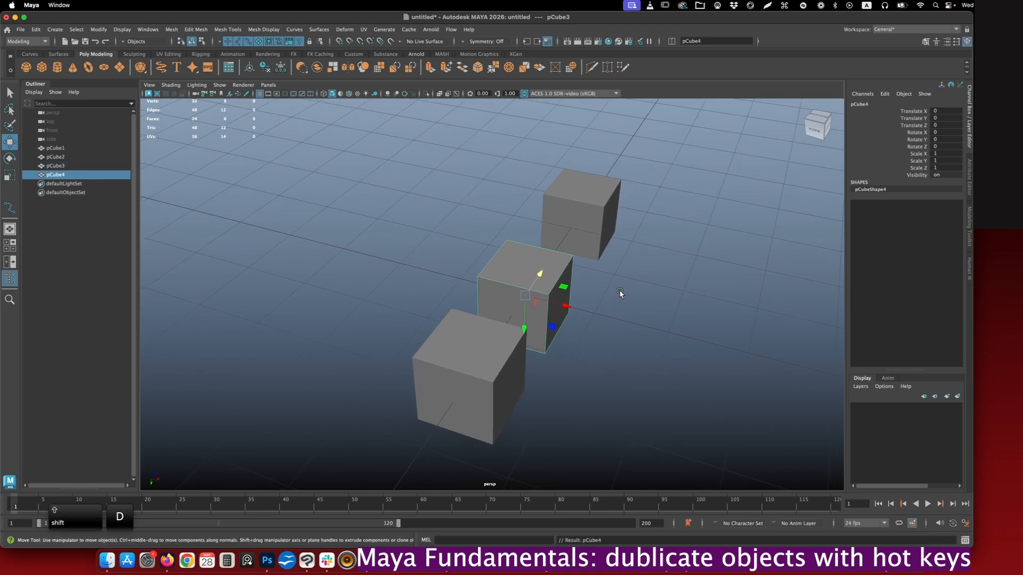
{"action": "left_click_drag", "start_coordinate": [568, 308], "coordinate": [435, 271]}
- Repeat Duplicate with Transform six times to extend the row of evenly spaced cubes along X to about -7.795
{"action": "key", "text": "shift"}
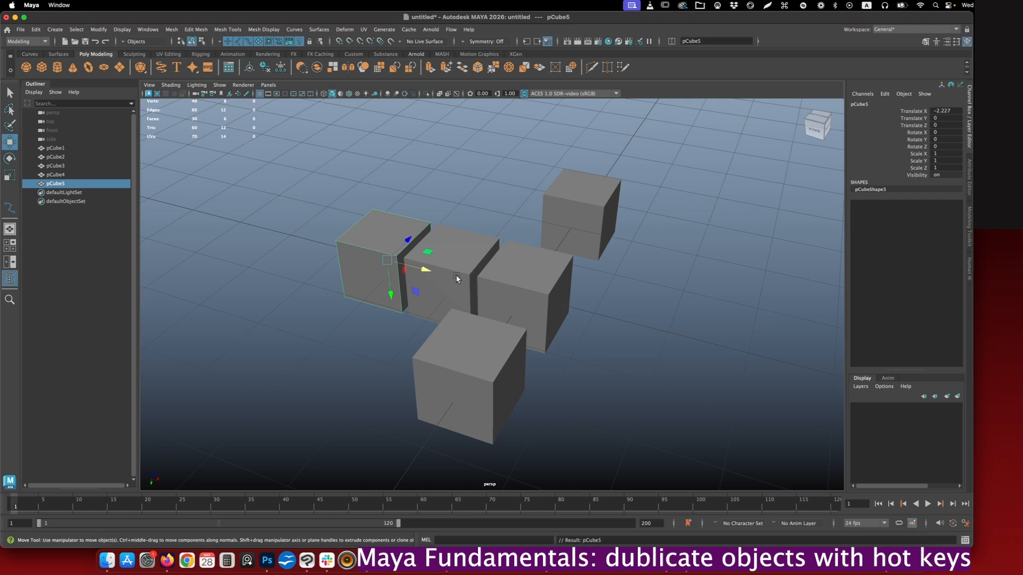
{"action": "key", "text": "shift+d"}
{"action": "key", "text": "shift+d"}
{"action": "key", "text": "shift+d"}
{"action": "key", "text": "shift+d"}
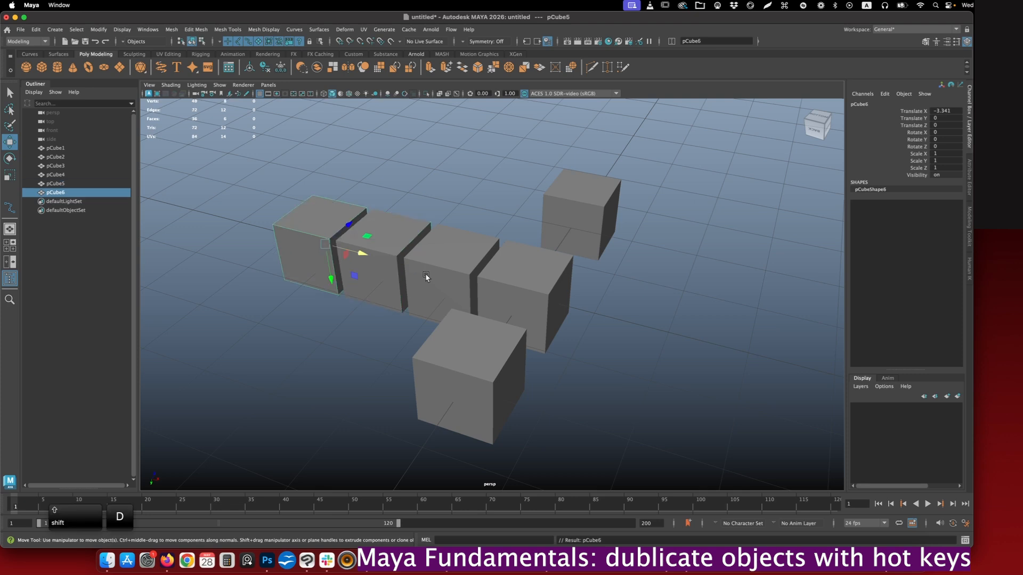
{"action": "key", "text": "shift+d"}
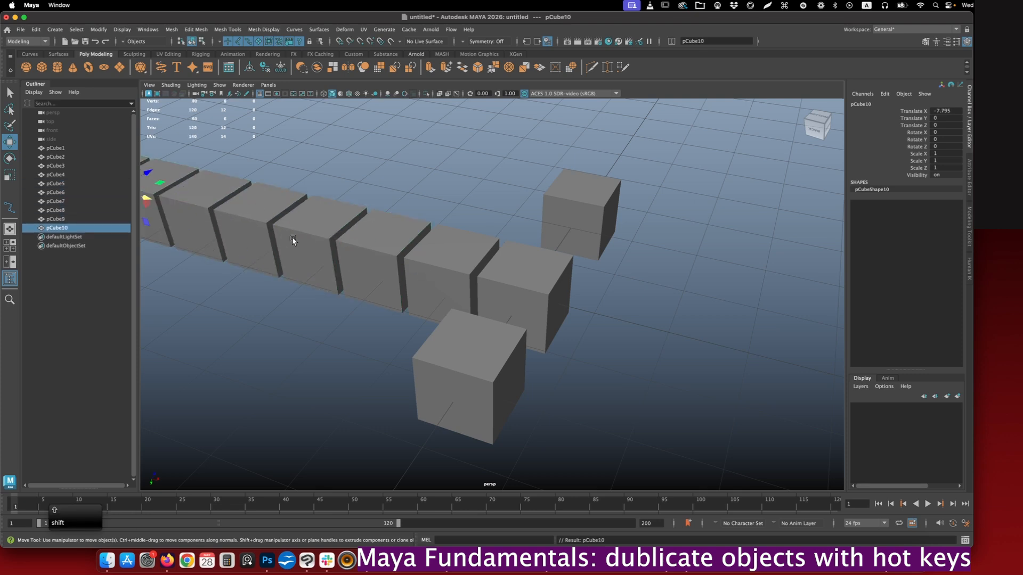
{"action": "left_click_drag", "start_coordinate": [296, 238], "coordinate": [646, 312], "text": "alt"}
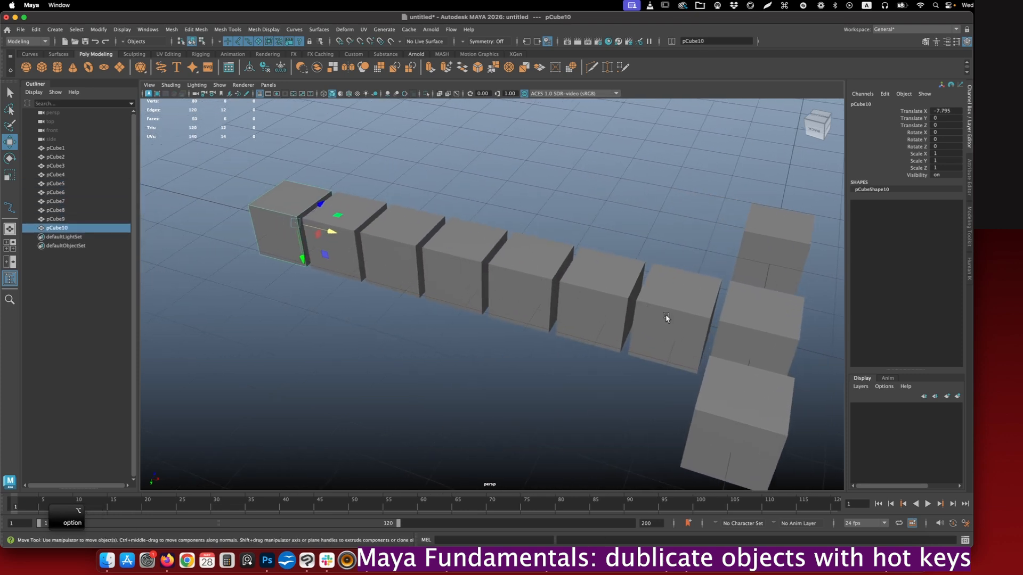
- Duplicate the row's end cube pCube3, move the copy to about -1.172 in Z, and duplicate that copy with plain Duplicate
{"action": "middle_click_drag", "start_coordinate": [375, 271], "coordinate": [509, 324], "text": "alt"}
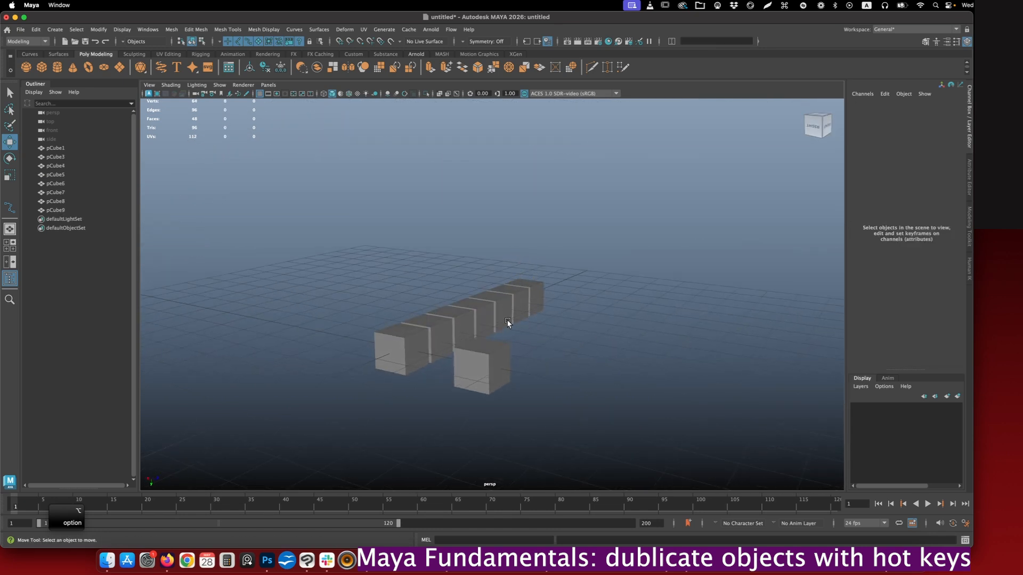
{"action": "left_click", "coordinate": [424, 340]}
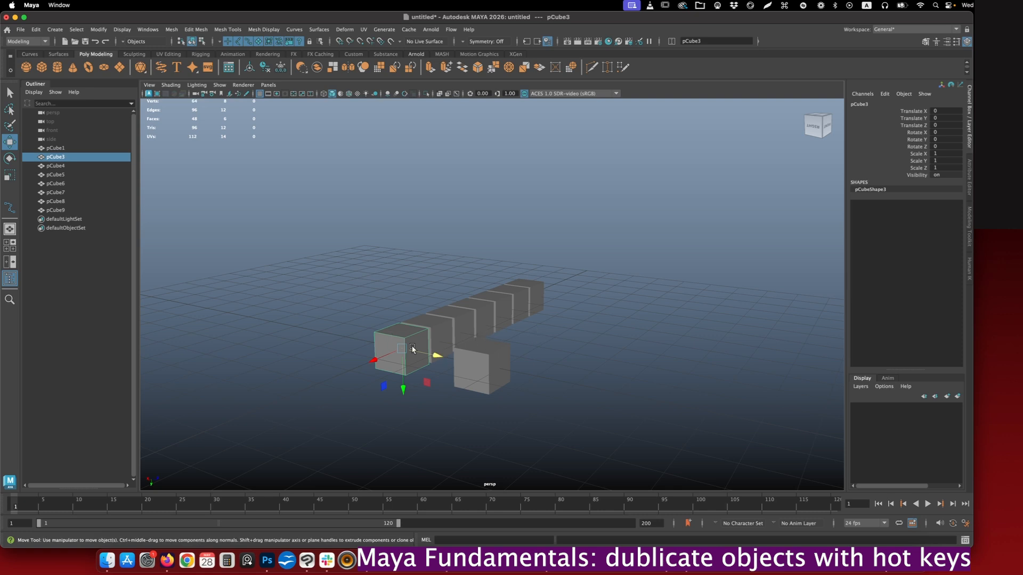
{"action": "key", "text": "super+d"}
{"action": "left_click_drag", "start_coordinate": [437, 358], "coordinate": [400, 348]}
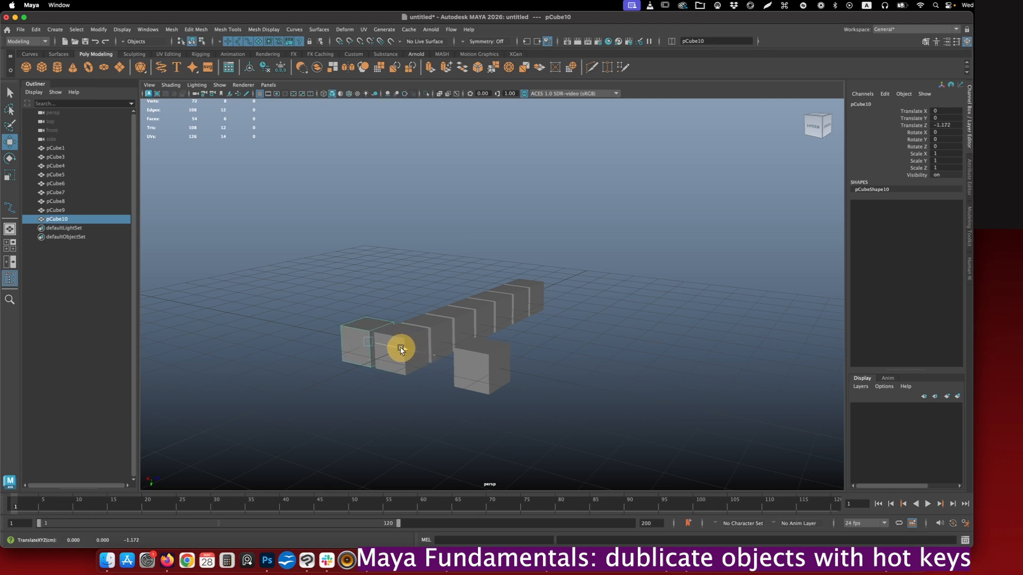
{"action": "key", "text": "super+d"}
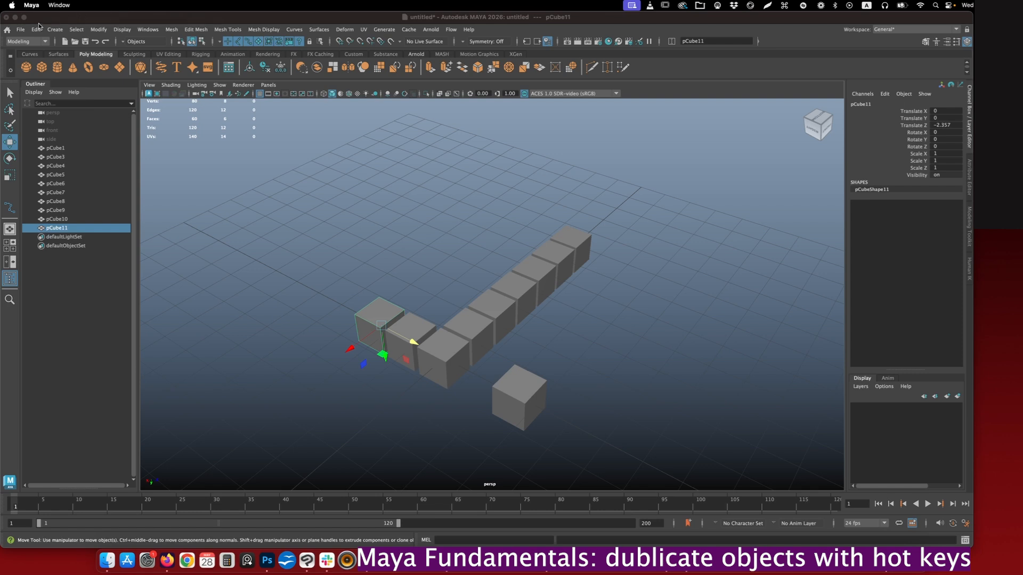
- Review the available Duplicate, Duplicate Special and Duplicate with Transform commands
{"action": "left_click", "coordinate": [37, 29]}
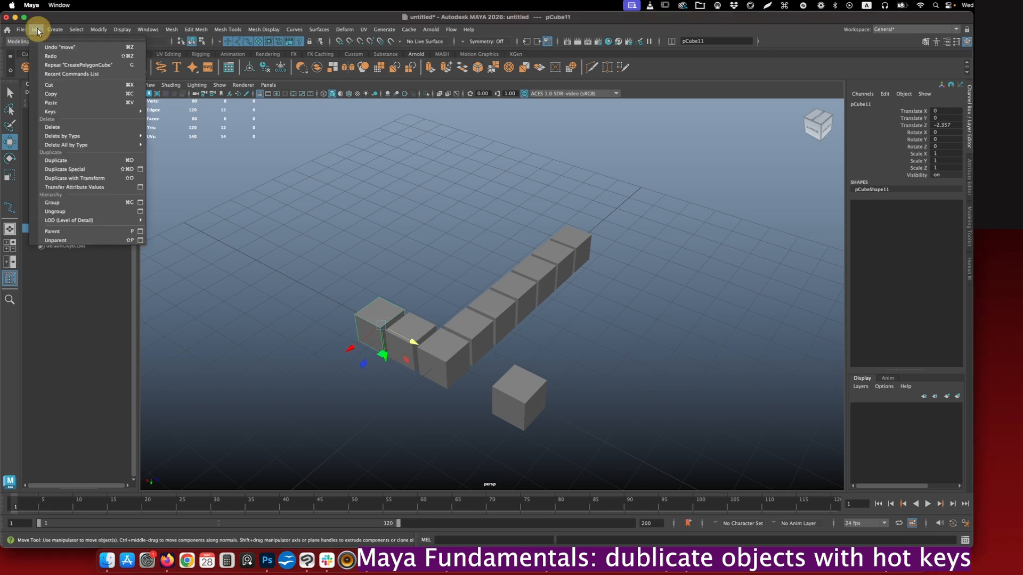
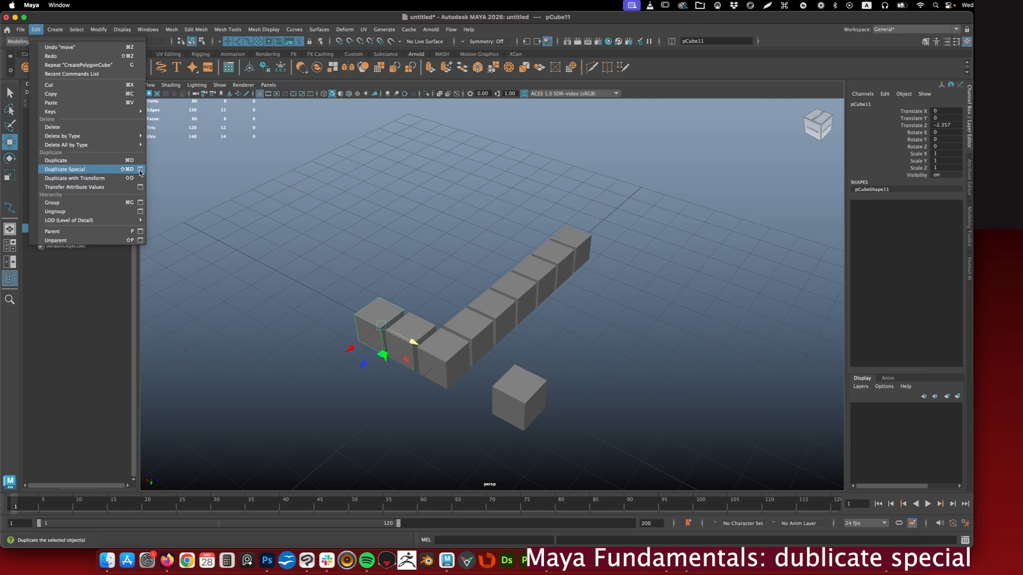
- Duplicate the cube with Duplicate Special using Copy geometry type and move the copy to about 2.848 in X
{"action": "left_click", "coordinate": [140, 171]}
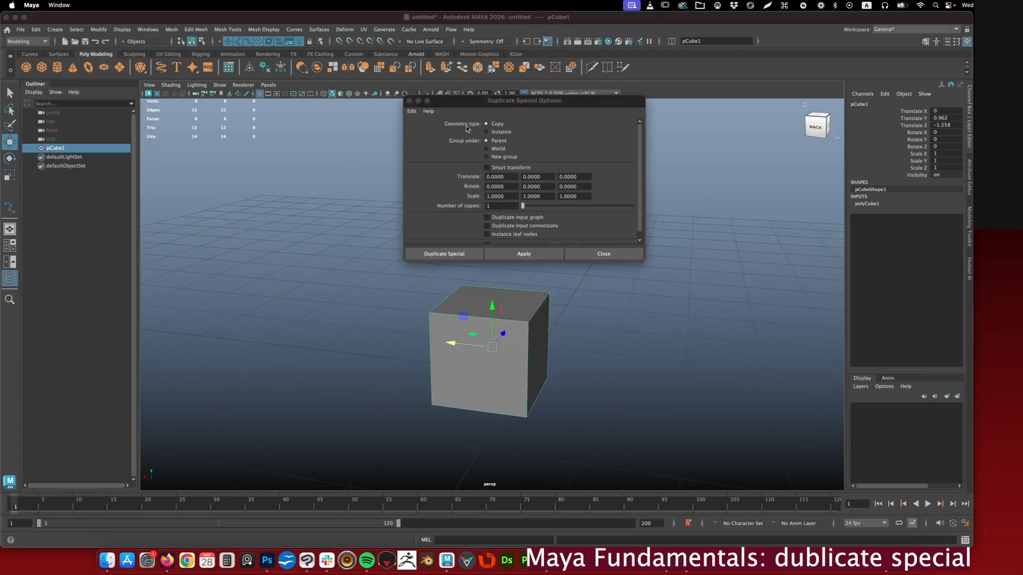
{"action": "left_click", "coordinate": [602, 340]}
{"action": "right_click_drag", "start_coordinate": [566, 341], "coordinate": [559, 320], "text": "alt"}
{"action": "left_click", "coordinate": [505, 324]}
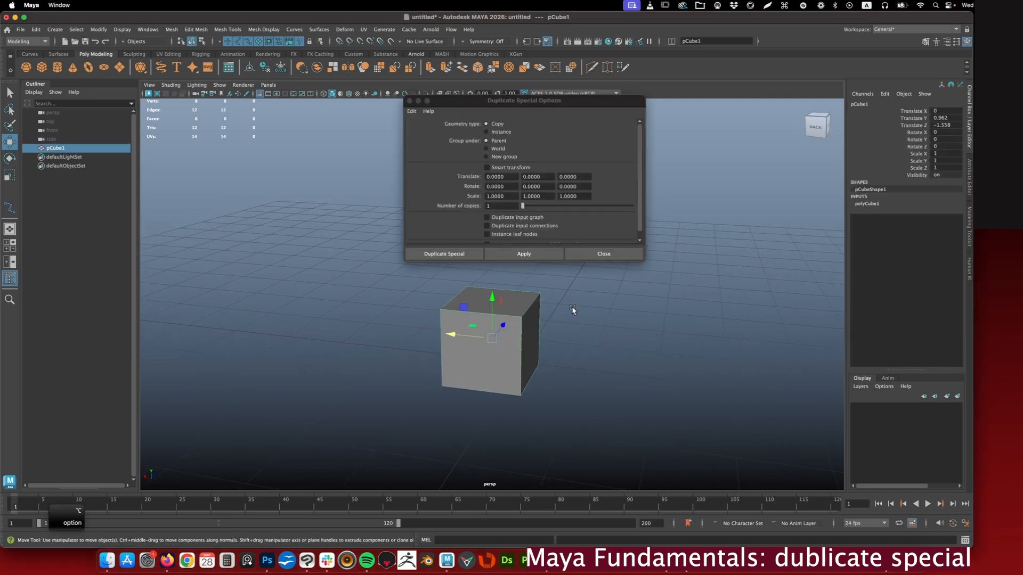
{"action": "left_click", "coordinate": [514, 254]}
{"action": "left_click_drag", "start_coordinate": [459, 336], "coordinate": [261, 301]}
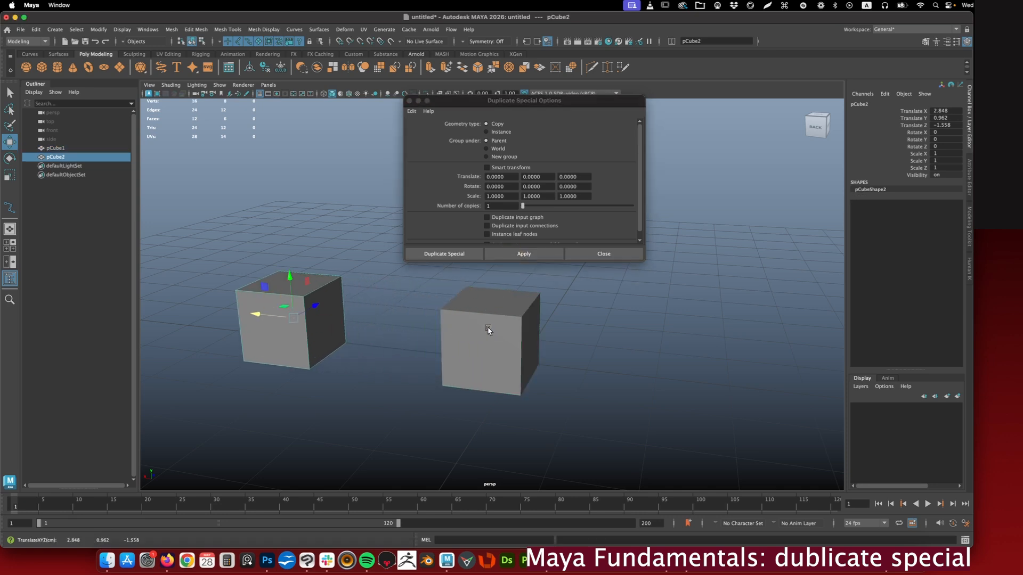
- Duplicate the original cube pCube1 as an Instance with Duplicate Special and move the instance to about -2.17 in X
{"action": "left_click", "coordinate": [488, 330]}
{"action": "left_click", "coordinate": [494, 133]}
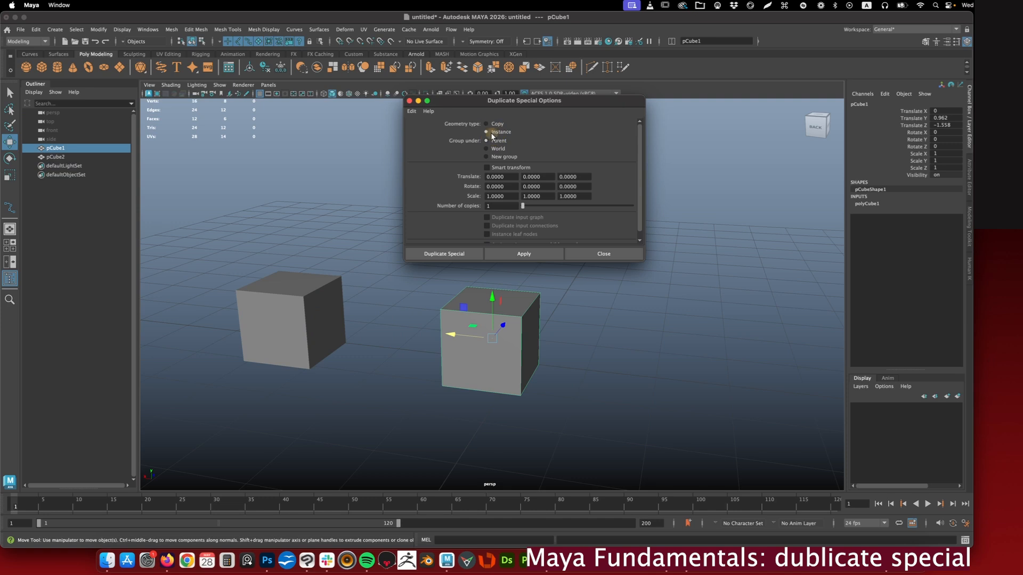
{"action": "left_click", "coordinate": [523, 260]}
{"action": "left_click_drag", "start_coordinate": [451, 335], "coordinate": [625, 348]}
- Extrude the top face of the original cube pCube1 and shift it sideways along X to form a slanted block
{"action": "left_click", "coordinate": [485, 337]}
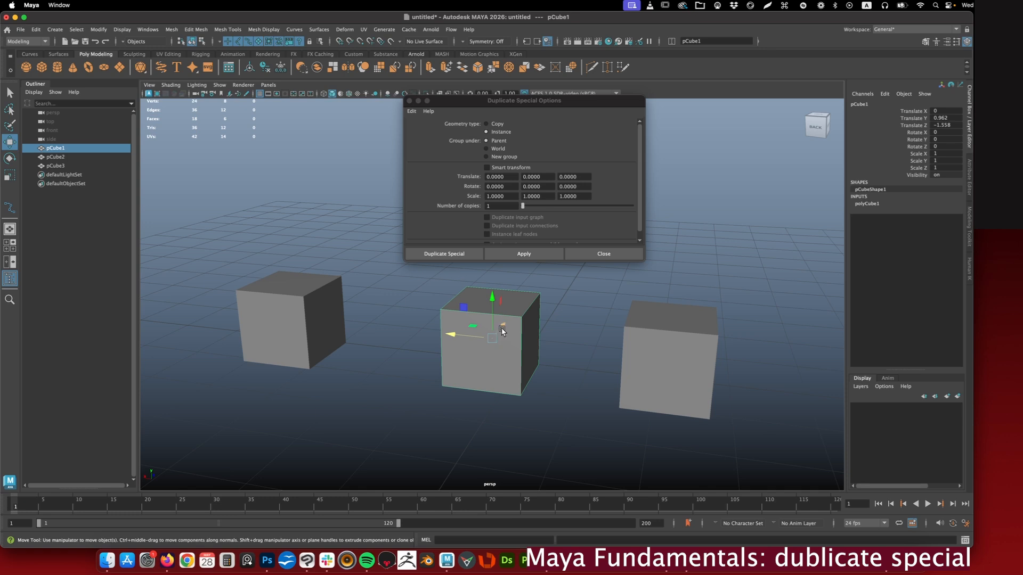
{"action": "right_click", "coordinate": [498, 326]}
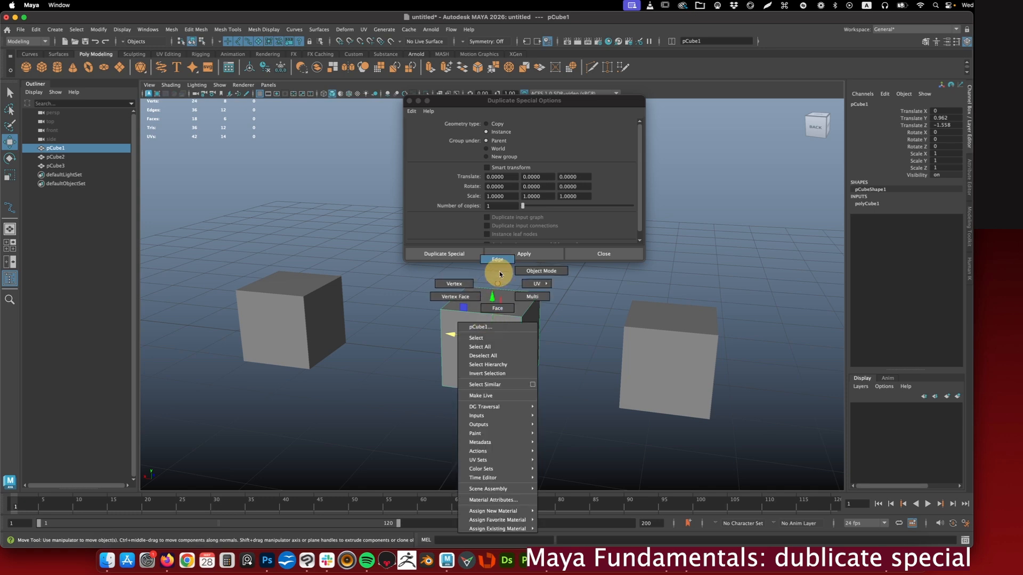
{"action": "left_click", "coordinate": [498, 307]}
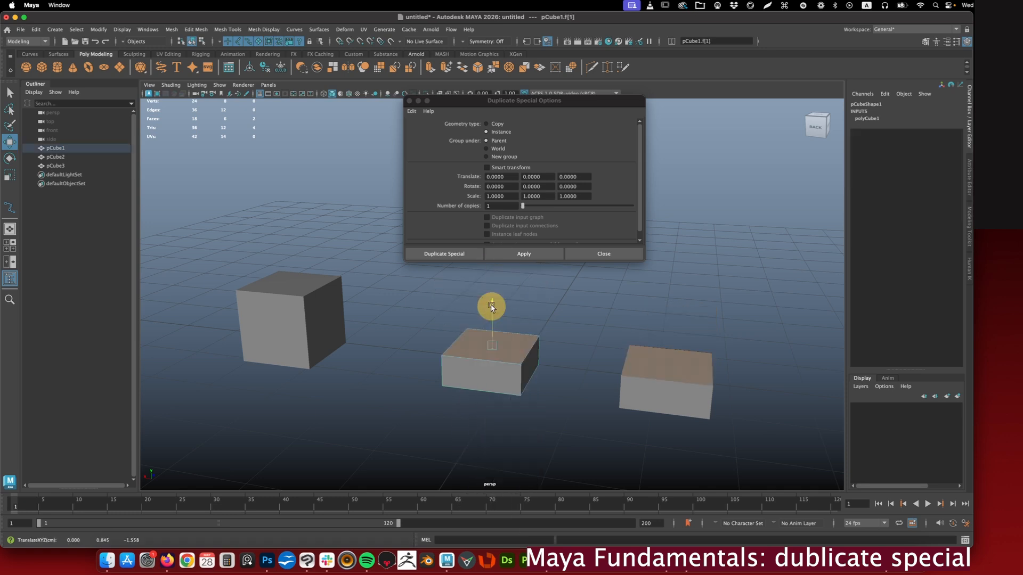
{"action": "left_click_drag", "start_coordinate": [490, 307], "coordinate": [433, 303]}
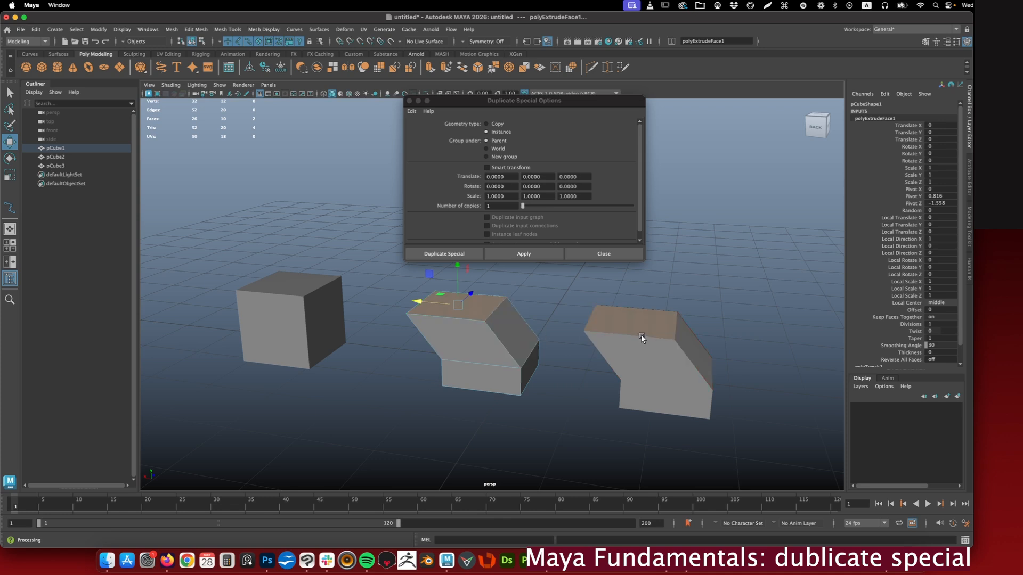
{"action": "left_click_drag", "start_coordinate": [520, 309], "coordinate": [531, 296], "text": "alt"}
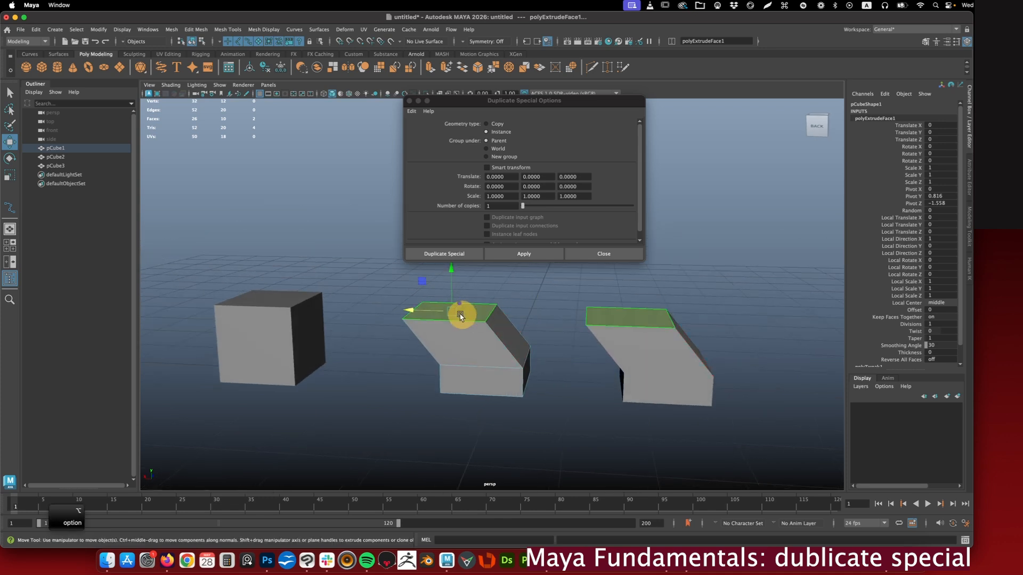
- Lower the top face of instance pCube3 to about 1.143 in Y, and move the plain copy pCube2 to about 0.901 in Y
{"action": "left_click", "coordinate": [672, 350]}
{"action": "mouse_move", "coordinate": [639, 289]}
{"action": "right_mouse_down"}
{"action": "mouse_move", "coordinate": [641, 316]}
{"action": "mouse_move", "coordinate": [640, 307]}
{"action": "right_mouse_up"}
{"action": "right_click_drag", "start_coordinate": [640, 307], "coordinate": [640, 309]}
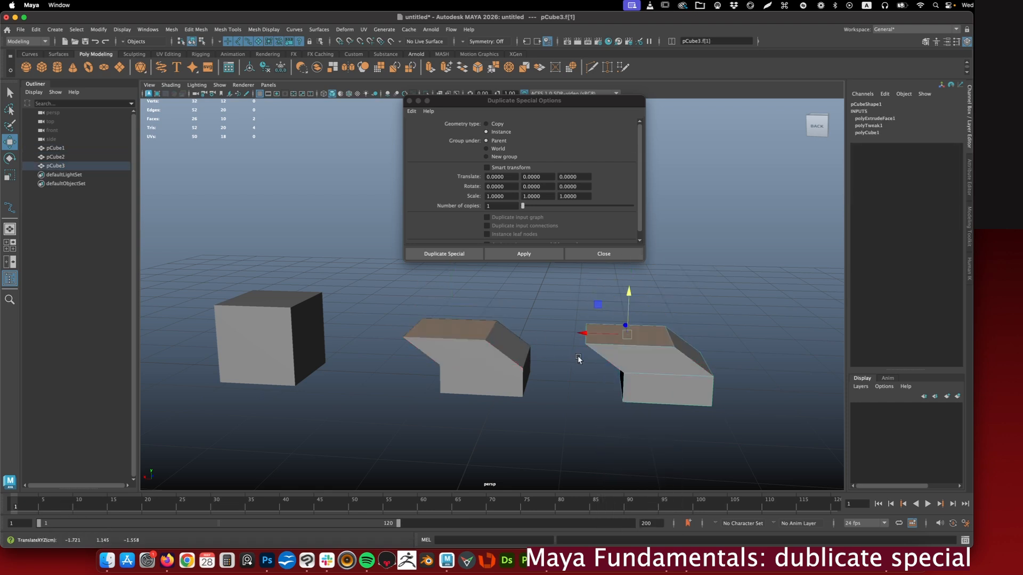
{"action": "left_click", "coordinate": [274, 309]}
{"action": "left_click_drag", "start_coordinate": [277, 301], "coordinate": [372, 308], "text": "alt"}
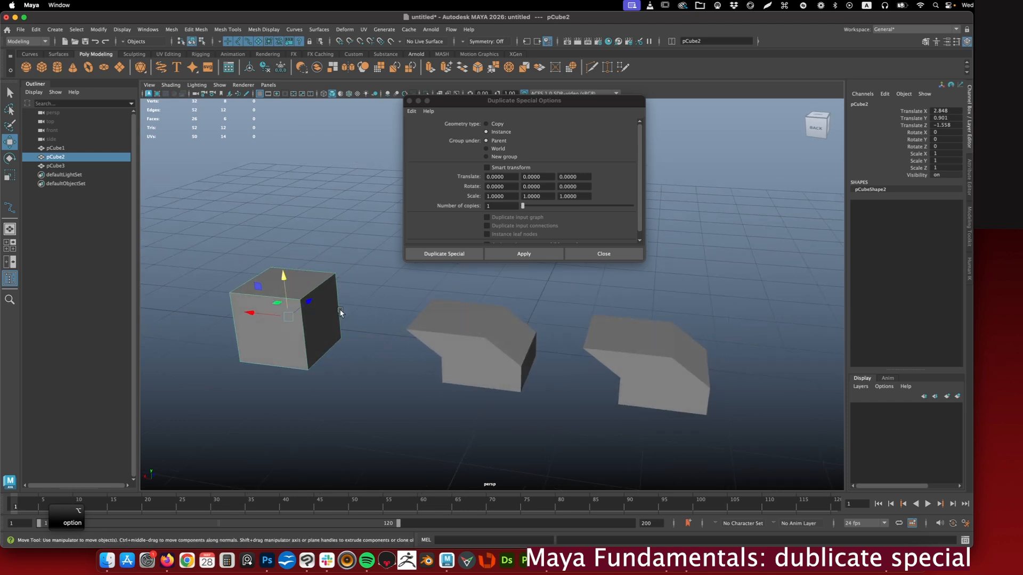
- Compare the shape nodes and input history of the original pCube1 and its instance pCube3
{"action": "left_click", "coordinate": [487, 355]}
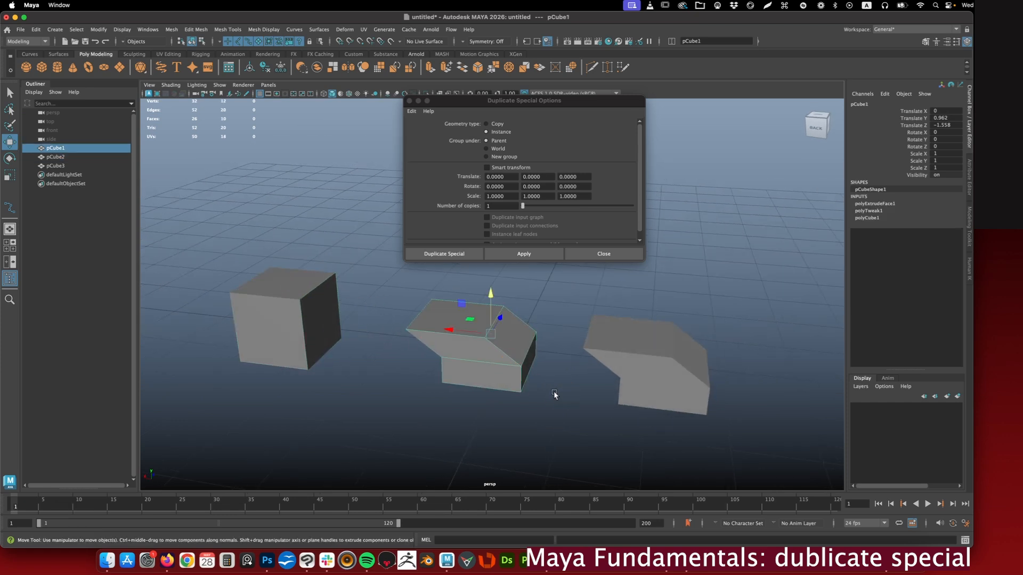
{"action": "left_click", "coordinate": [621, 359]}
{"action": "left_click_drag", "start_coordinate": [621, 359], "coordinate": [555, 333], "text": "alt"}
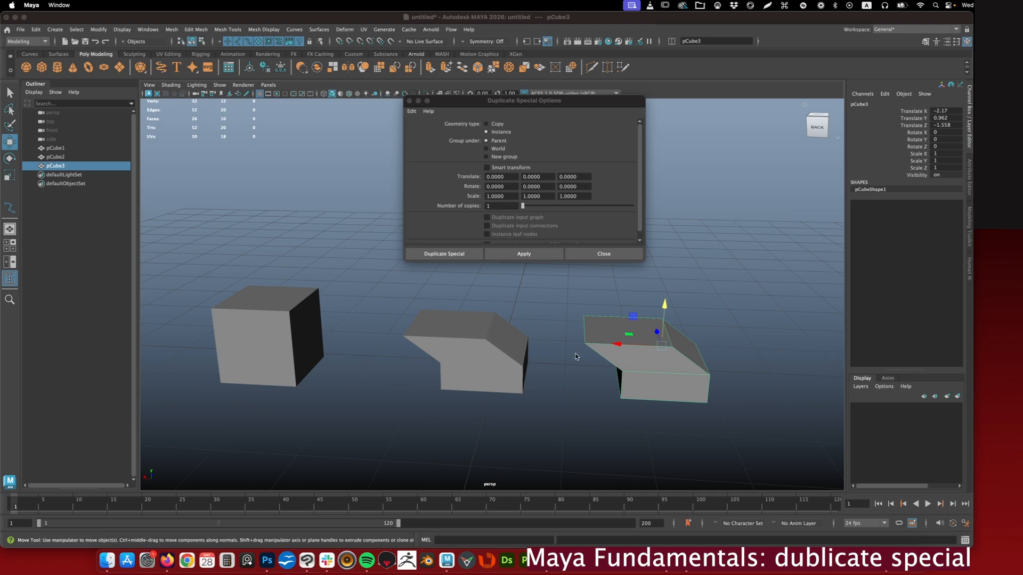
{"action": "left_click", "coordinate": [527, 343]}
{"action": "left_click", "coordinate": [621, 358]}
{"action": "left_click", "coordinate": [526, 342]}
{"action": "left_click", "coordinate": [619, 349]}
{"action": "left_click", "coordinate": [496, 338]}
{"action": "left_click", "coordinate": [624, 349]}
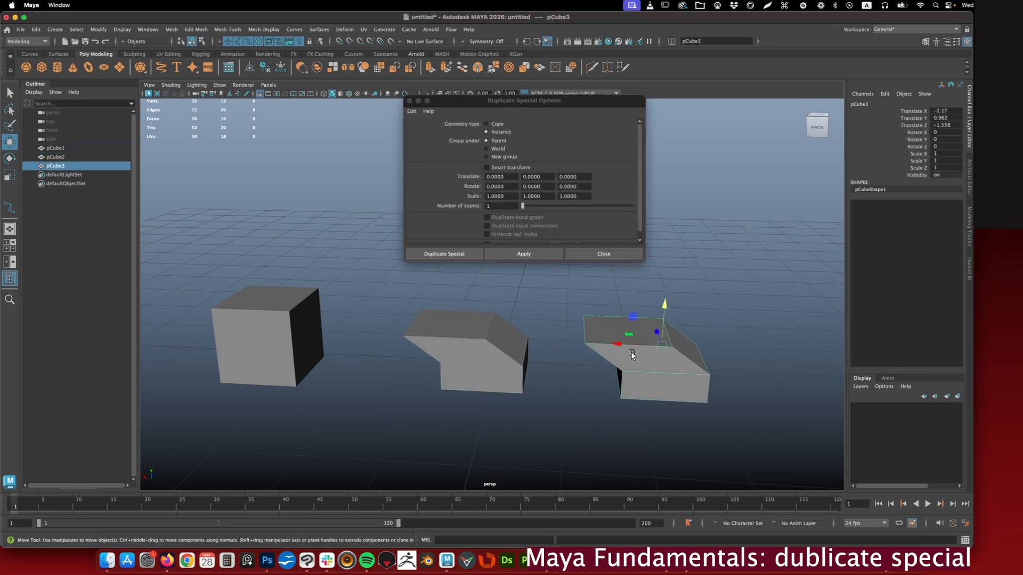
{"action": "left_click_drag", "start_coordinate": [545, 338], "coordinate": [587, 346], "text": "alt"}
- Convert the instance pCube3 into an independent object with Instance to Object
{"action": "left_click", "coordinate": [99, 29]}
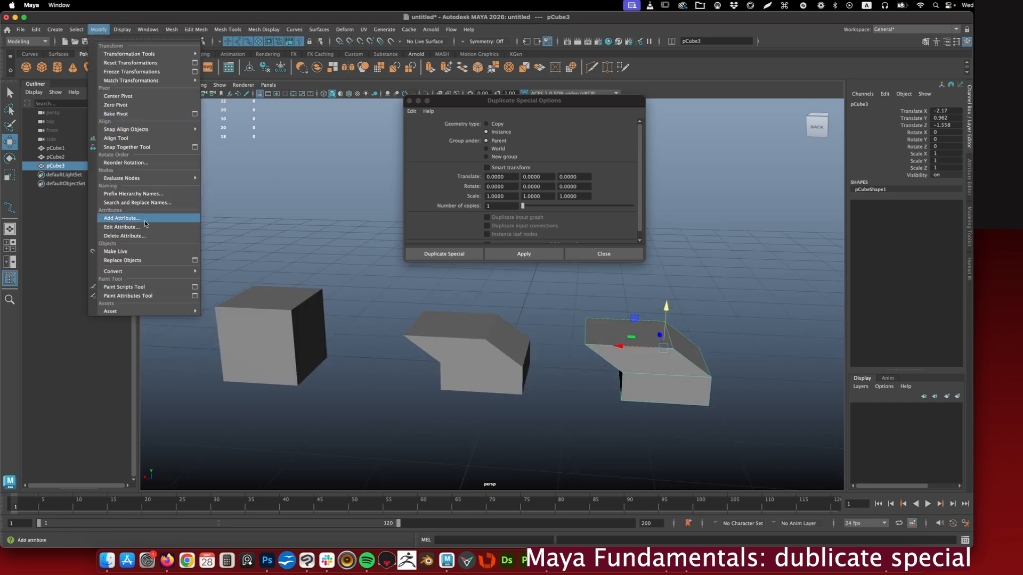
{"action": "mouse_move", "coordinate": [144, 272]}
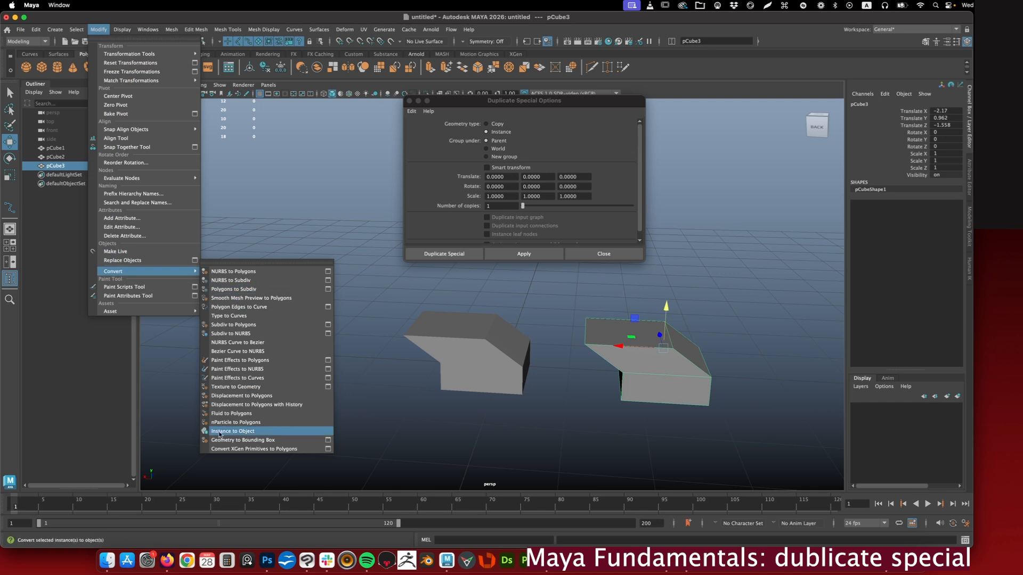
{"action": "left_click", "coordinate": [233, 433]}
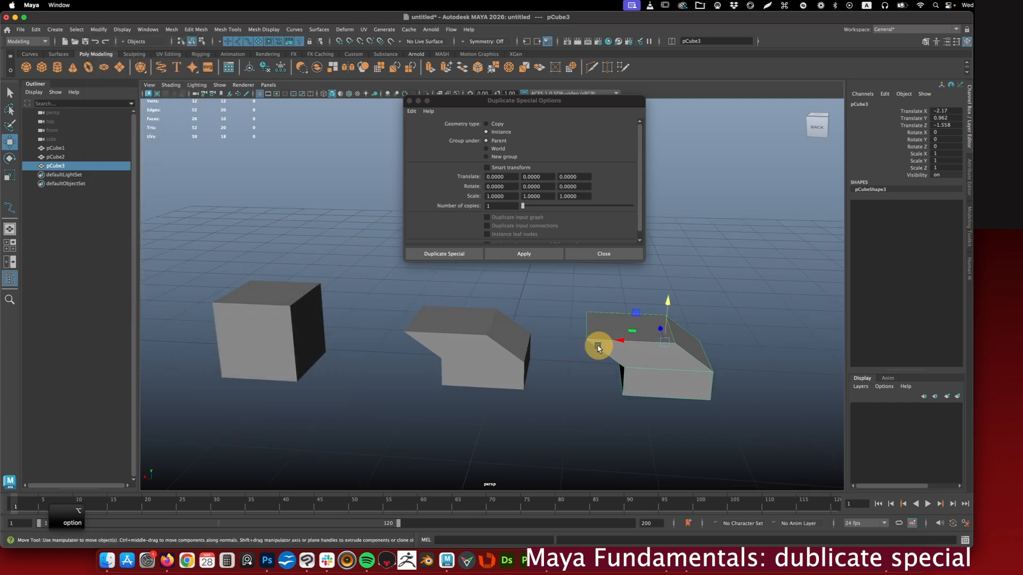
- Raise the top face of pCube1 to about 1.365 in Y and pull its lower side face out to about -2.598 in Z
{"action": "left_click", "coordinate": [498, 344]}
{"action": "mouse_move", "coordinate": [477, 323]}
{"action": "right_mouse_down"}
{"action": "mouse_move", "coordinate": [474, 304]}
{"action": "mouse_move", "coordinate": [468, 315]}
{"action": "right_mouse_up"}
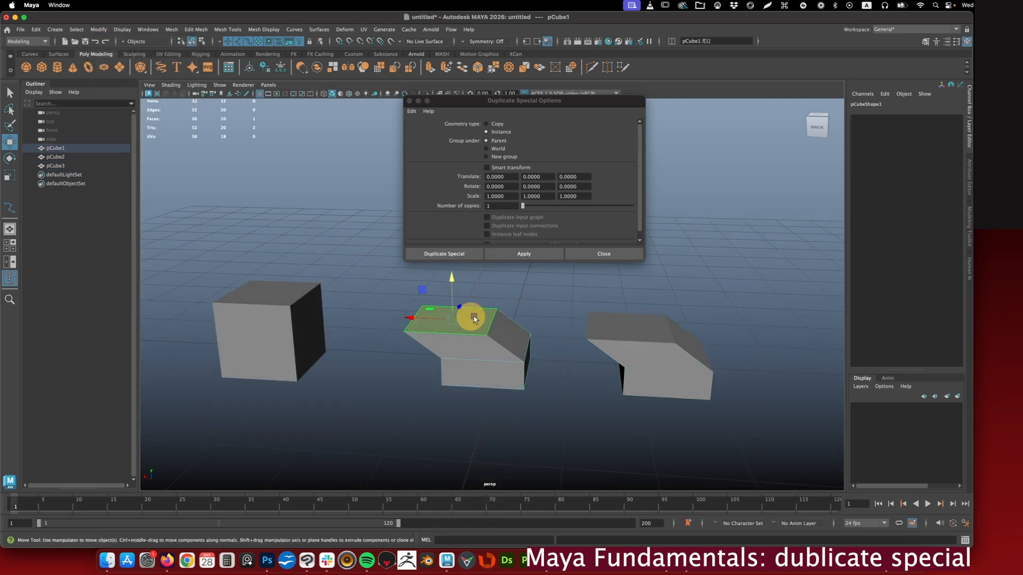
{"action": "left_click_drag", "start_coordinate": [452, 279], "coordinate": [453, 264]}
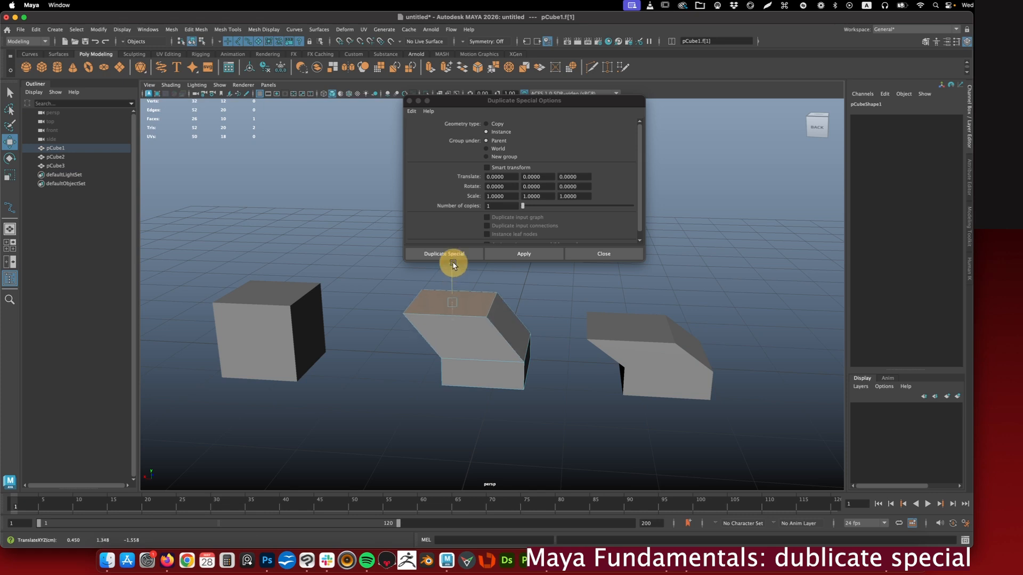
{"action": "left_click", "coordinate": [486, 374]}
{"action": "left_click_drag", "start_coordinate": [487, 360], "coordinate": [478, 373]}
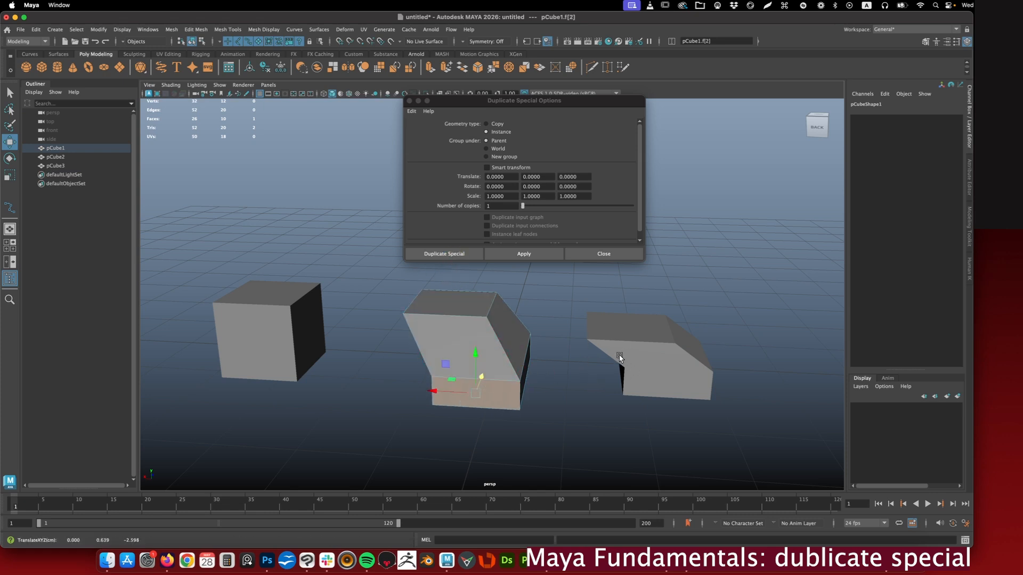
- Replace the two reshaped blocks with a copy of the plain cube at about 0.43 in X, and parent it under pCube2
{"action": "left_click_drag", "start_coordinate": [603, 361], "coordinate": [529, 355], "text": "alt"}
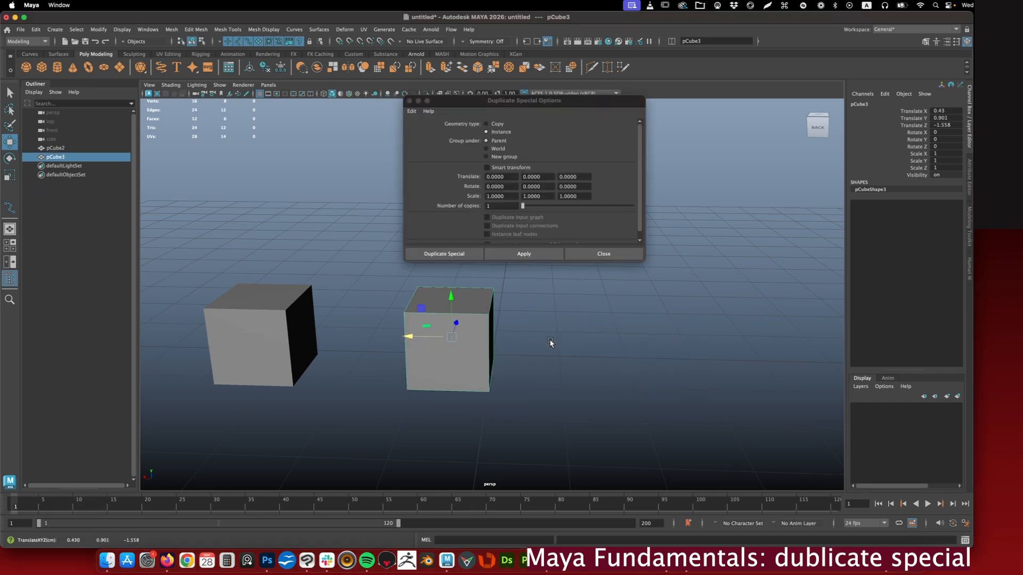
{"action": "right_click", "coordinate": [427, 365]}
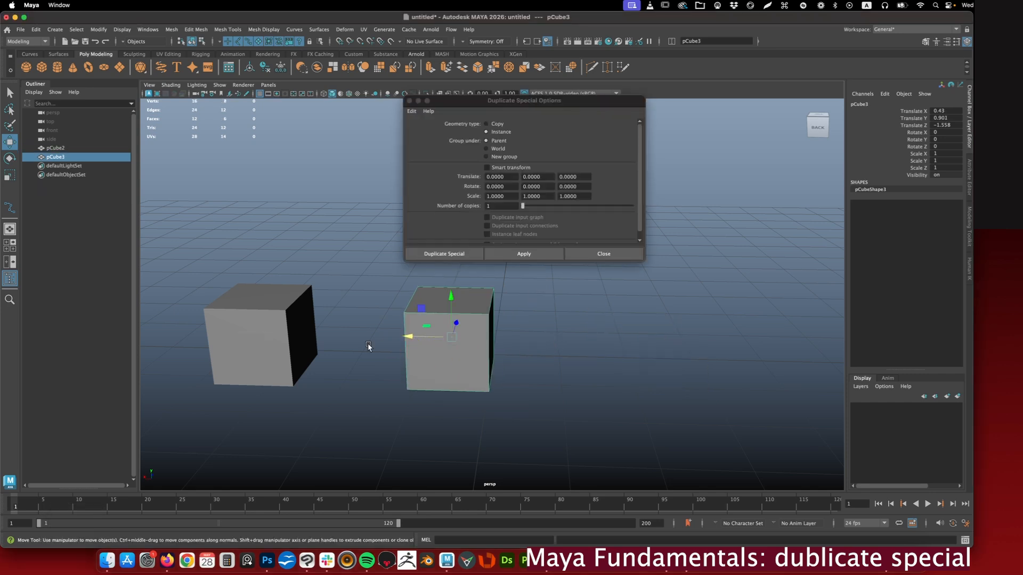
{"action": "left_click", "coordinate": [289, 326], "text": "shift"}
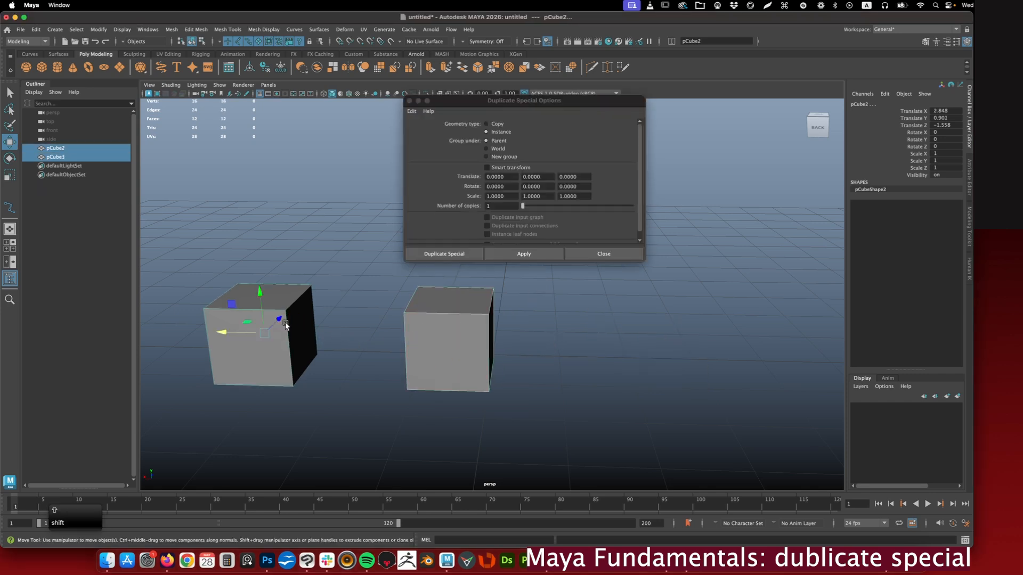
{"action": "key", "text": "p"}
{"action": "left_click", "coordinate": [583, 369]}
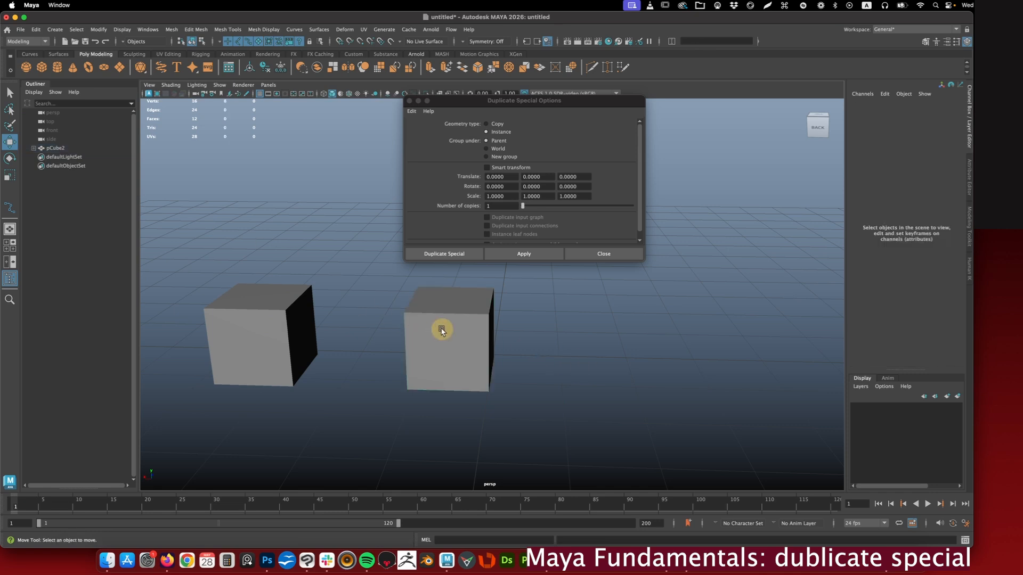
- Expand the pCube2 hierarchy and duplicate its child pCube3 as an instance under the same parent, moved to about -3.769 in local X
{"action": "left_click", "coordinate": [442, 330]}
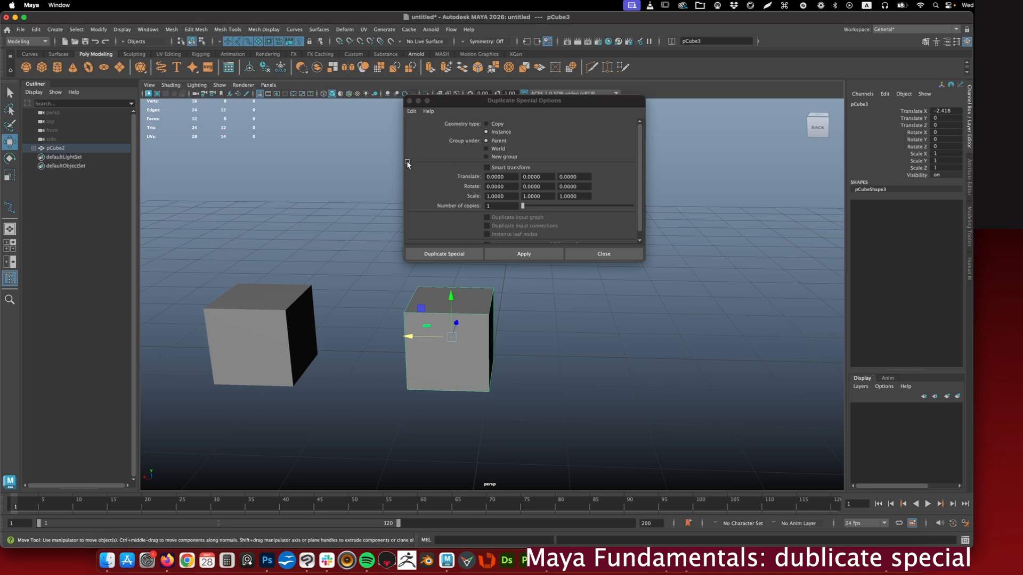
{"action": "left_click", "coordinate": [33, 148]}
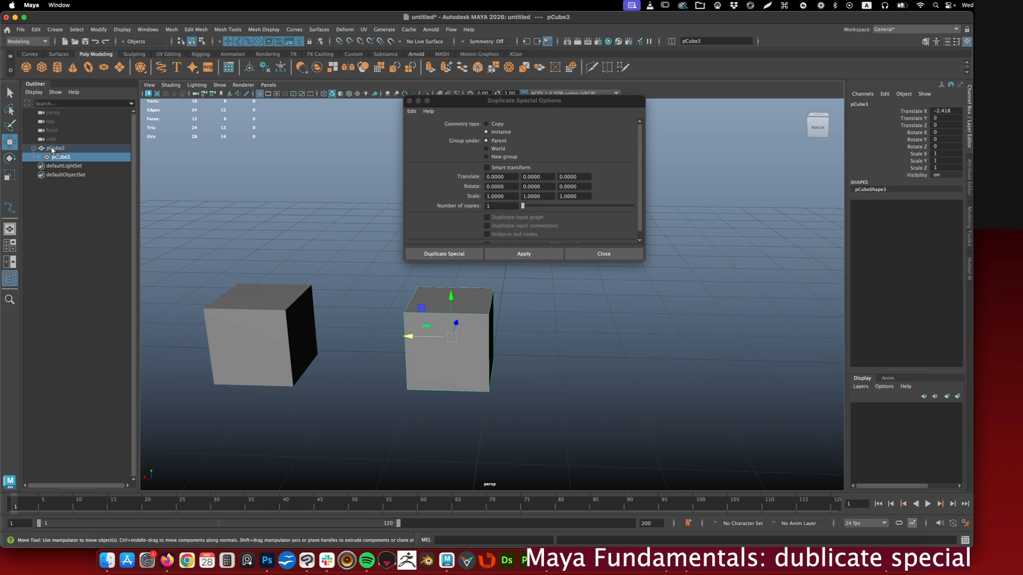
{"action": "left_click", "coordinate": [53, 148]}
{"action": "left_click", "coordinate": [436, 354]}
{"action": "left_click", "coordinate": [541, 346]}
{"action": "left_click", "coordinate": [478, 339]}
{"action": "left_click", "coordinate": [528, 253]}
{"action": "left_click_drag", "start_coordinate": [410, 336], "coordinate": [520, 345]}
{"action": "left_click", "coordinate": [520, 345]}
{"action": "left_click", "coordinate": [462, 341]}
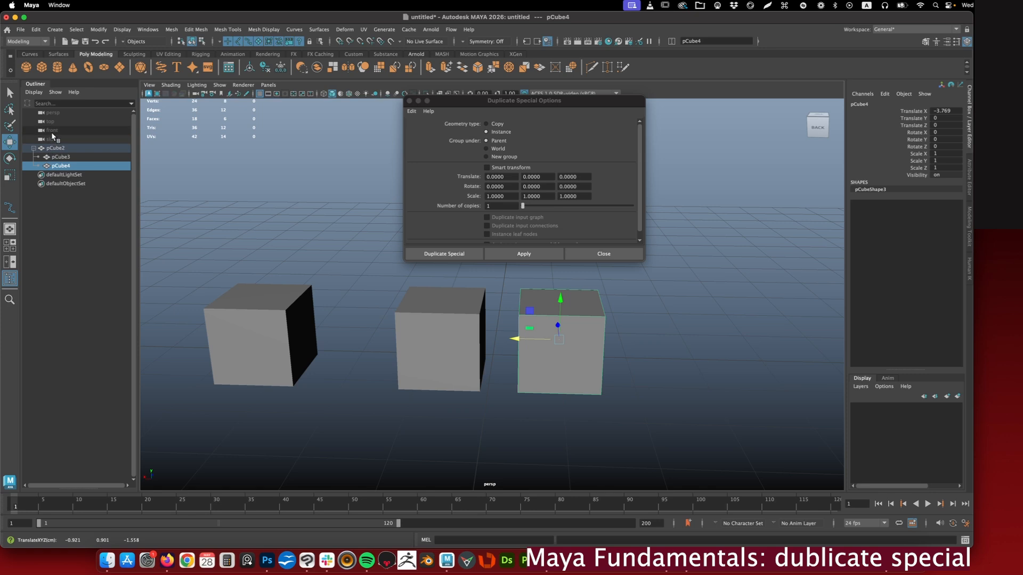
- Duplicate the child pCube4 as an instance grouped under World and move the new cube to about -2.336 in X
{"action": "left_click", "coordinate": [56, 148]}
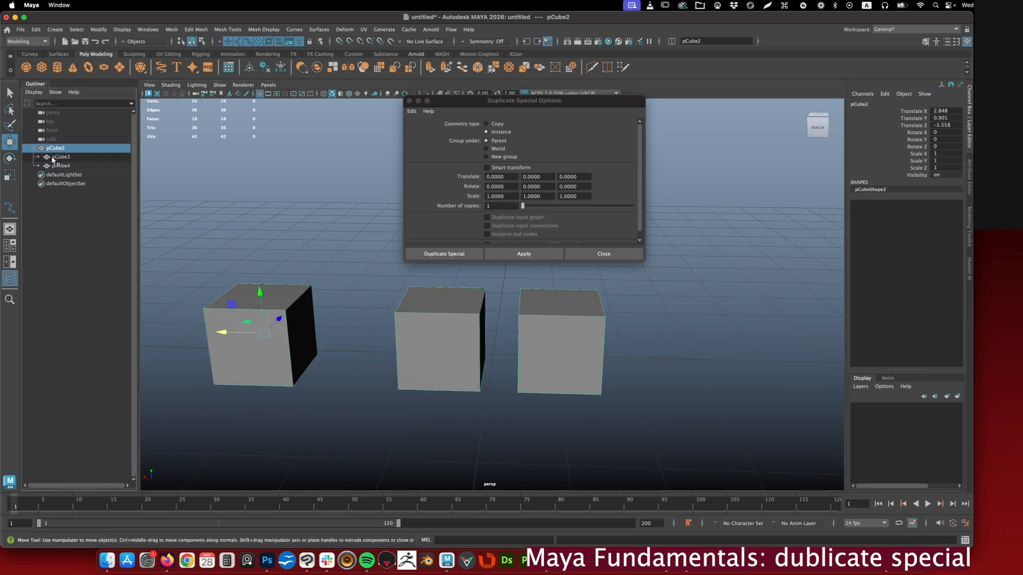
{"action": "left_click", "coordinate": [60, 166]}
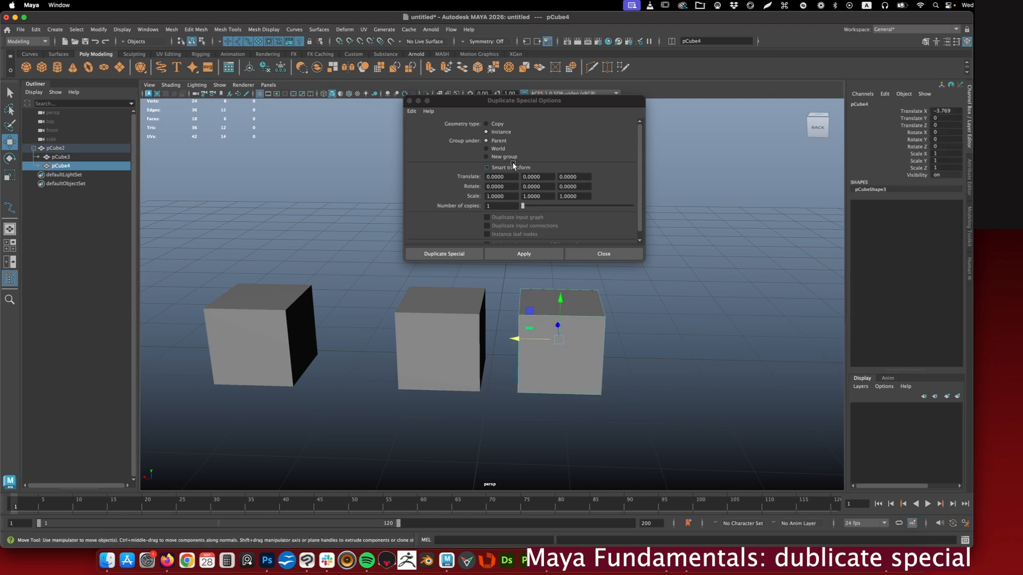
{"action": "left_click", "coordinate": [486, 149]}
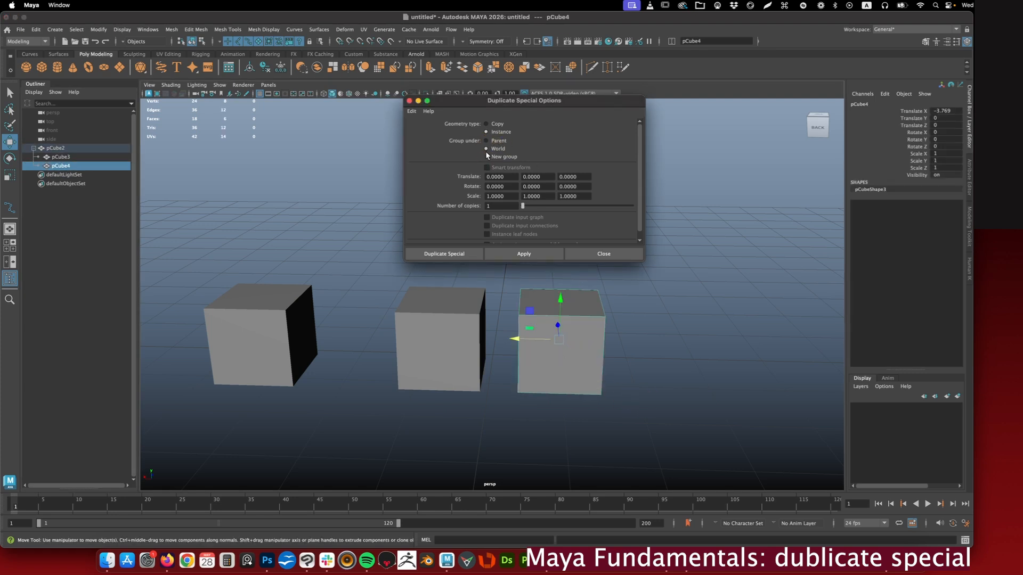
{"action": "left_click", "coordinate": [525, 253]}
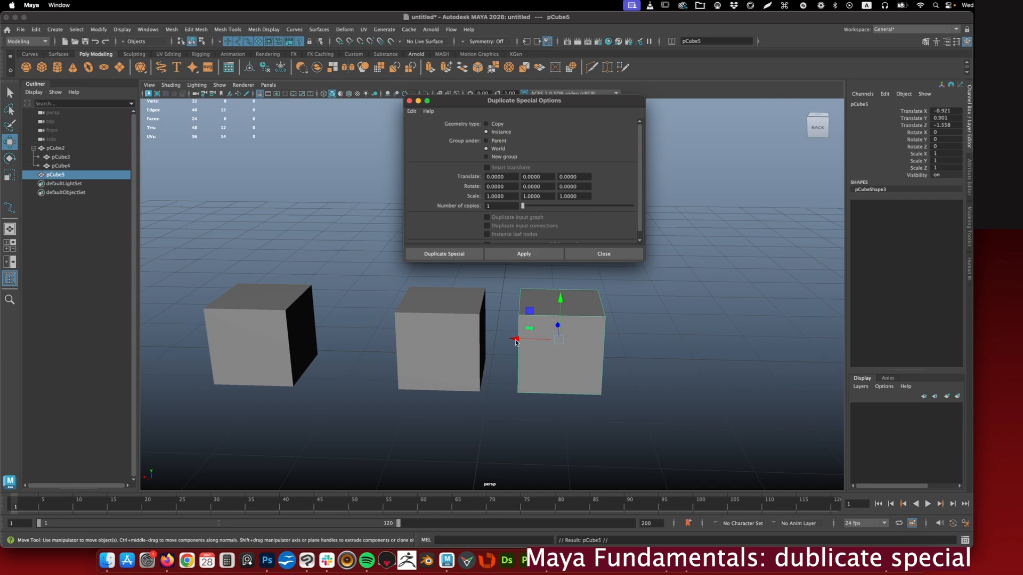
{"action": "left_click_drag", "start_coordinate": [515, 339], "coordinate": [630, 342]}
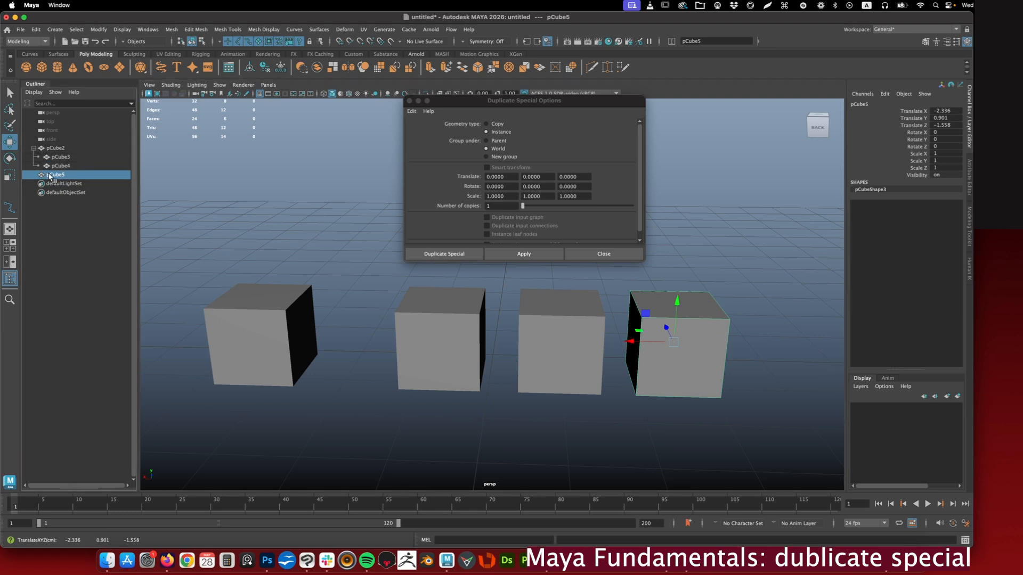
- Duplicate pCube5 as an instance under a New group and move that group to about -1.281 in X
{"action": "left_click", "coordinate": [288, 329]}
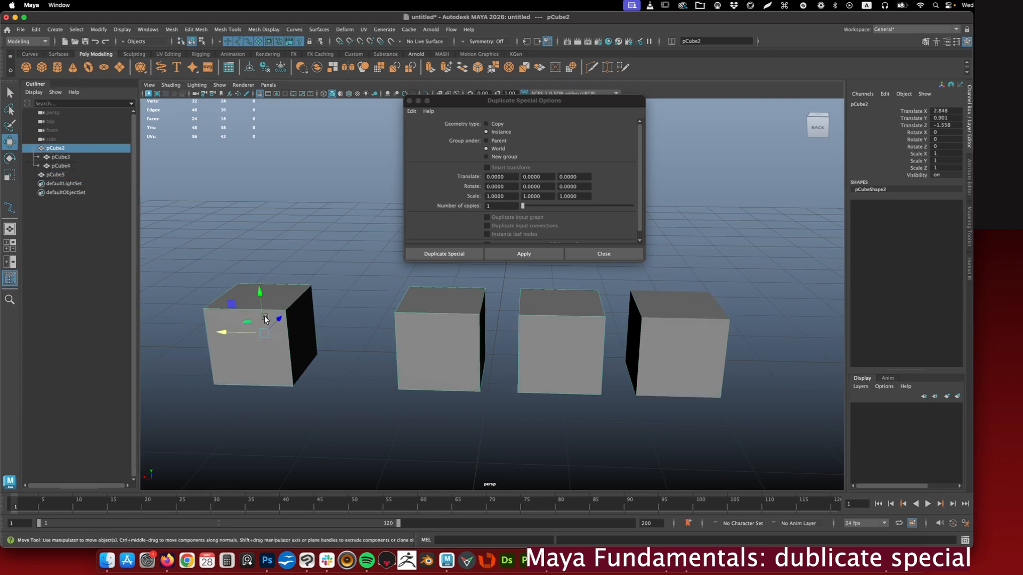
{"action": "left_click", "coordinate": [674, 351]}
{"action": "left_click", "coordinate": [510, 158]}
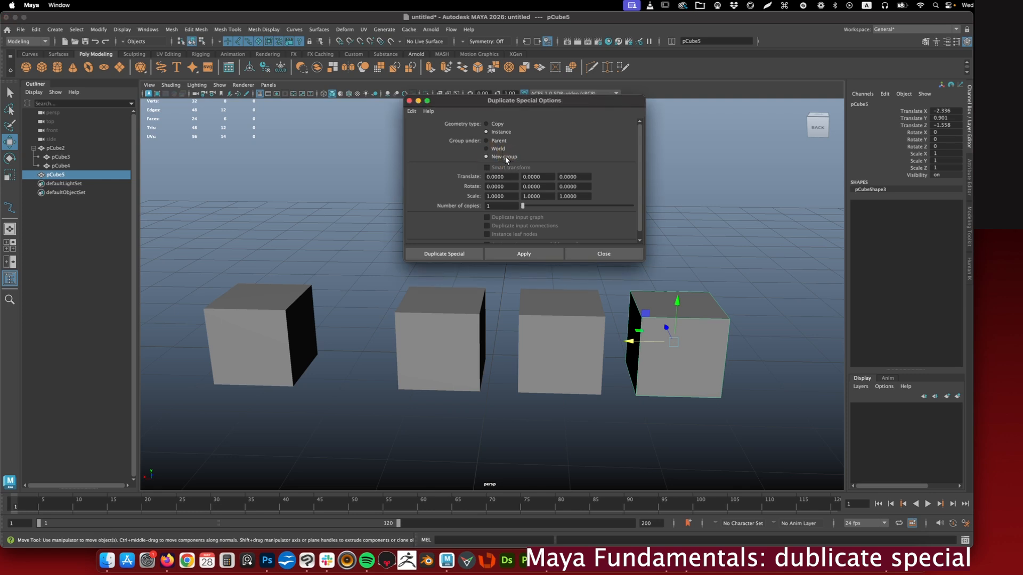
{"action": "left_click", "coordinate": [530, 254]}
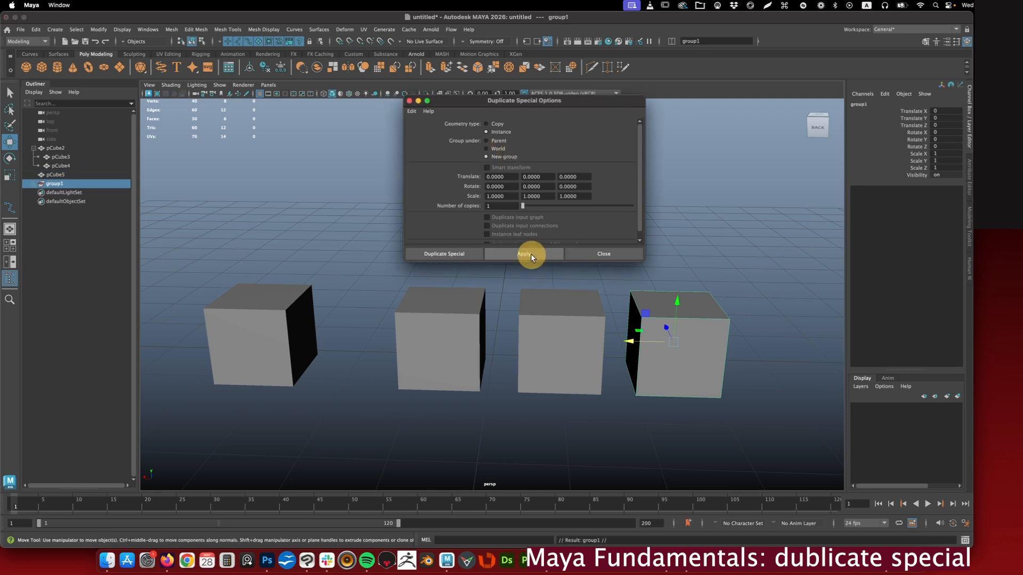
{"action": "left_click_drag", "start_coordinate": [631, 343], "coordinate": [735, 344]}
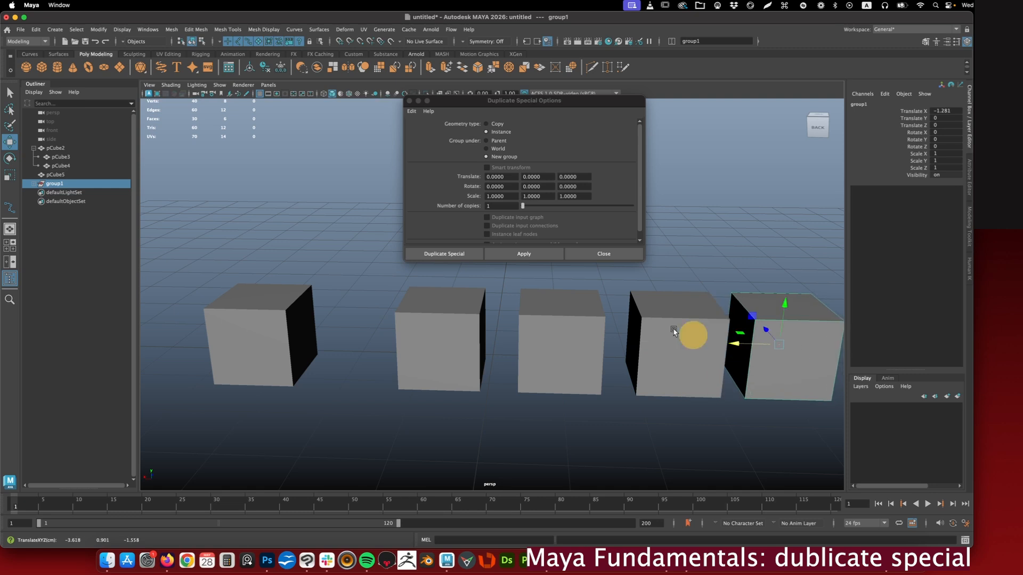
- Inspect the cube inside group1, and select pCube3 under pCube2
{"action": "left_click", "coordinate": [33, 183]}
{"action": "left_click", "coordinate": [57, 192]}
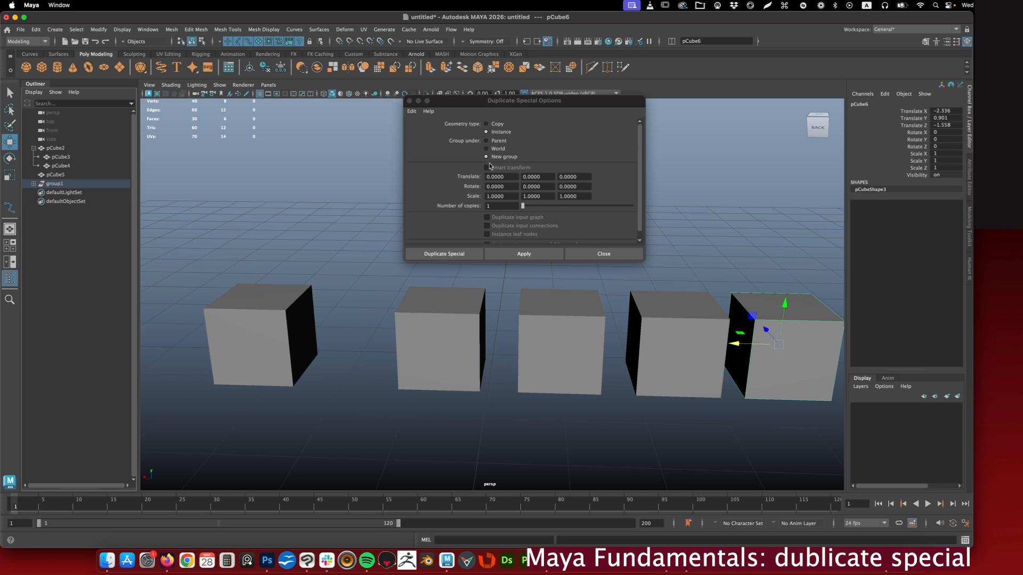
{"action": "left_click", "coordinate": [469, 299]}
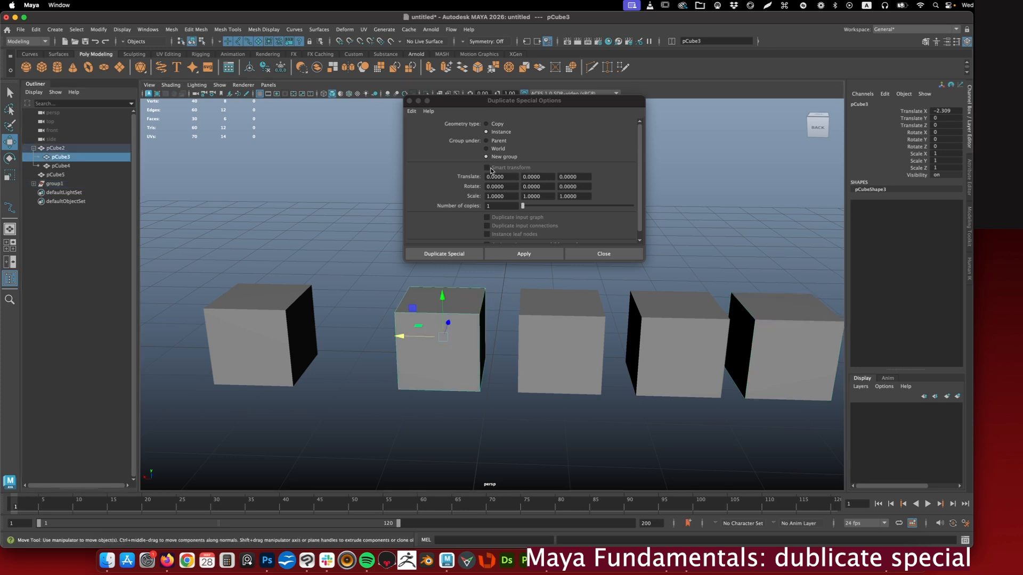
- Set Duplicate Special to Copy grouped under Parent, with Smart transform enabled
{"action": "left_click", "coordinate": [489, 169]}
{"action": "left_click", "coordinate": [486, 140]}
{"action": "left_click", "coordinate": [497, 123]}
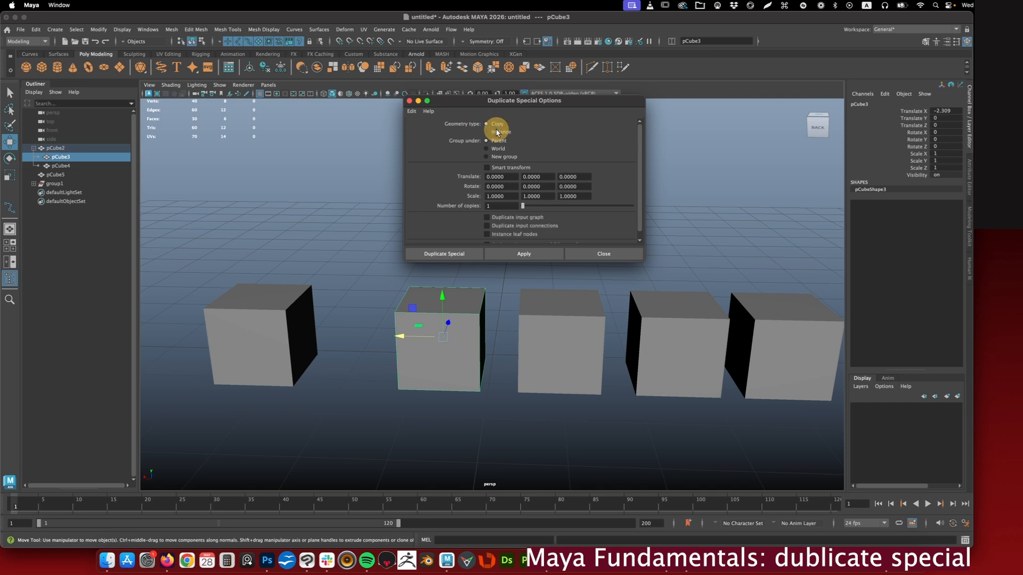
{"action": "left_click", "coordinate": [488, 169]}
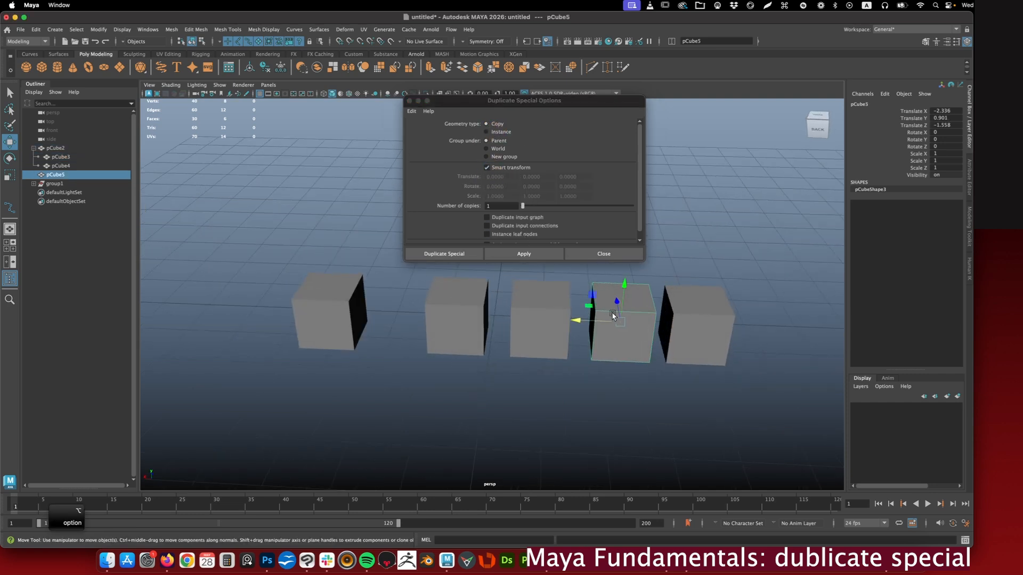
- Move pCube5 to about -3.534 in Z, duplicate it, and shift the copy along X to define the spacing
{"action": "left_click_drag", "start_coordinate": [615, 302], "coordinate": [616, 371]}
{"action": "left_click_drag", "start_coordinate": [538, 371], "coordinate": [564, 365], "text": "alt"}
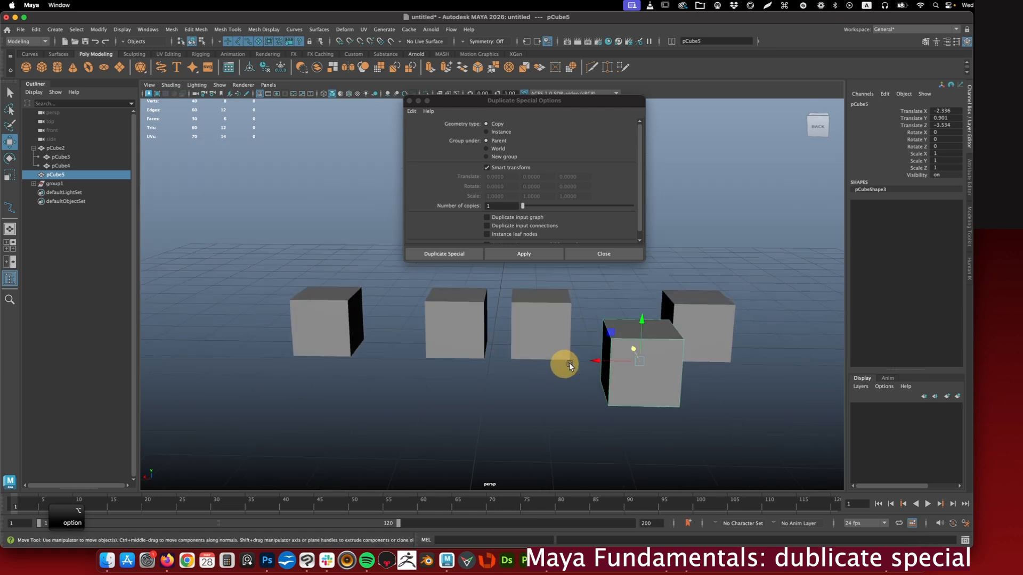
{"action": "left_click", "coordinate": [530, 255]}
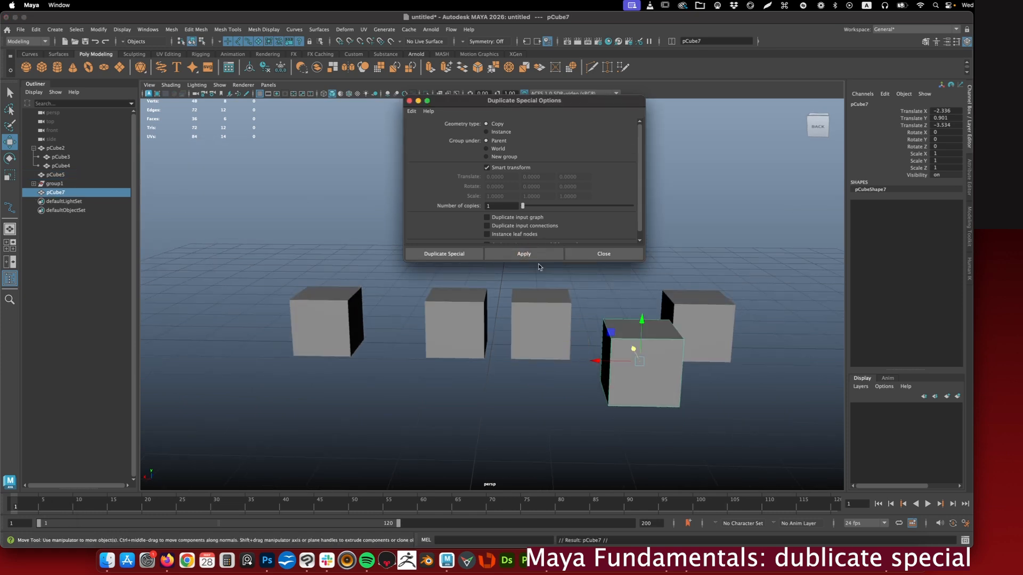
{"action": "left_click_drag", "start_coordinate": [604, 363], "coordinate": [496, 354]}
- Repeat the smart-transform copy five times to extend the row of cubes to about 7.212 in X
{"action": "left_click", "coordinate": [525, 254]}
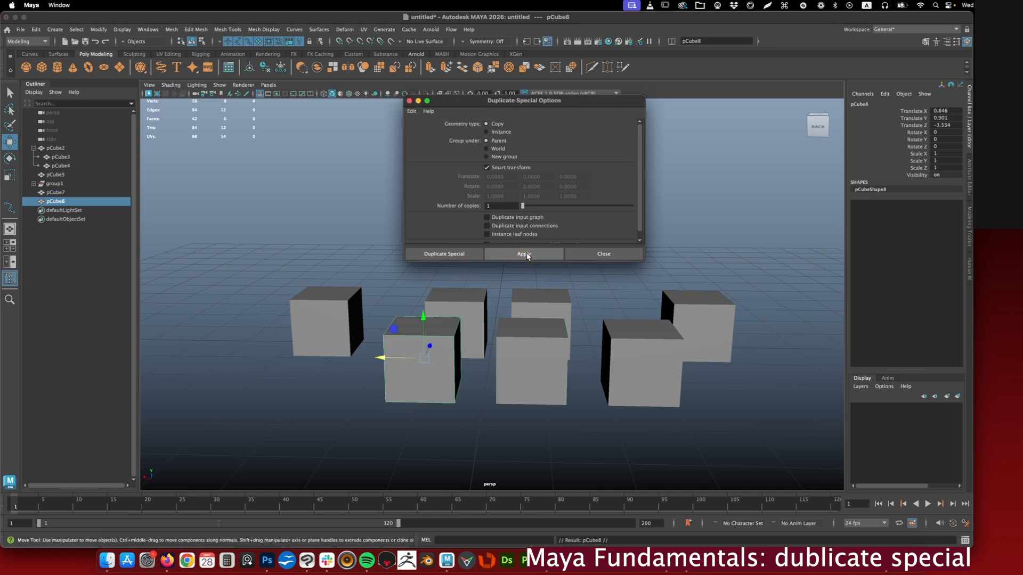
{"action": "left_click", "coordinate": [526, 255]}
{"action": "left_click", "coordinate": [525, 255]}
{"action": "left_click", "coordinate": [526, 254]}
{"action": "left_click", "coordinate": [525, 255]}
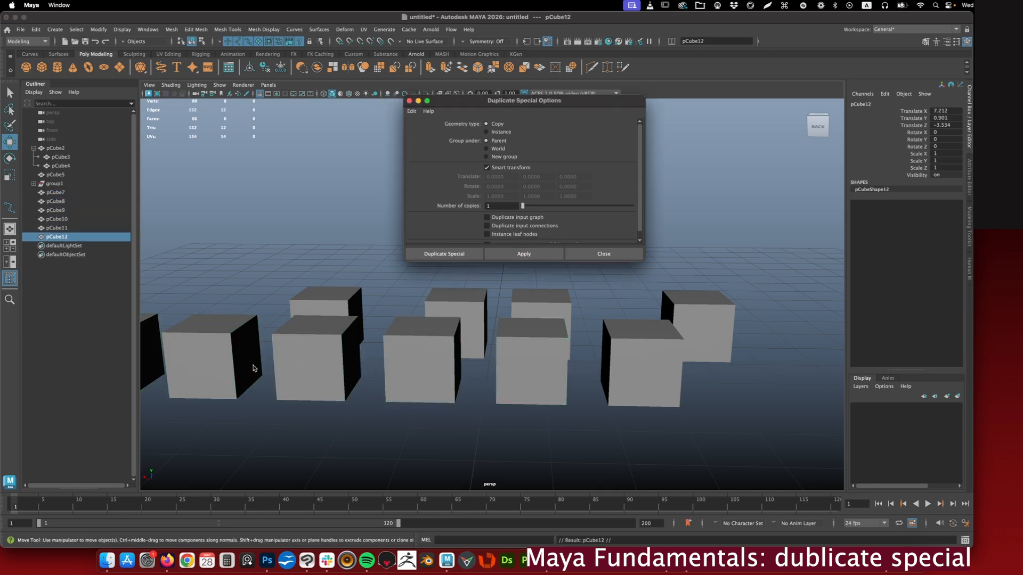
{"action": "scroll", "coordinate": [256, 371], "scroll_direction": "down", "scroll_amount": 5}
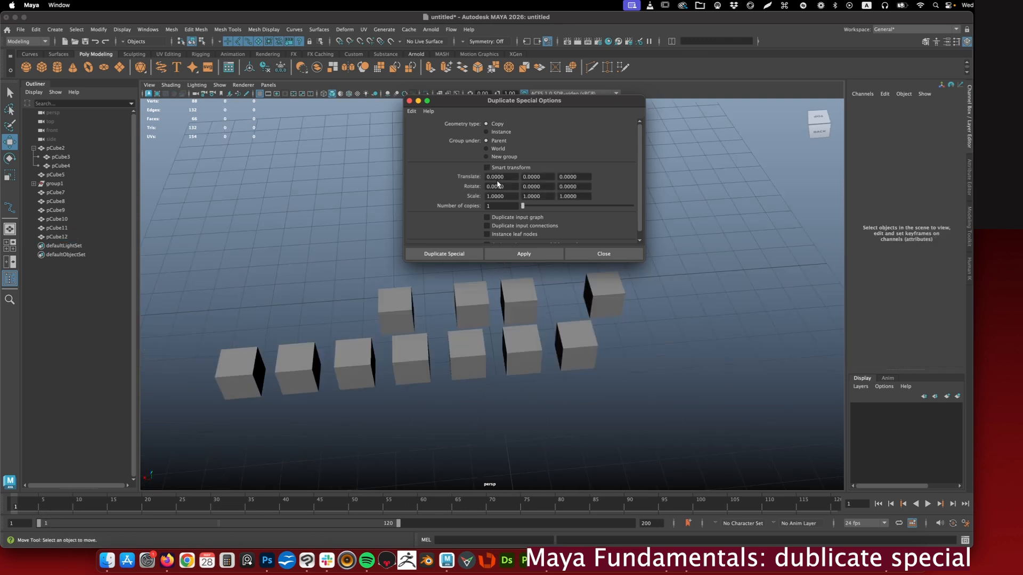
- Turn off Smart transform and move pCube5 away from the row to about -8.127 in X
{"action": "left_click", "coordinate": [526, 179]}
{"action": "left_click", "coordinate": [546, 196]}
{"action": "left_click", "coordinate": [507, 191]}
{"action": "left_click", "coordinate": [548, 188]}
{"action": "left_click", "coordinate": [602, 298]}
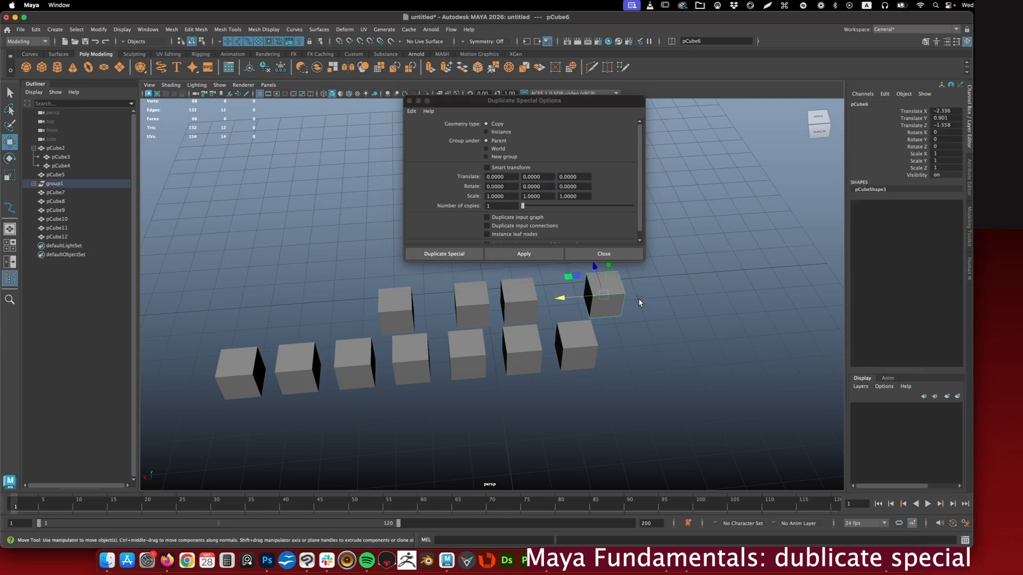
{"action": "left_click", "coordinate": [568, 347]}
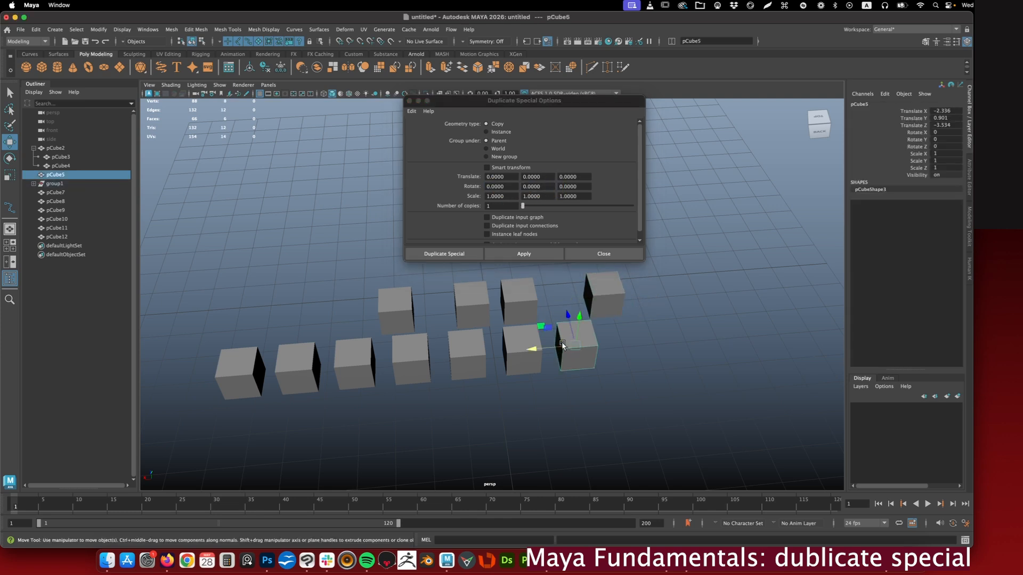
{"action": "left_click_drag", "start_coordinate": [546, 349], "coordinate": [731, 316]}
{"action": "middle_click_drag", "start_coordinate": [731, 315], "coordinate": [480, 320], "text": "alt"}
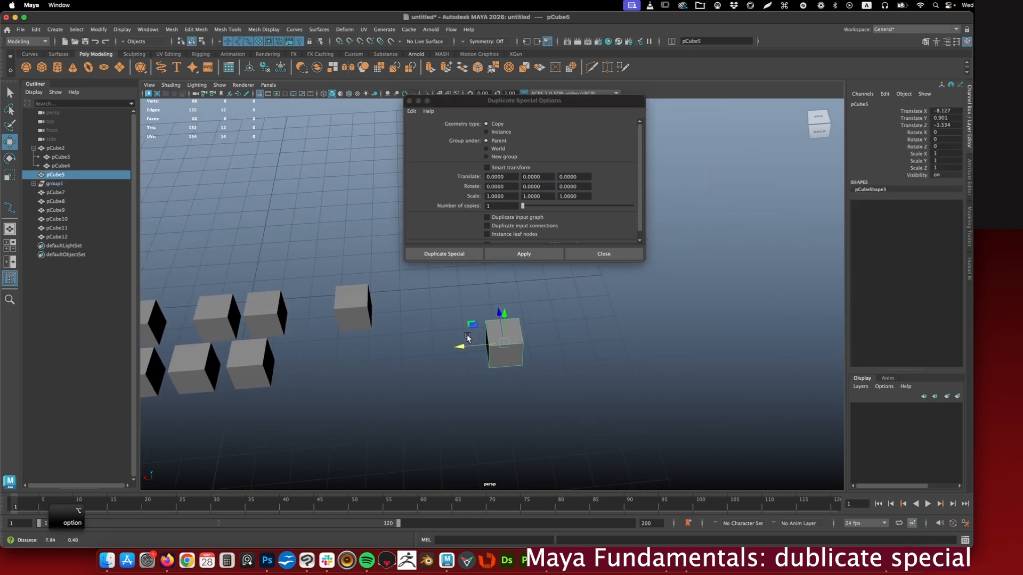
- Set the X translation offset for duplicates to 1
{"action": "left_click", "coordinate": [502, 176]}
{"action": "left_click_drag", "start_coordinate": [502, 176], "coordinate": [472, 175]}
{"action": "type", "text": "1"}
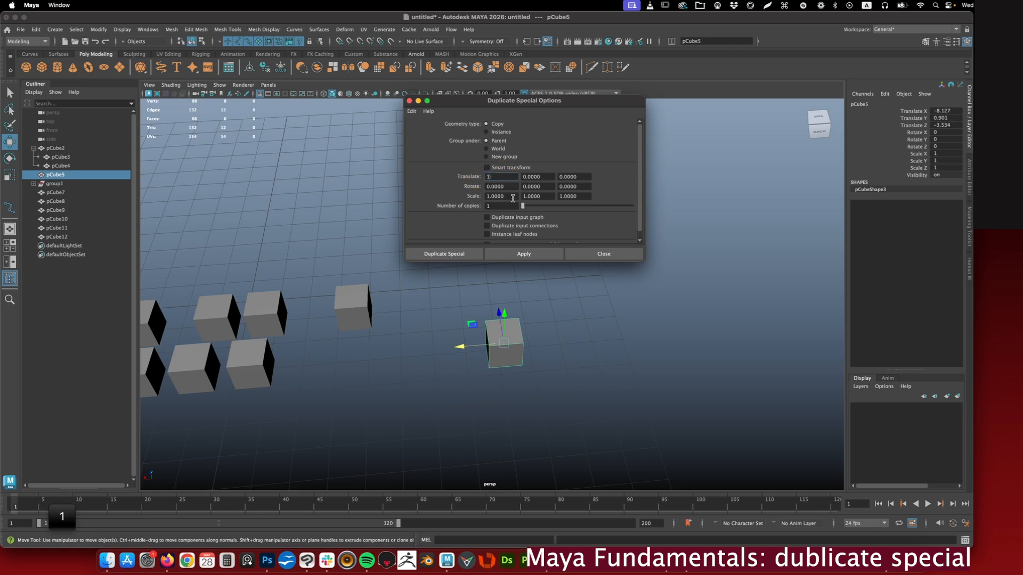
{"action": "key", "text": "Return"}
- Set the duplicate offsets to 2 for X translation and 30 for X rotation
{"action": "left_click_drag", "start_coordinate": [508, 186], "coordinate": [461, 185]}
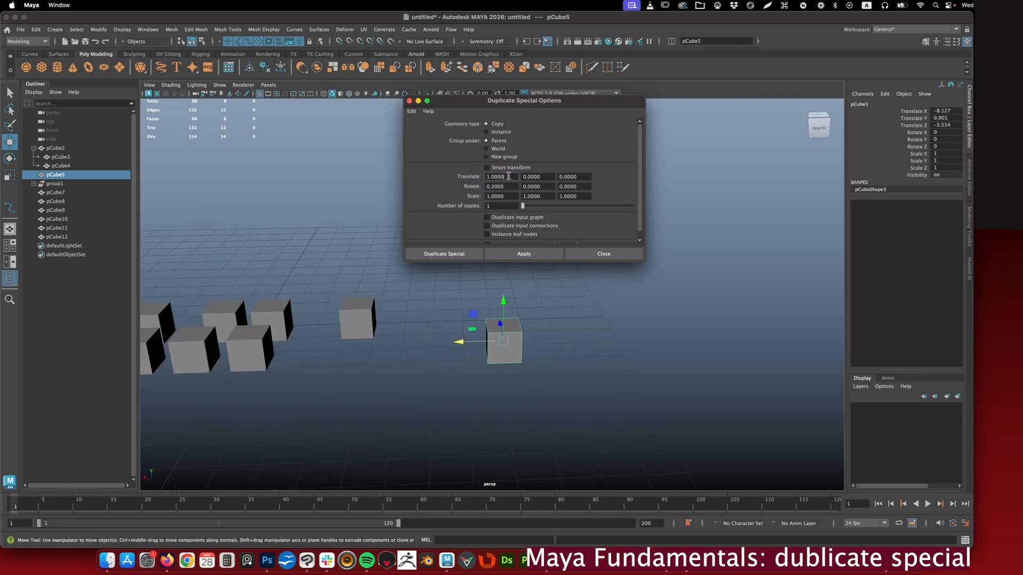
{"action": "left_click_drag", "start_coordinate": [506, 177], "coordinate": [487, 177]}
{"action": "type", "text": "2"}
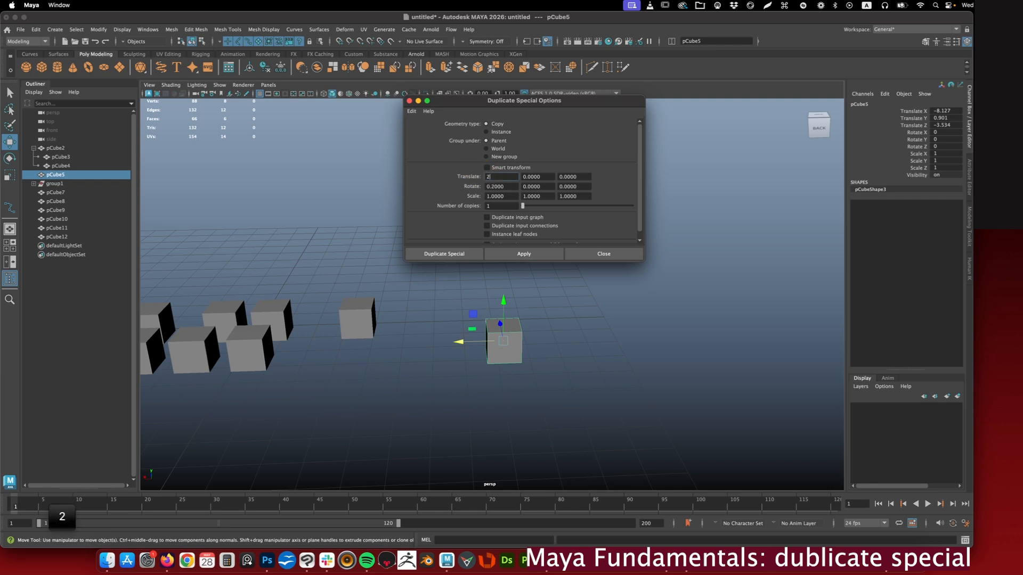
{"action": "left_click_drag", "start_coordinate": [477, 187], "coordinate": [518, 189]}
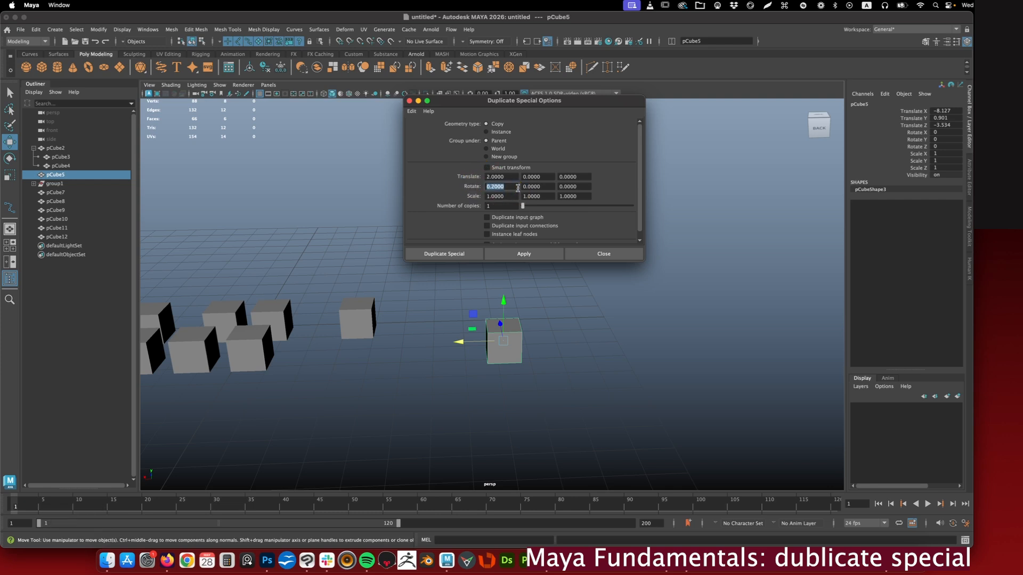
{"action": "type", "text": "3"}
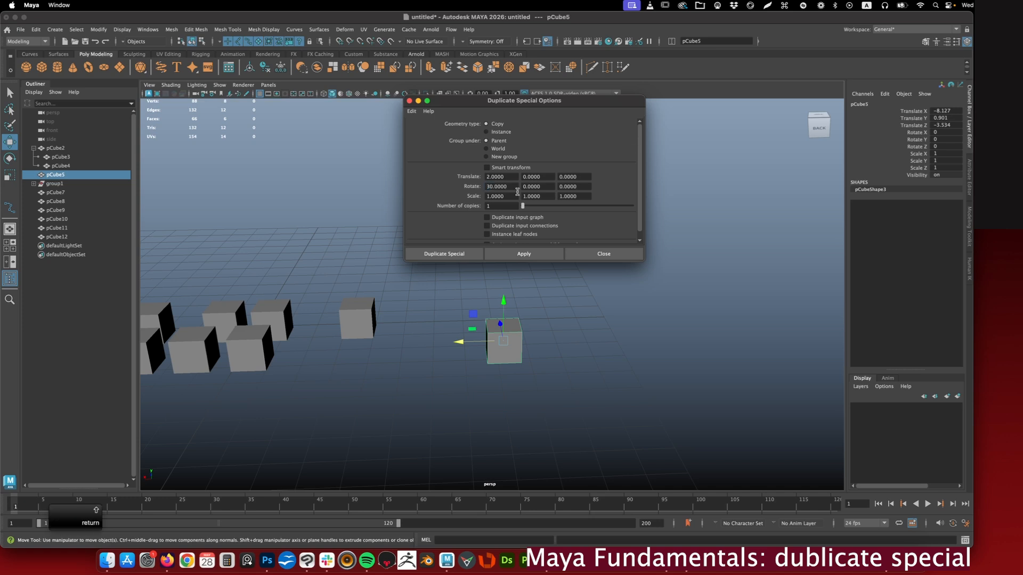
- Duplicate pCube5 into a row of seven progressively rotated copies, and undo the last three
{"action": "left_click", "coordinate": [529, 254]}
{"action": "left_click", "coordinate": [529, 254]}
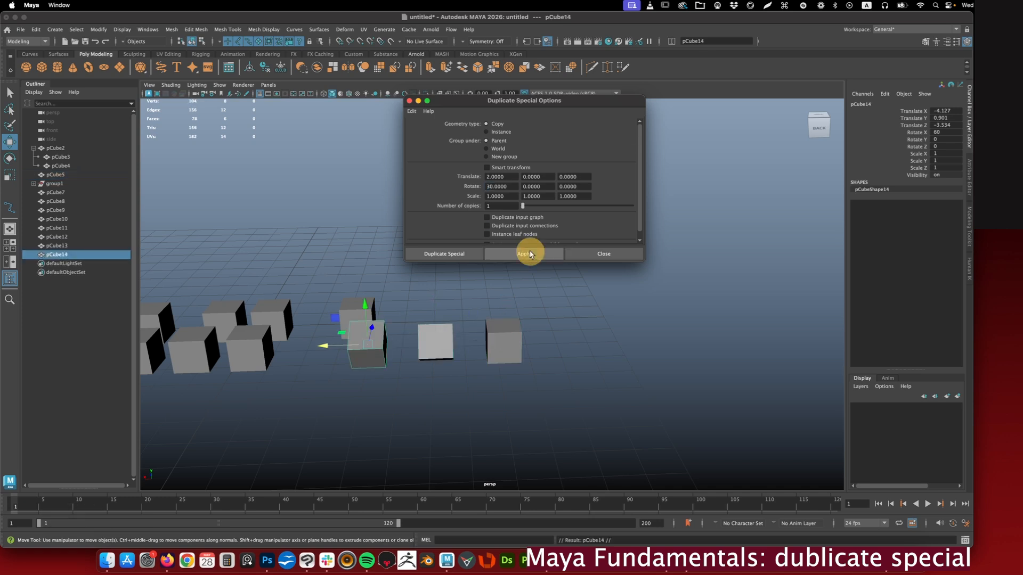
{"action": "left_click", "coordinate": [529, 254]}
{"action": "left_click", "coordinate": [529, 254]}
{"action": "left_click", "coordinate": [529, 254]}
{"action": "left_click", "coordinate": [528, 254]}
{"action": "left_click", "coordinate": [529, 254]}
{"action": "left_click_drag", "start_coordinate": [502, 362], "coordinate": [272, 333], "text": "alt"}
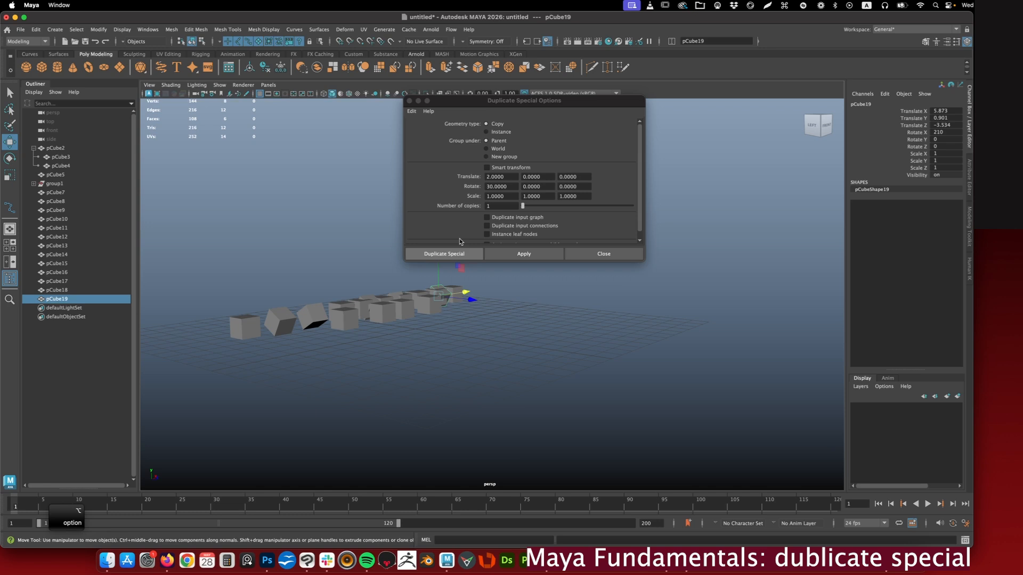
{"action": "key", "text": "super+z"}
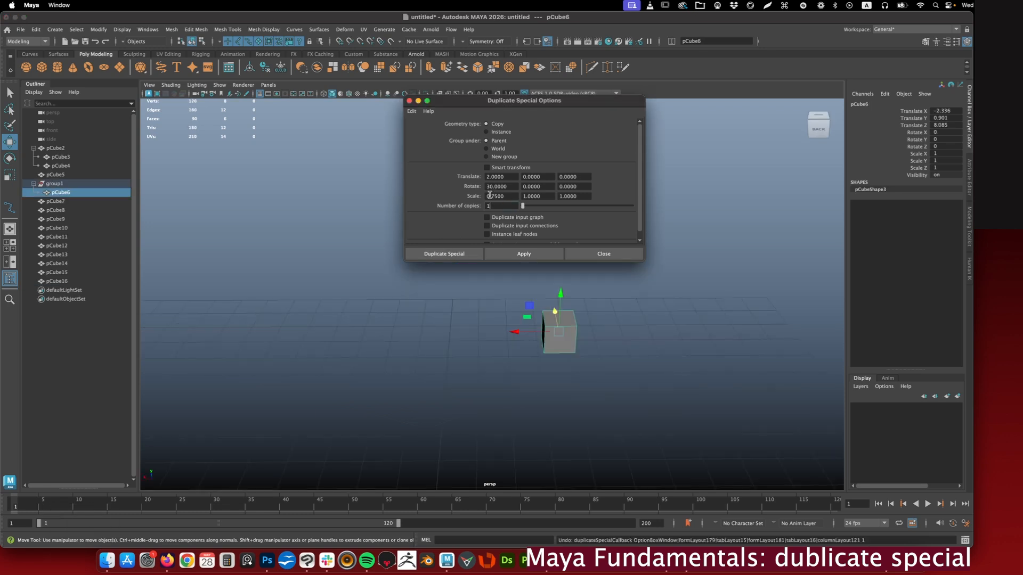
- With pCube6 moved to about 8.085 in Z, set the duplicate scale factors to 0.75 on all three axes
{"action": "left_click", "coordinate": [514, 196]}
{"action": "left_click_drag", "start_coordinate": [509, 195], "coordinate": [479, 191]}
{"action": "key", "text": "super+c"}
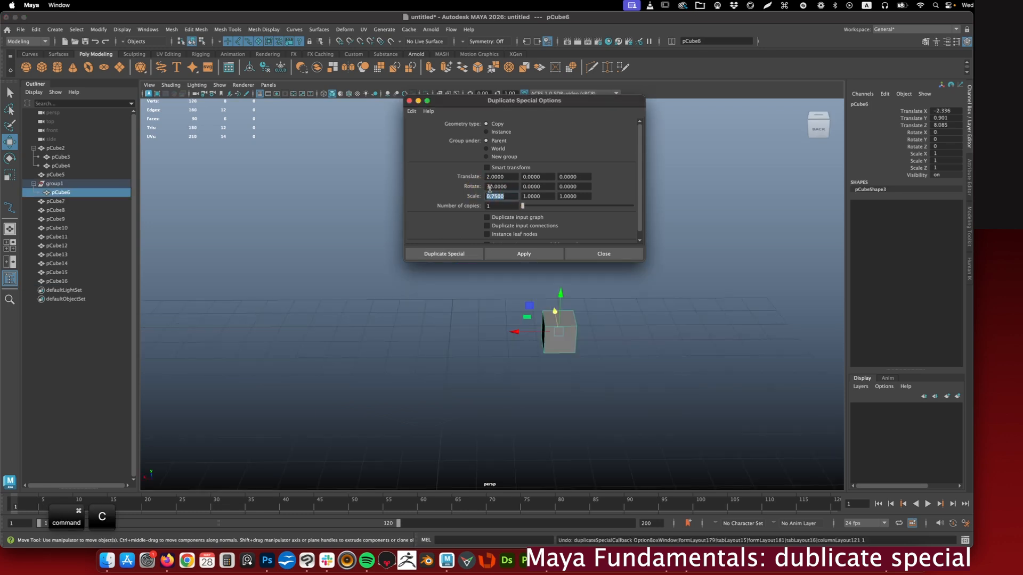
{"action": "left_click_drag", "start_coordinate": [545, 194], "coordinate": [499, 189]}
{"action": "key", "text": "super+v"}
{"action": "left_click_drag", "start_coordinate": [577, 195], "coordinate": [471, 205]}
{"action": "key", "text": "super+v"}
- Set the number of copies to 20 and duplicate pCube6 into a row of shrinking, rotated cubes
{"action": "type", "text": "20"}
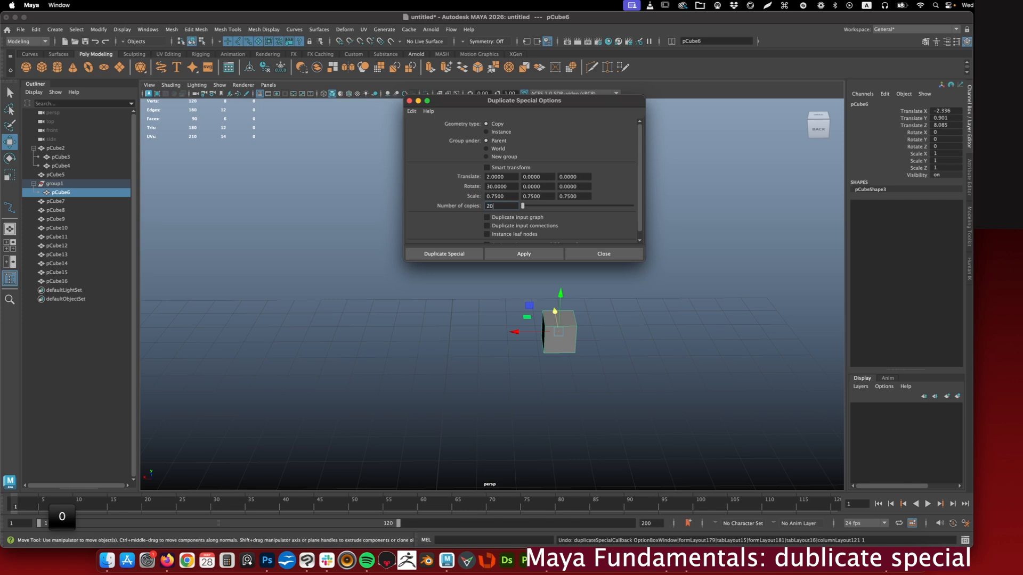
{"action": "left_click", "coordinate": [524, 253]}
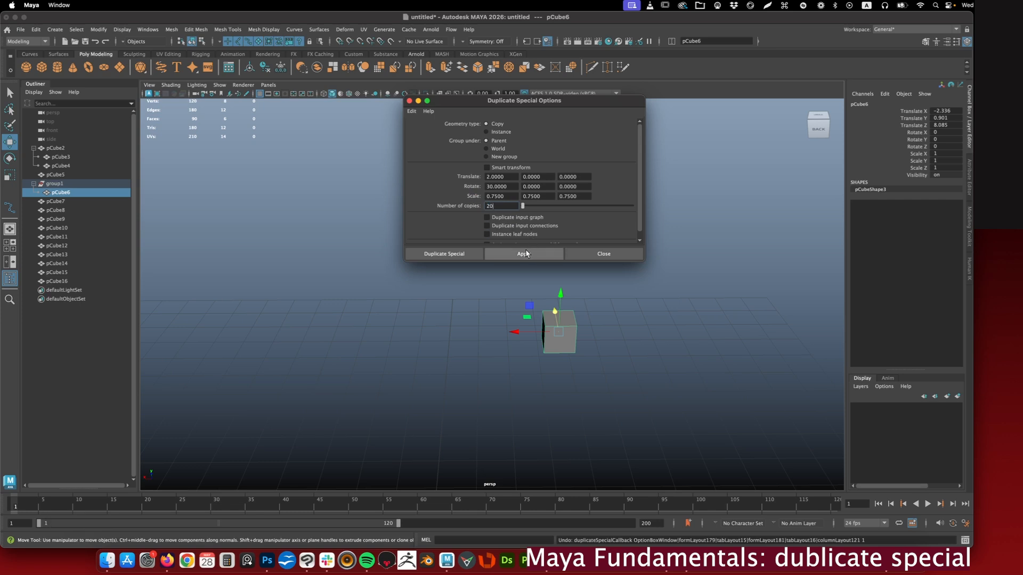
{"action": "right_click_drag", "start_coordinate": [327, 295], "coordinate": [395, 322], "text": "alt"}
{"action": "left_click", "coordinate": [385, 343]}
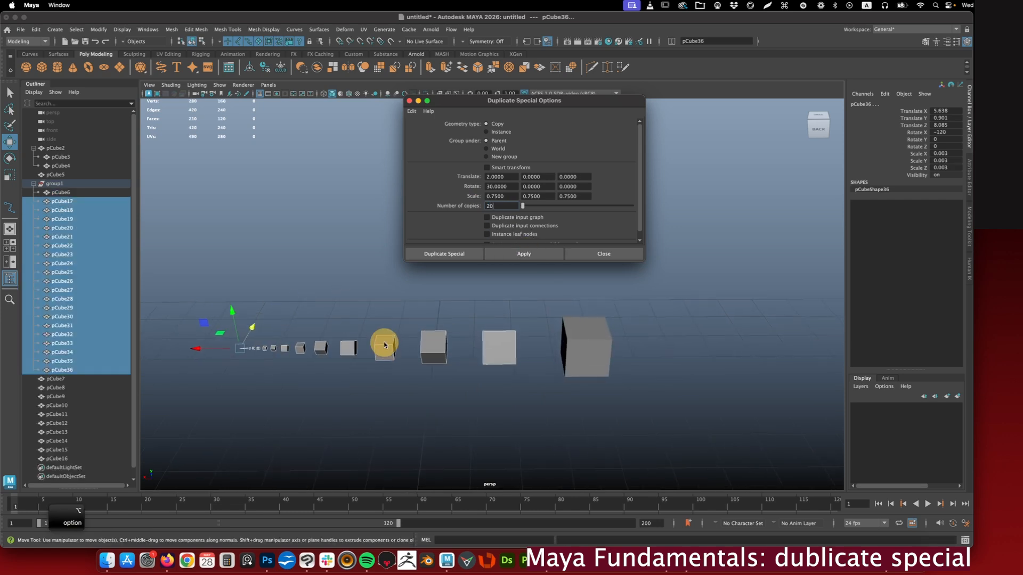
- Select the first copies of pCube6 in turn and examine their rotation and scale values
{"action": "left_click", "coordinate": [563, 352]}
{"action": "left_click", "coordinate": [509, 345]}
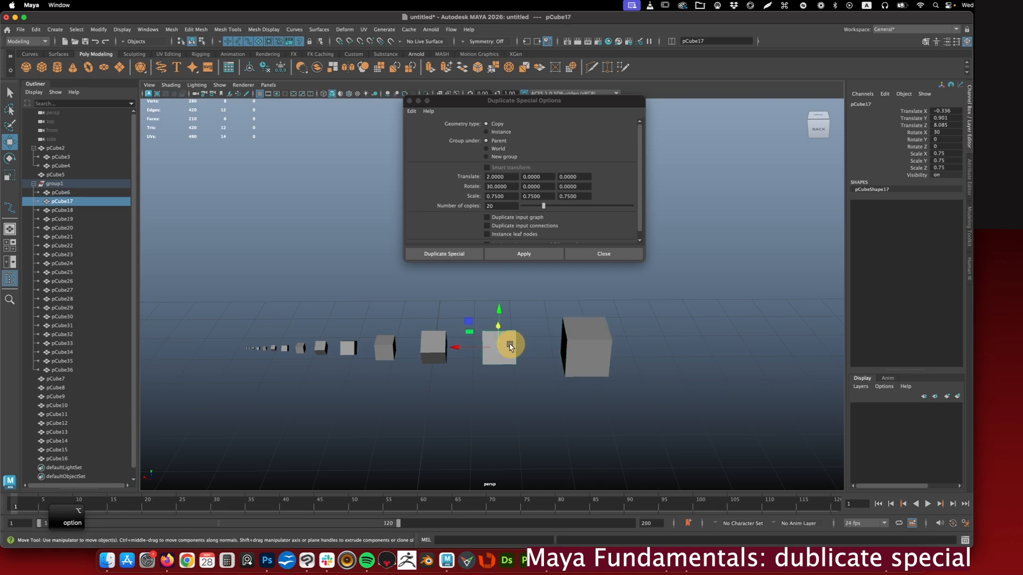
{"action": "left_click", "coordinate": [441, 342]}
{"action": "left_click_drag", "start_coordinate": [392, 347], "coordinate": [383, 320], "text": "alt"}
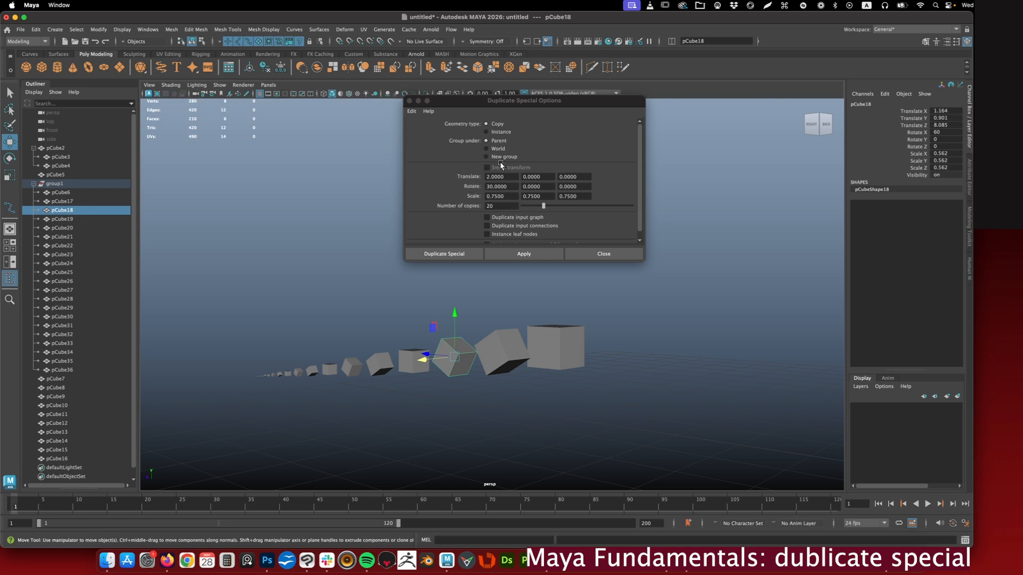
- Review the remaining Duplicate Special options and enlarge the options window to fit them all
{"action": "scroll", "coordinate": [526, 193], "scroll_direction": "down", "scroll_amount": 1}
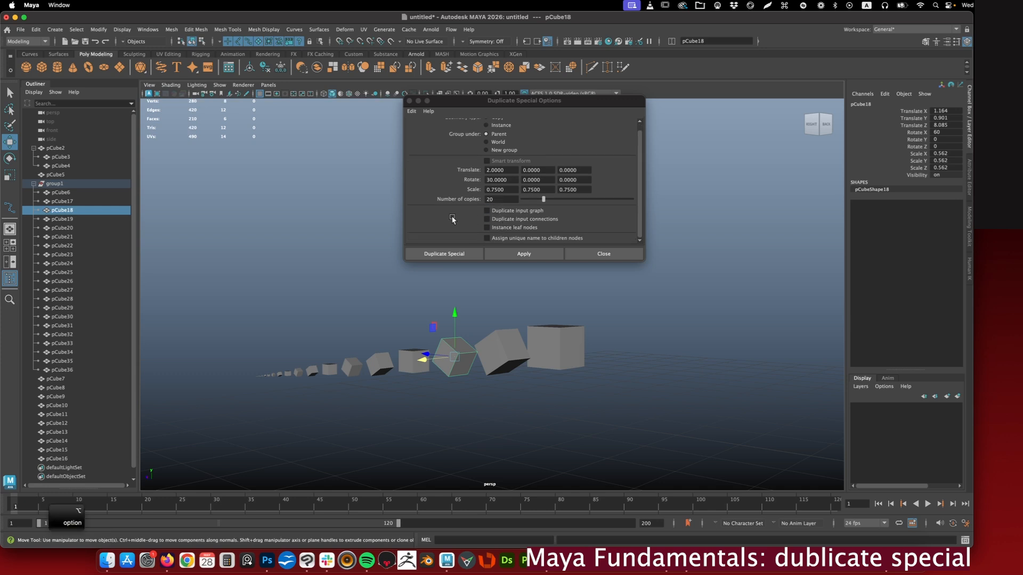
{"action": "scroll", "coordinate": [535, 220], "scroll_direction": "up", "scroll_amount": 1, "text": "alt"}
{"action": "scroll", "coordinate": [539, 220], "scroll_direction": "down", "scroll_amount": 1, "text": "alt"}
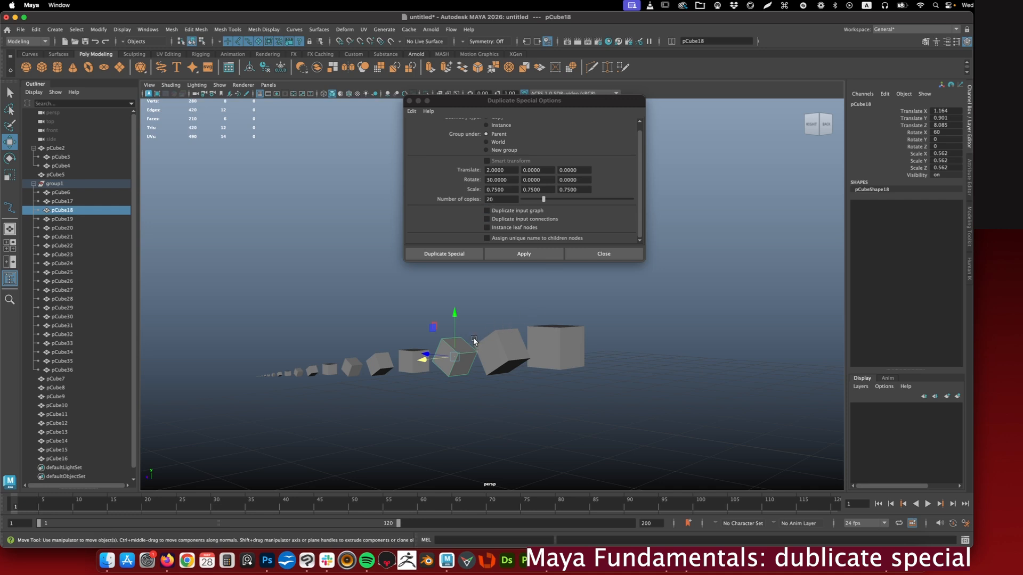
{"action": "left_click_drag", "start_coordinate": [644, 261], "coordinate": [646, 292]}
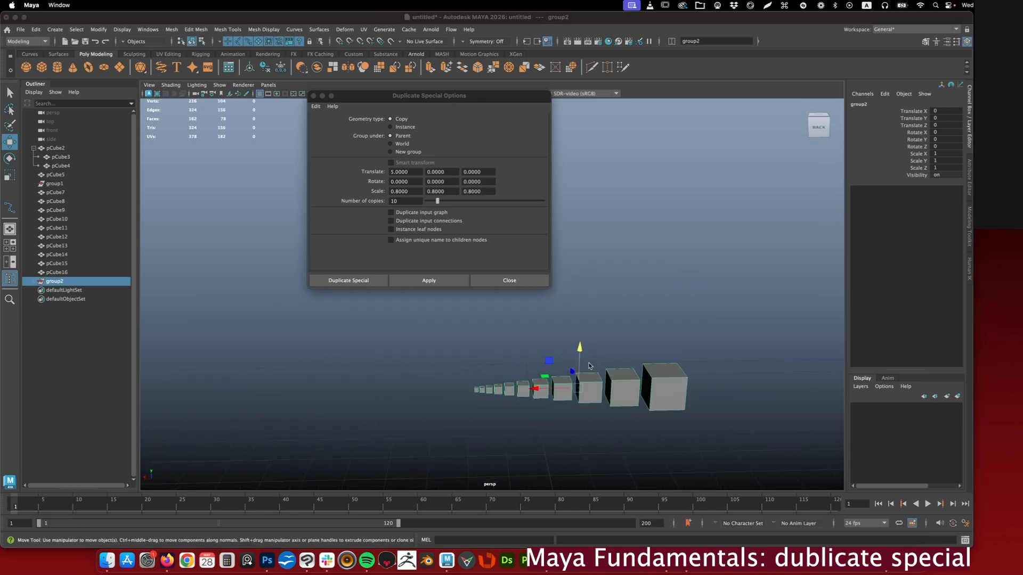
- Try duplicating group2 as 10 copies offset by 5 in X and scaled by 0.8, and undo the duplication
{"action": "left_click_drag", "start_coordinate": [603, 348], "coordinate": [578, 385], "text": "alt"}
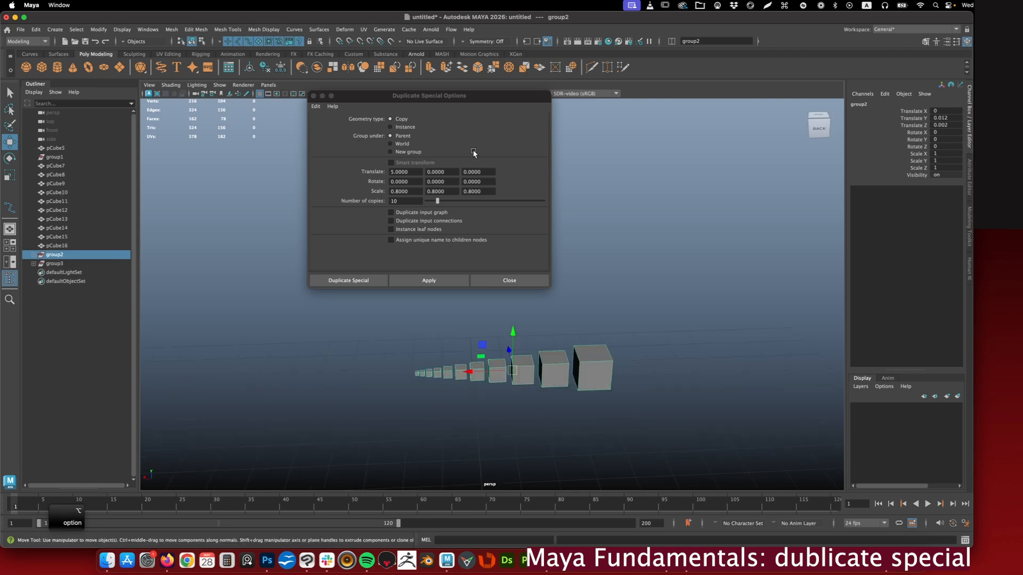
{"action": "left_click", "coordinate": [42, 254]}
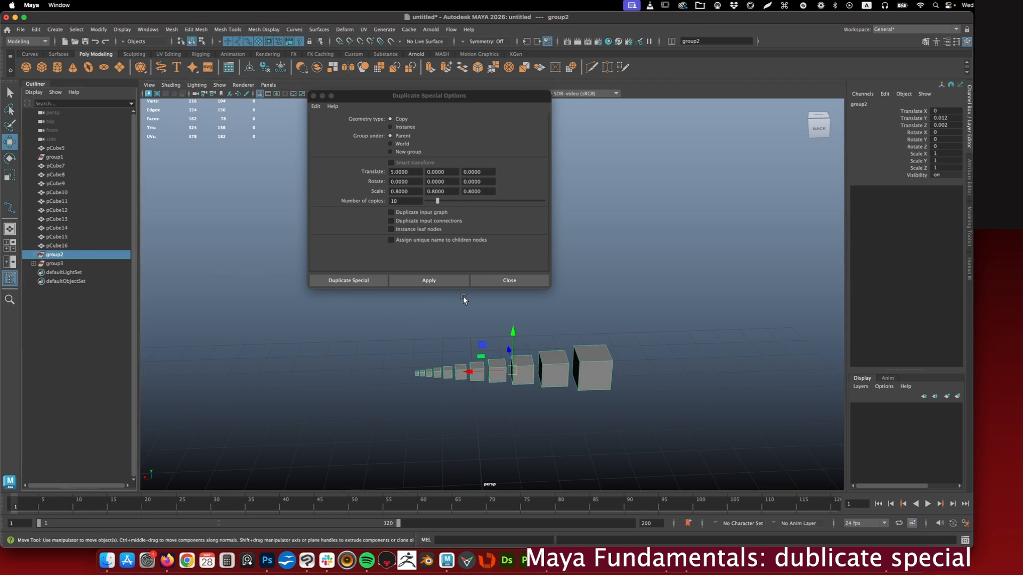
{"action": "left_click", "coordinate": [446, 282]}
{"action": "left_click_drag", "start_coordinate": [417, 372], "coordinate": [426, 353], "text": "alt"}
{"action": "right_click_drag", "start_coordinate": [426, 353], "coordinate": [468, 358], "text": "alt"}
{"action": "left_click_drag", "start_coordinate": [468, 359], "coordinate": [618, 360], "text": "alt"}
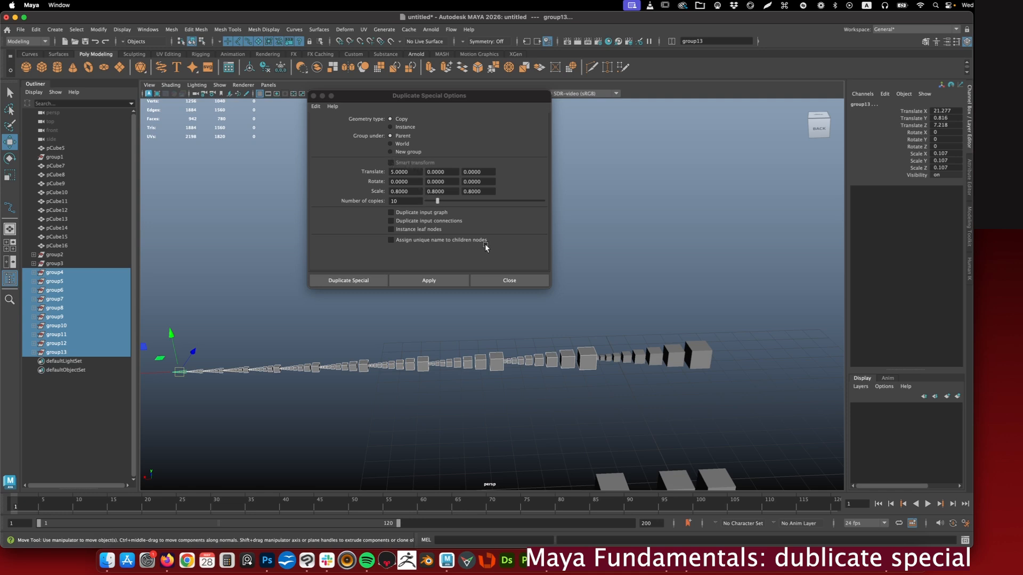
{"action": "key", "text": "super+z"}
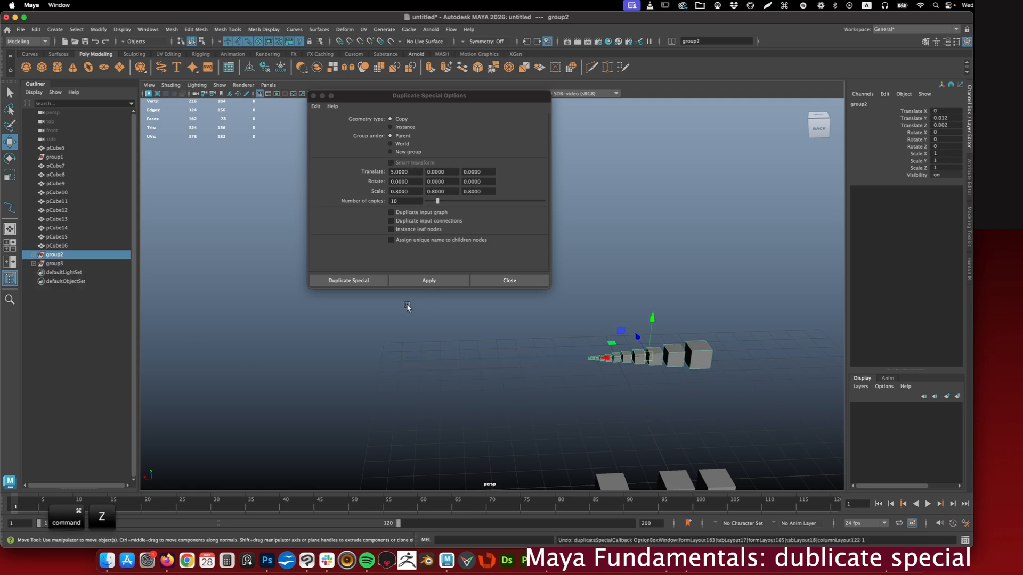
- Expand group2, select all its cubes from pCube25 to pCube28, and make 10 copies offset by 5 in X and scaled by 0.8
{"action": "left_click", "coordinate": [33, 255]}
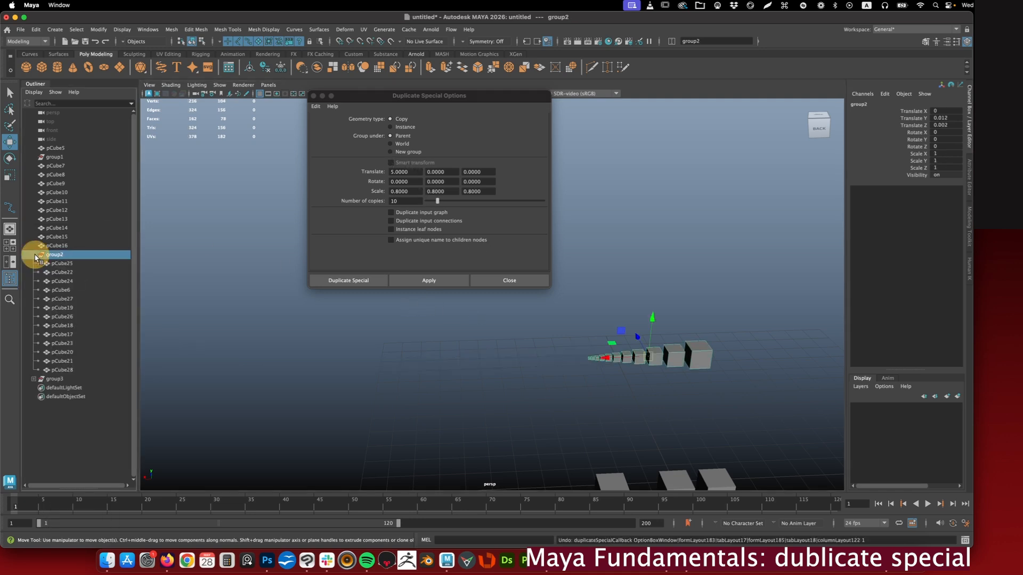
{"action": "left_click", "coordinate": [54, 264]}
{"action": "left_click", "coordinate": [62, 370], "text": "shift"}
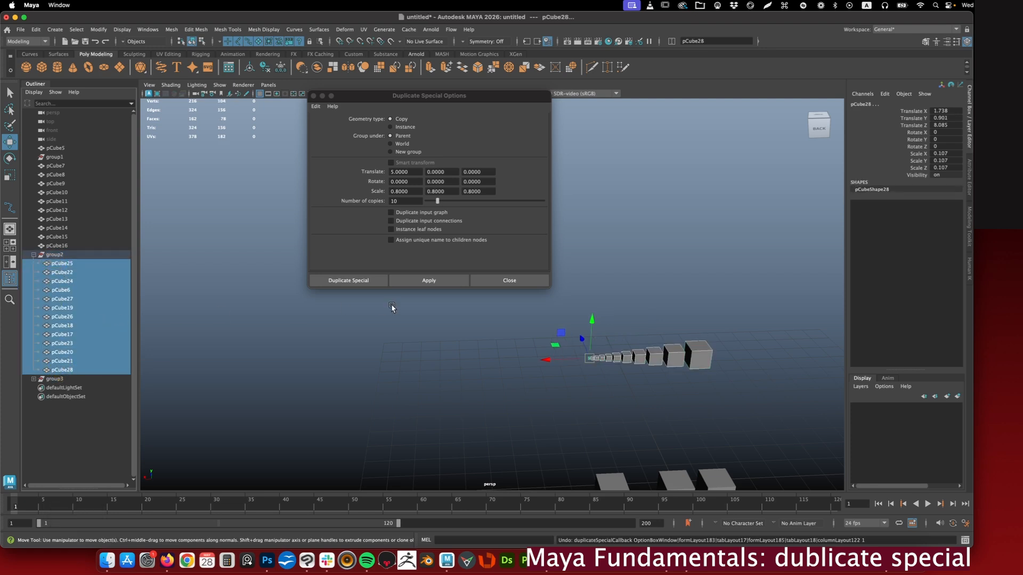
{"action": "left_click", "coordinate": [437, 284]}
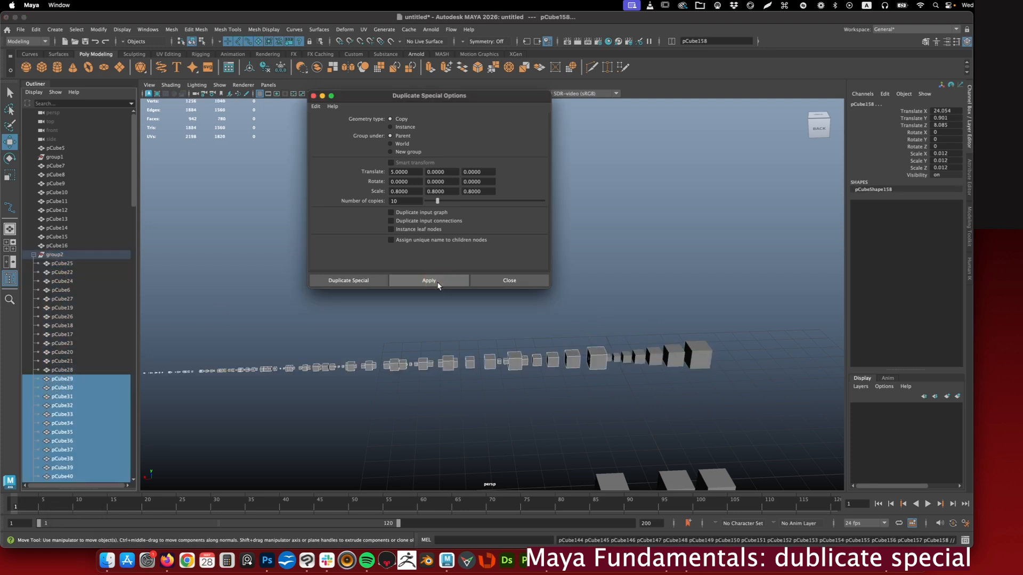
{"action": "right_click_drag", "start_coordinate": [445, 364], "coordinate": [387, 337], "text": "alt"}
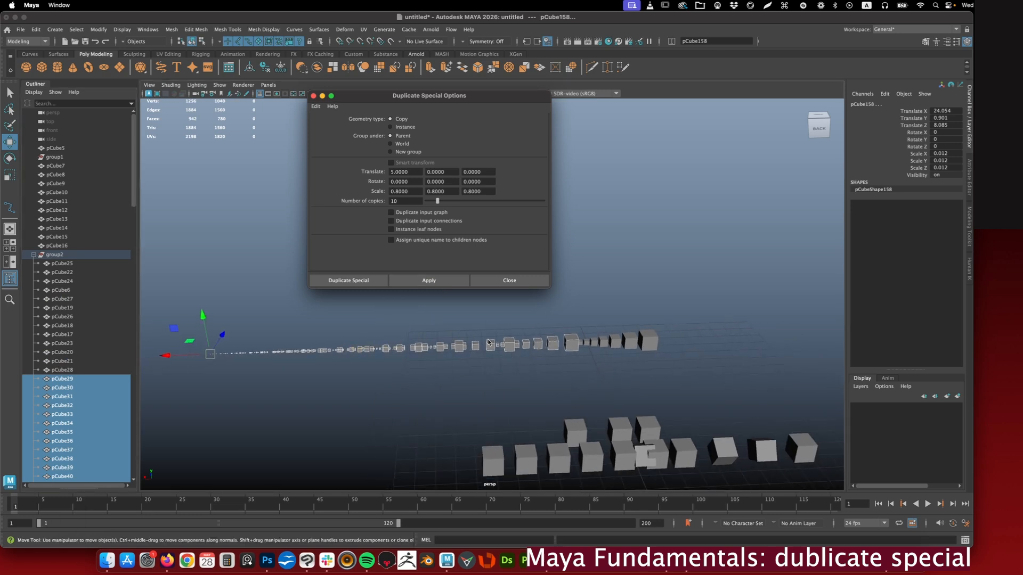
{"action": "left_click_drag", "start_coordinate": [455, 345], "coordinate": [415, 348], "text": "alt"}
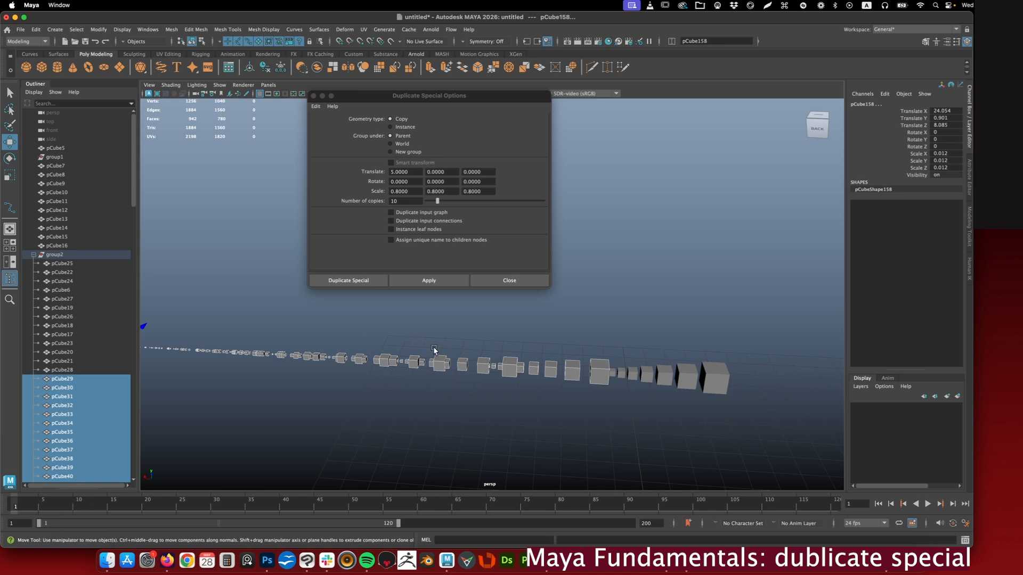
- Select the cubes from pCube25 to pCube21 in group2 and compare them with the row of copies
{"action": "left_click", "coordinate": [62, 263]}
{"action": "left_click", "coordinate": [63, 360], "text": "shift"}
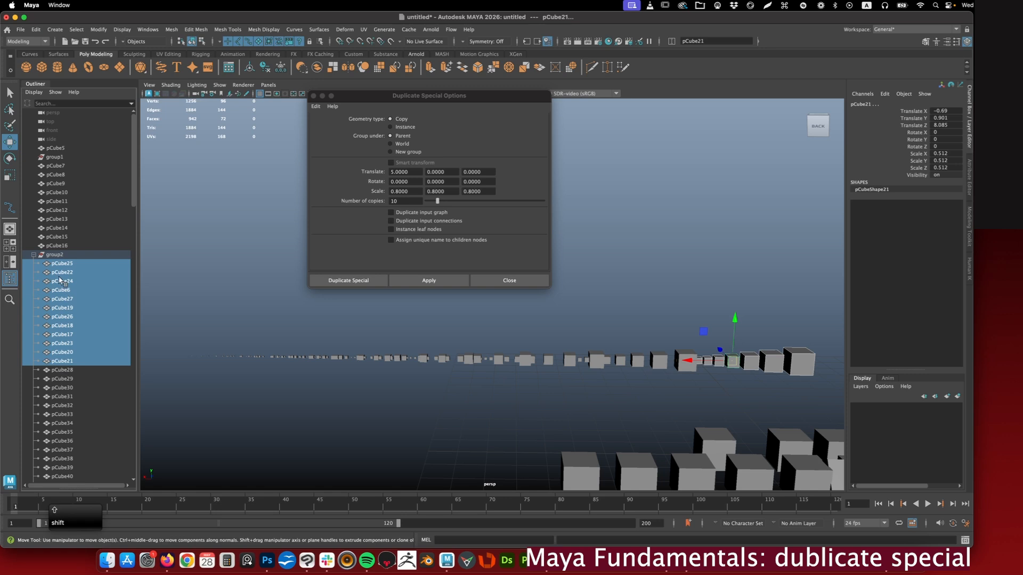
{"action": "middle_click_drag", "start_coordinate": [628, 315], "coordinate": [571, 349], "text": "alt"}
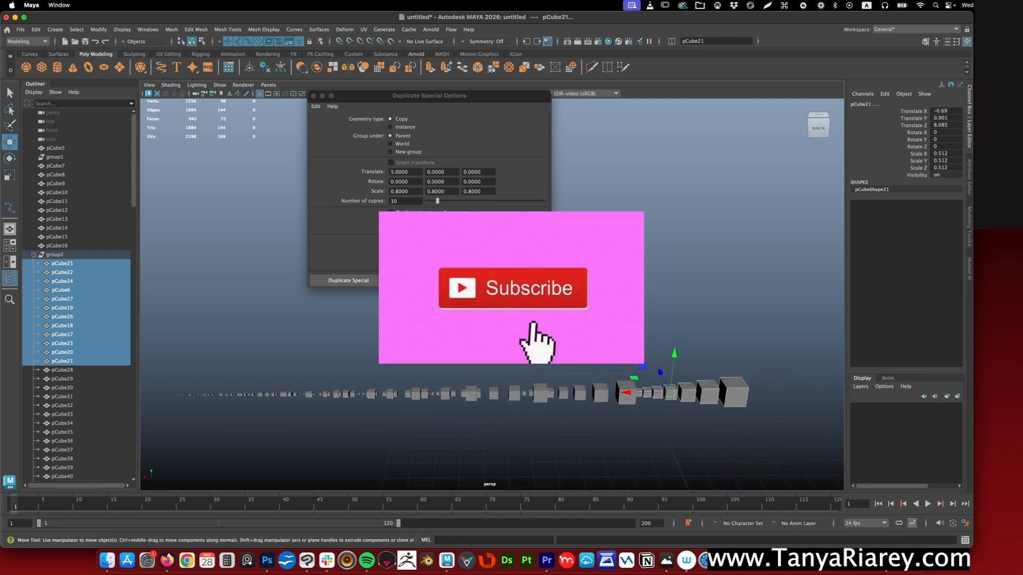
{"action": "left_click_drag", "start_coordinate": [574, 314], "coordinate": [581, 325], "text": "alt"}
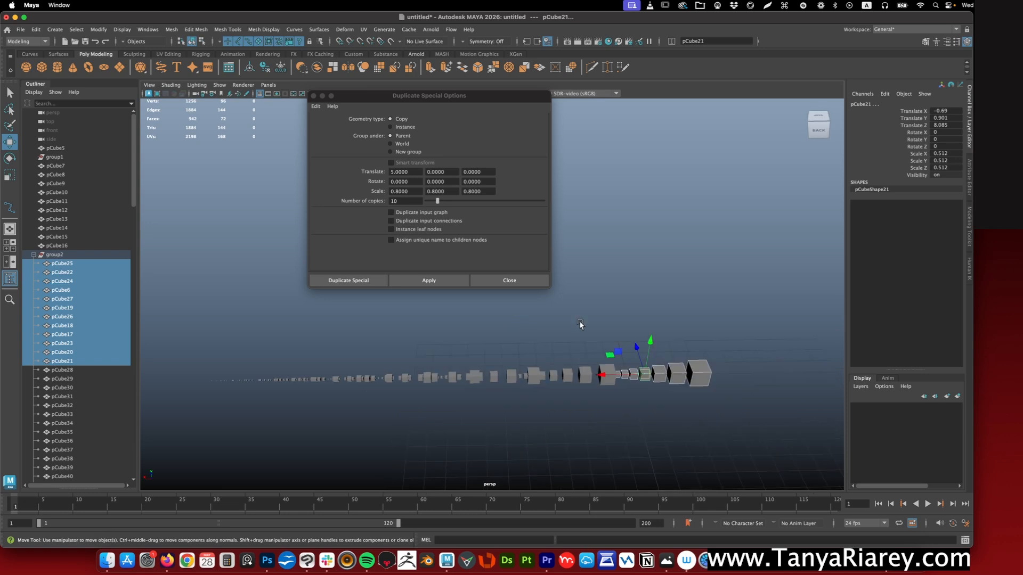